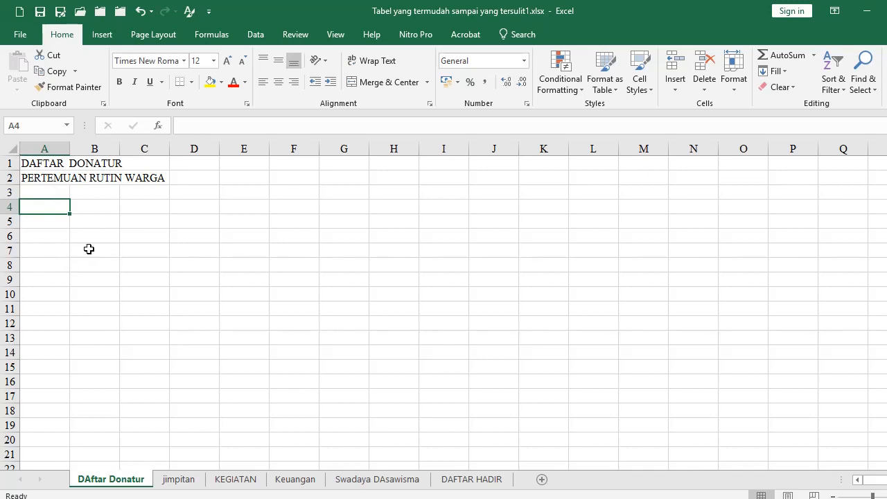
Enter the column headings NO, NAMA, JABATAN and TANDA TANGAN across cells A4:D4
{"action": "left_click_drag", "start_coordinate": [36, 163], "coordinate": [35, 181]}
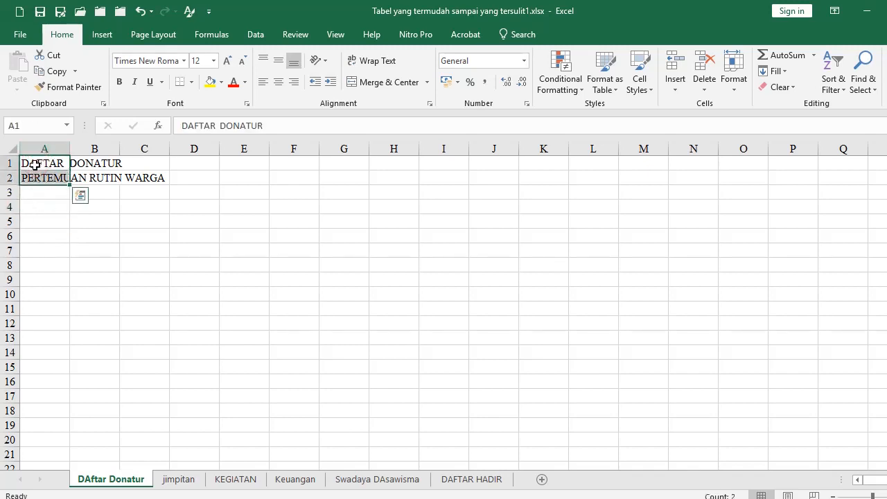
{"action": "left_click", "coordinate": [36, 206]}
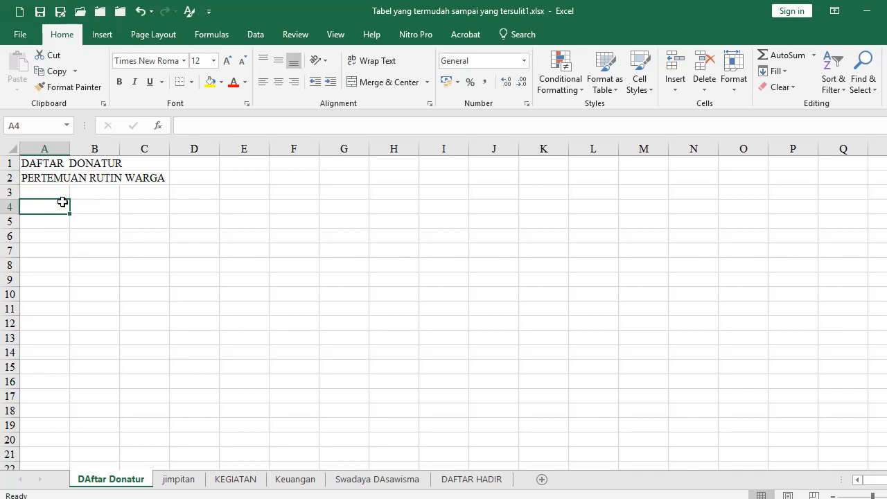
{"action": "type", "text": "NO"}
{"action": "key", "text": "Tab"}
{"action": "type", "text": "NAMA"}
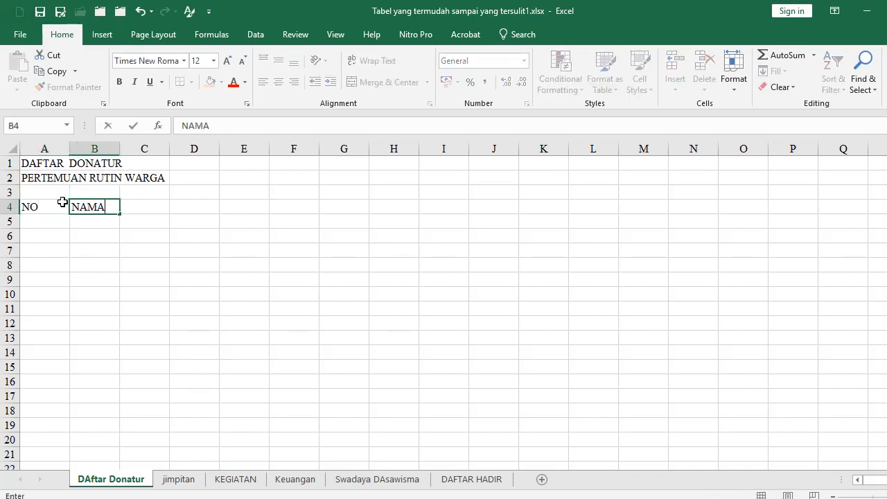
{"action": "key", "text": "Tab"}
{"action": "type", "text": "JABATAN"}
{"action": "key", "text": "Tab"}
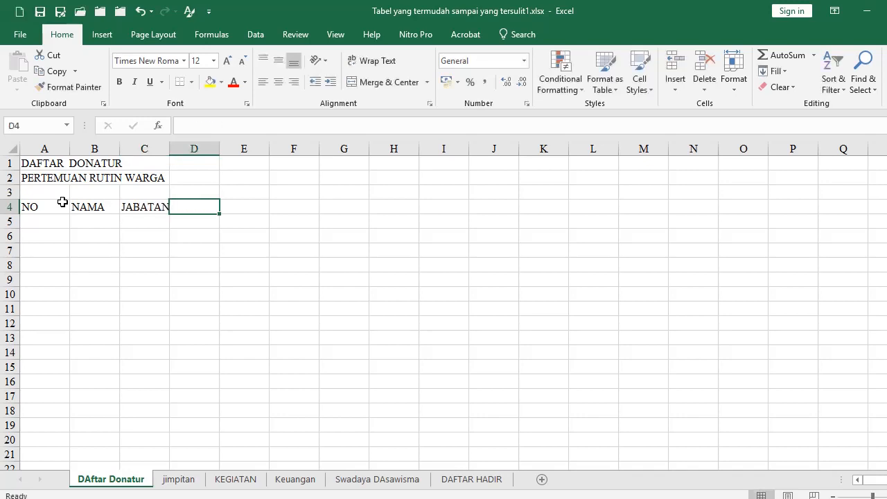
{"action": "type", "text": "TANDA TANGAN"}
{"action": "key", "text": "Return"}
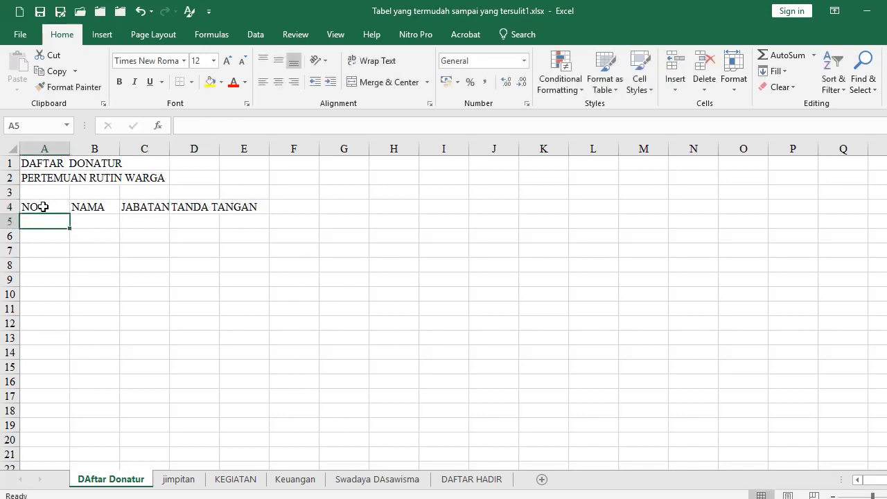
Apply All Borders to the table range A4:D21 and narrow column A
{"action": "left_click_drag", "start_coordinate": [43, 207], "coordinate": [207, 450]}
{"action": "scroll", "coordinate": [172, 358], "scroll_direction": "up", "scroll_amount": 2}
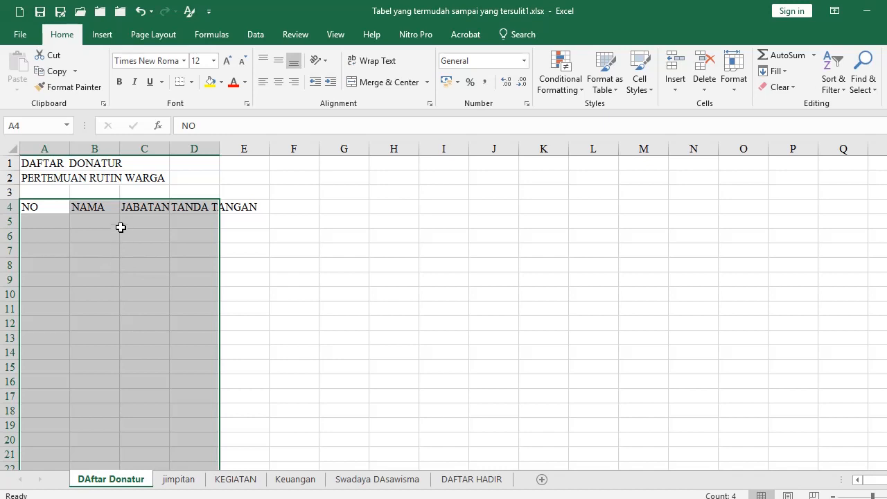
{"action": "left_click", "coordinate": [192, 83]}
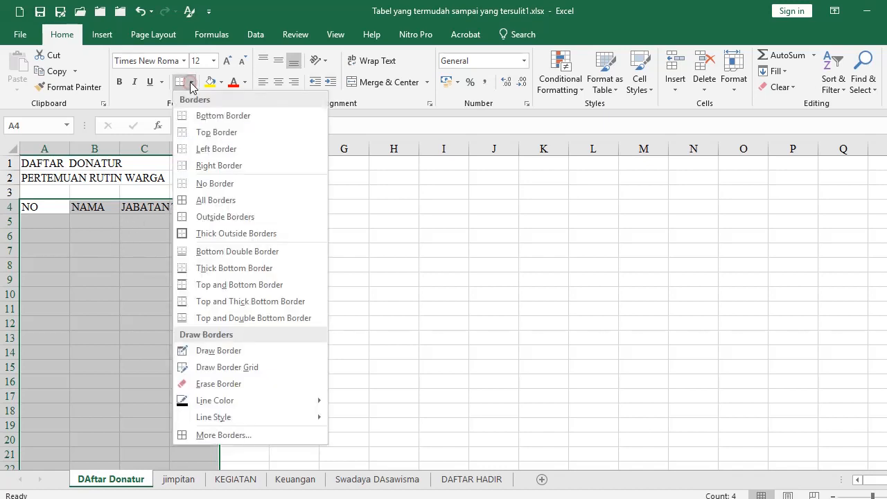
{"action": "left_click", "coordinate": [205, 200]}
{"action": "left_click", "coordinate": [175, 293]}
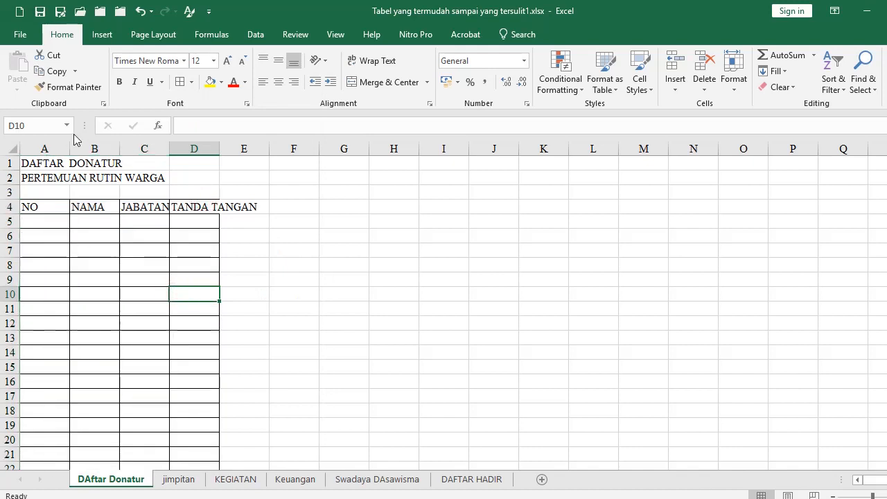
{"action": "left_click_drag", "start_coordinate": [69, 148], "coordinate": [161, 149]}
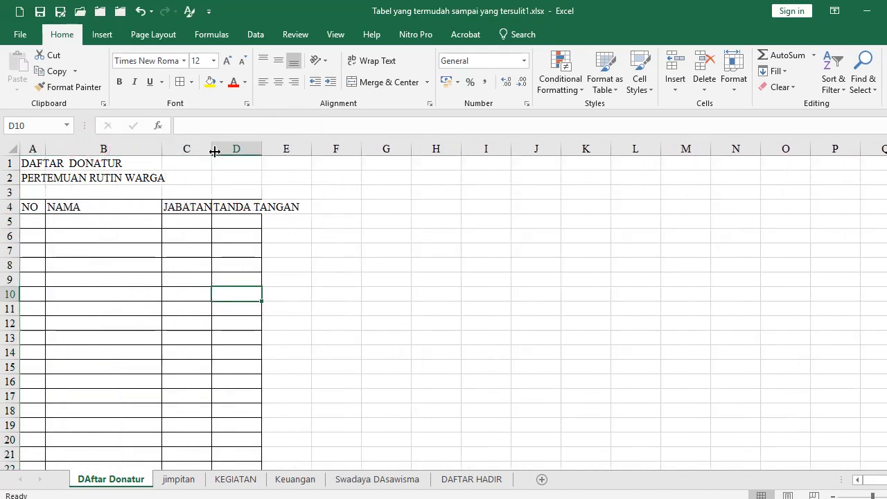
Widen columns C and D to fit the JABATAN and TANDA TANGAN entries
{"action": "left_click_drag", "start_coordinate": [215, 151], "coordinate": [405, 151]}
{"action": "left_click", "coordinate": [311, 310]}
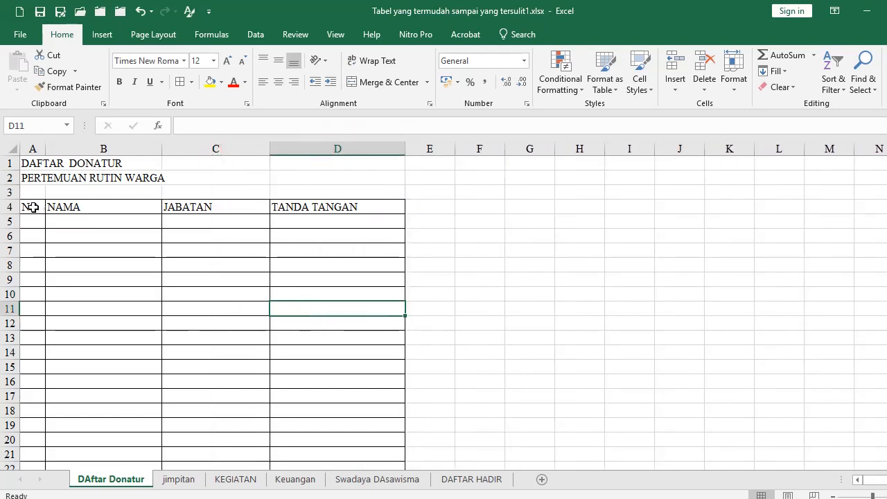
{"action": "left_click_drag", "start_coordinate": [26, 164], "coordinate": [311, 169]}
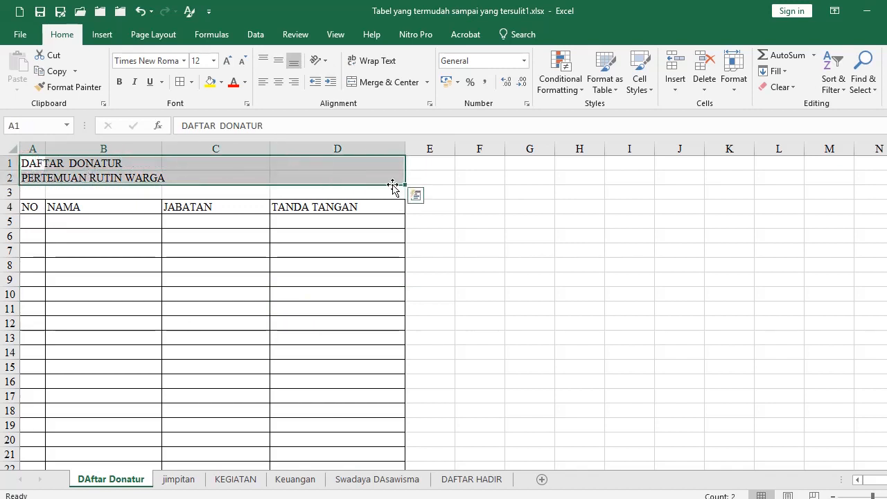
Centre the two title lines across columns A to D with Center Across Selection
{"action": "left_click", "coordinate": [429, 104]}
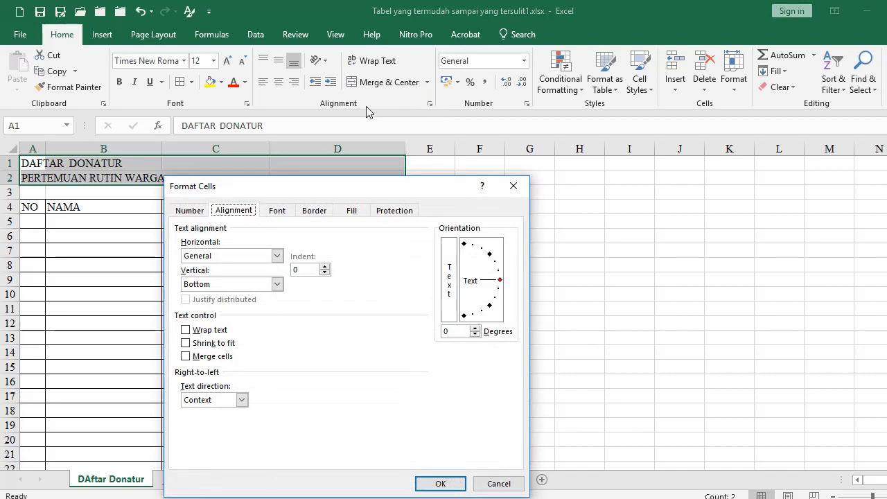
{"action": "left_click", "coordinate": [277, 257]}
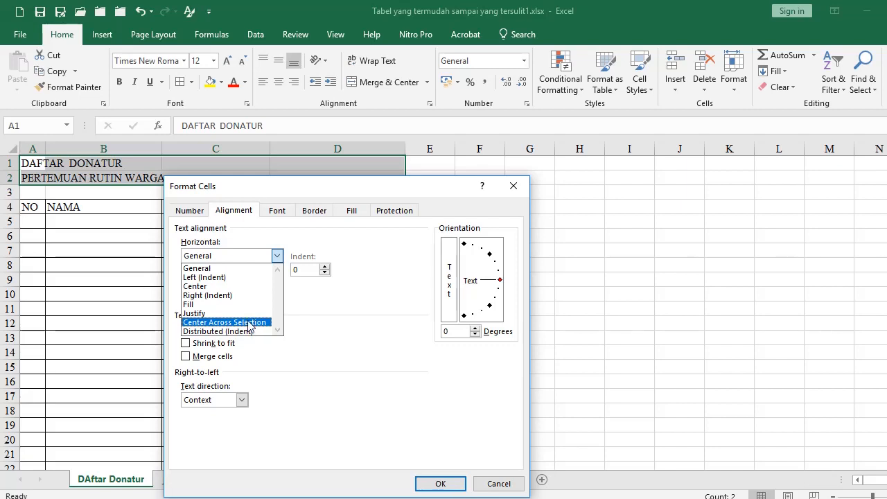
{"action": "left_click", "coordinate": [250, 323]}
{"action": "left_click", "coordinate": [435, 483]}
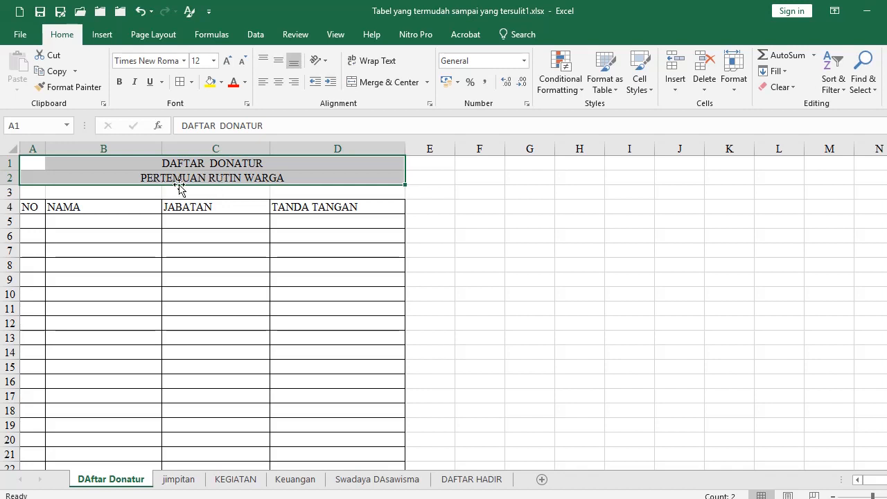
Make the title lines bold at font size 18
{"action": "left_click", "coordinate": [120, 82]}
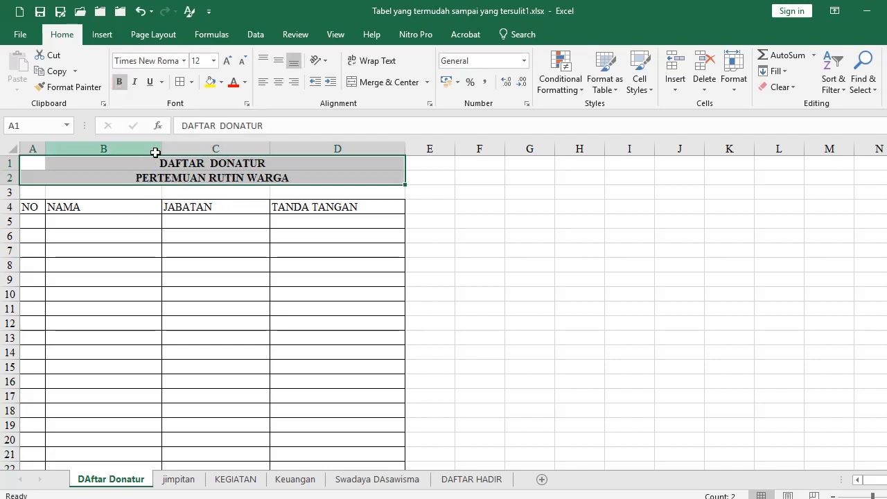
{"action": "left_click", "coordinate": [213, 60]}
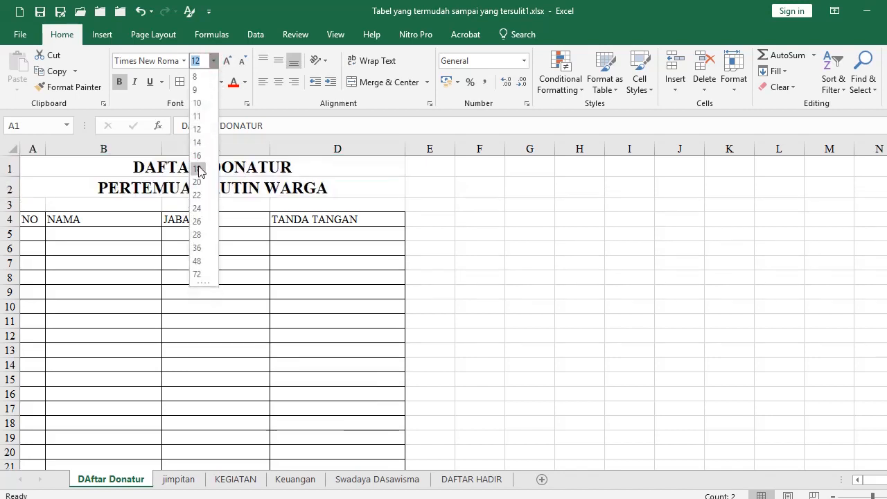
{"action": "left_click", "coordinate": [175, 345]}
{"action": "left_click", "coordinate": [176, 346]}
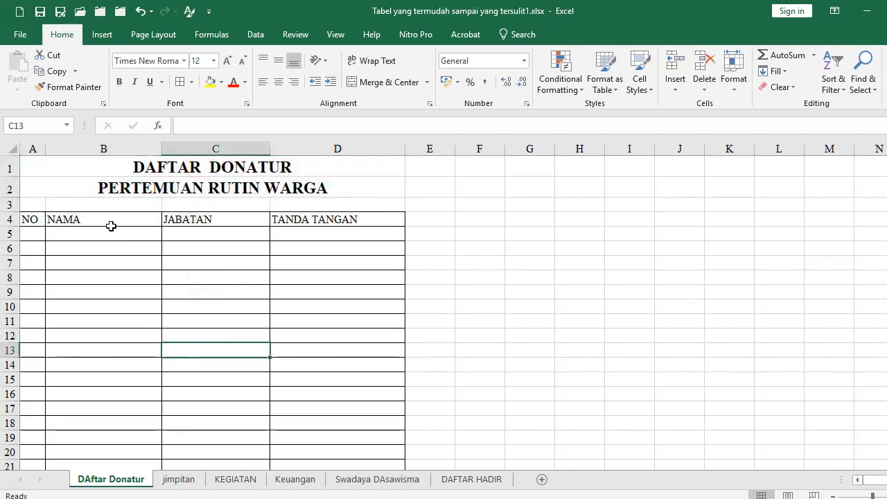
{"action": "left_click", "coordinate": [31, 168]}
Change the title to DAFTAR HADIR and make the A4:D4 headings centred and bold
{"action": "left_click_drag", "start_coordinate": [219, 126], "coordinate": [338, 126]}
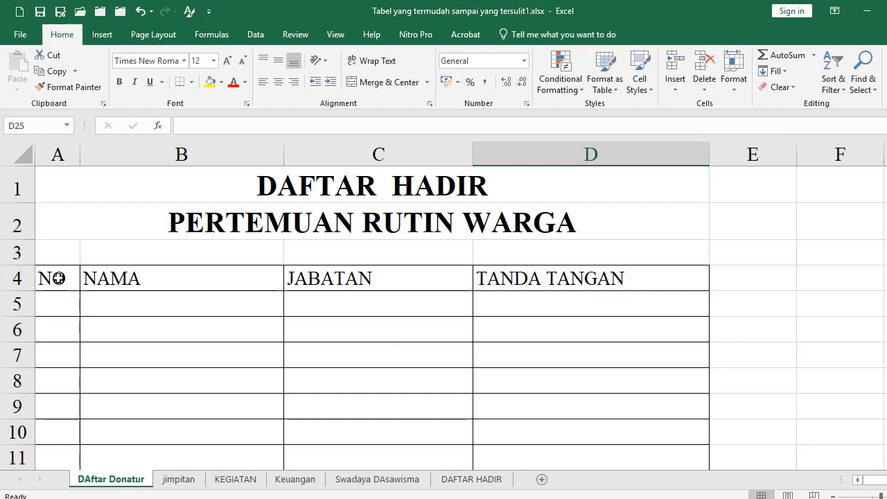
{"action": "left_click_drag", "start_coordinate": [59, 278], "coordinate": [537, 281]}
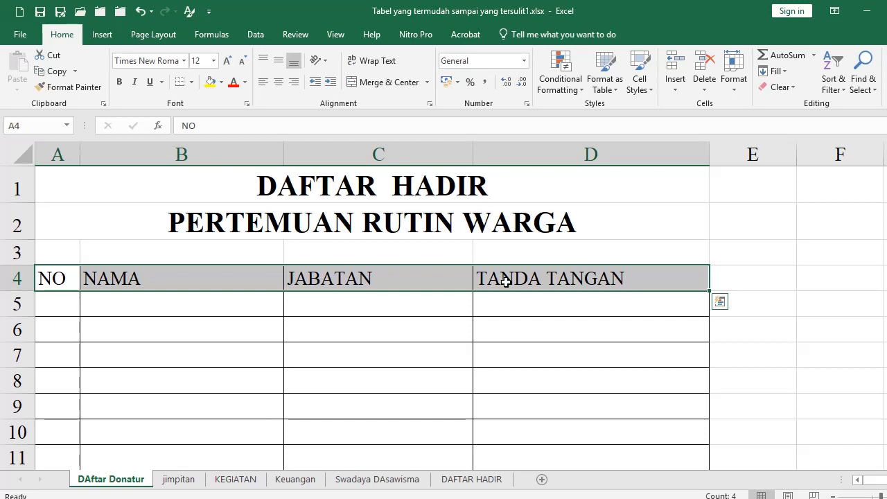
{"action": "left_click", "coordinate": [280, 85]}
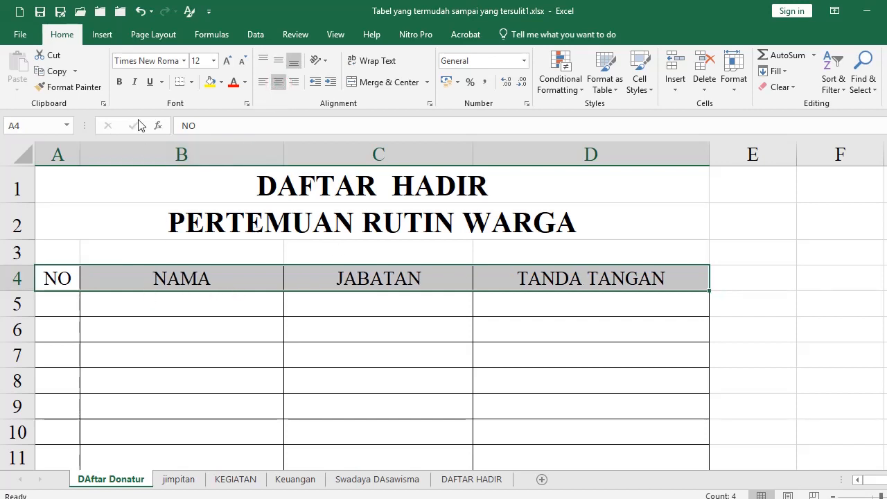
{"action": "left_click", "coordinate": [120, 83]}
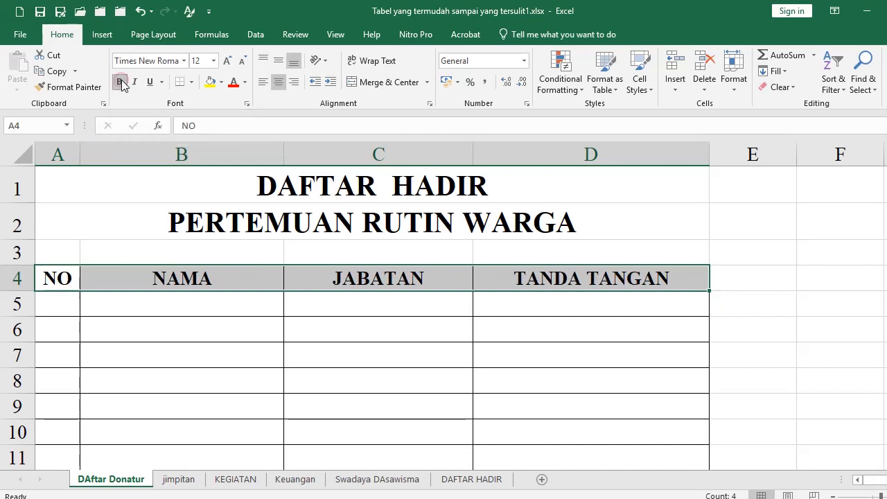
{"action": "left_click", "coordinate": [148, 305]}
{"action": "scroll", "coordinate": [111, 292], "scroll_direction": "down", "scroll_amount": 1}
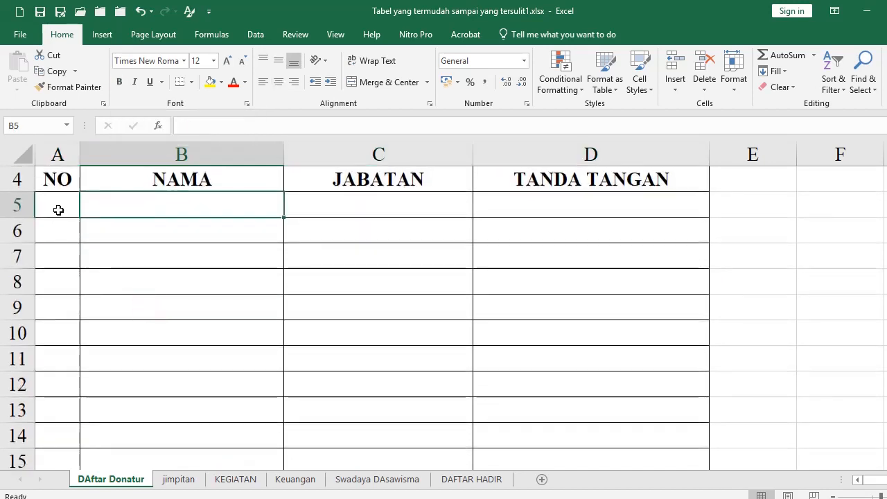
Fill the NO column A5:A25 with numbers 1 to 21 from a 1, 2 pattern
{"action": "left_click", "coordinate": [58, 207]}
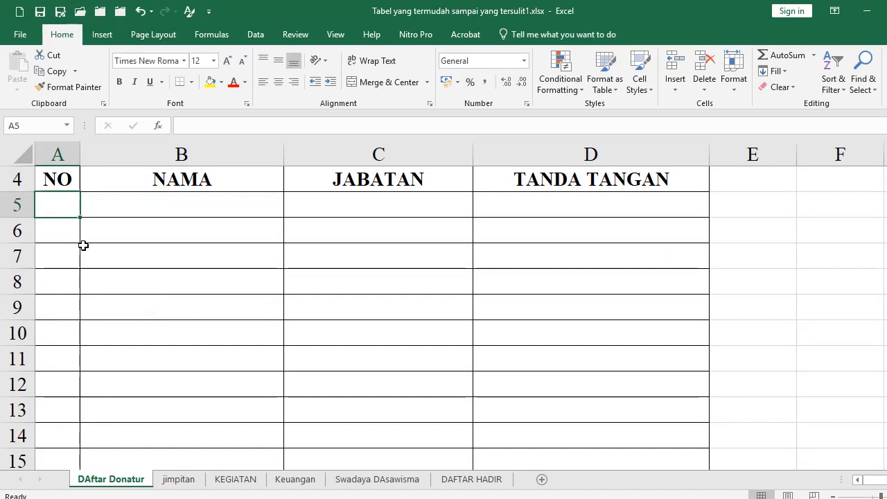
{"action": "type", "text": "1"}
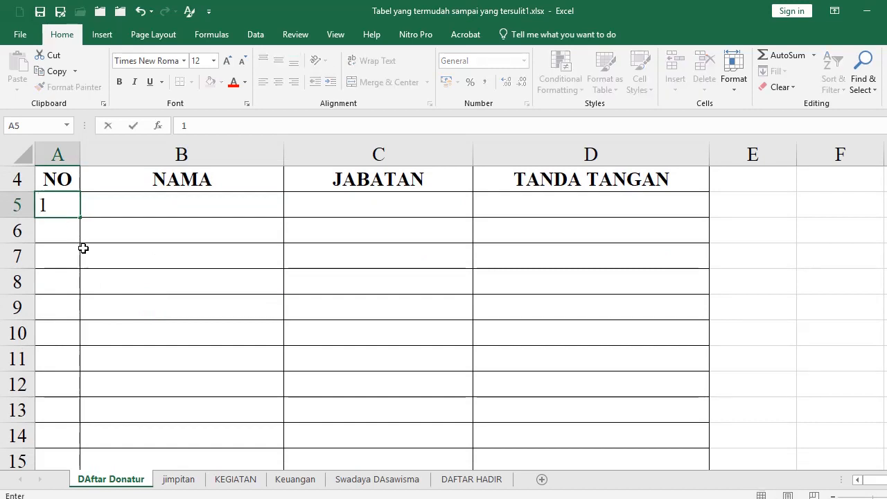
{"action": "key", "text": "Return"}
{"action": "type", "text": "2"}
{"action": "key", "text": "Return"}
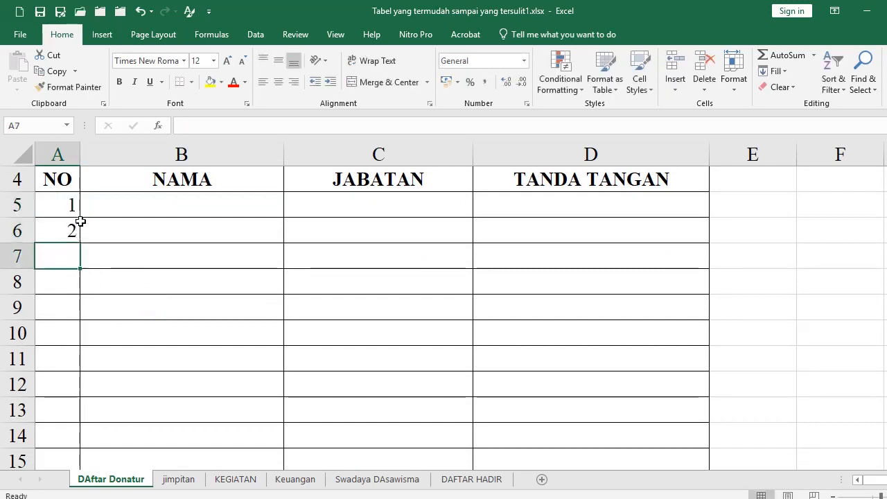
{"action": "left_click", "coordinate": [68, 203]}
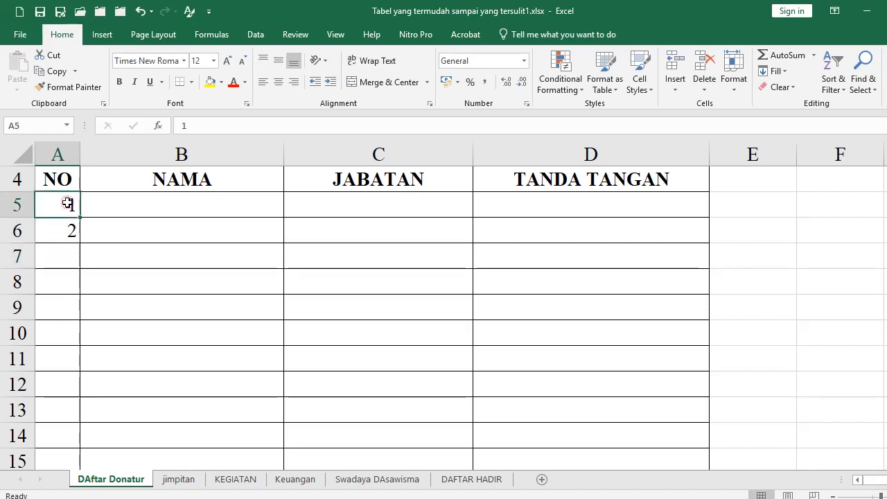
{"action": "left_click_drag", "start_coordinate": [67, 203], "coordinate": [70, 230]}
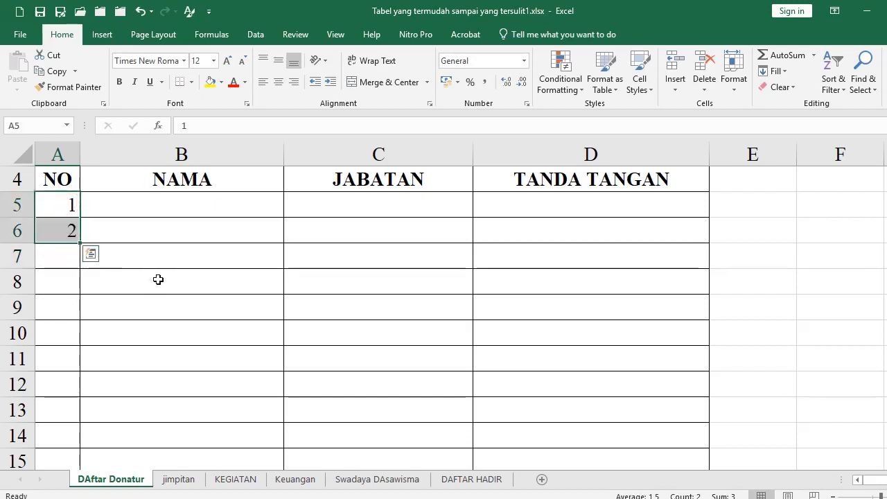
{"action": "scroll", "coordinate": [158, 280], "scroll_direction": "down", "scroll_amount": 1}
{"action": "scroll", "coordinate": [158, 279], "scroll_direction": "up", "scroll_amount": 1}
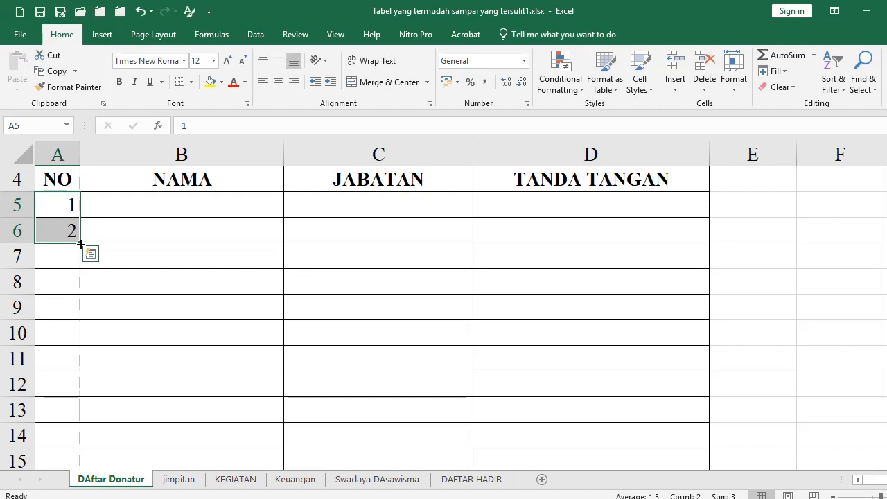
{"action": "left_click_drag", "start_coordinate": [80, 244], "coordinate": [80, 385]}
{"action": "mouse_move", "coordinate": [79, 416]}
{"action": "left_mouse_down"}
{"action": "mouse_move", "coordinate": [76, 435]}
{"action": "mouse_move", "coordinate": [76, 416]}
{"action": "left_mouse_up"}
Centre the NO numbers in A5:A25
{"action": "scroll", "coordinate": [104, 365], "scroll_direction": "up", "scroll_amount": 4}
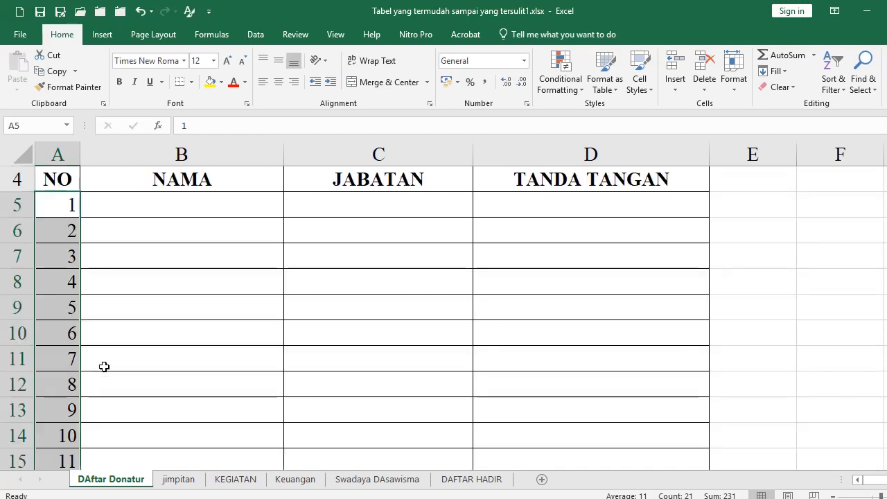
{"action": "left_click", "coordinate": [63, 207]}
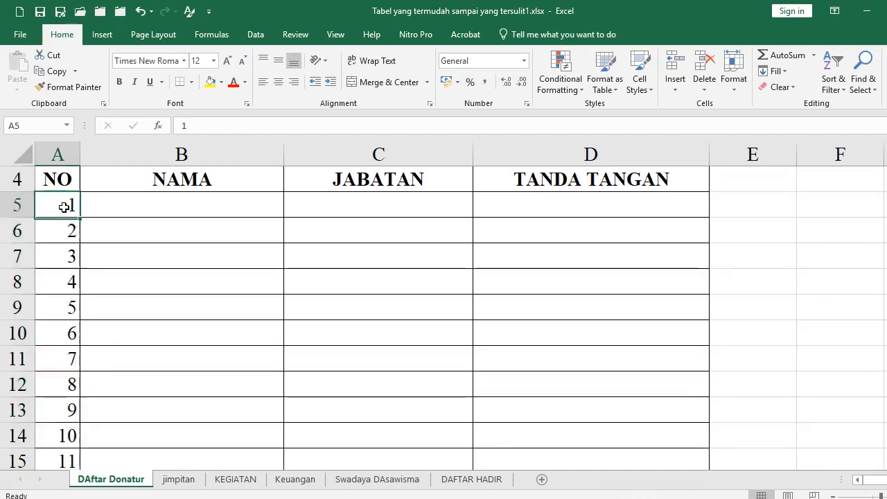
{"action": "scroll", "coordinate": [57, 309], "scroll_direction": "down", "scroll_amount": 5}
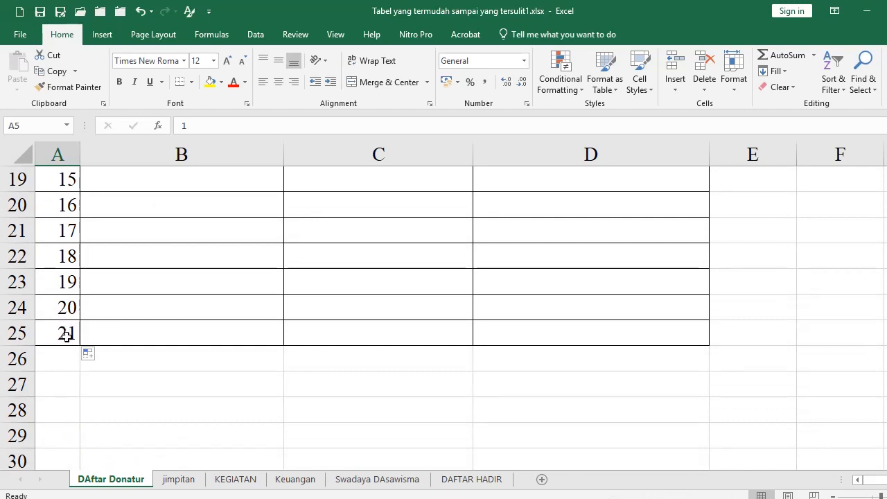
{"action": "left_click", "coordinate": [65, 335], "text": "shift"}
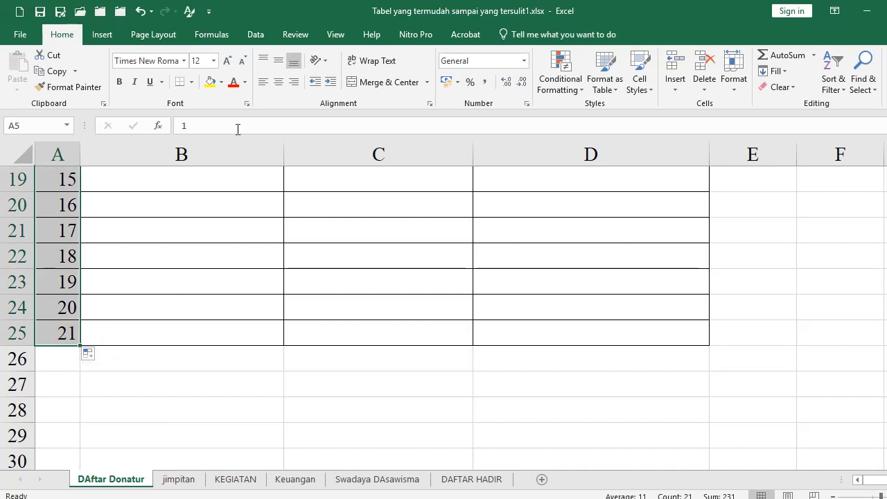
{"action": "left_click", "coordinate": [277, 82]}
{"action": "scroll", "coordinate": [289, 203], "scroll_direction": "up", "scroll_amount": 6}
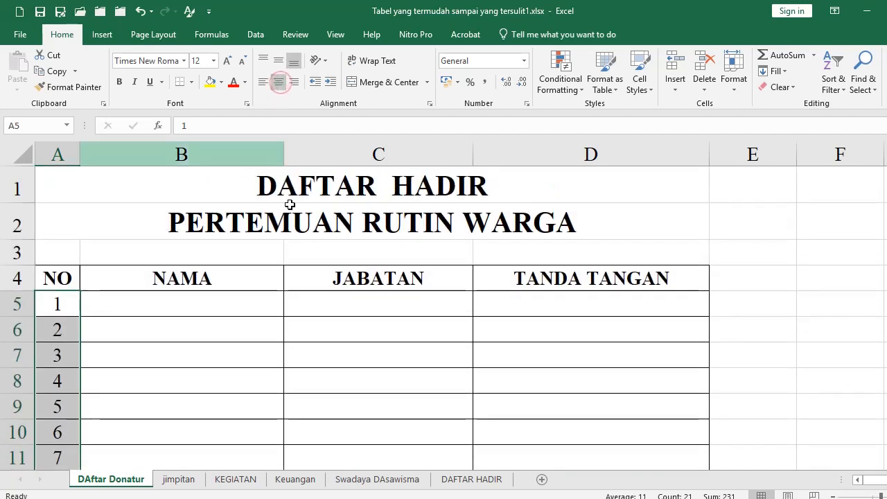
{"action": "left_click", "coordinate": [540, 308]}
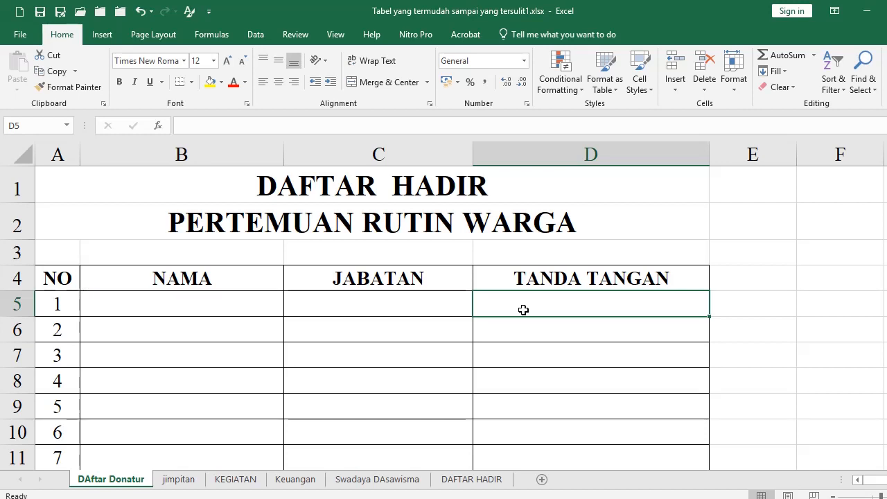
Enter 1 in D5 and the running formula =D5+1 in D6
{"action": "type", "text": "1"}
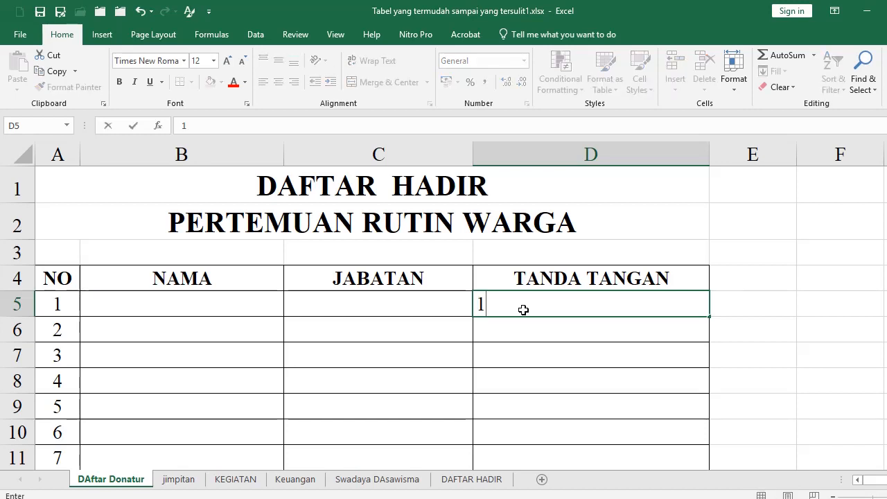
{"action": "key", "text": "Return"}
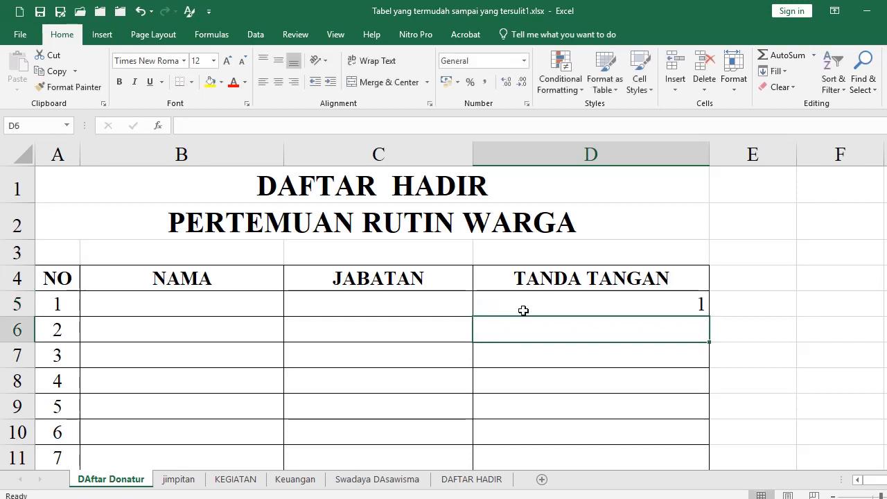
{"action": "left_click_drag", "start_coordinate": [60, 305], "coordinate": [87, 430]}
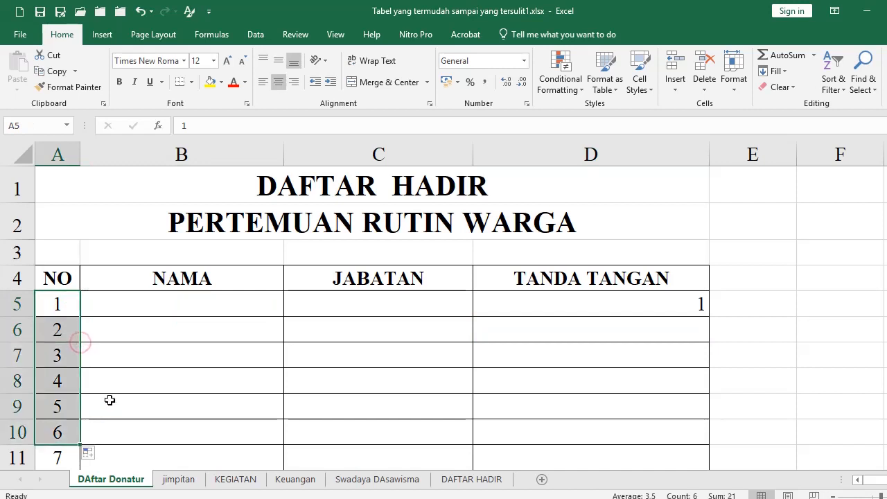
{"action": "left_click", "coordinate": [514, 300]}
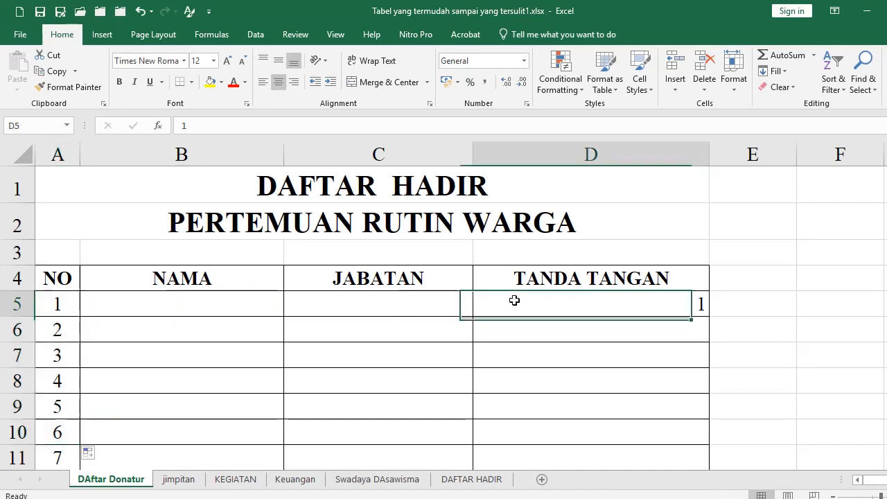
{"action": "left_click", "coordinate": [538, 336]}
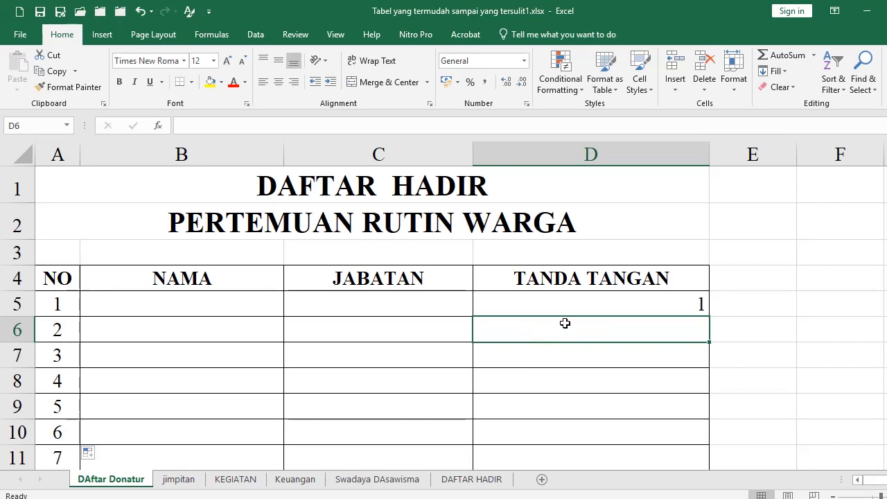
{"action": "type", "text": "="}
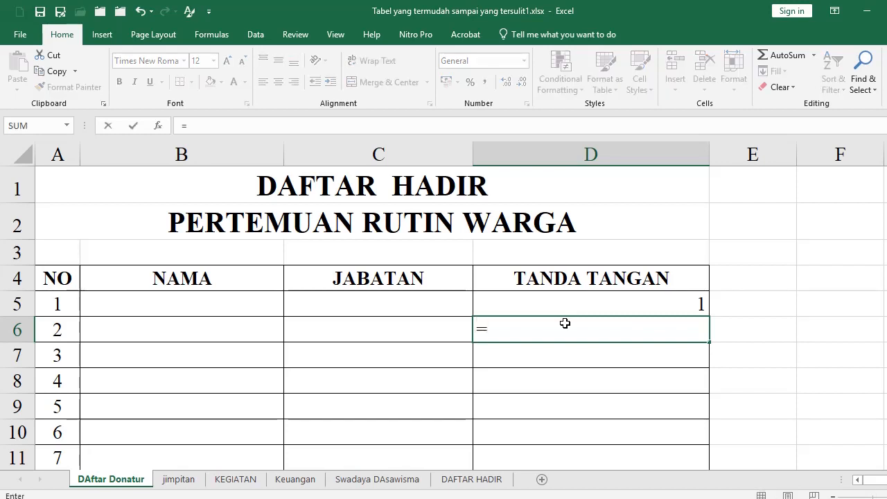
{"action": "key", "text": "Up"}
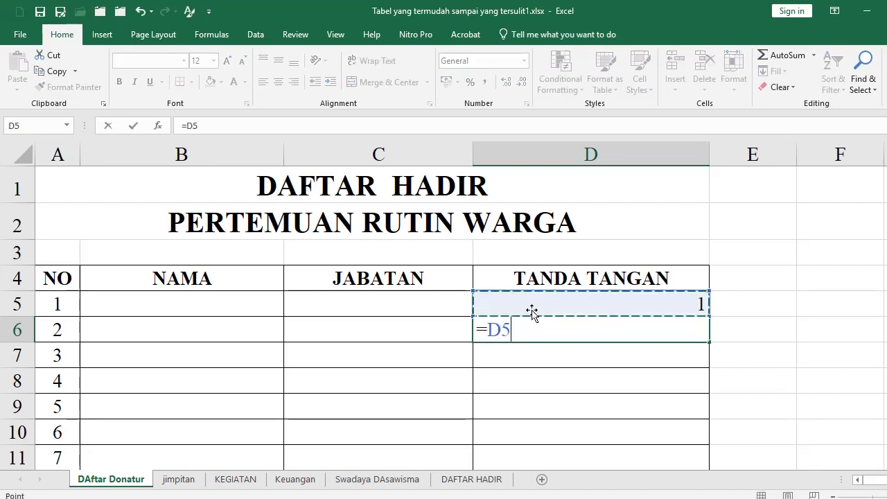
{"action": "type", "text": "+1"}
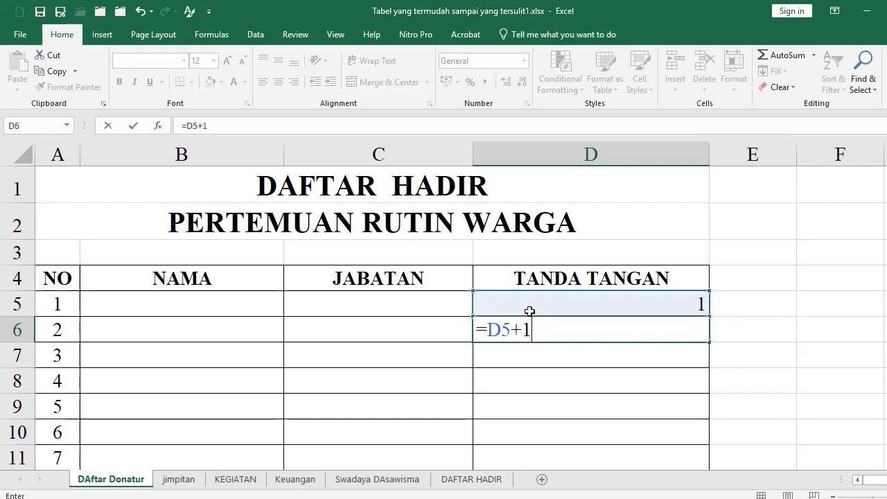
{"action": "key", "text": "Return"}
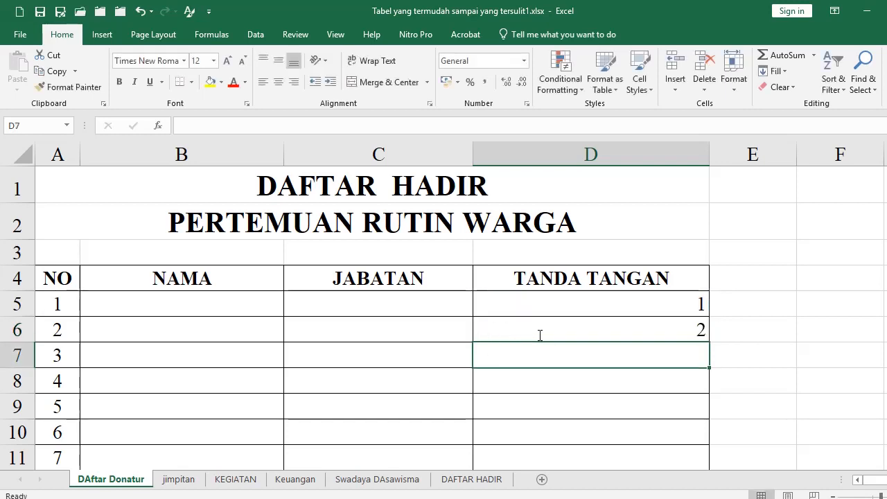
Copy the running-number formula down D7:D25 so the column counts 1 to 21
{"action": "left_click", "coordinate": [539, 334]}
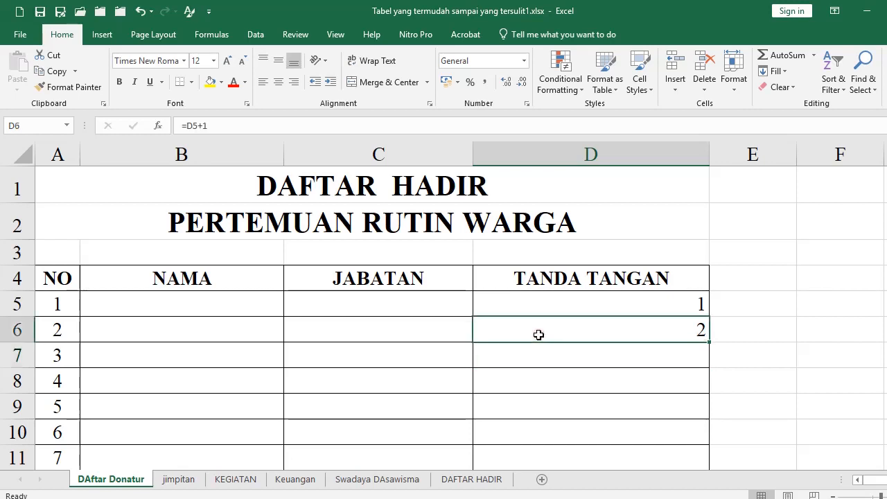
{"action": "key", "text": "ctrl+c"}
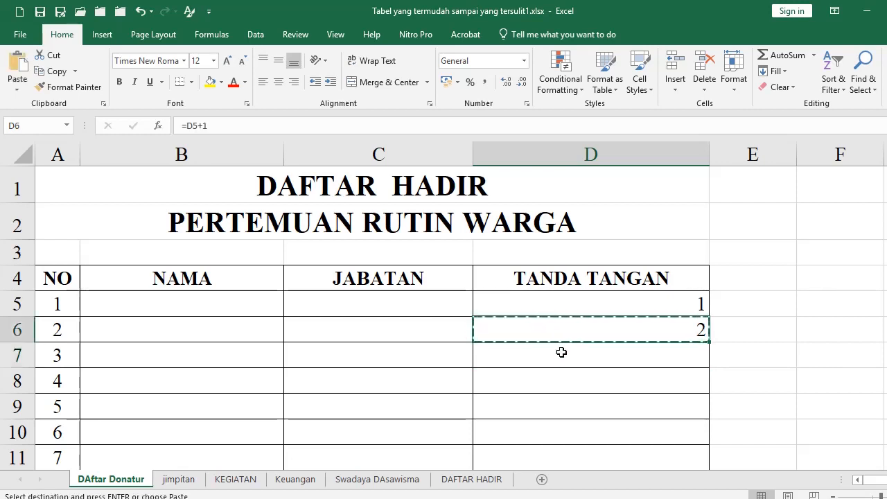
{"action": "left_click", "coordinate": [564, 363]}
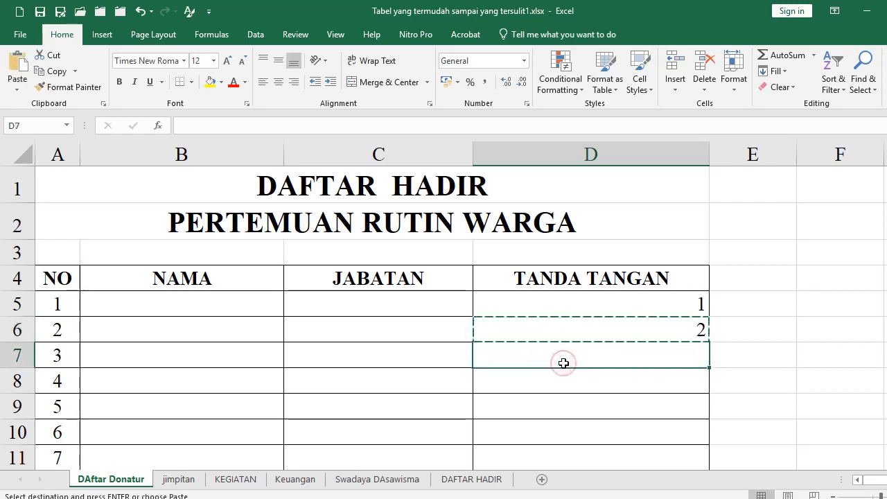
{"action": "key", "text": "Return"}
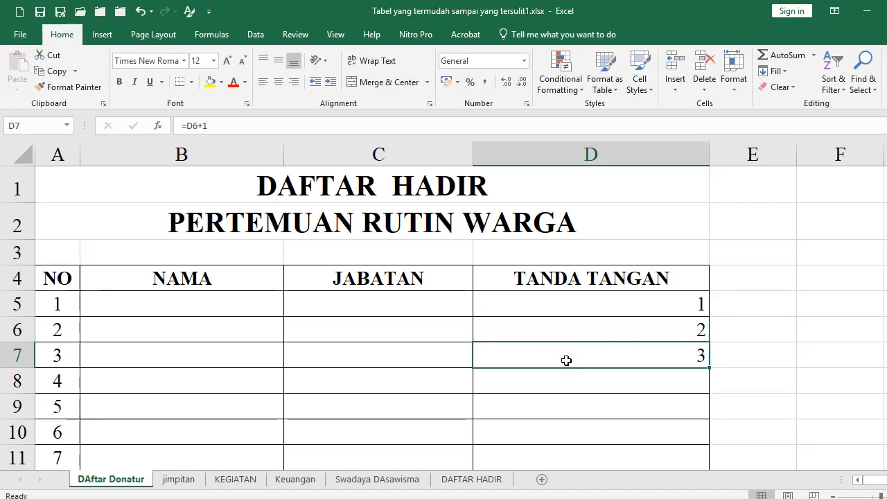
{"action": "key", "text": "ctrl+c"}
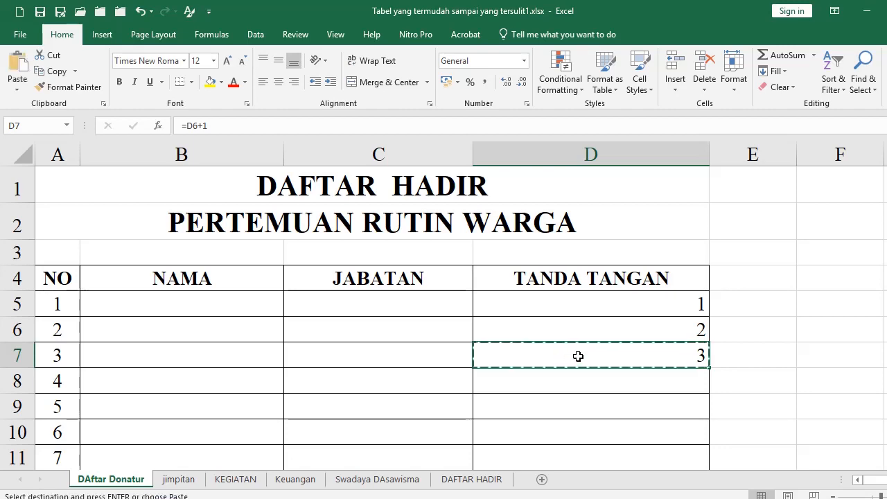
{"action": "scroll", "coordinate": [566, 361], "scroll_direction": "down", "scroll_amount": 5}
{"action": "left_click", "coordinate": [566, 411], "text": "shift"}
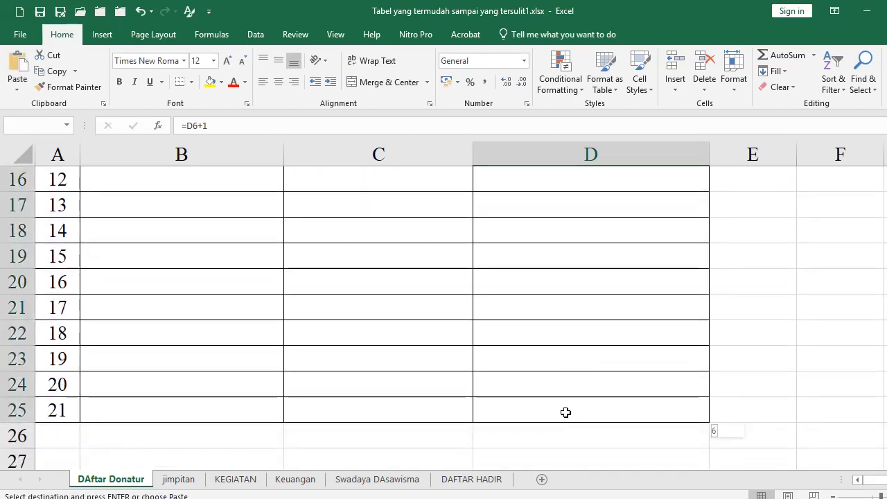
{"action": "key", "text": "Return"}
{"action": "scroll", "coordinate": [564, 412], "scroll_direction": "up", "scroll_amount": 5}
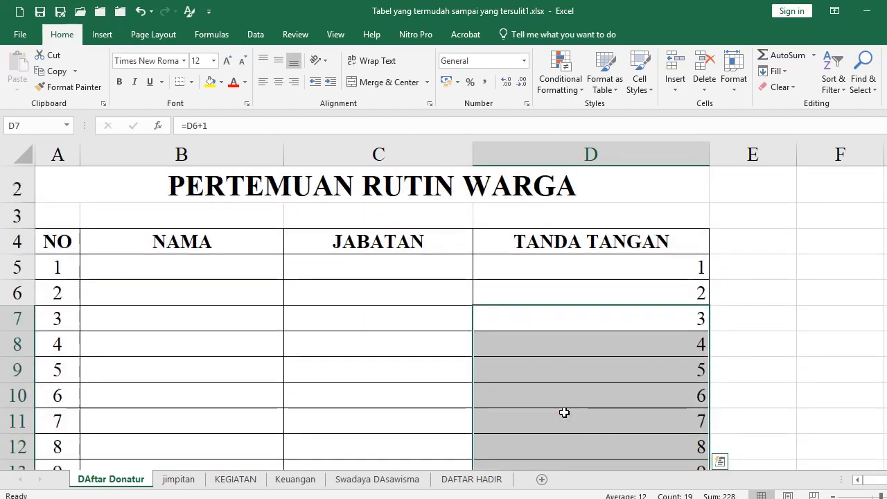
{"action": "left_click", "coordinate": [583, 269]}
{"action": "scroll", "coordinate": [606, 353], "scroll_direction": "down", "scroll_amount": 5}
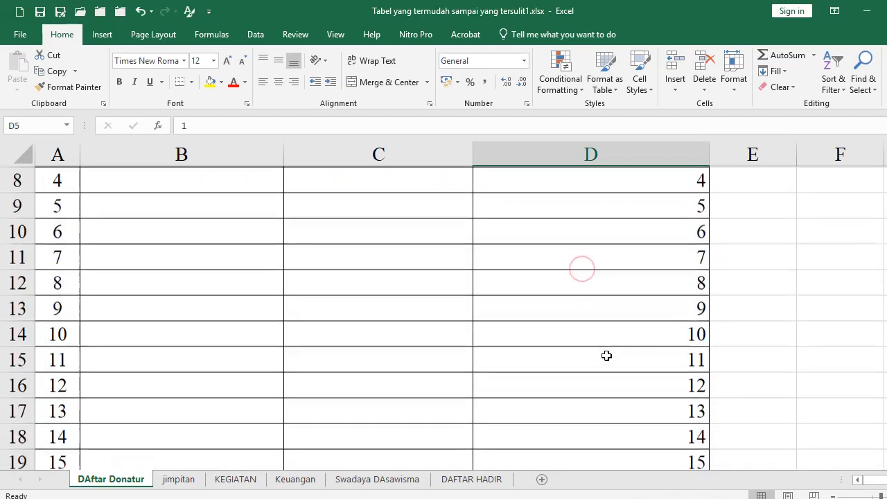
{"action": "scroll", "coordinate": [606, 355], "scroll_direction": "up", "scroll_amount": 5}
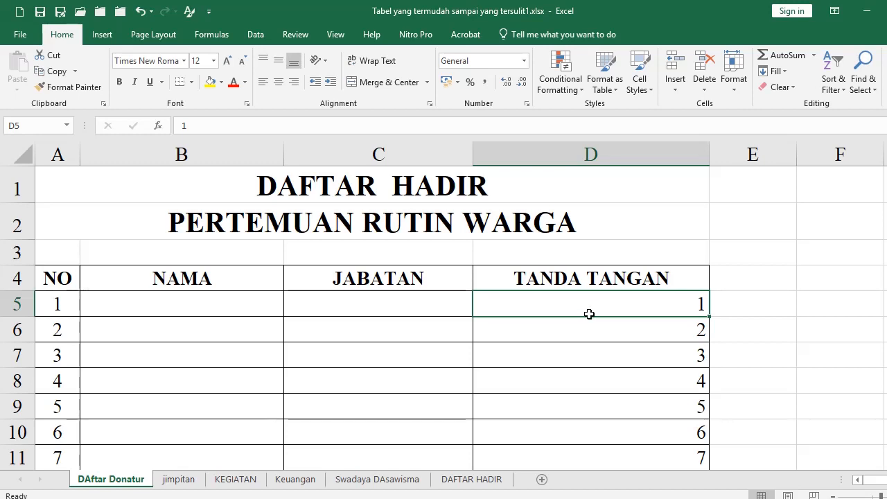
{"action": "scroll", "coordinate": [588, 312], "scroll_direction": "down", "scroll_amount": 7}
{"action": "left_click_drag", "start_coordinate": [588, 314], "coordinate": [573, 261]}
{"action": "scroll", "coordinate": [584, 293], "scroll_direction": "up", "scroll_amount": 7}
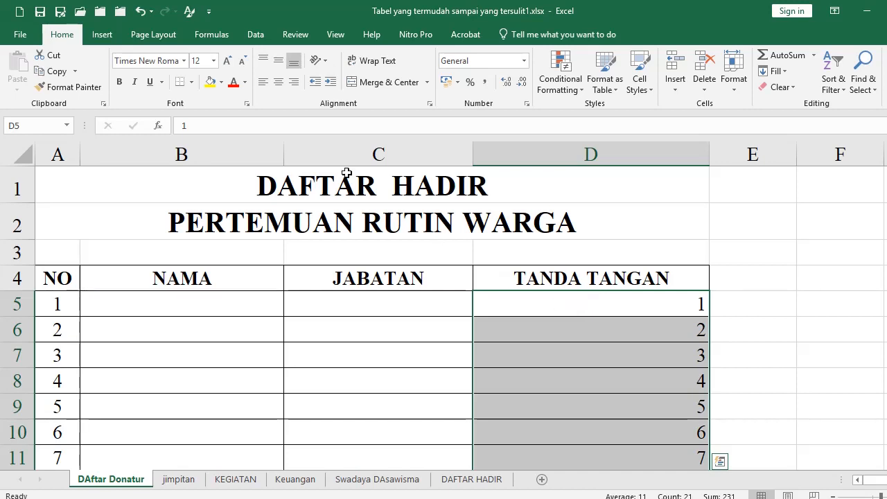
Left-align the TANDA TANGAN numbers, then centre the 2 in D6 and the 4 in D8
{"action": "left_click", "coordinate": [263, 83]}
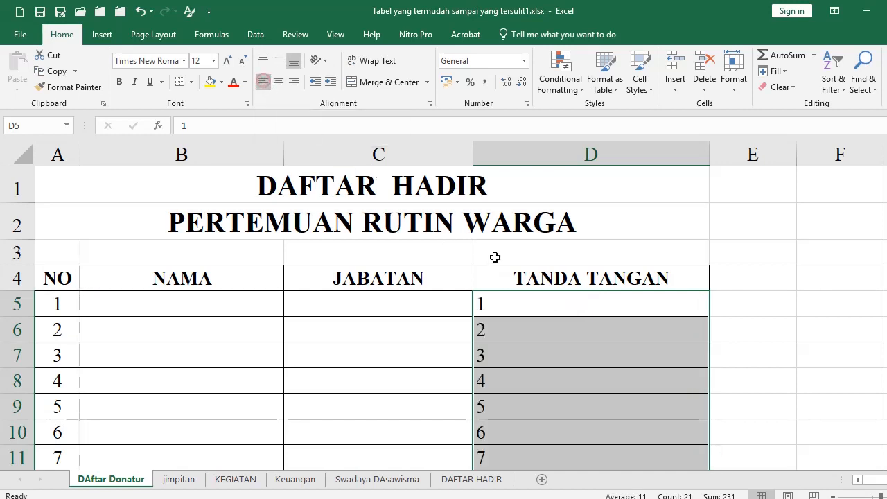
{"action": "left_click", "coordinate": [532, 329]}
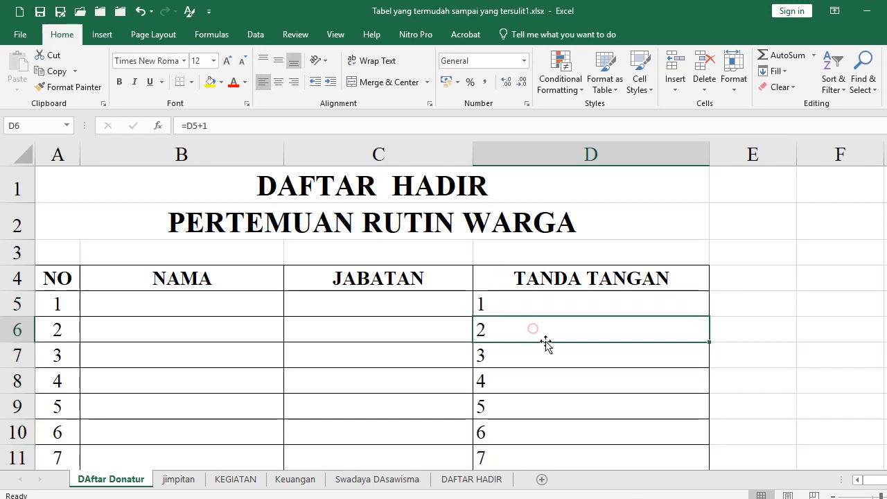
{"action": "left_click", "coordinate": [278, 82]}
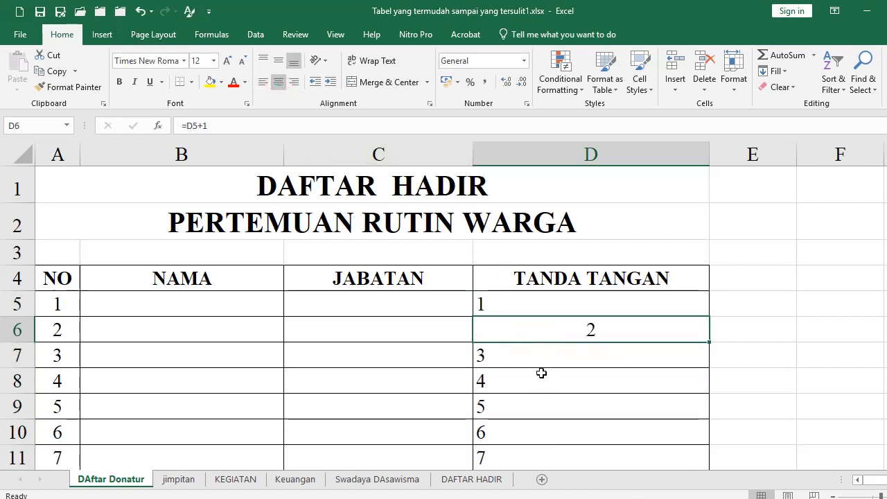
{"action": "left_click", "coordinate": [538, 360]}
{"action": "left_click", "coordinate": [532, 381]}
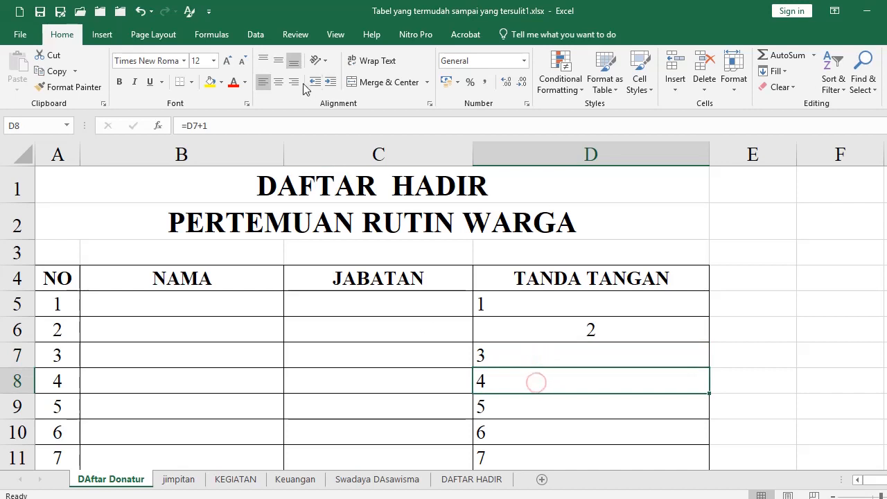
{"action": "left_click", "coordinate": [277, 82]}
{"action": "scroll", "coordinate": [614, 362], "scroll_direction": "down", "scroll_amount": 1}
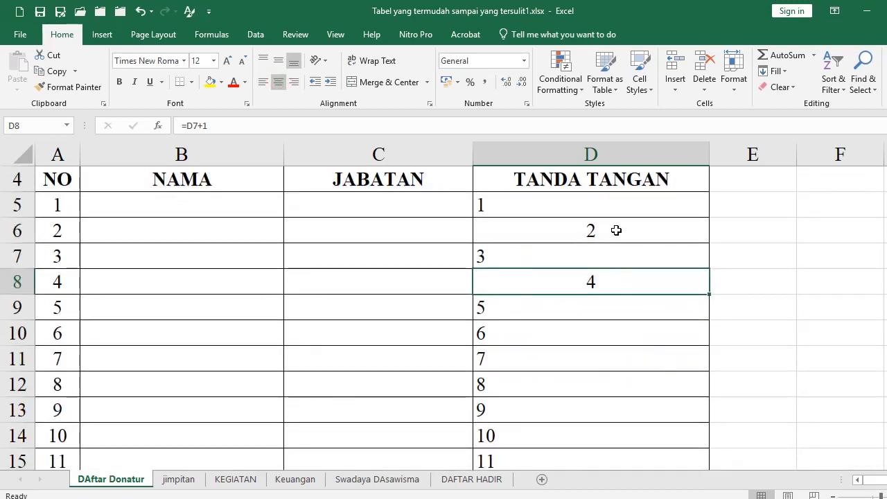
{"action": "left_click_drag", "start_coordinate": [616, 230], "coordinate": [614, 257]}
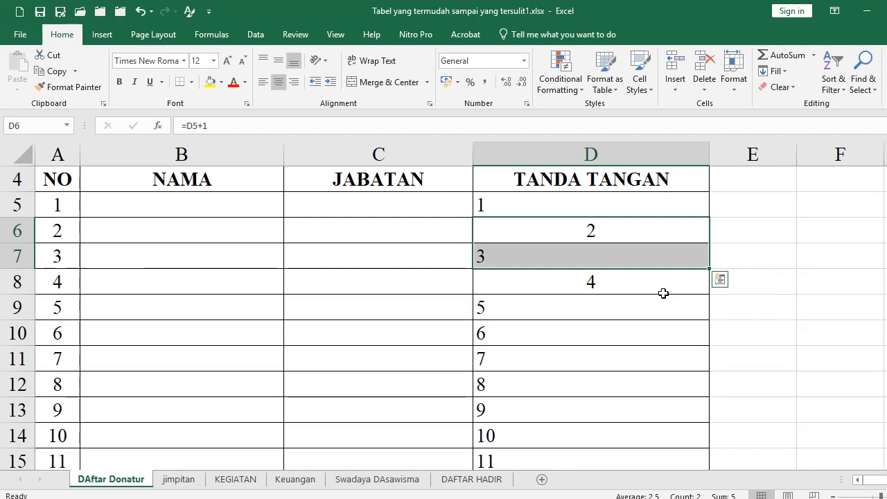
Copy the D6:D7 pattern and paste it into D8:D25
{"action": "left_click", "coordinate": [633, 234]}
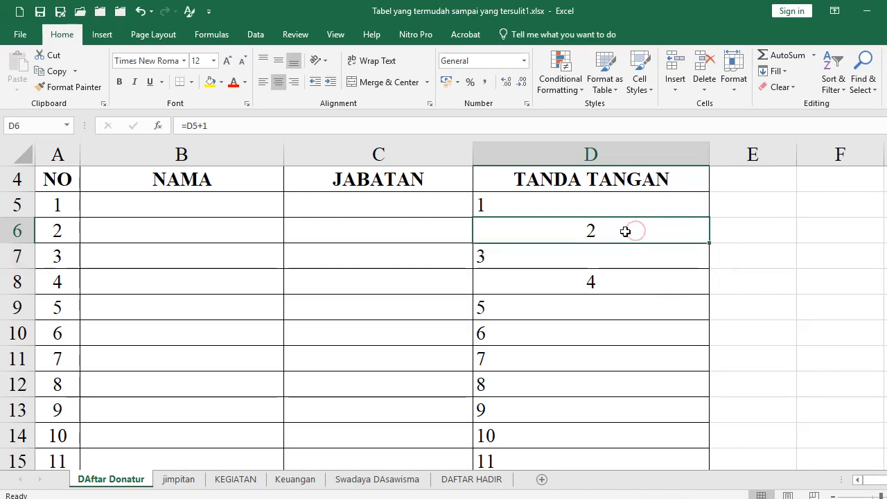
{"action": "left_click_drag", "start_coordinate": [625, 231], "coordinate": [625, 253]}
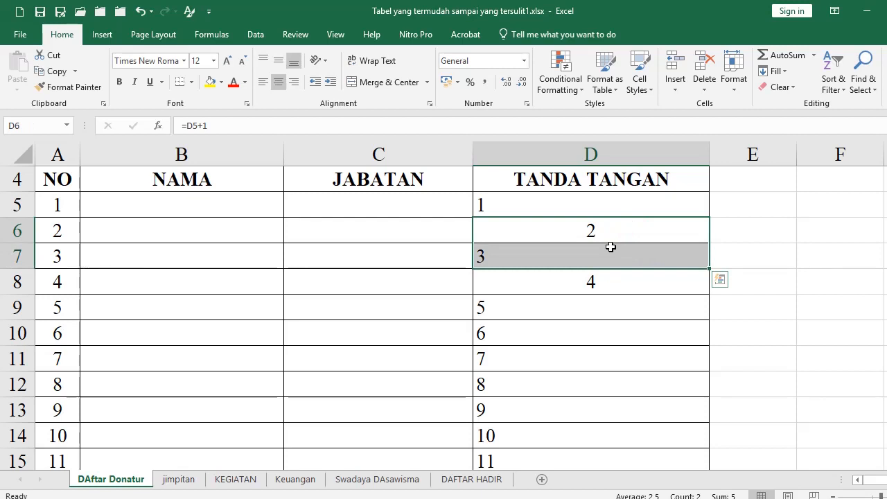
{"action": "key", "text": "ctrl+c"}
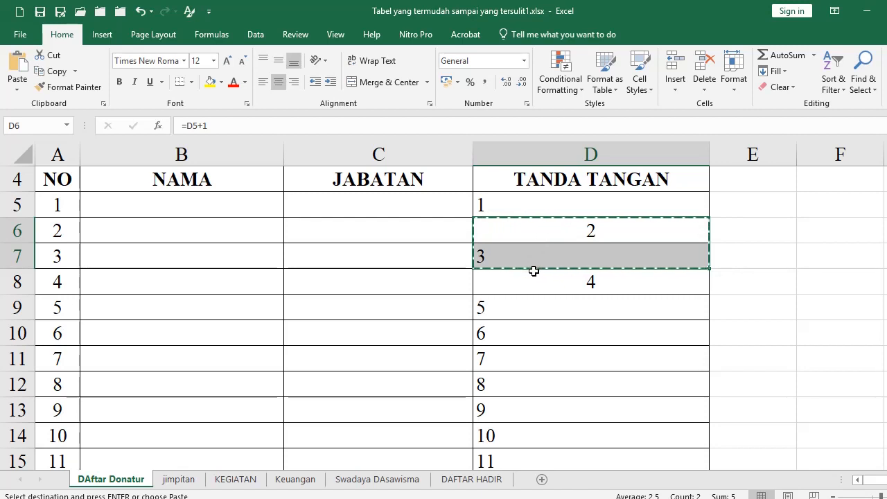
{"action": "left_click", "coordinate": [546, 287]}
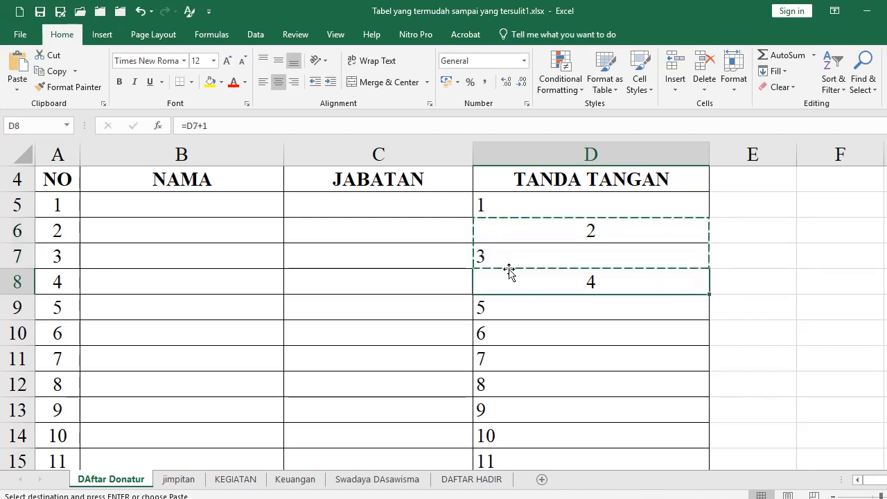
{"action": "left_click", "coordinate": [532, 284]}
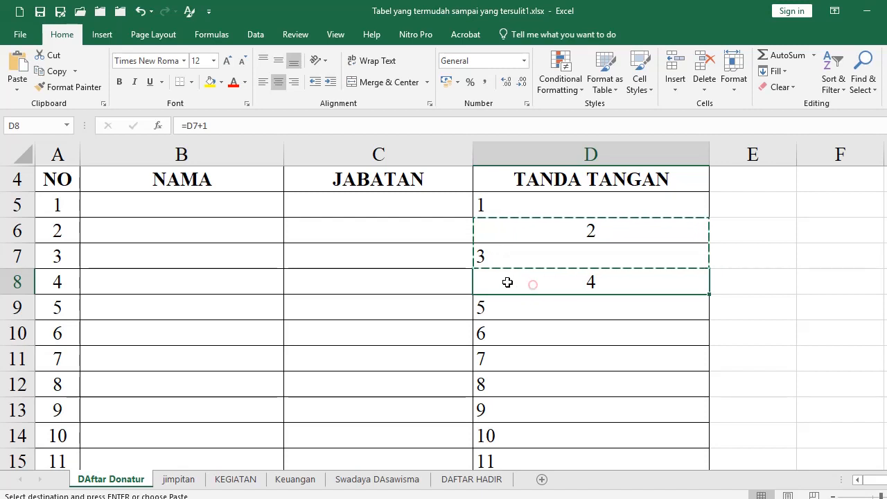
{"action": "scroll", "coordinate": [536, 315], "scroll_direction": "down", "scroll_amount": 5}
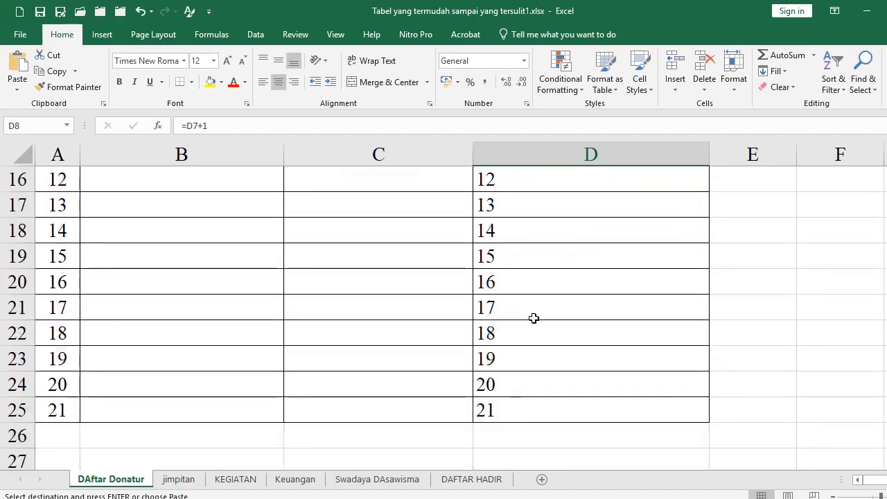
{"action": "left_click", "coordinate": [537, 334], "text": "shift"}
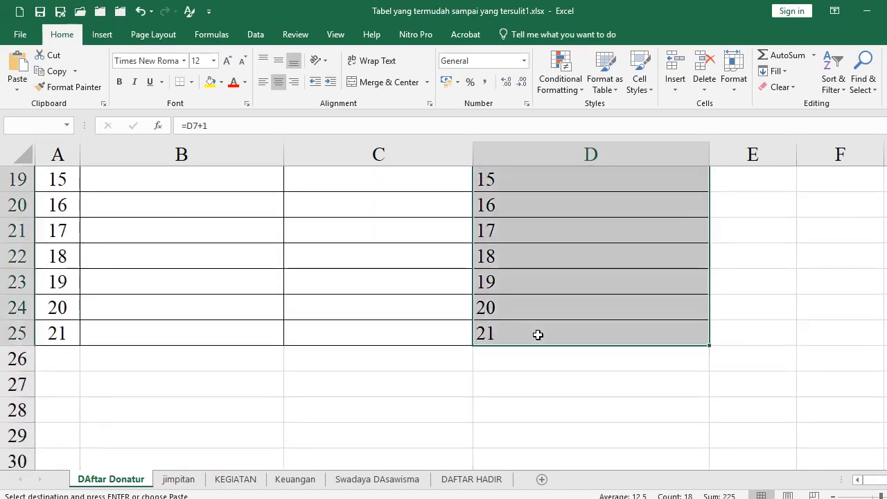
{"action": "key", "text": "ctrl+v"}
{"action": "scroll", "coordinate": [513, 331], "scroll_direction": "up", "scroll_amount": 6}
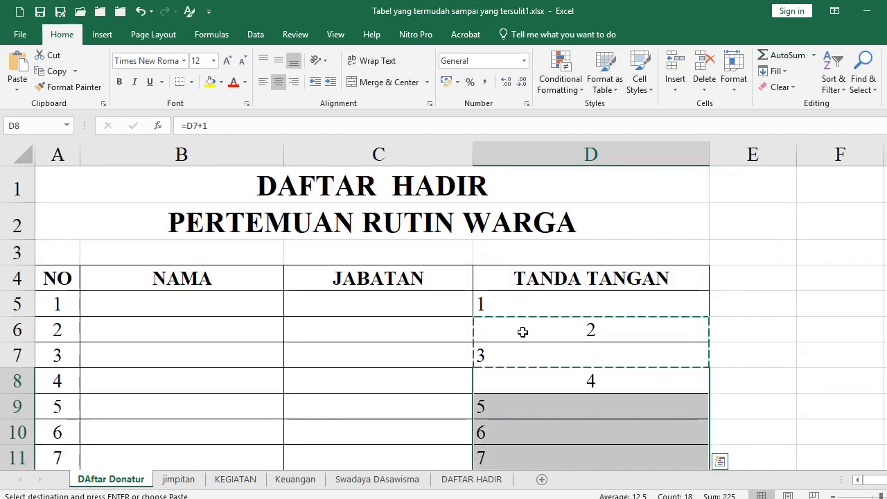
{"action": "scroll", "coordinate": [531, 395], "scroll_direction": "down", "scroll_amount": 9}
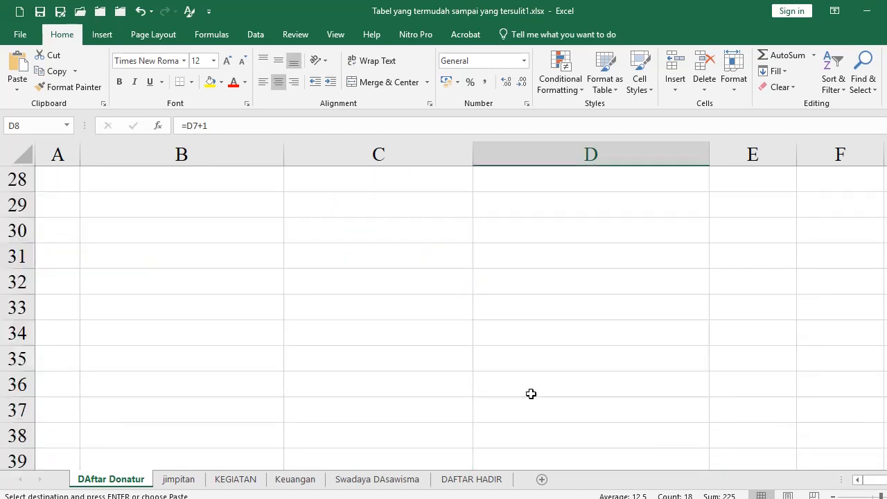
{"action": "scroll", "coordinate": [530, 361], "scroll_direction": "up", "scroll_amount": 4}
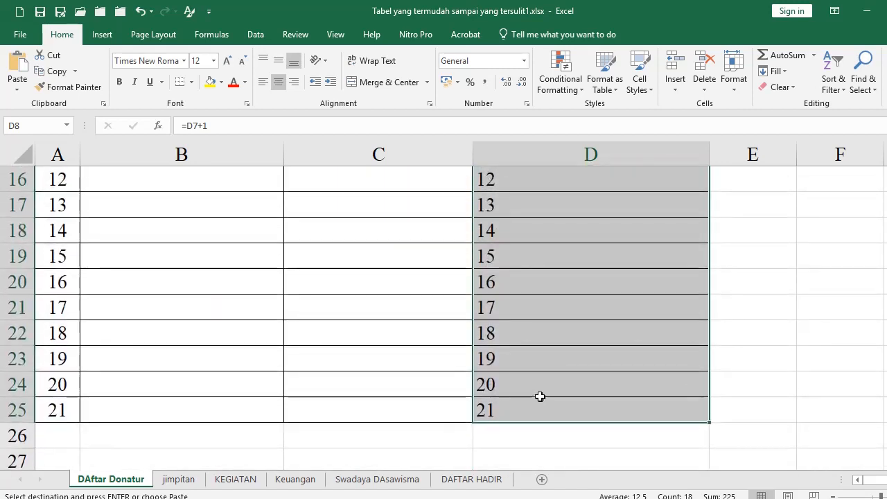
{"action": "key", "text": "ctrl+v"}
Check the pasted results in D9 and select D8:D25 for clearing
{"action": "scroll", "coordinate": [601, 407], "scroll_direction": "up", "scroll_amount": 3}
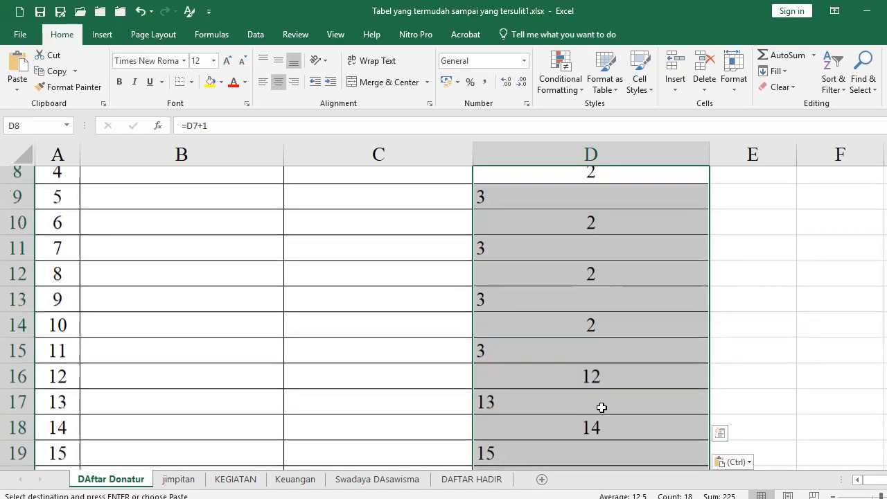
{"action": "scroll", "coordinate": [602, 408], "scroll_direction": "up", "scroll_amount": 2}
{"action": "left_click", "coordinate": [579, 321]}
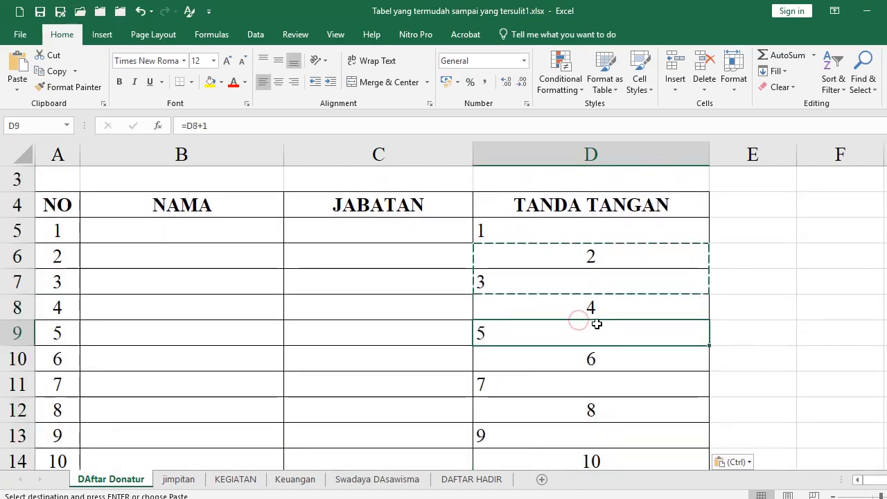
{"action": "scroll", "coordinate": [575, 315], "scroll_direction": "down", "scroll_amount": 1}
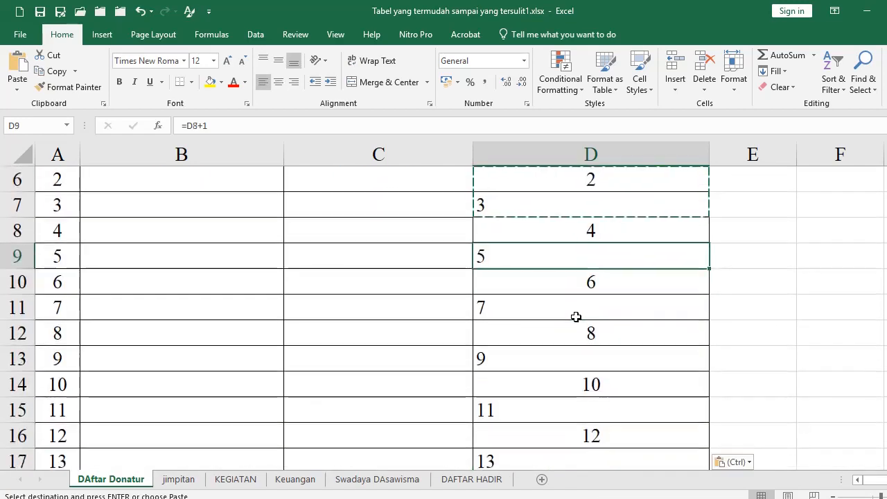
{"action": "scroll", "coordinate": [575, 317], "scroll_direction": "down", "scroll_amount": 5}
{"action": "scroll", "coordinate": [576, 317], "scroll_direction": "up", "scroll_amount": 3}
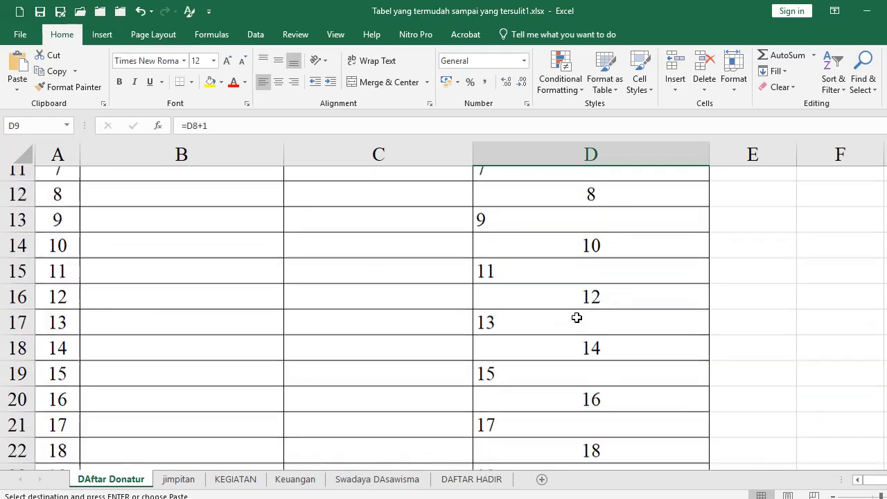
{"action": "scroll", "coordinate": [575, 317], "scroll_direction": "up", "scroll_amount": 3}
{"action": "left_click", "coordinate": [565, 313]}
{"action": "scroll", "coordinate": [584, 342], "scroll_direction": "down", "scroll_amount": 6}
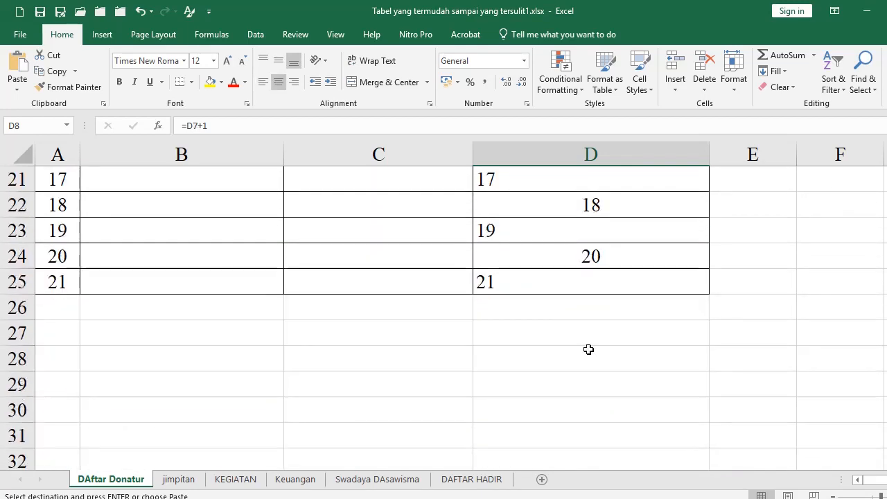
{"action": "left_click", "coordinate": [551, 285], "text": "shift"}
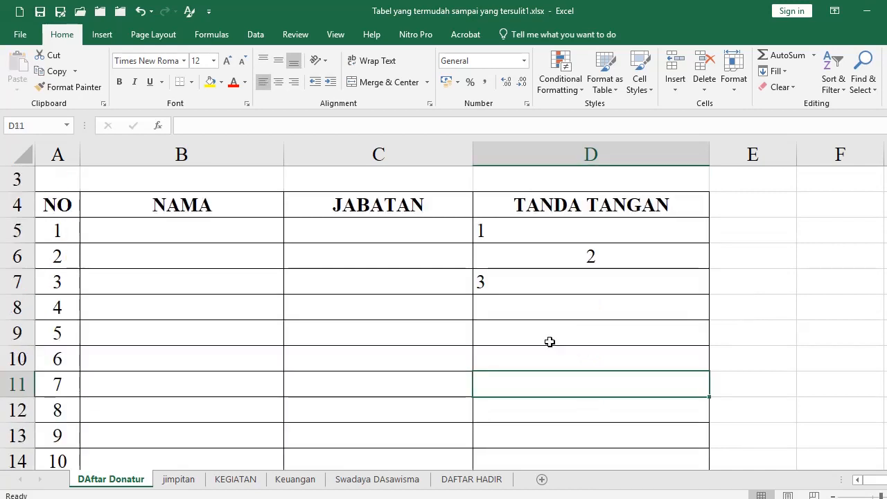
Reselect D6:D7, copy the pattern again, and pick D8 as the paste start
{"action": "left_click_drag", "start_coordinate": [521, 261], "coordinate": [524, 287]}
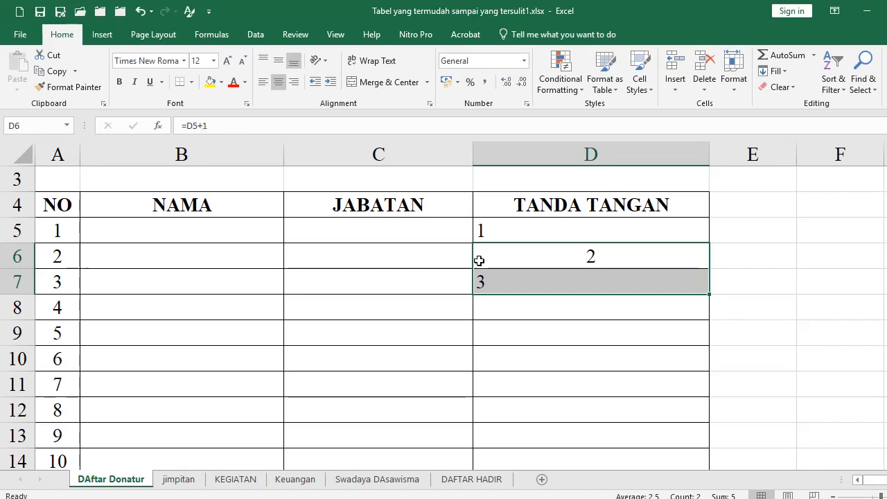
{"action": "left_click", "coordinate": [512, 230]}
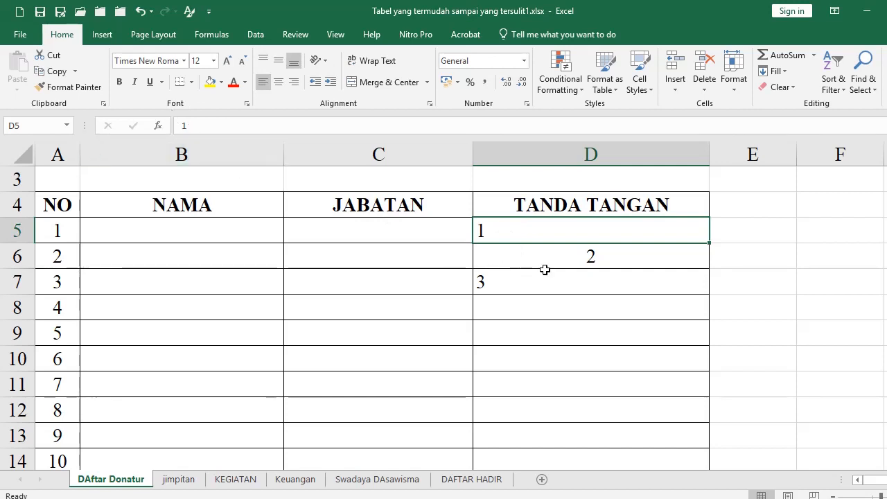
{"action": "left_click_drag", "start_coordinate": [533, 256], "coordinate": [534, 279]}
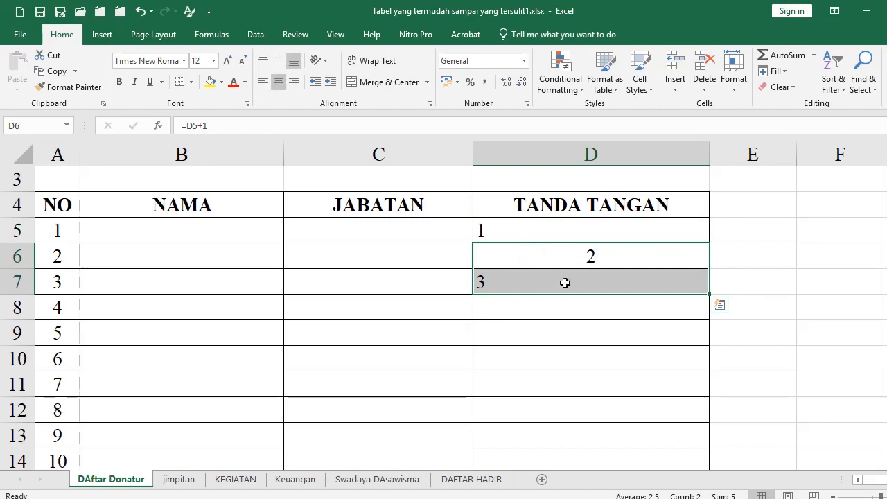
{"action": "key", "text": "ctrl+c"}
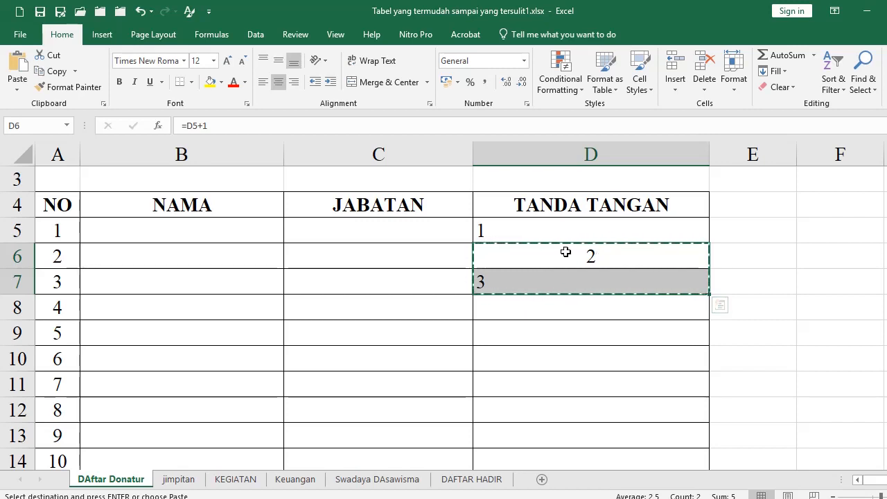
{"action": "left_click", "coordinate": [525, 307]}
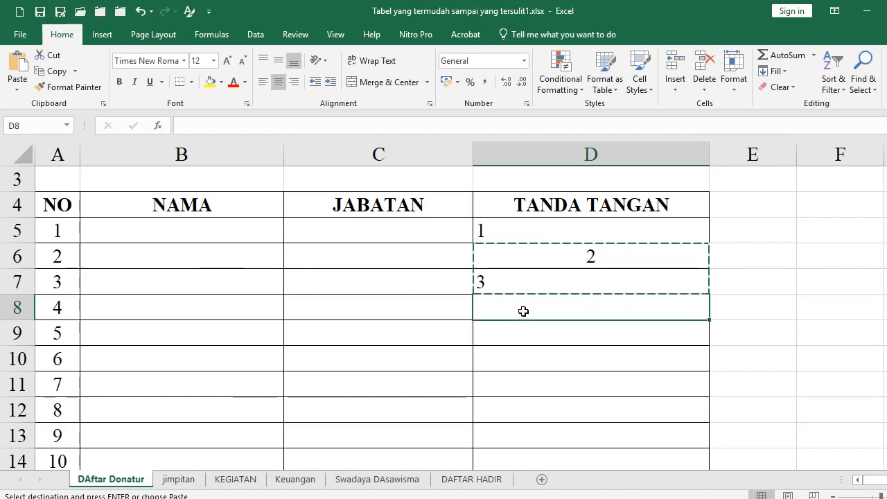
Paste the copied D6:D7 number pattern into the TANDA TANGAN cells from D8 down to D24
{"action": "left_click_drag", "start_coordinate": [523, 311], "coordinate": [524, 388]}
{"action": "left_click", "coordinate": [527, 307]}
{"action": "scroll", "coordinate": [536, 330], "scroll_direction": "down", "scroll_amount": 5}
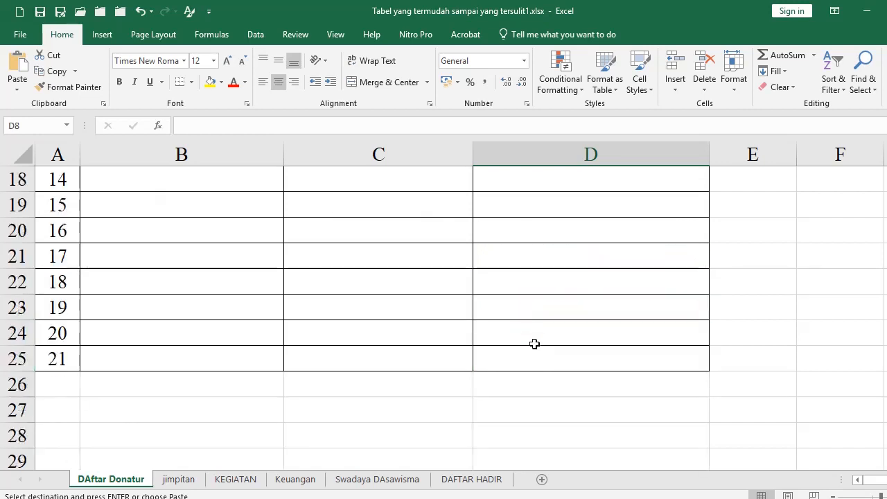
{"action": "left_click", "coordinate": [589, 362], "text": "shift"}
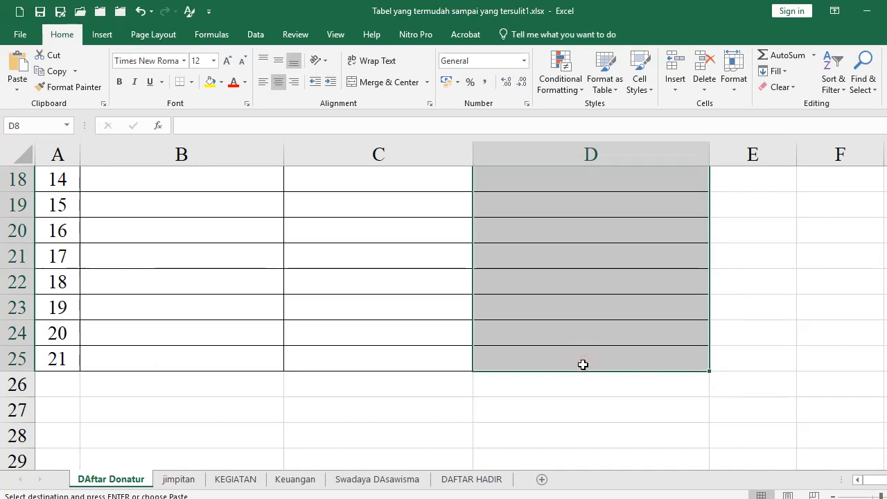
{"action": "left_click", "coordinate": [557, 330], "text": "shift"}
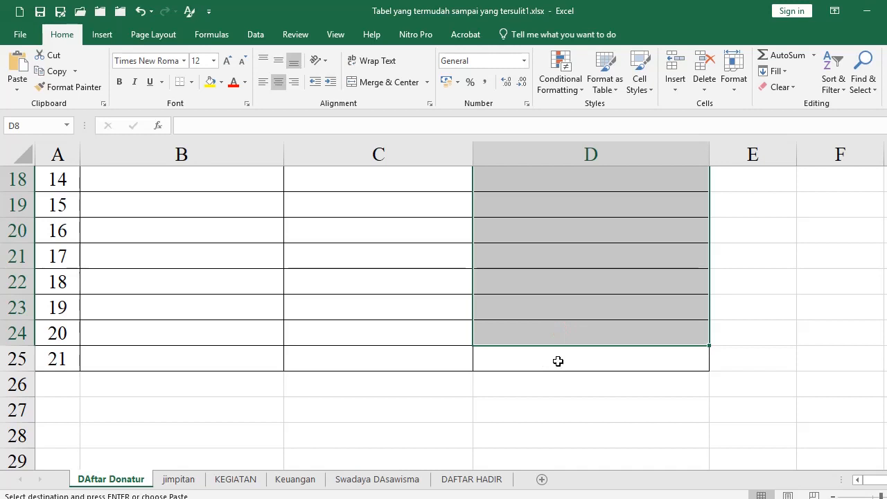
{"action": "scroll", "coordinate": [557, 361], "scroll_direction": "up", "scroll_amount": 5}
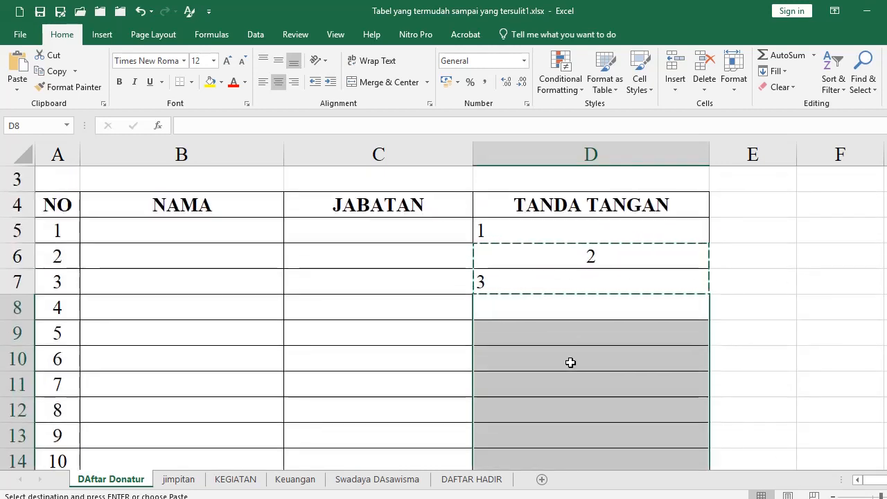
{"action": "key", "text": "ctrl+v"}
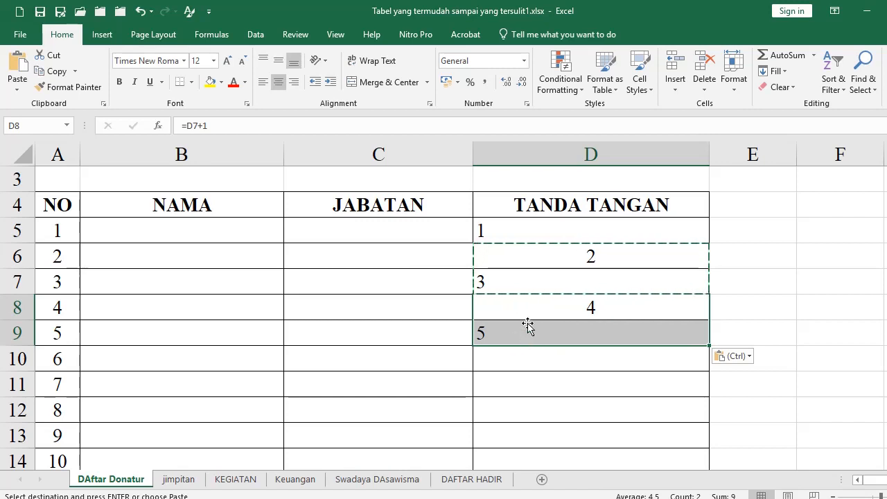
Copy the staggered pair of numbers 2 and 3 from the TANDA TANGAN column
{"action": "left_click_drag", "start_coordinate": [530, 316], "coordinate": [528, 334]}
{"action": "key", "text": "ctrl+c"}
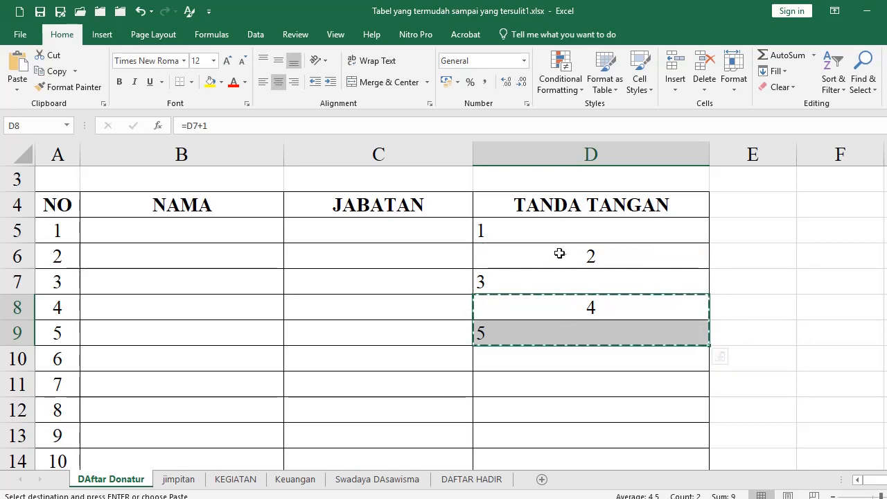
{"action": "left_click_drag", "start_coordinate": [557, 252], "coordinate": [557, 298]}
{"action": "left_click", "coordinate": [557, 298]}
{"action": "left_click_drag", "start_coordinate": [550, 253], "coordinate": [544, 284]}
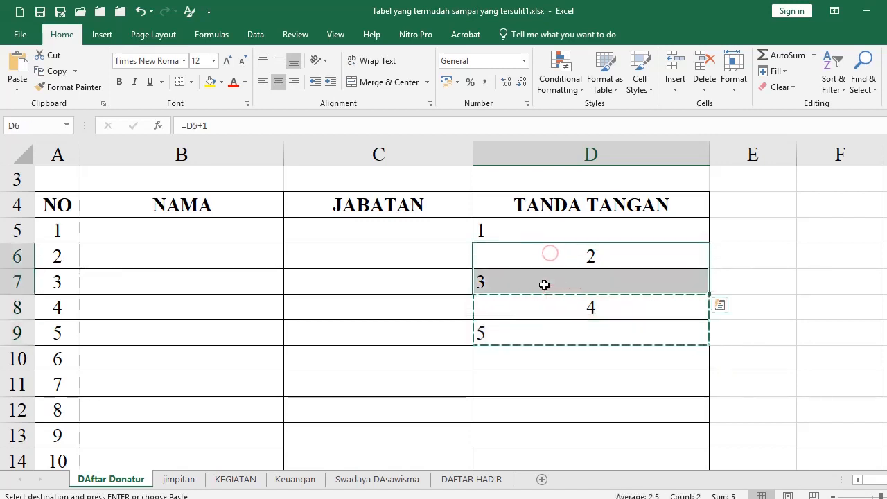
{"action": "key", "text": "ctrl+c"}
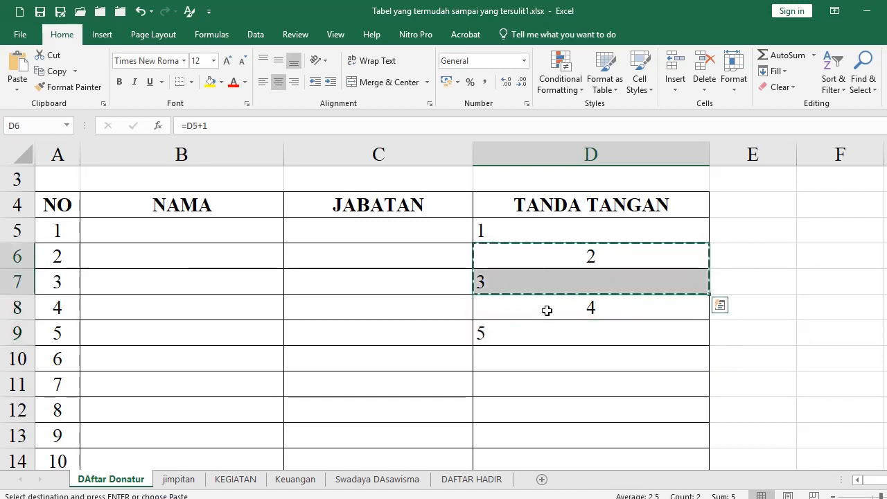
Paste the staggered pair from D8 through D25 so numbering runs 1 to 21
{"action": "left_click", "coordinate": [547, 310]}
{"action": "scroll", "coordinate": [556, 329], "scroll_direction": "down", "scroll_amount": 6}
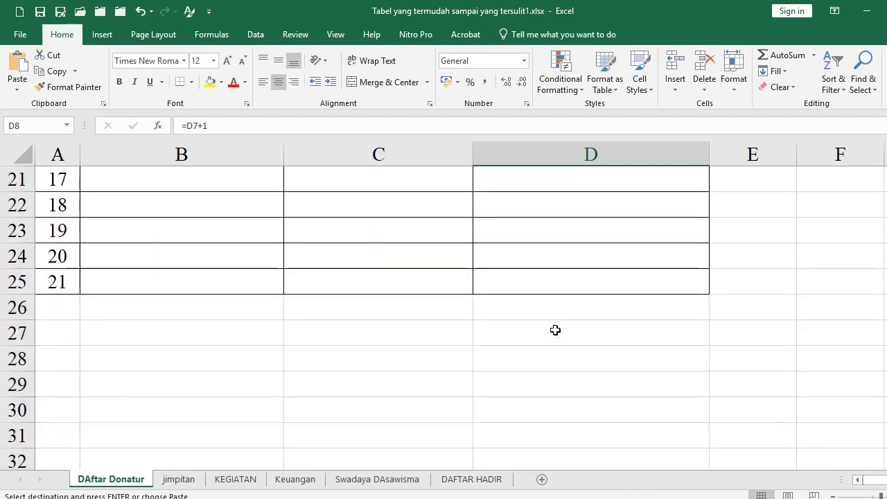
{"action": "left_click", "coordinate": [543, 278], "text": "shift"}
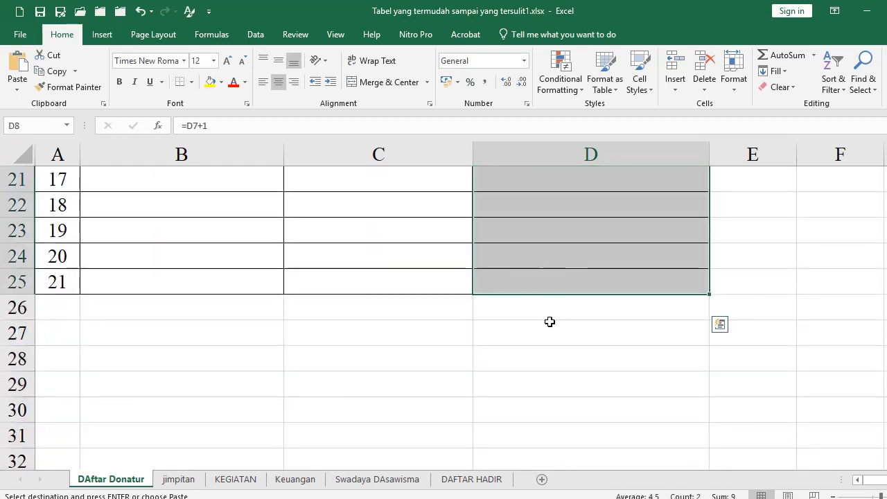
{"action": "scroll", "coordinate": [549, 322], "scroll_direction": "up", "scroll_amount": 6}
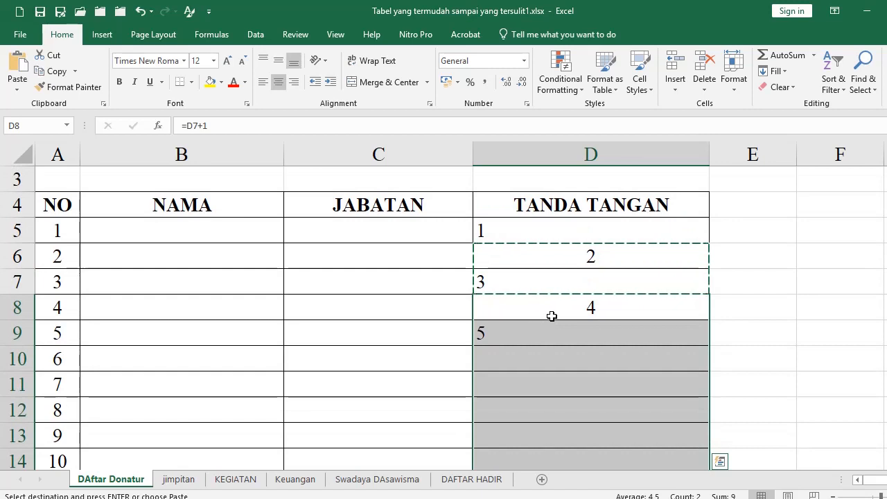
{"action": "key", "text": "ctrl+v"}
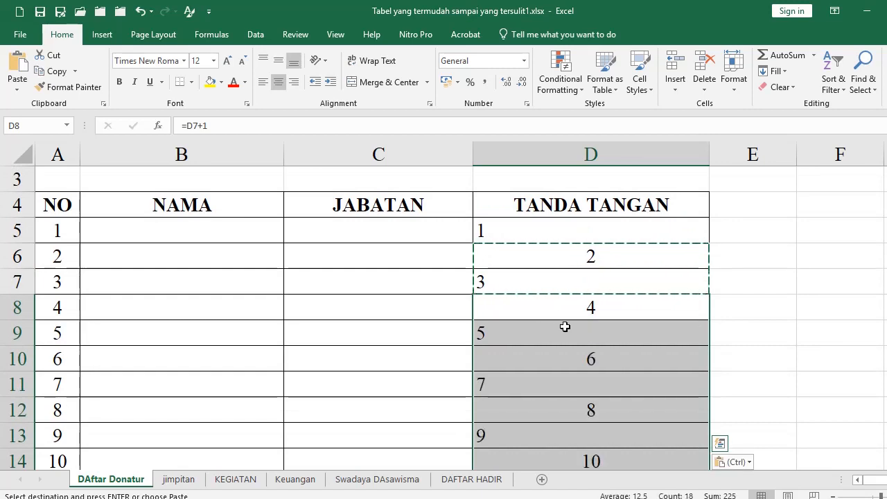
{"action": "left_click_drag", "start_coordinate": [540, 259], "coordinate": [544, 289]}
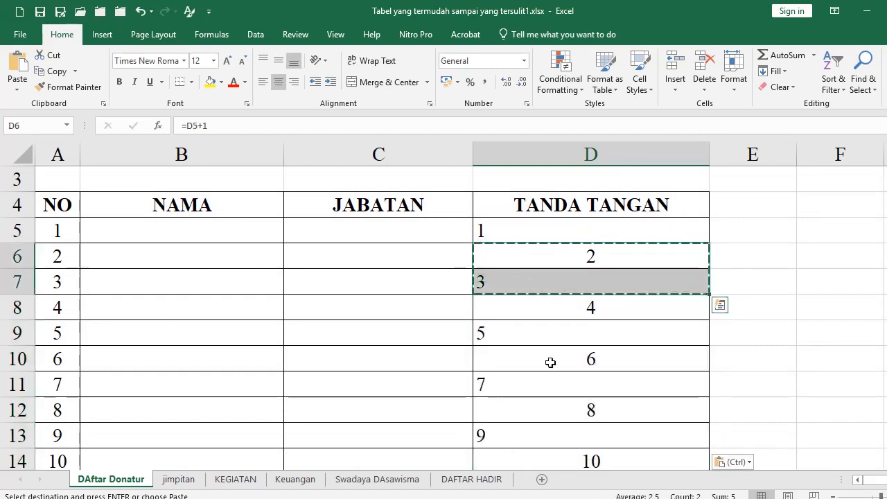
{"action": "scroll", "coordinate": [554, 359], "scroll_direction": "down", "scroll_amount": 6}
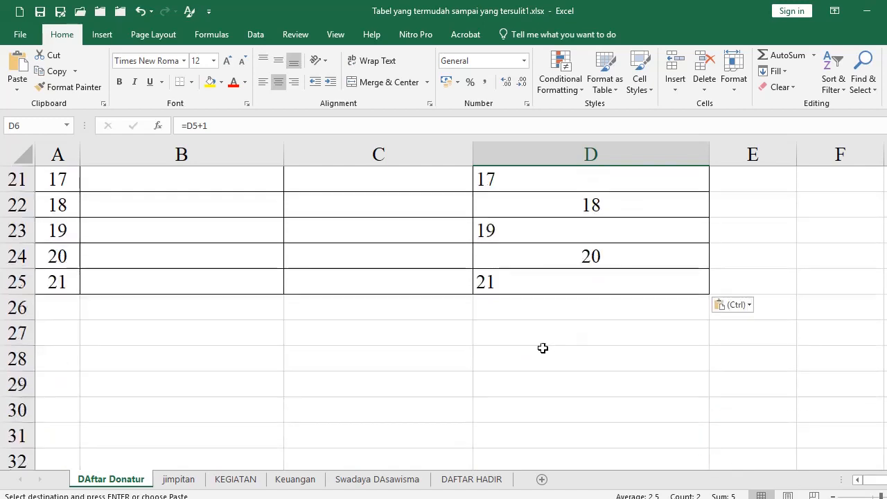
{"action": "scroll", "coordinate": [545, 348], "scroll_direction": "up", "scroll_amount": 6}
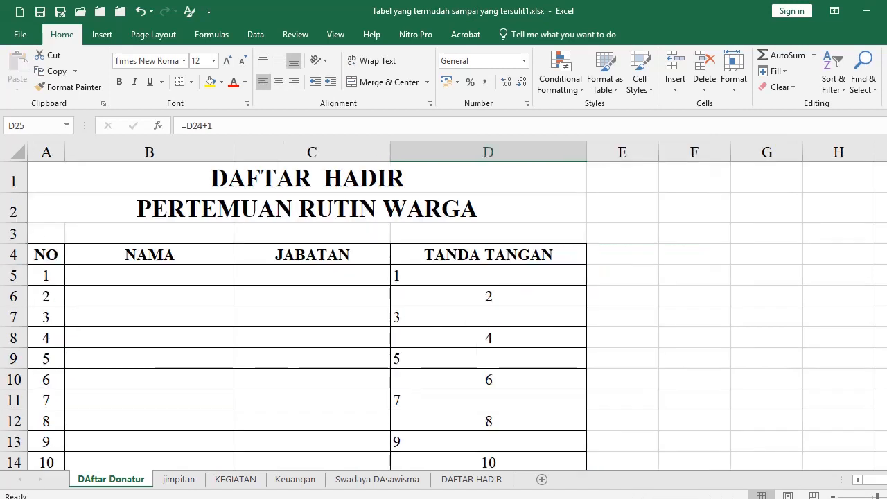
Put a thick outside border around the whole table A4:D25
{"action": "left_click", "coordinate": [46, 260]}
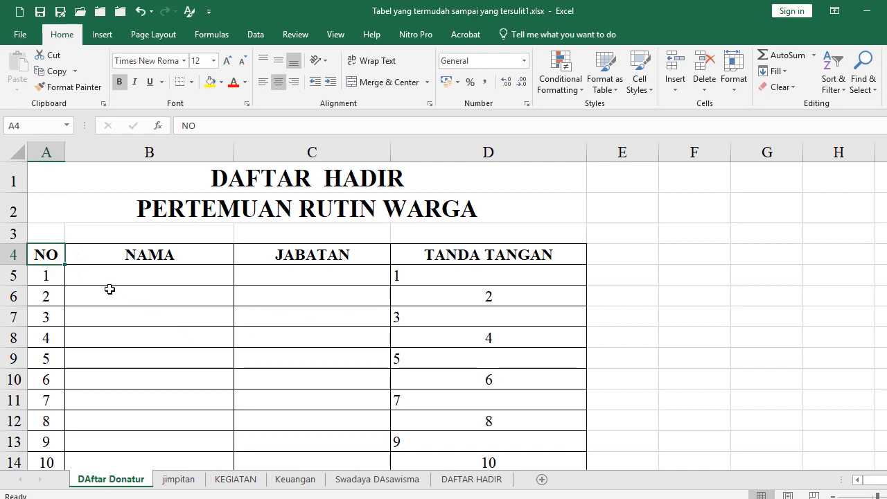
{"action": "scroll", "coordinate": [60, 260], "scroll_direction": "down", "scroll_amount": 6}
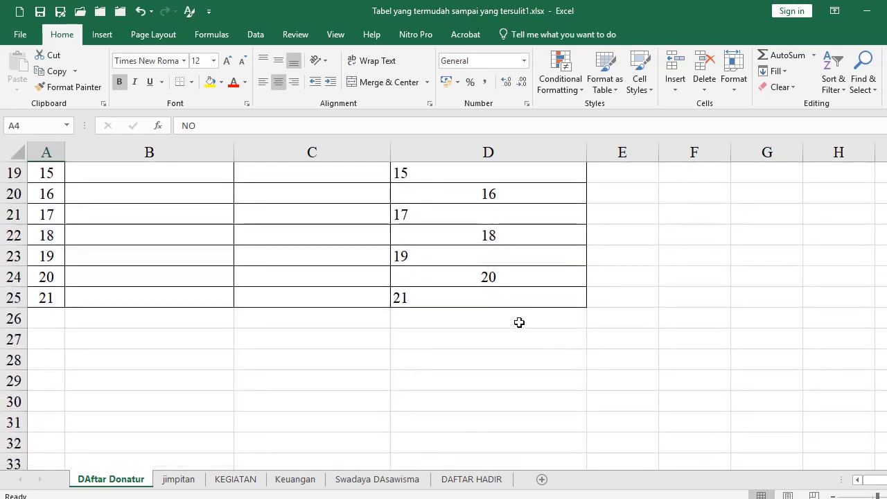
{"action": "left_click", "coordinate": [517, 298], "text": "shift"}
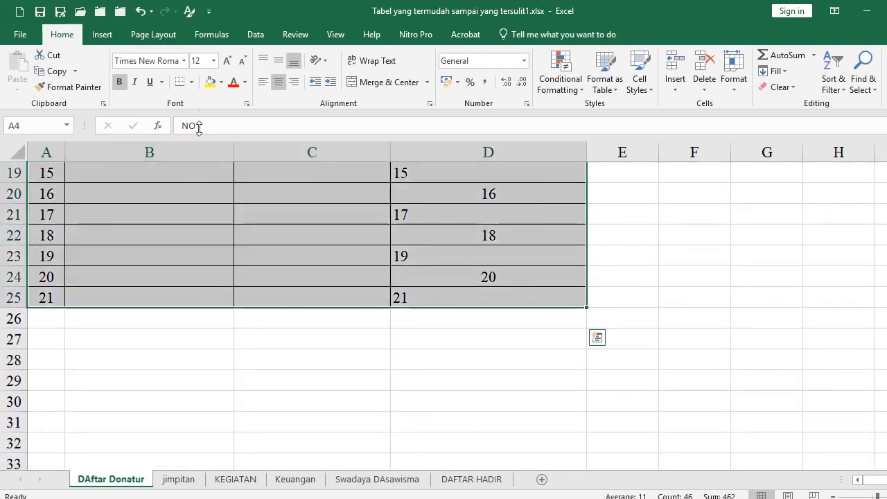
{"action": "left_click", "coordinate": [191, 82]}
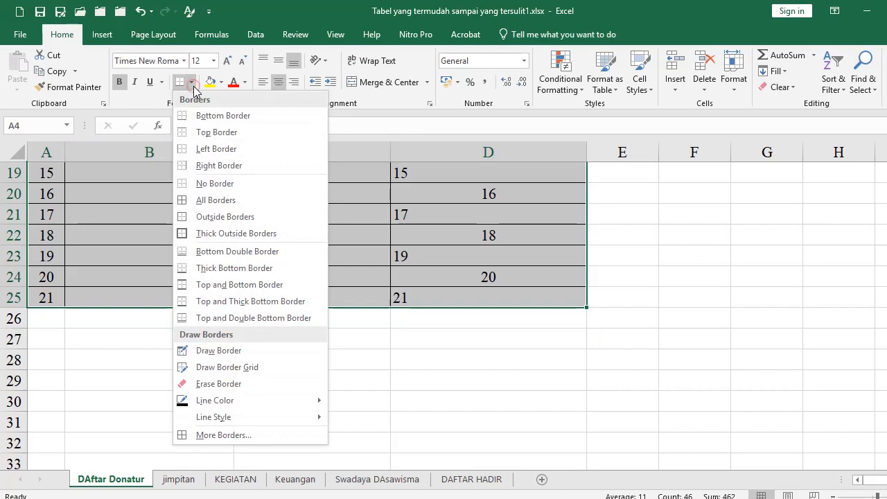
{"action": "left_click", "coordinate": [222, 236]}
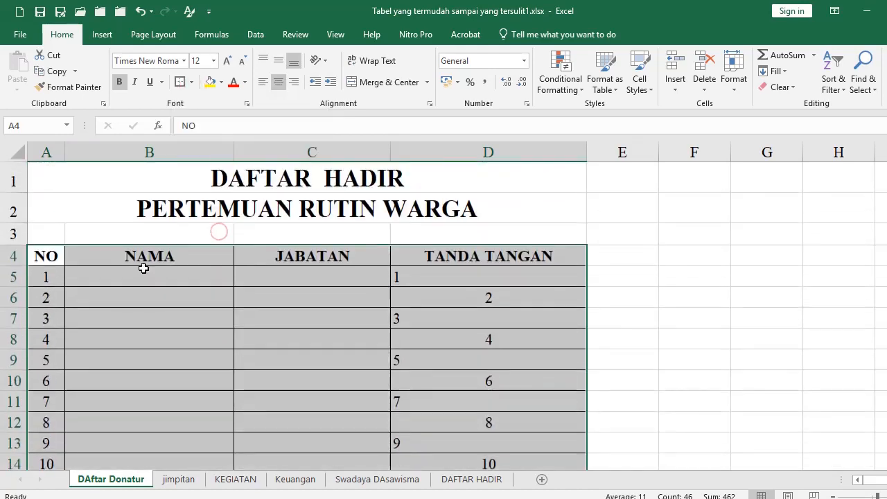
Add a bottom double border under the header row A4:D4
{"action": "left_click", "coordinate": [119, 335]}
{"action": "left_click_drag", "start_coordinate": [48, 259], "coordinate": [457, 256]}
{"action": "left_click", "coordinate": [192, 82]}
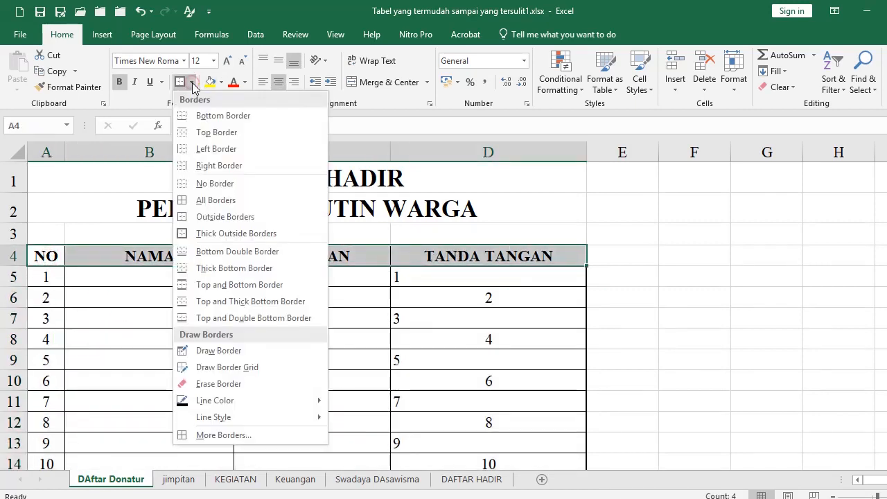
{"action": "left_click", "coordinate": [210, 251]}
{"action": "left_click", "coordinate": [285, 348]}
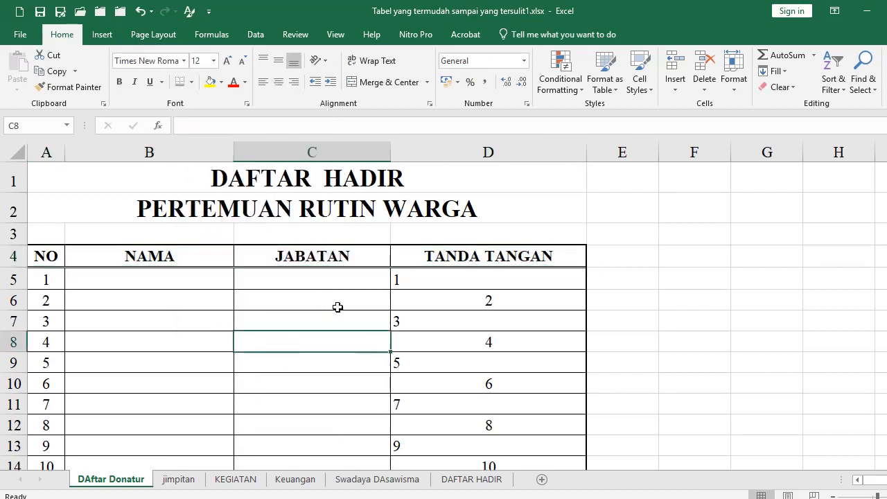
Enter 'Cilacap, 27 Maret 2022' in C27 below the table
{"action": "scroll", "coordinate": [337, 307], "scroll_direction": "down", "scroll_amount": 6}
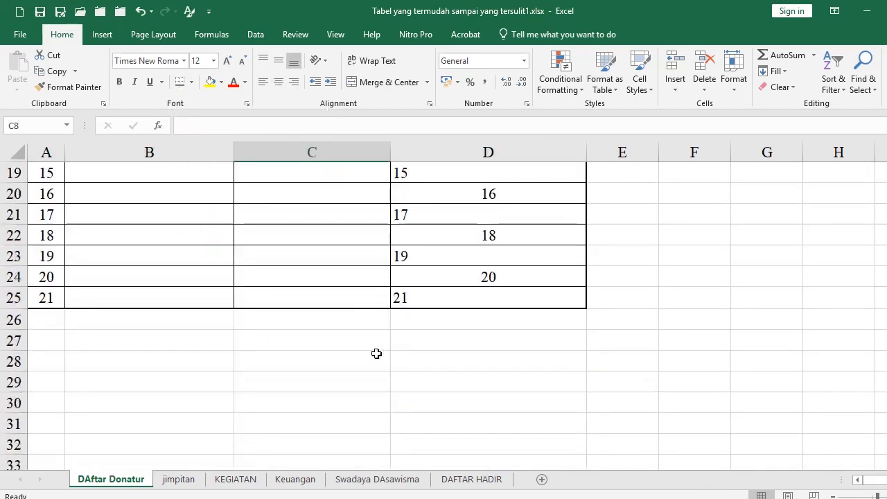
{"action": "scroll", "coordinate": [376, 354], "scroll_direction": "down", "scroll_amount": 1}
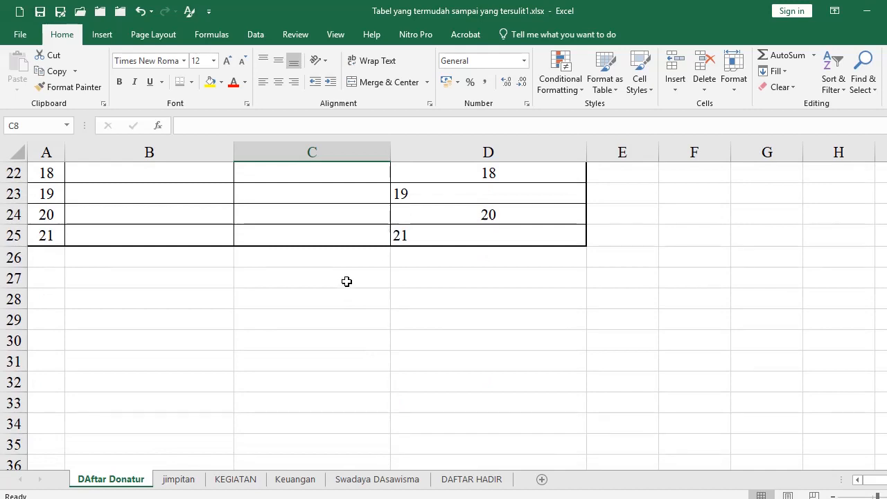
{"action": "left_click", "coordinate": [470, 279]}
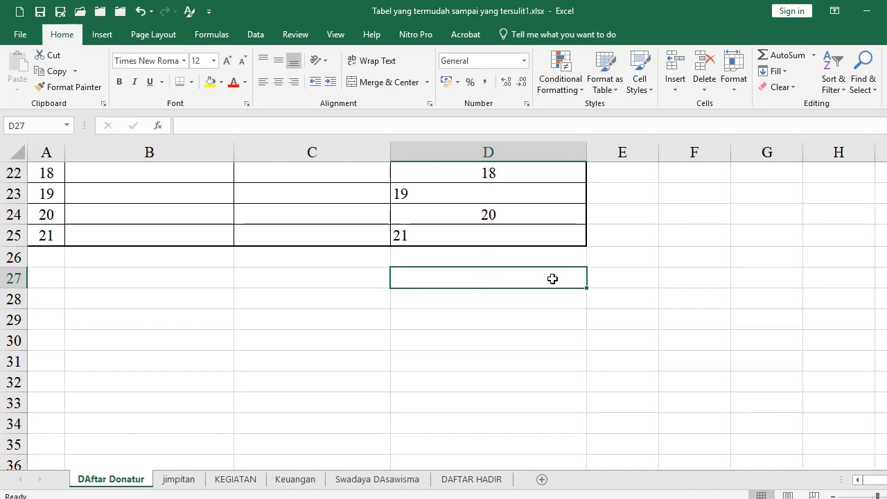
{"action": "left_click", "coordinate": [318, 277]}
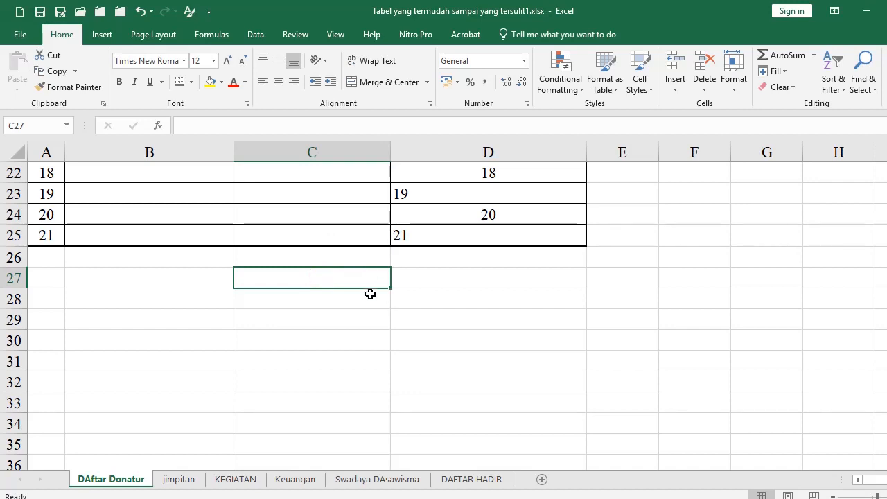
{"action": "type", "text": "Cilacap"}
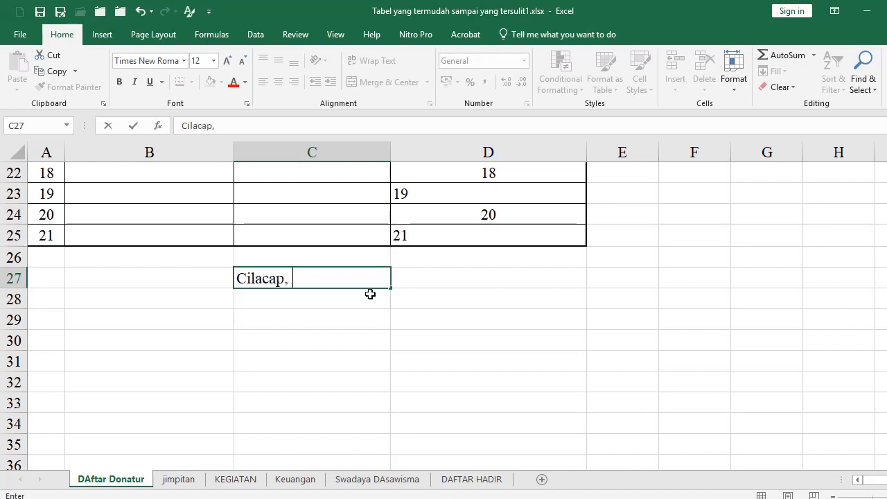
{"action": "type", "text": ", 27 Maret 2022"}
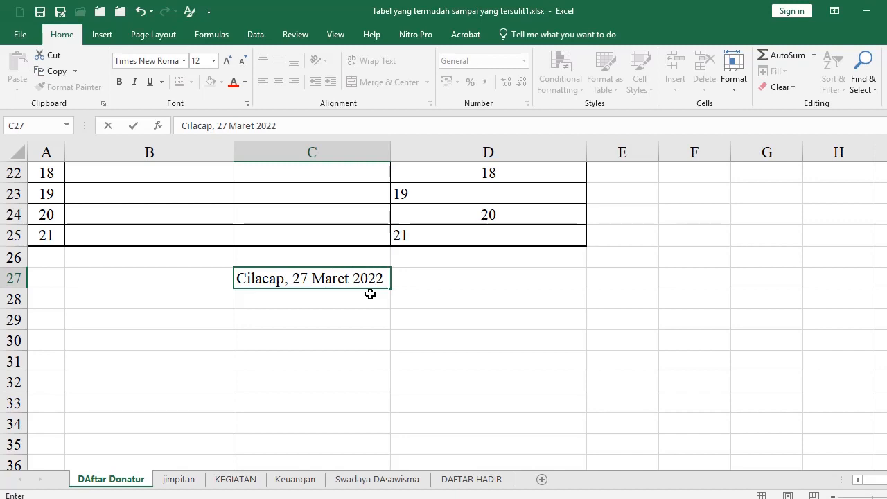
{"action": "key", "text": "Return"}
Type 'Ketua' in C28, with the chairman's name in the cell beneath it
{"action": "type", "text": "KEtua"}
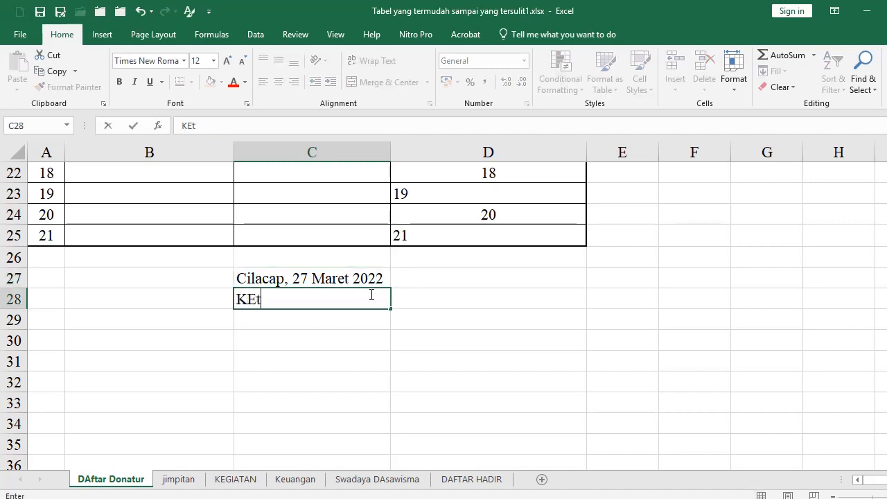
{"action": "key", "text": "Return"}
{"action": "key", "text": "Return"}
{"action": "key", "text": "Return"}
{"action": "key", "text": "Return"}
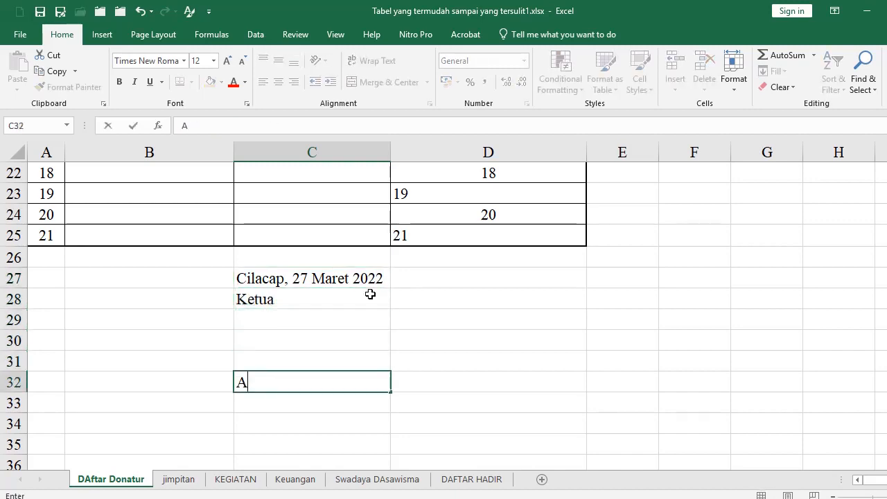
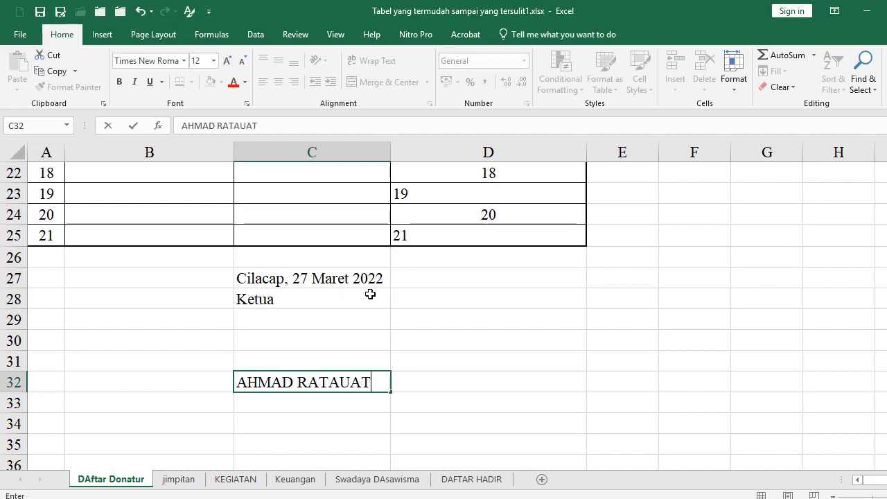
{"action": "key", "text": "Return"}
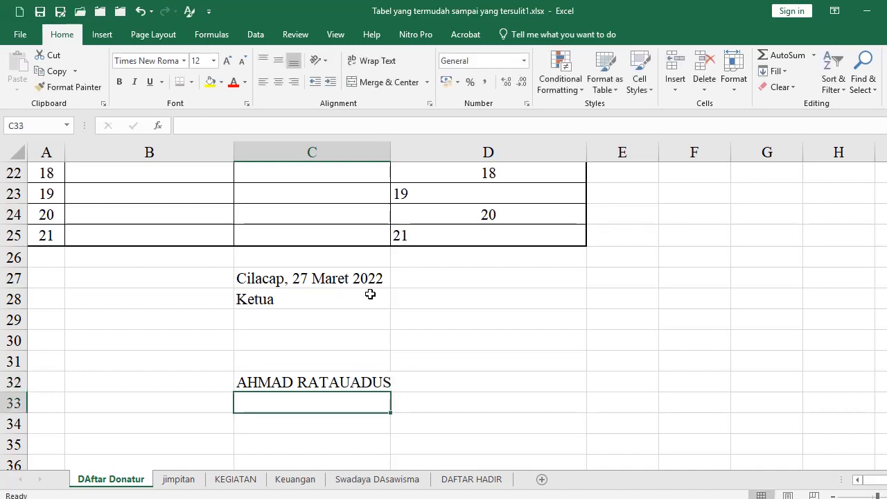
Apply Center Across Selection to C27:D32 so the signature lines centre across C and D
{"action": "left_click_drag", "start_coordinate": [300, 279], "coordinate": [439, 387]}
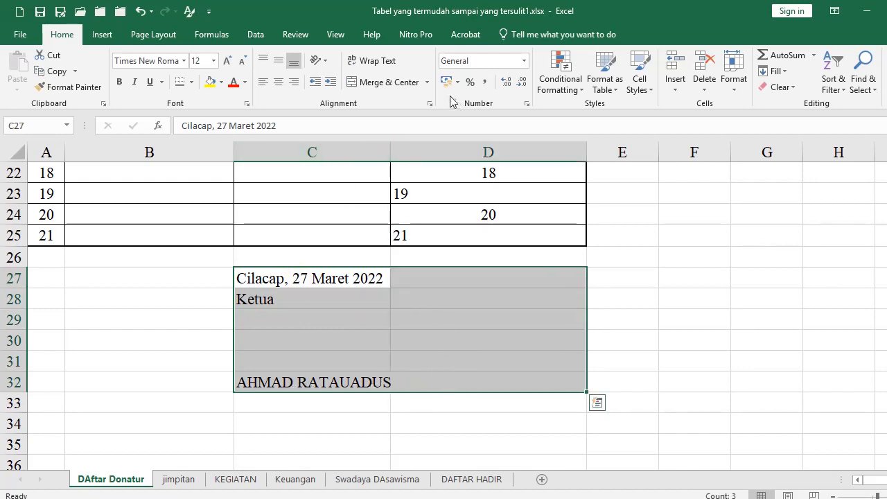
{"action": "left_click", "coordinate": [430, 104]}
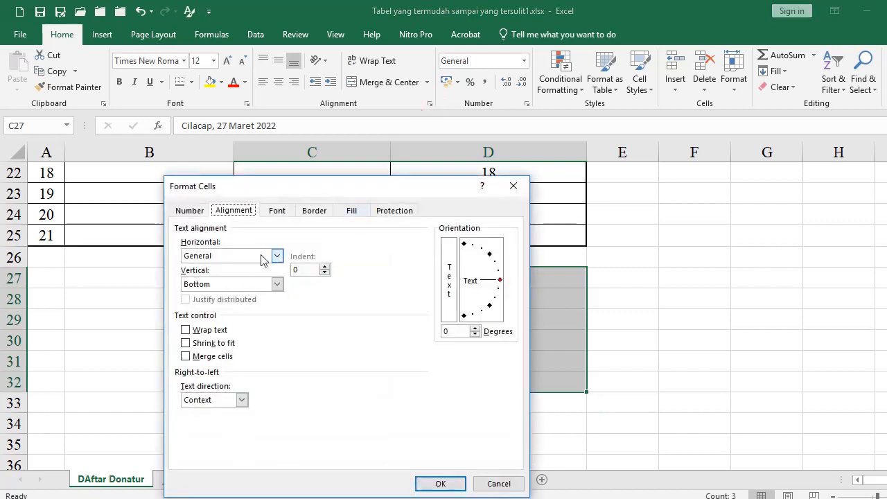
{"action": "left_click", "coordinate": [262, 257]}
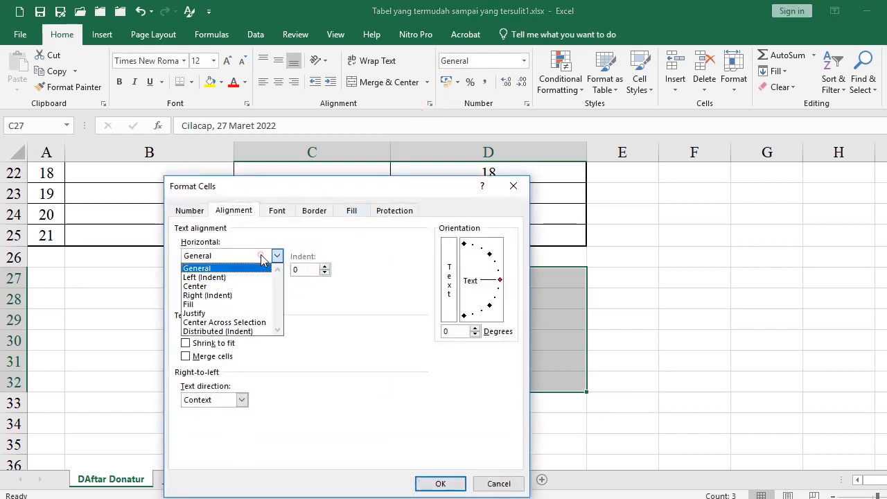
{"action": "left_click", "coordinate": [244, 324]}
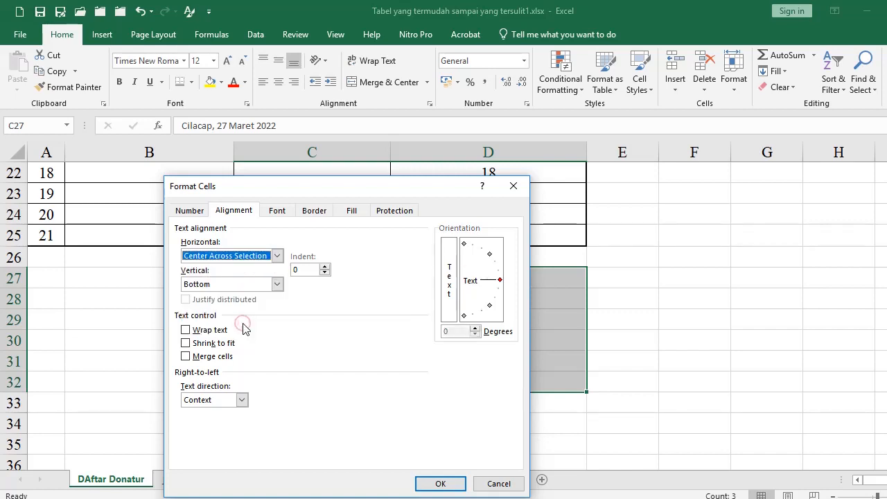
{"action": "left_click", "coordinate": [423, 483]}
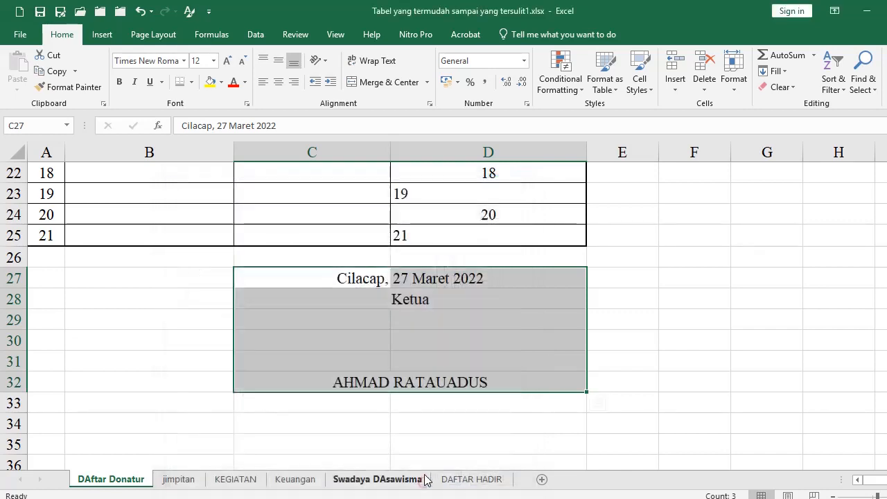
{"action": "left_click", "coordinate": [459, 419]}
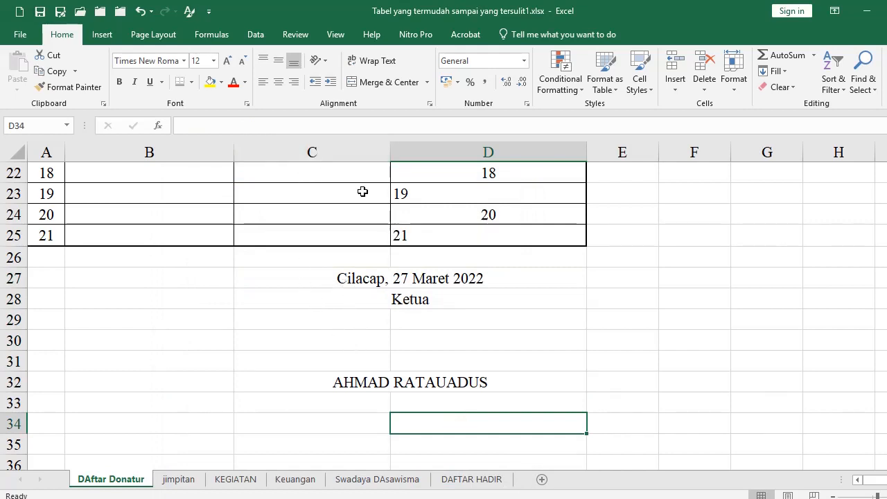
{"action": "scroll", "coordinate": [328, 291], "scroll_direction": "up", "scroll_amount": 7}
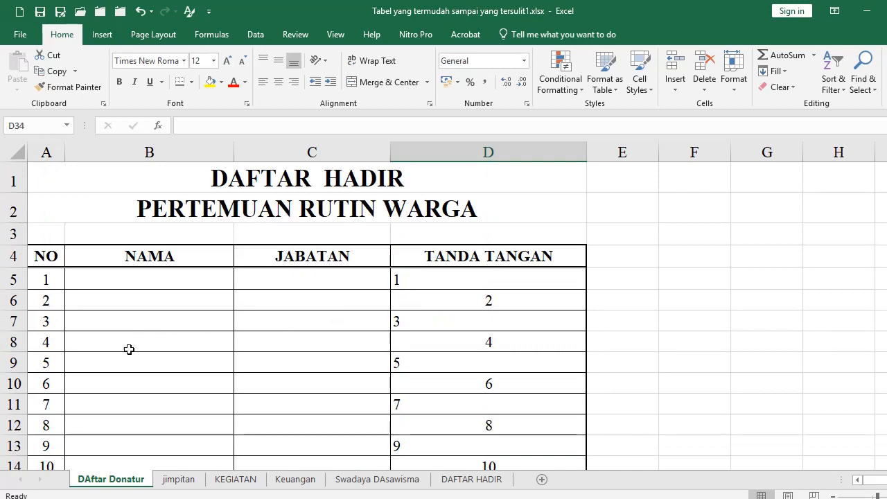
{"action": "left_click", "coordinate": [101, 301]}
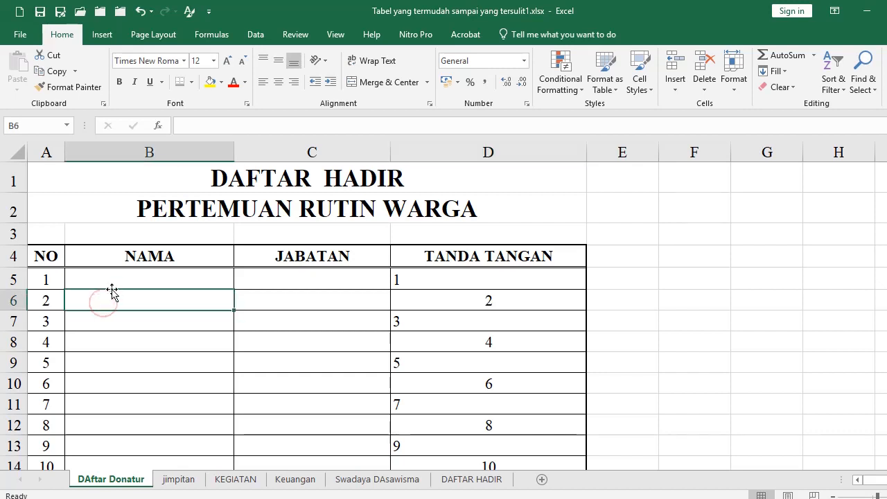
{"action": "key", "text": "alt"}
{"action": "key", "text": "o"}
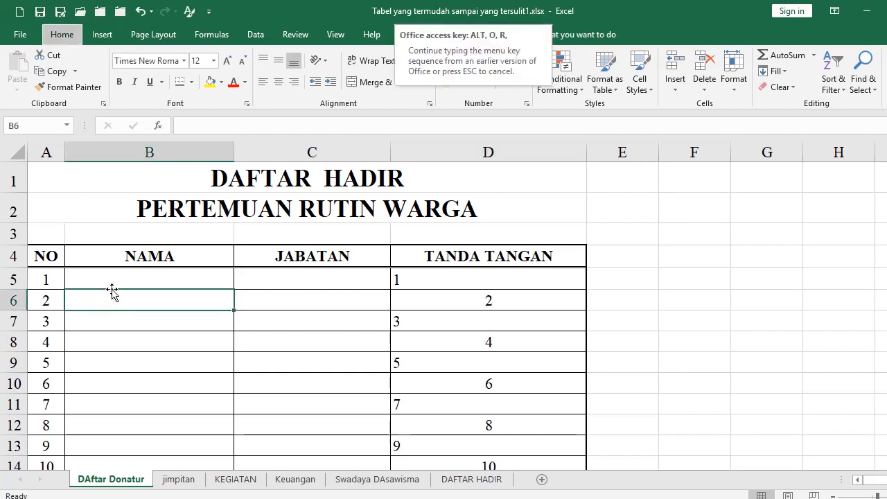
{"action": "key", "text": "e"}
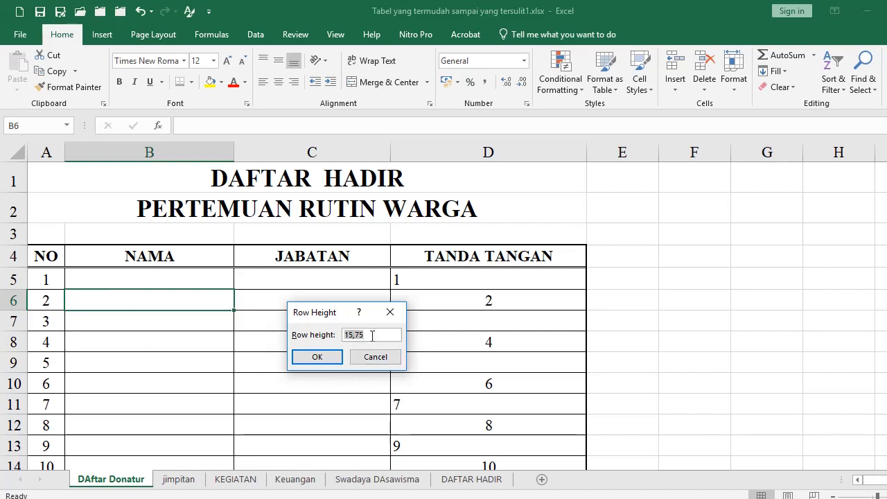
{"action": "type", "text": "30"}
{"action": "key", "text": "Return"}
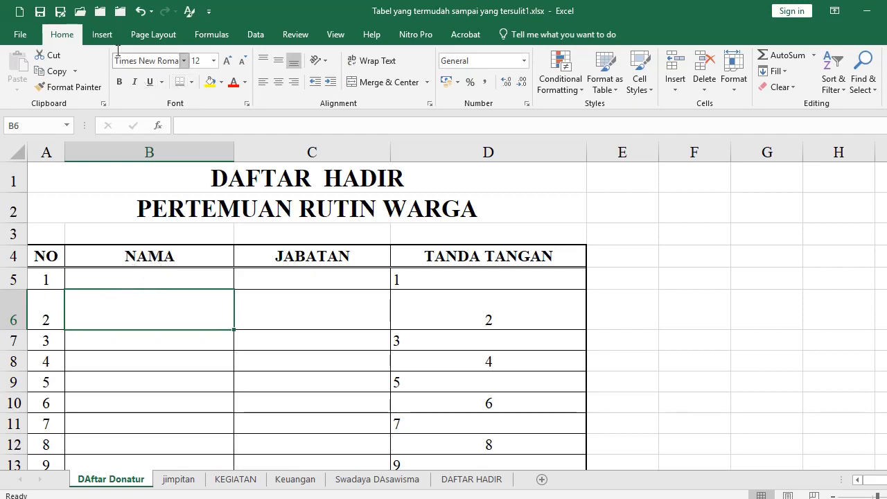
{"action": "left_click", "coordinate": [140, 11]}
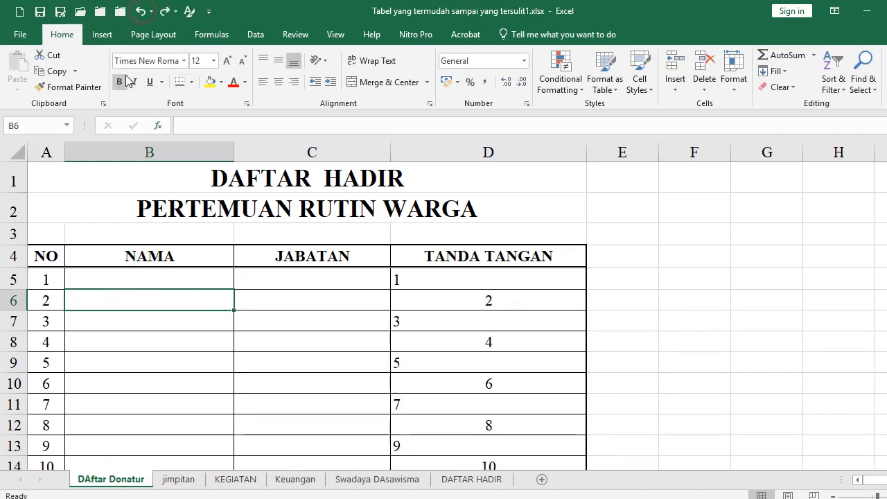
Insert a red text shape and place it over columns C–D
{"action": "left_click", "coordinate": [102, 35]}
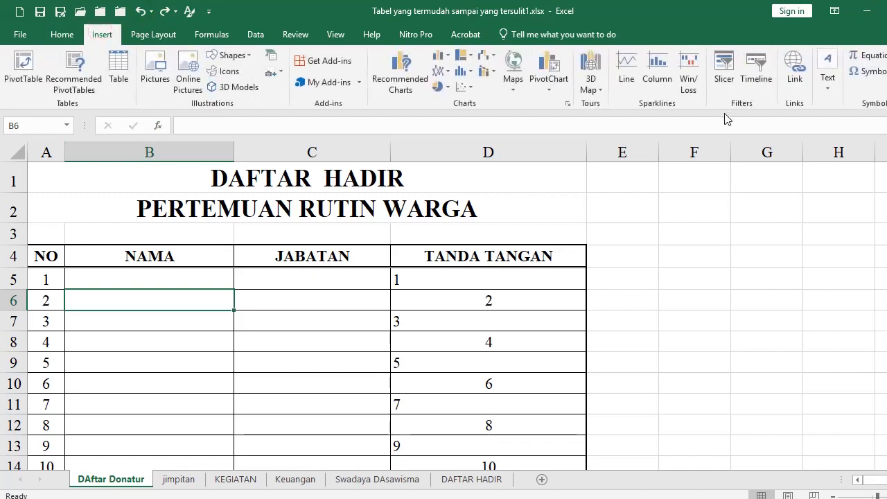
{"action": "left_click", "coordinate": [829, 62]}
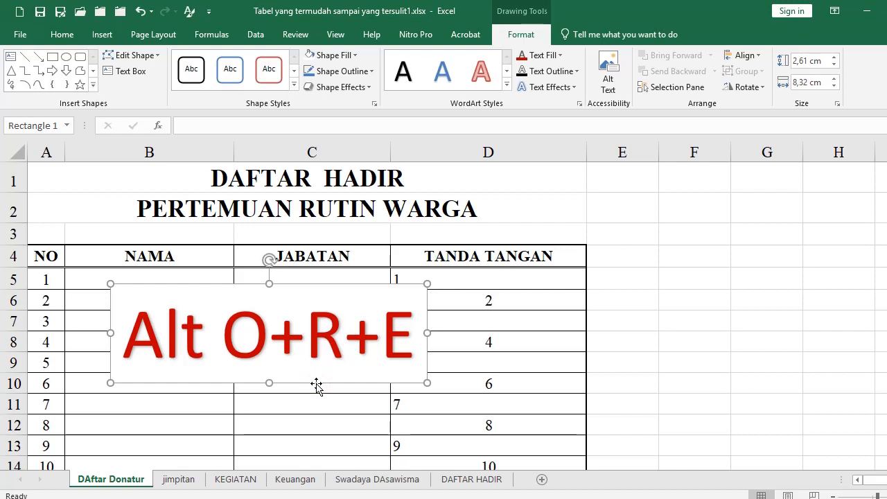
{"action": "left_click_drag", "start_coordinate": [316, 383], "coordinate": [448, 378]}
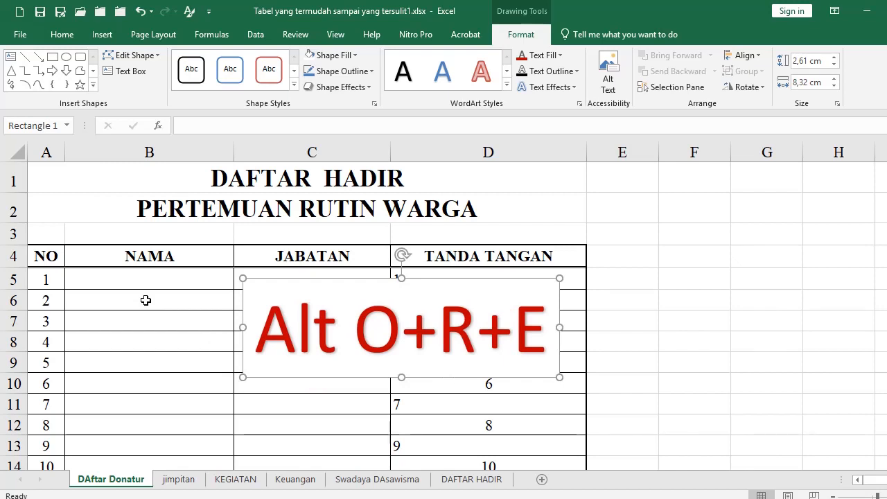
Set row 6 height to 30, then move the red text shape right of the table
{"action": "left_click", "coordinate": [14, 300]}
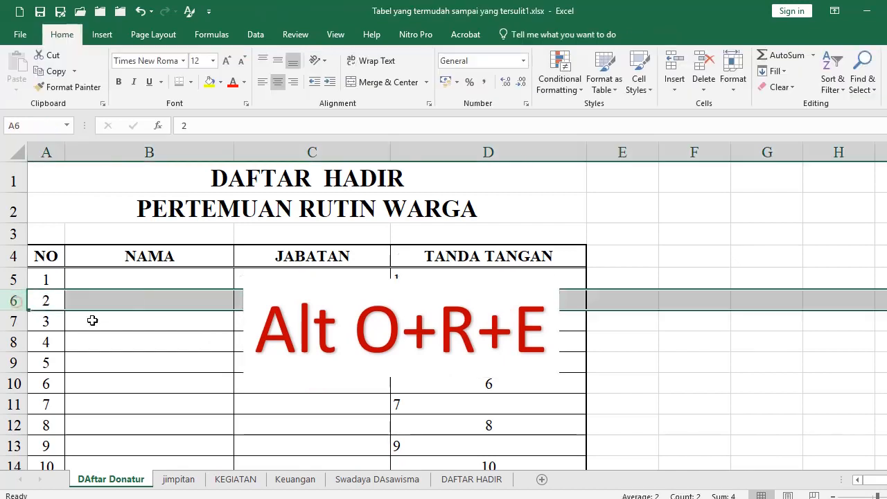
{"action": "left_click", "coordinate": [128, 299]}
{"action": "key", "text": "alt+o"}
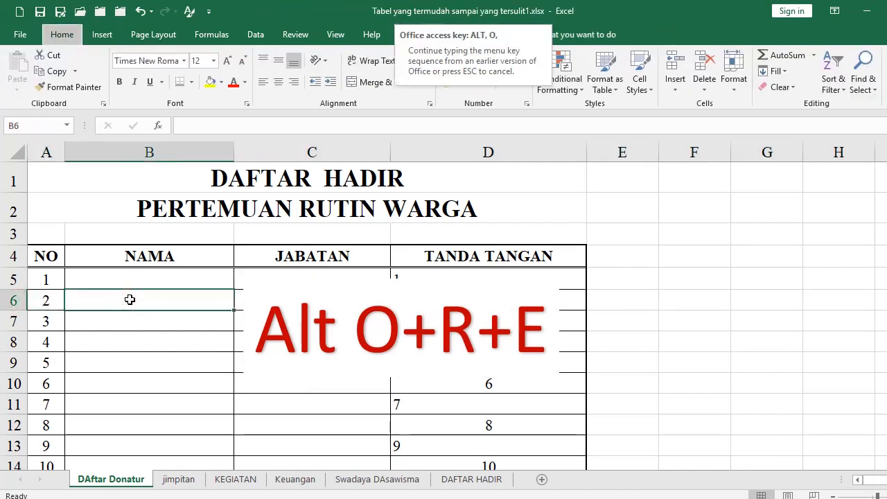
{"action": "key", "text": "e"}
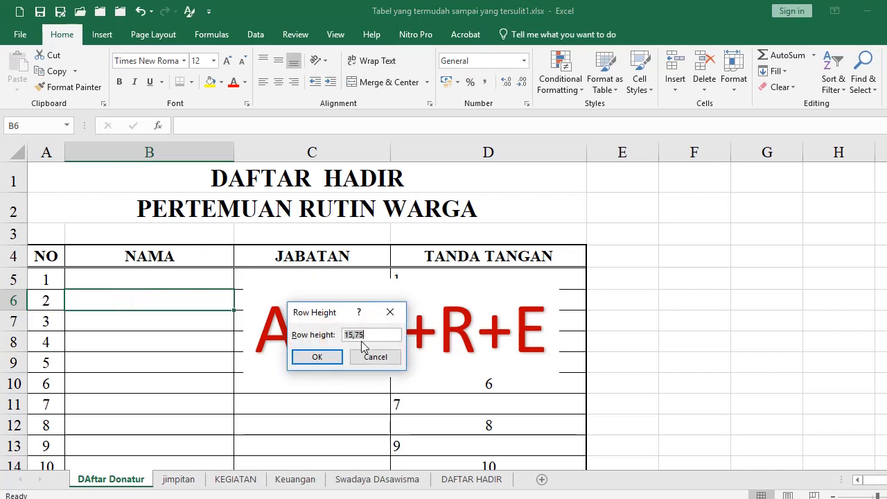
{"action": "type", "text": "30"}
{"action": "key", "text": "Return"}
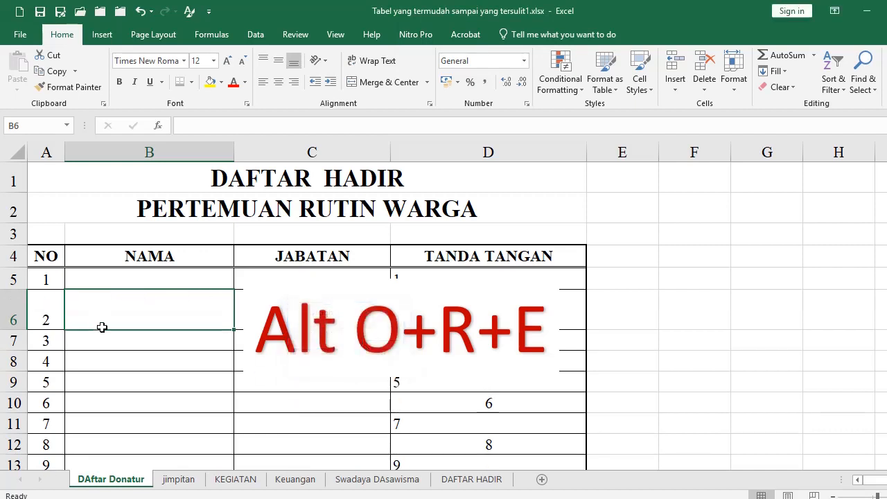
{"action": "left_click", "coordinate": [316, 321]}
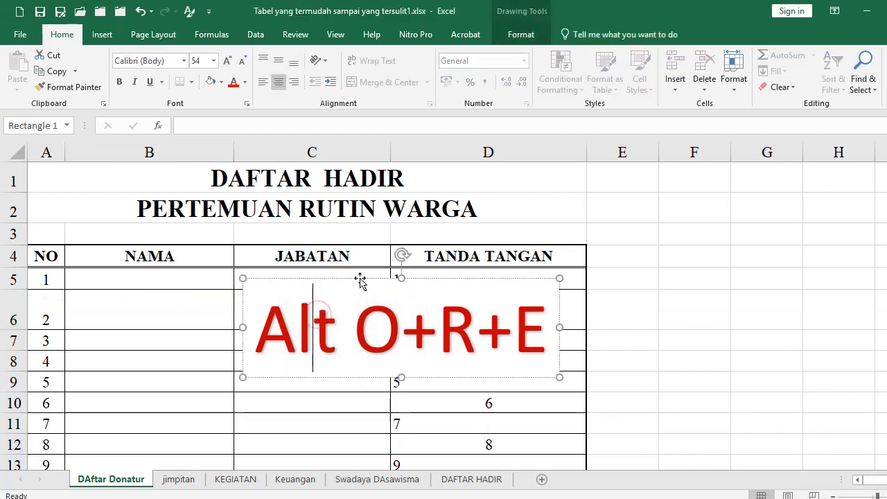
{"action": "mouse_move", "coordinate": [359, 279]}
{"action": "left_mouse_down"}
{"action": "mouse_move", "coordinate": [338, 234]}
{"action": "mouse_move", "coordinate": [762, 266]}
{"action": "mouse_move", "coordinate": [724, 271]}
{"action": "left_mouse_up"}
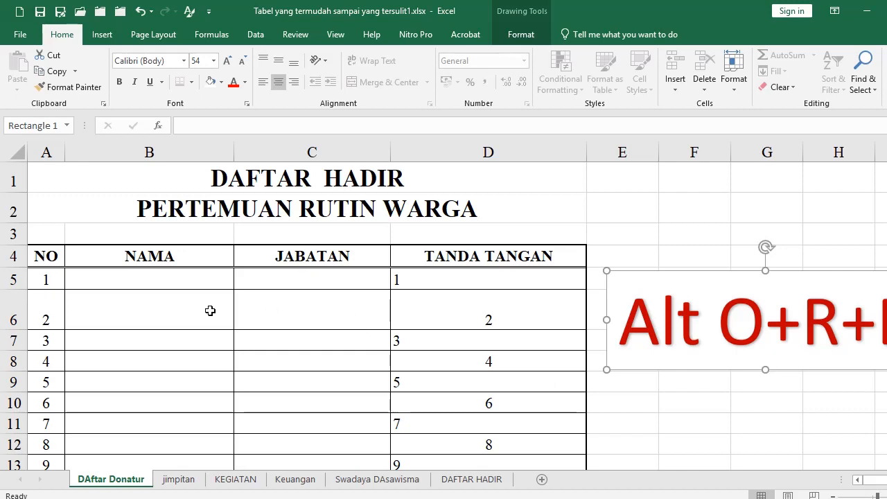
Apply row height 30 to rows 5 through 25 of the table
{"action": "left_click", "coordinate": [123, 281]}
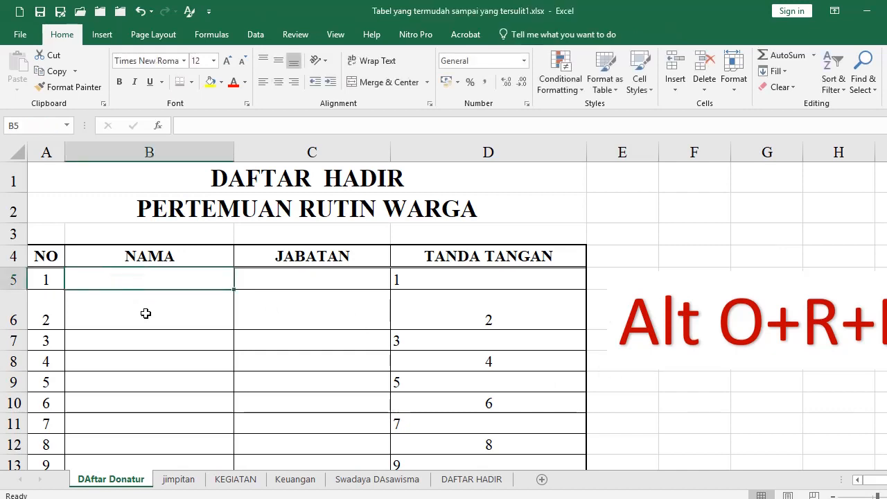
{"action": "scroll", "coordinate": [143, 320], "scroll_direction": "down", "scroll_amount": 4}
{"action": "left_click", "coordinate": [119, 422], "text": "shift"}
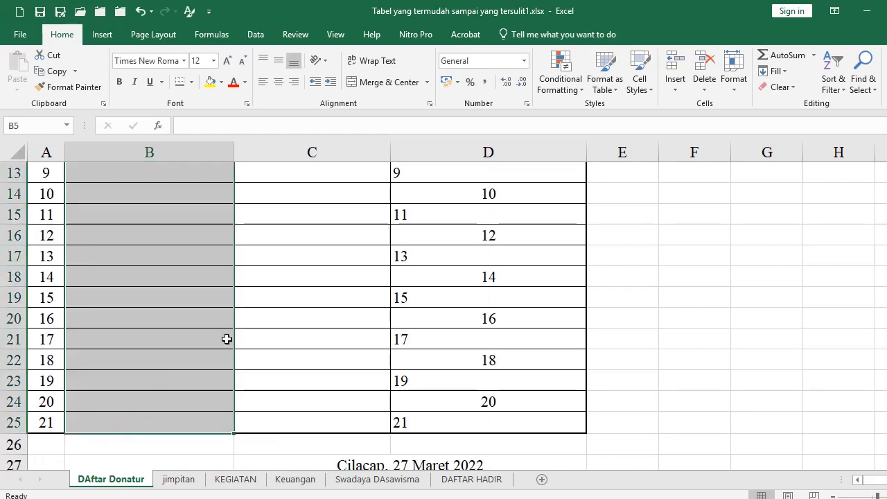
{"action": "key", "text": "alt+o"}
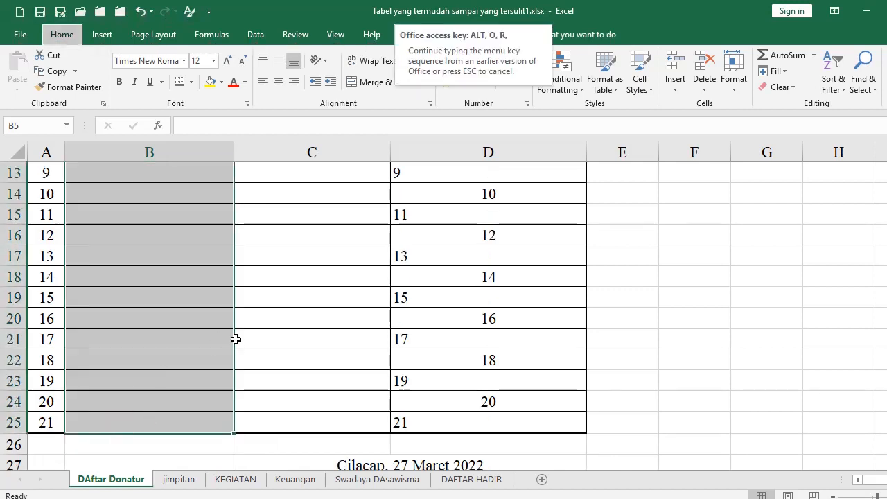
{"action": "key", "text": "e"}
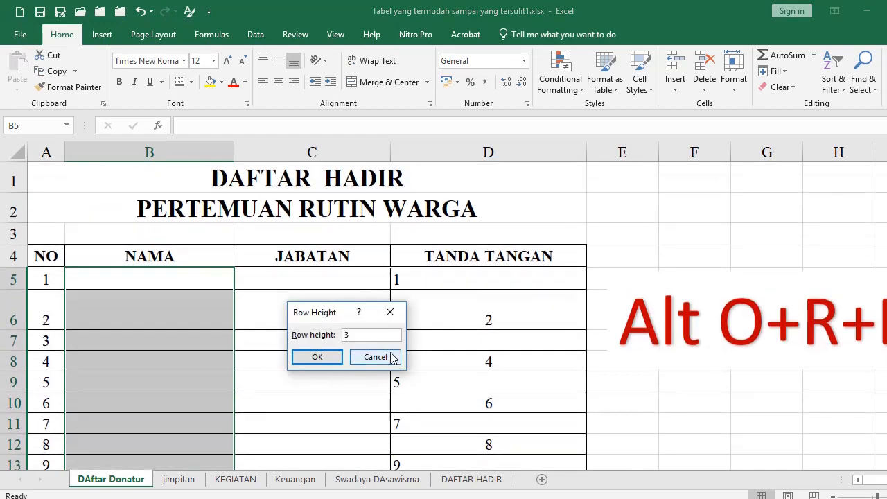
{"action": "key", "text": "Return"}
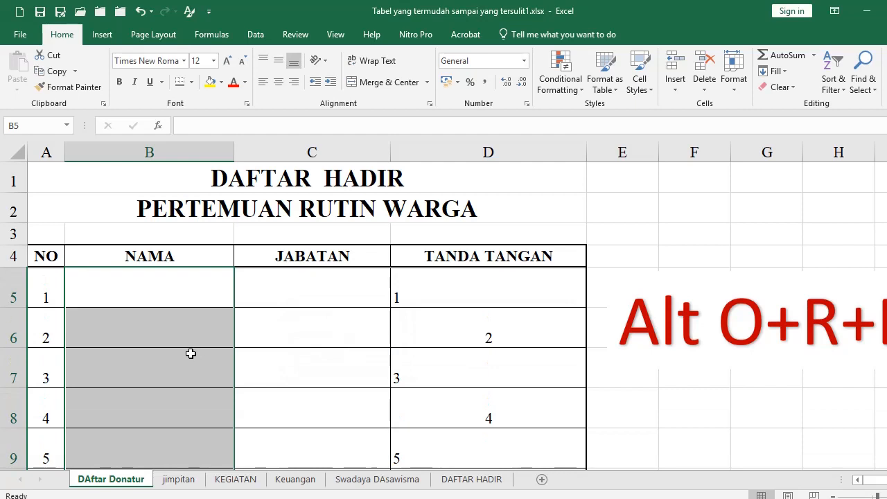
{"action": "scroll", "coordinate": [154, 333], "scroll_direction": "down", "scroll_amount": 2}
{"action": "scroll", "coordinate": [153, 334], "scroll_direction": "down", "scroll_amount": 5}
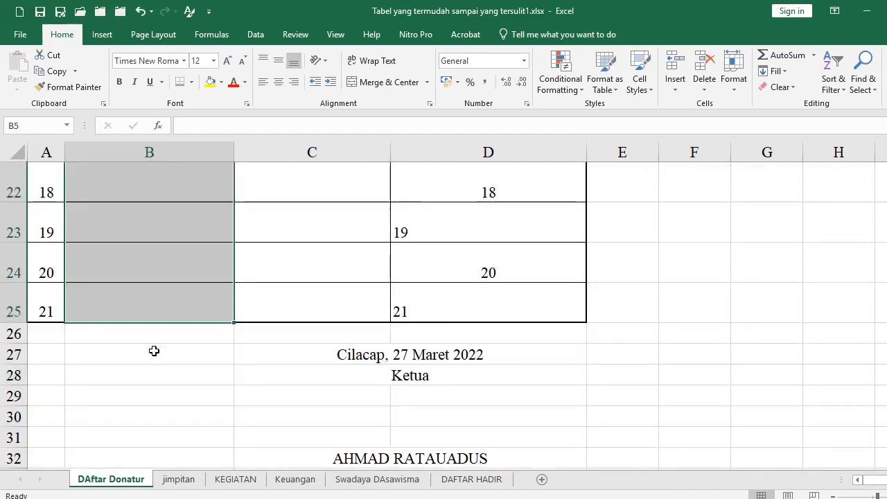
{"action": "scroll", "coordinate": [153, 351], "scroll_direction": "up", "scroll_amount": 6}
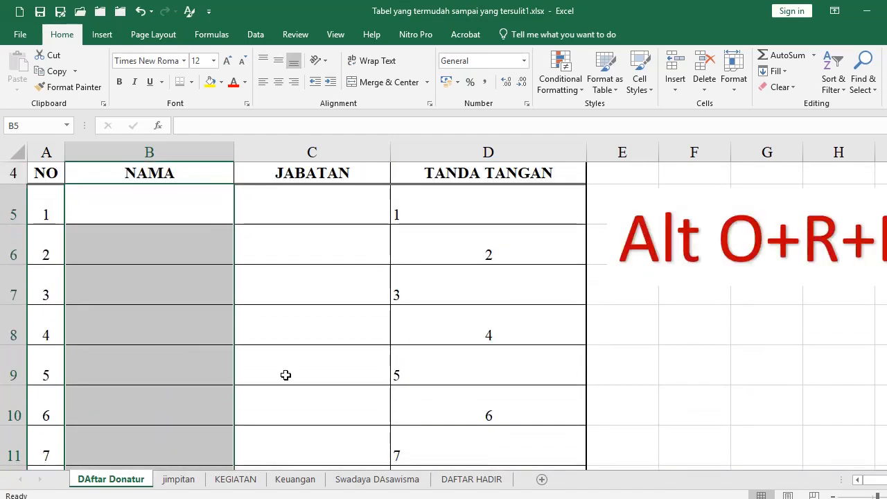
Reposition the Alt O+R+E text box to the right of the DAFTAR HADIR table
{"action": "left_click", "coordinate": [132, 286]}
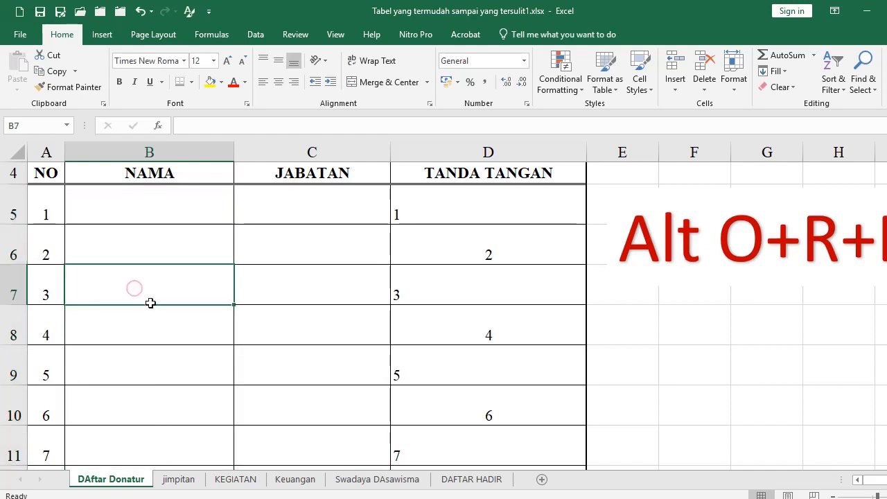
{"action": "left_click", "coordinate": [657, 258]}
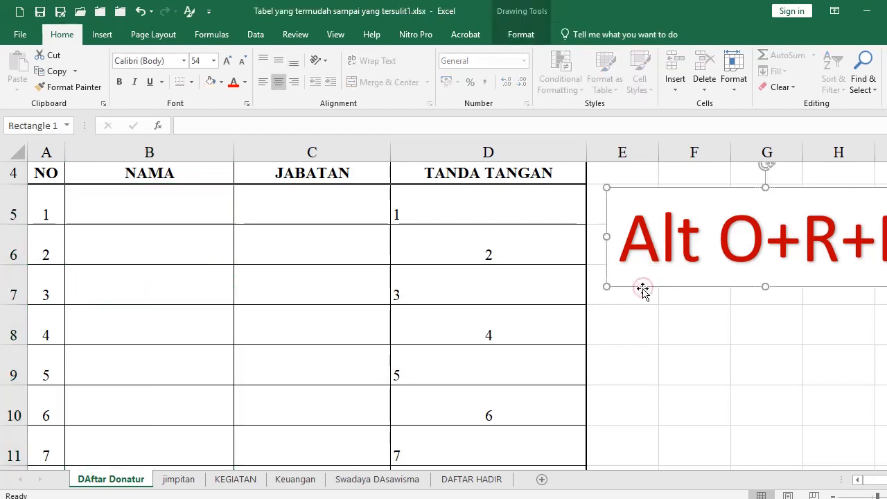
{"action": "key", "text": "Delete"}
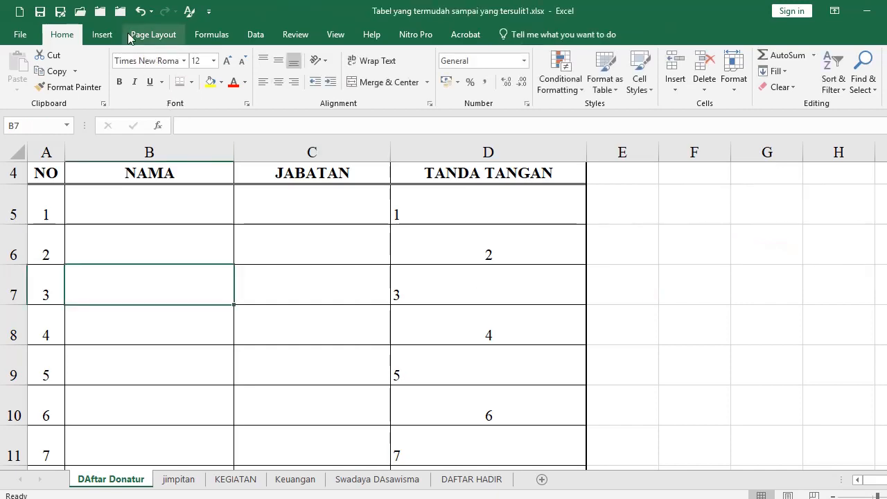
{"action": "left_click", "coordinate": [139, 11]}
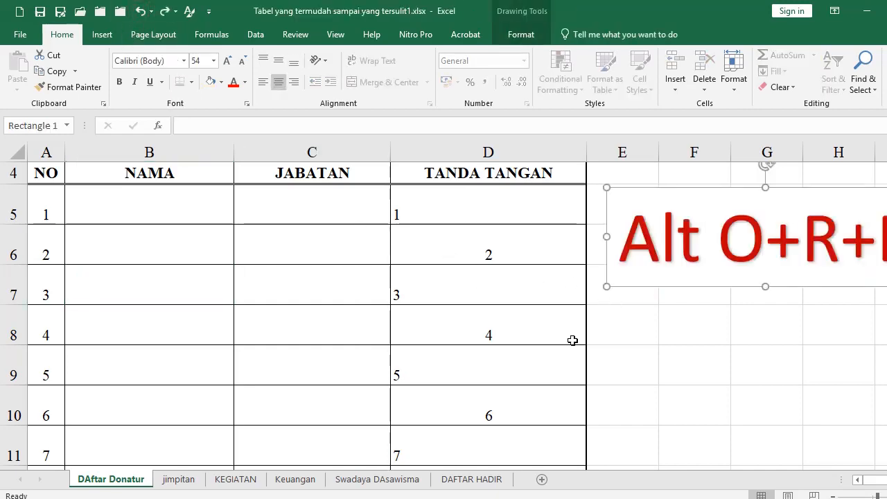
{"action": "scroll", "coordinate": [572, 339], "scroll_direction": "down", "scroll_amount": 2}
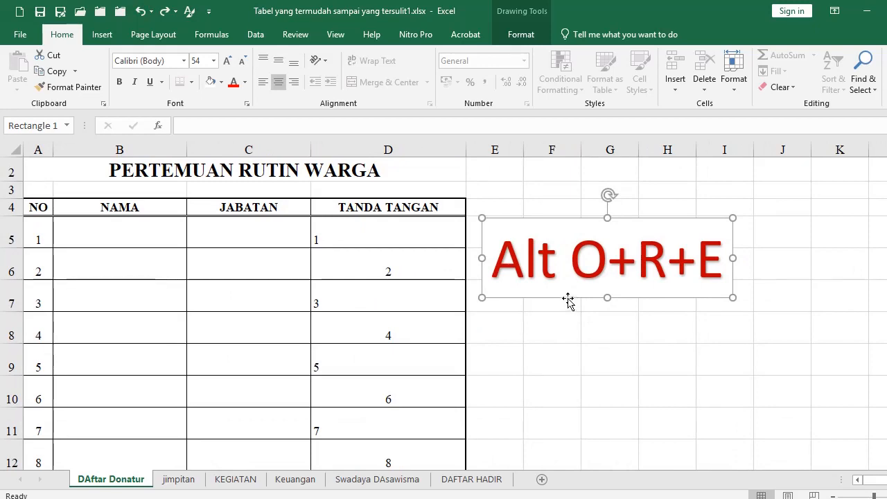
{"action": "left_click_drag", "start_coordinate": [568, 301], "coordinate": [742, 290]}
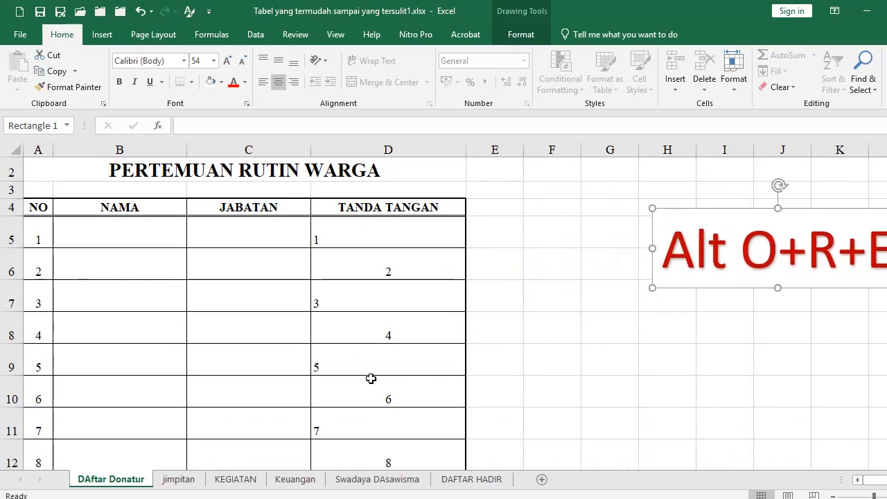
{"action": "scroll", "coordinate": [318, 362], "scroll_direction": "down", "scroll_amount": 3}
{"action": "left_click", "coordinate": [208, 331]}
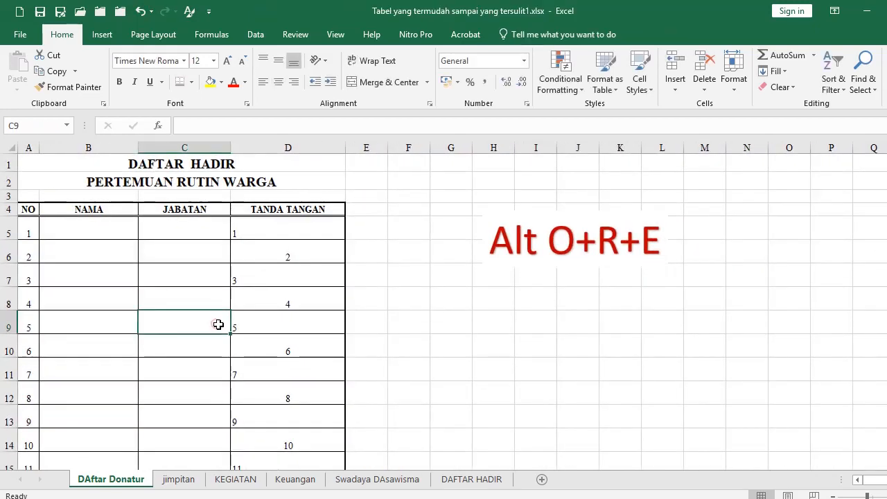
{"action": "scroll", "coordinate": [104, 331], "scroll_direction": "up", "scroll_amount": 3}
{"action": "scroll", "coordinate": [104, 331], "scroll_direction": "up", "scroll_amount": 2}
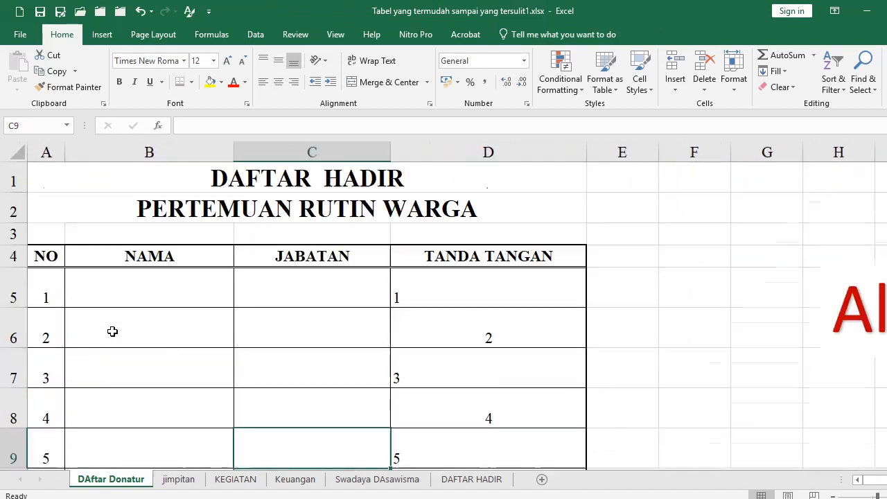
{"action": "left_click", "coordinate": [46, 294]}
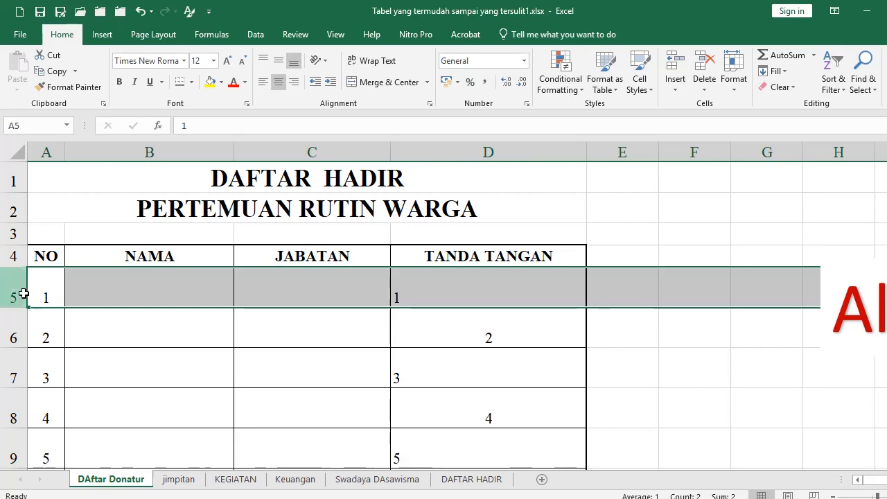
Select A5:D25 and apply Middle Align to the table rows
{"action": "scroll", "coordinate": [457, 362], "scroll_direction": "down", "scroll_amount": 6}
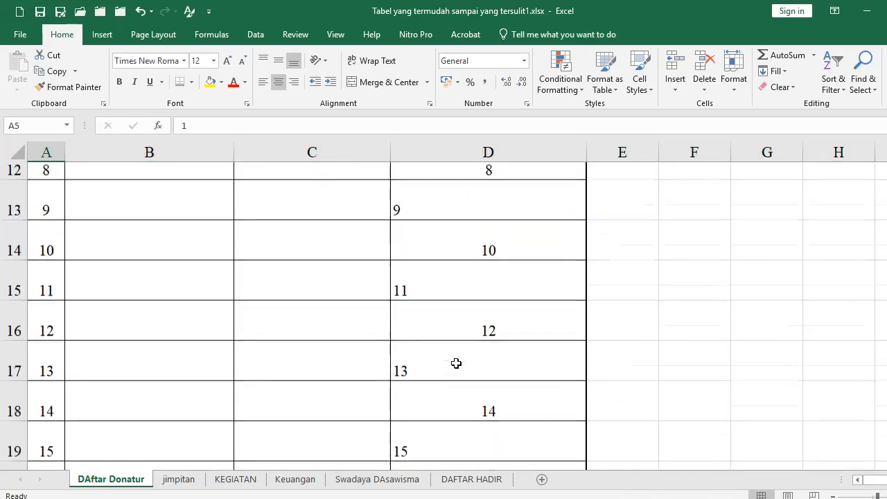
{"action": "scroll", "coordinate": [460, 363], "scroll_direction": "down", "scroll_amount": 1}
{"action": "left_click", "coordinate": [471, 304], "text": "shift"}
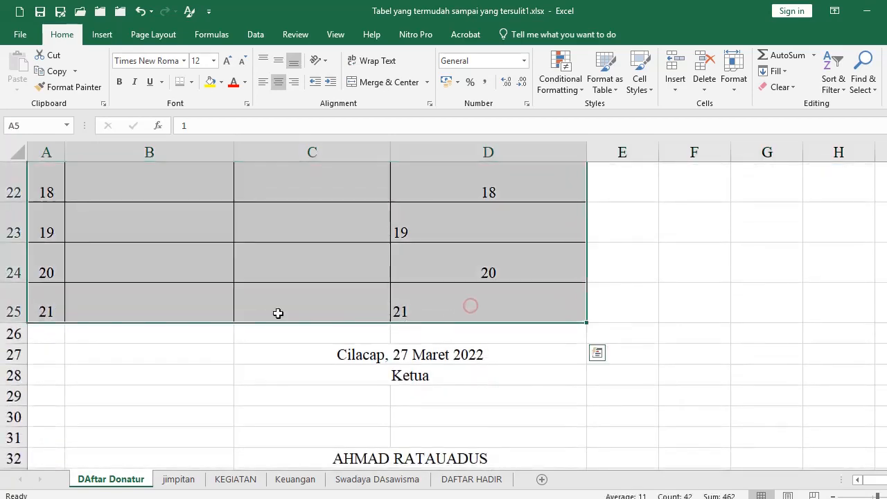
{"action": "scroll", "coordinate": [286, 289], "scroll_direction": "up", "scroll_amount": 5}
{"action": "scroll", "coordinate": [287, 289], "scroll_direction": "up", "scroll_amount": 1}
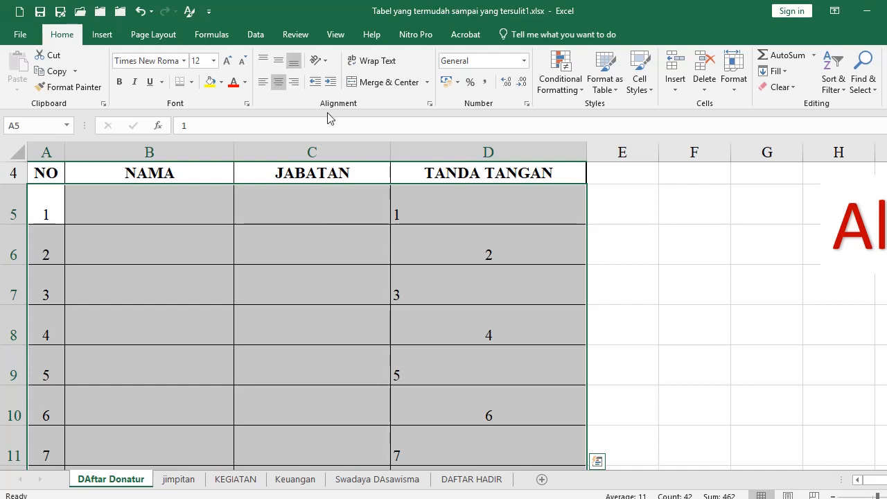
{"action": "left_click", "coordinate": [278, 63]}
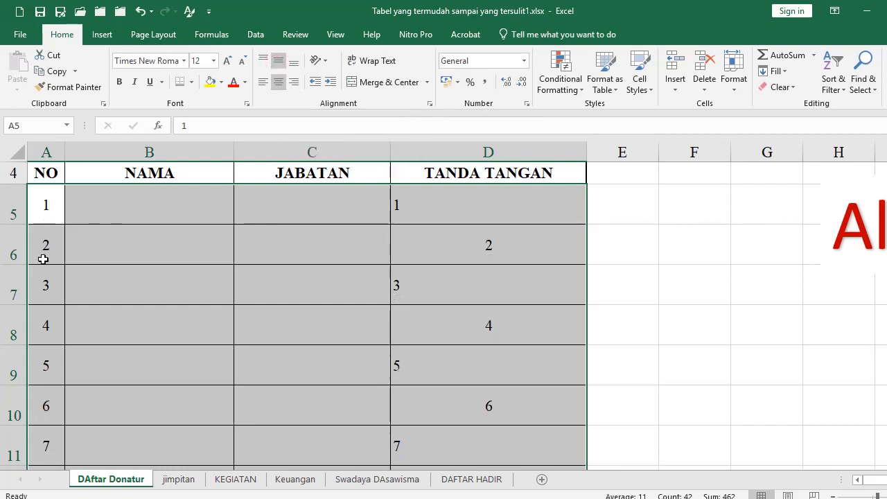
{"action": "left_click", "coordinate": [115, 253]}
{"action": "scroll", "coordinate": [214, 293], "scroll_direction": "up", "scroll_amount": 1}
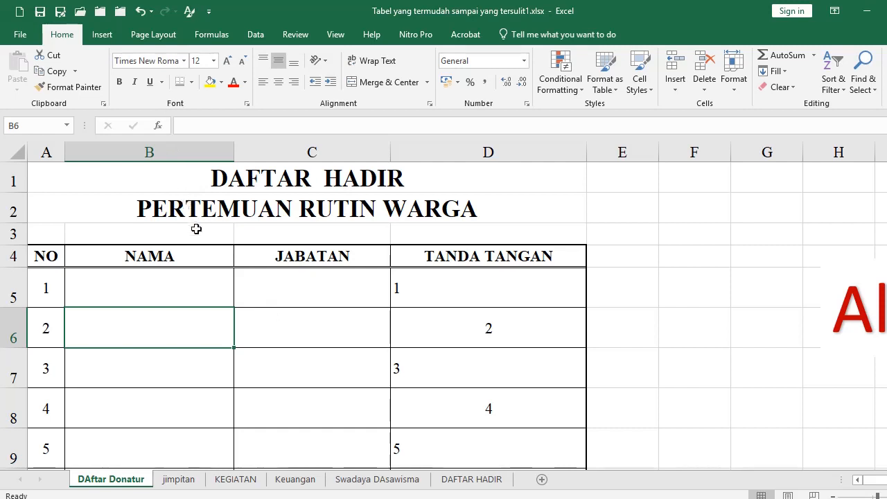
Open Page Setup, keep A4 paper, and bring up the Brother MFC-J3720 properties
{"action": "left_click", "coordinate": [150, 36]}
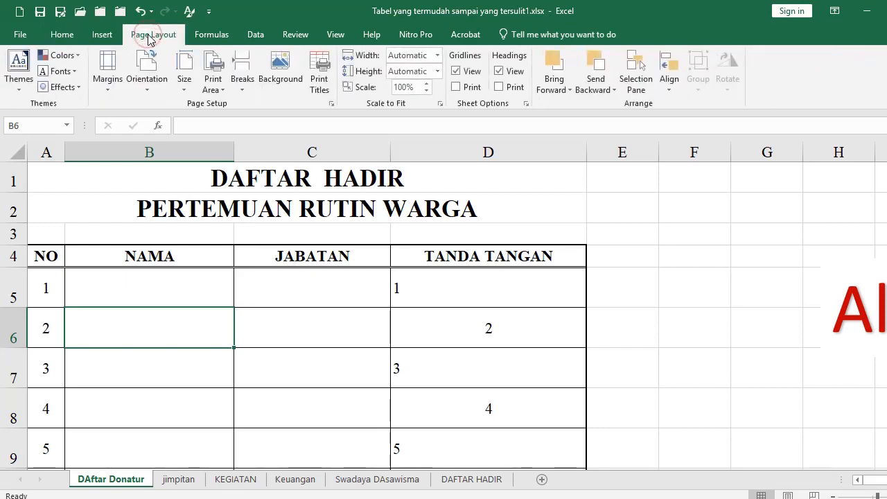
{"action": "left_click", "coordinate": [331, 105]}
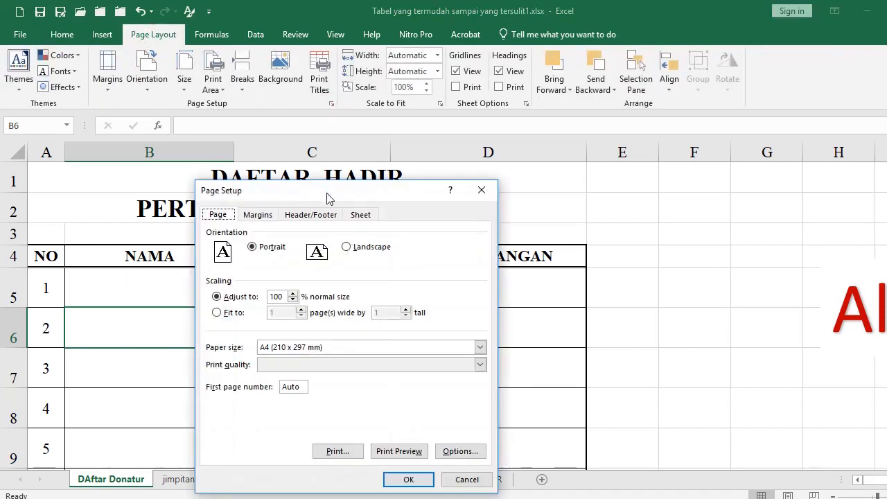
{"action": "left_click_drag", "start_coordinate": [326, 195], "coordinate": [330, 100]}
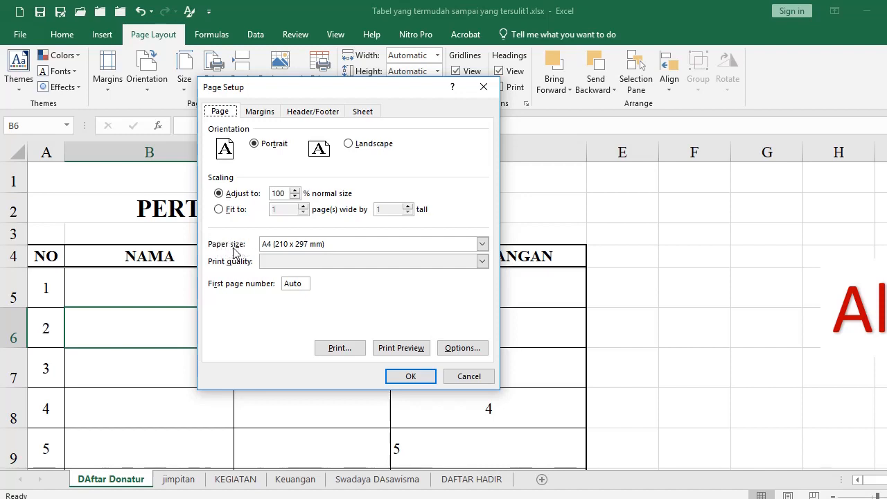
{"action": "left_click", "coordinate": [483, 246]}
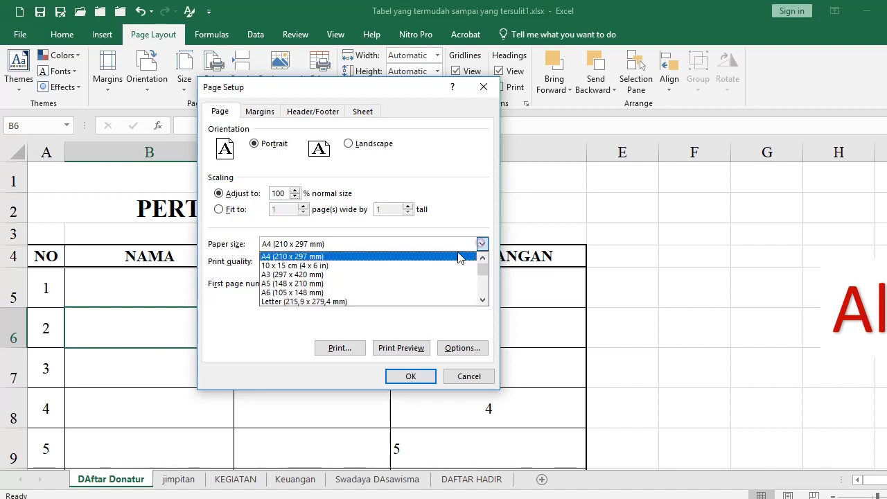
{"action": "scroll", "coordinate": [374, 284], "scroll_direction": "down", "scroll_amount": 1}
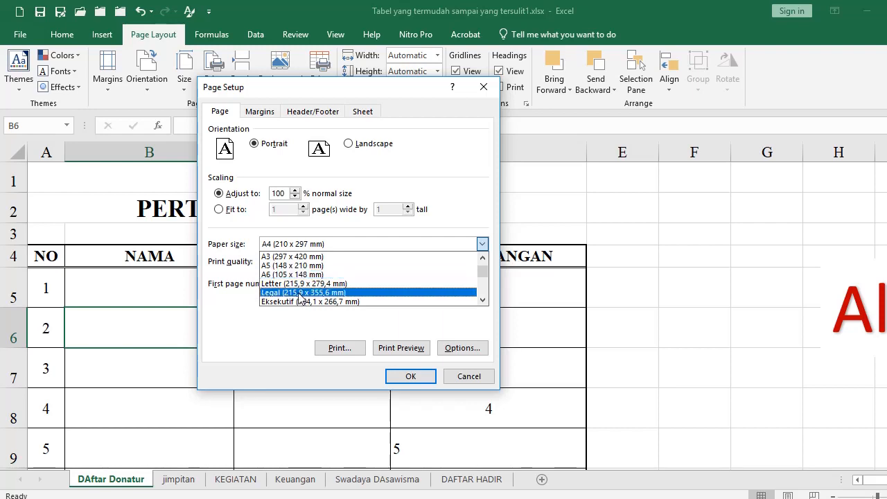
{"action": "scroll", "coordinate": [305, 287], "scroll_direction": "up", "scroll_amount": 1}
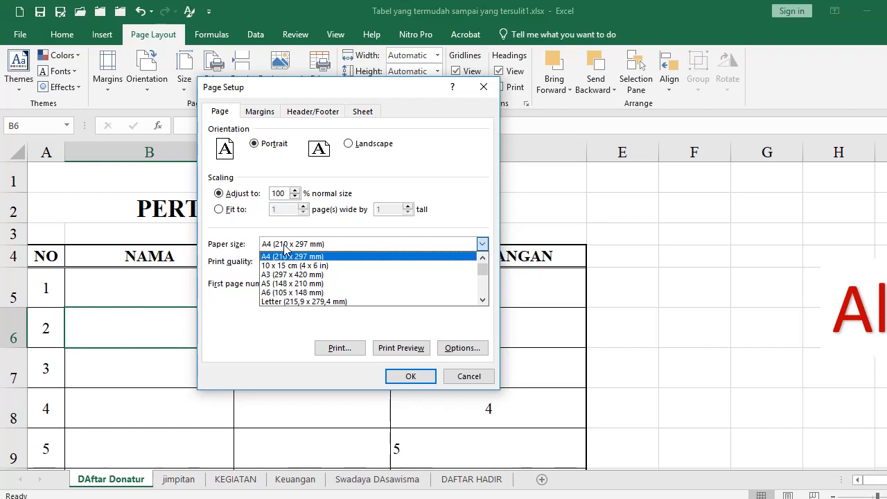
{"action": "left_click", "coordinate": [229, 247]}
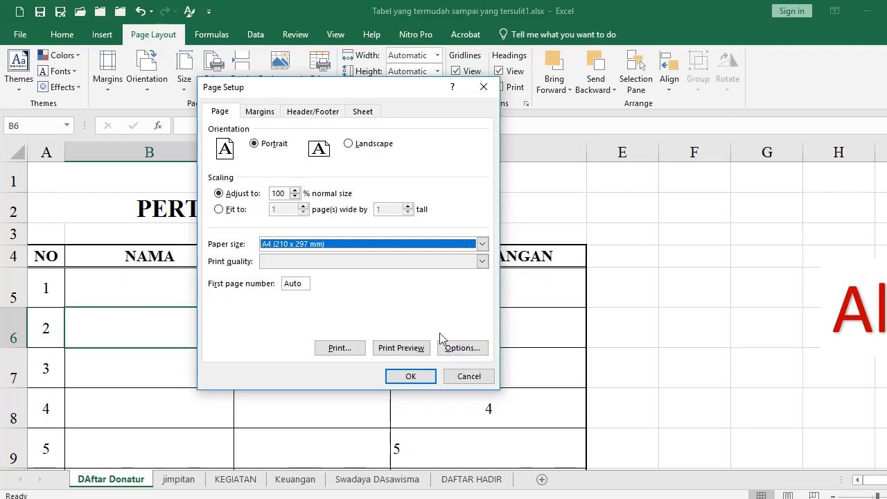
{"action": "left_click", "coordinate": [461, 348]}
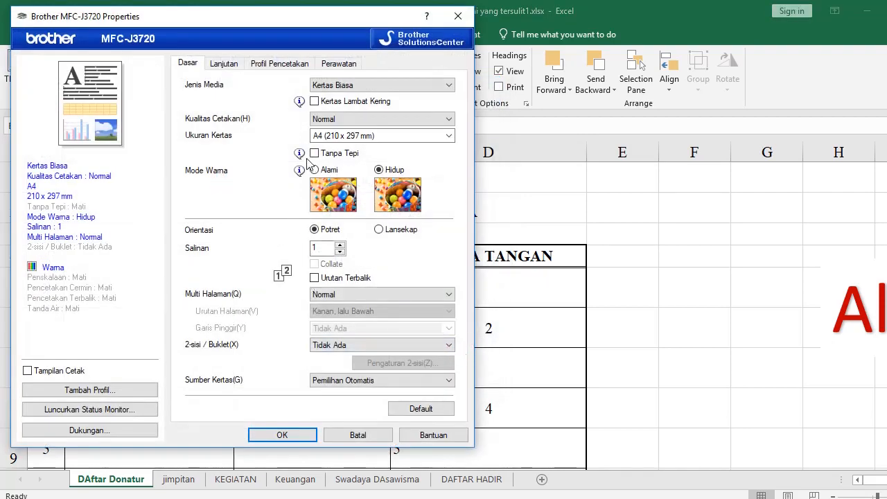
Define a Ditetapkan Pengguna paper size of 215 x 330 mm in printer properties
{"action": "left_click", "coordinate": [338, 136]}
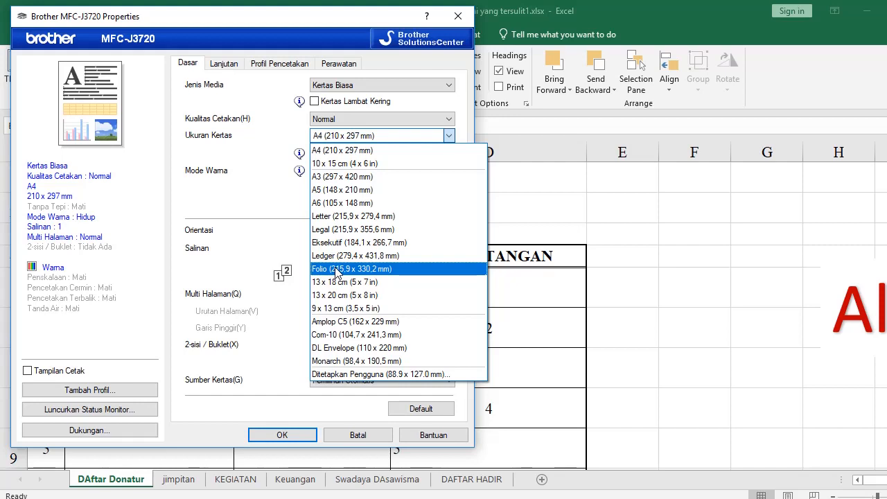
{"action": "left_click", "coordinate": [355, 375]}
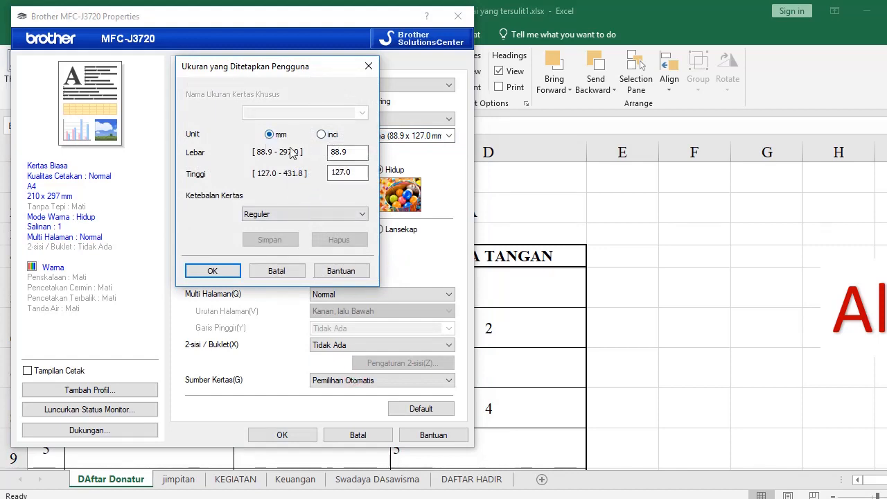
{"action": "left_click", "coordinate": [339, 153]}
{"action": "left_click_drag", "start_coordinate": [349, 152], "coordinate": [318, 152]}
{"action": "type", "text": "215"}
{"action": "left_click_drag", "start_coordinate": [359, 173], "coordinate": [330, 172]}
{"action": "type", "text": "330"}
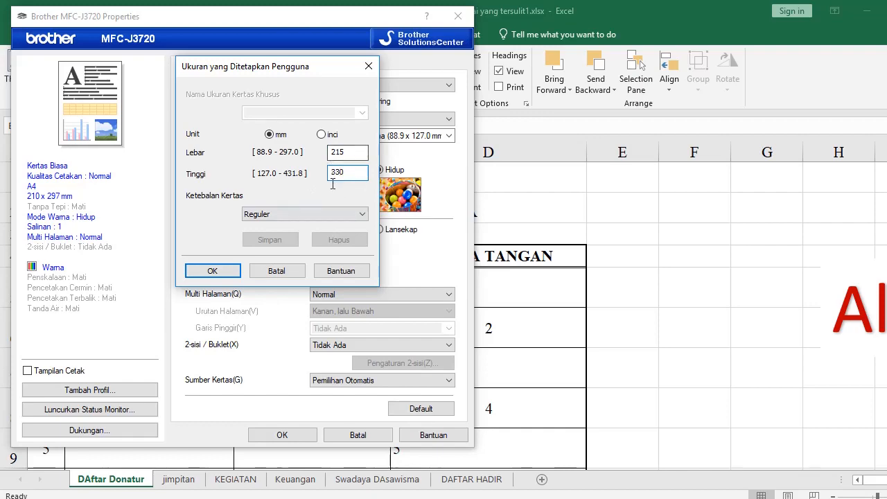
{"action": "left_click", "coordinate": [204, 271]}
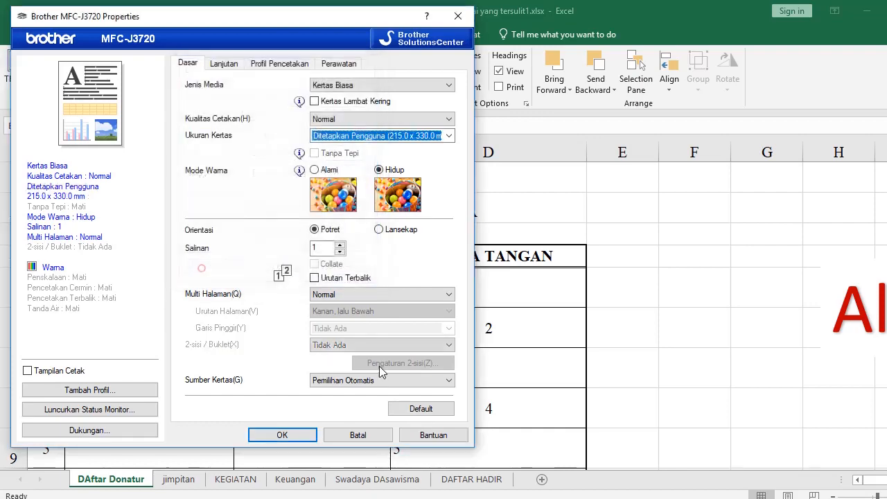
{"action": "left_click", "coordinate": [281, 435]}
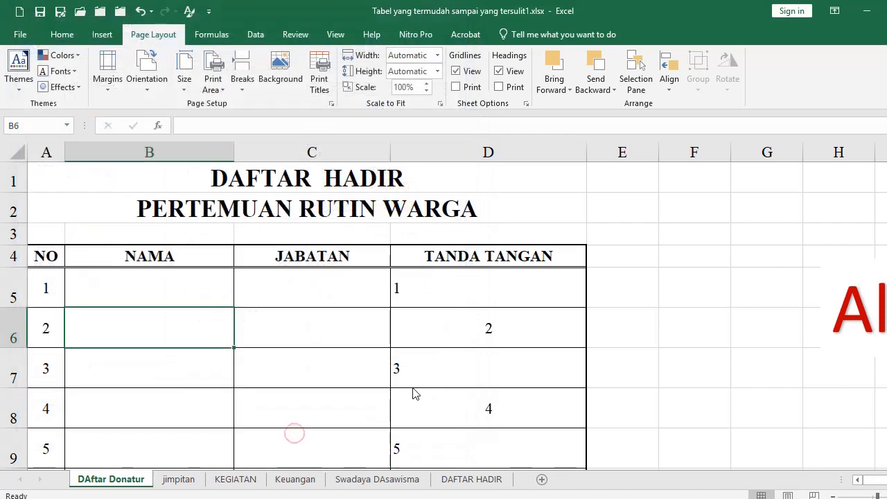
Accept Page Setup and preview the attendance sheet on the 215 x 330 mm page
{"action": "left_click", "coordinate": [411, 376]}
{"action": "key", "text": "ctrl+p"}
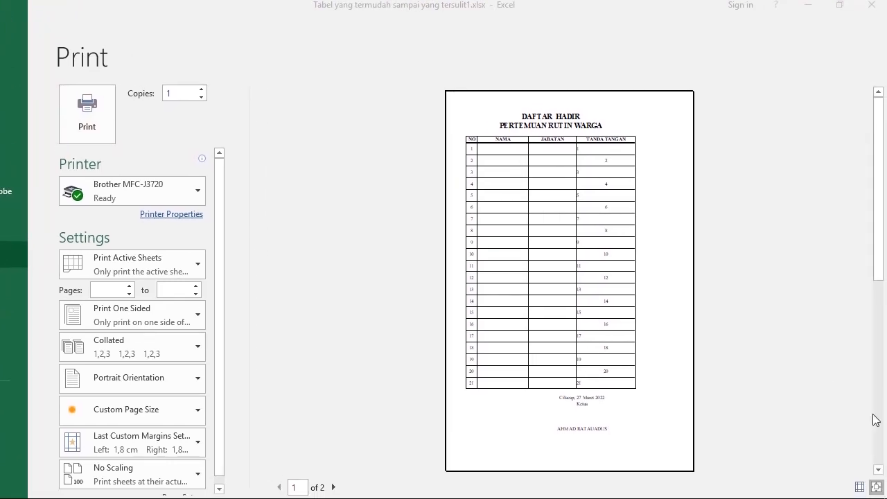
In print preview, push the right margin and last column outward so the attendance table spans the page width
{"action": "left_click", "coordinate": [861, 486]}
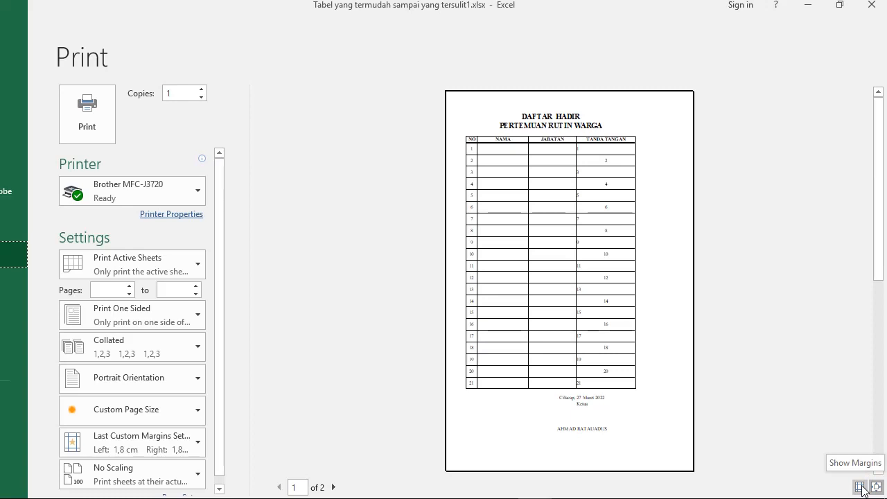
{"action": "left_click", "coordinate": [860, 487]}
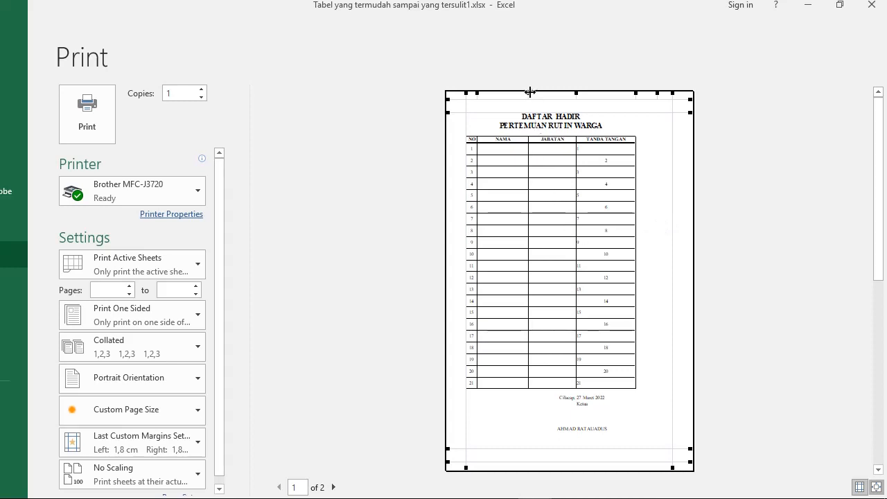
{"action": "left_click_drag", "start_coordinate": [529, 91], "coordinate": [607, 92]}
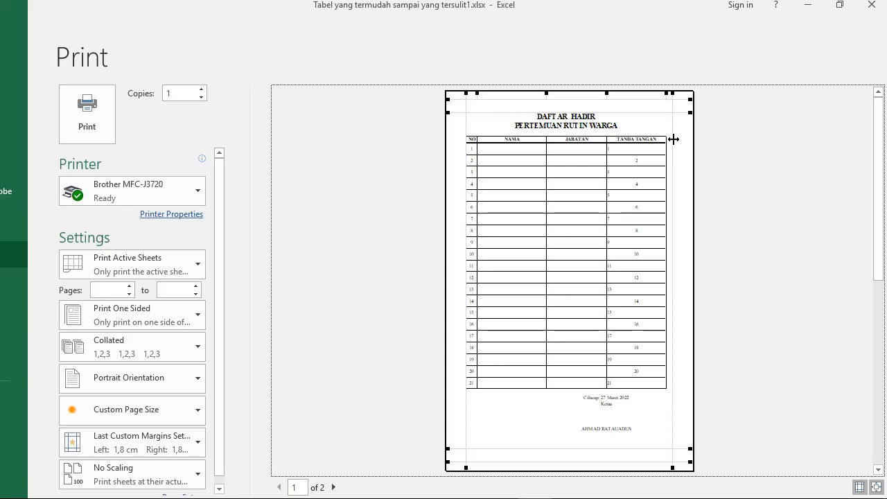
{"action": "left_click_drag", "start_coordinate": [672, 139], "coordinate": [686, 139]}
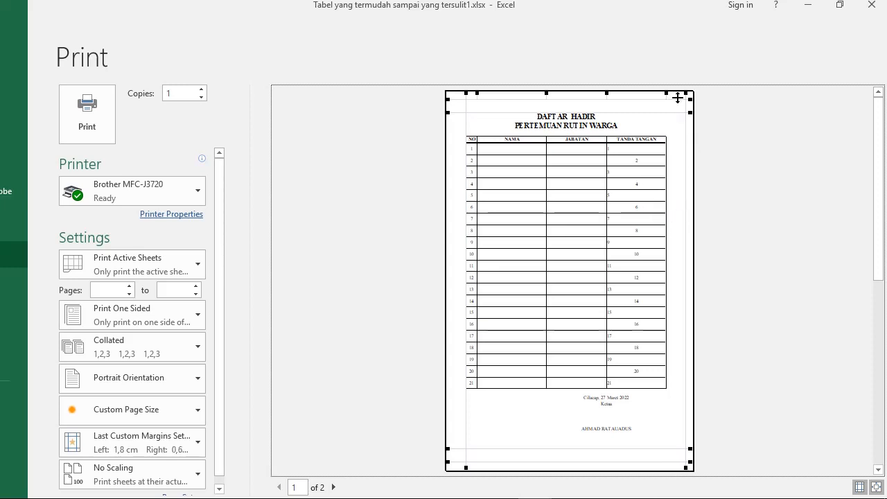
{"action": "left_click_drag", "start_coordinate": [667, 94], "coordinate": [676, 96]}
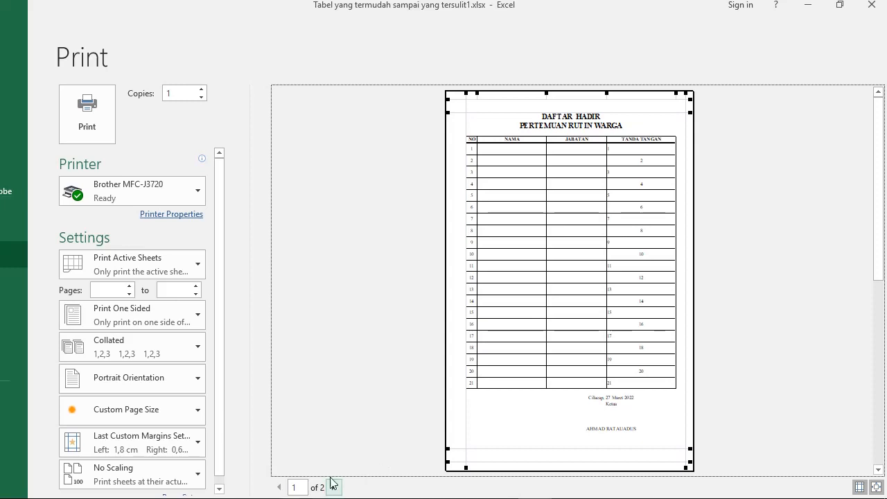
{"action": "scroll", "coordinate": [220, 419], "scroll_direction": "down", "scroll_amount": 1}
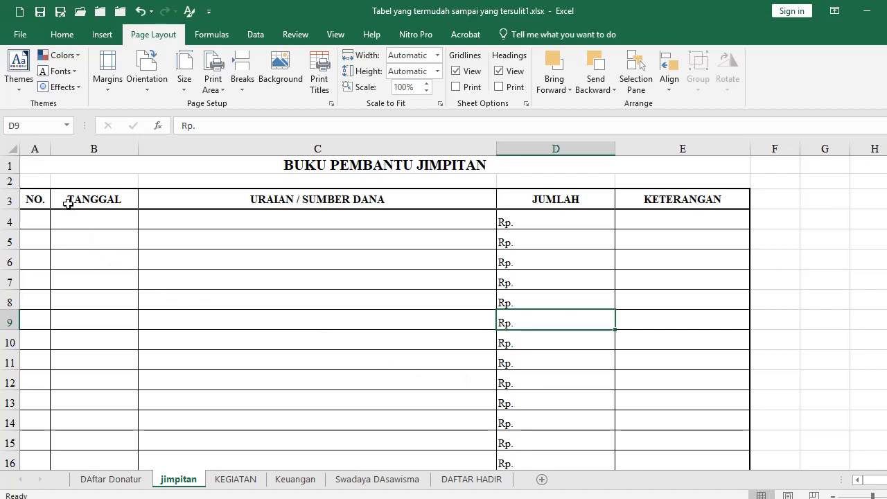
Clear the Rp. placeholders from the JUMLAH cells D4 through the total row D23
{"action": "scroll", "coordinate": [308, 336], "scroll_direction": "down", "scroll_amount": 3}
{"action": "scroll", "coordinate": [310, 339], "scroll_direction": "up", "scroll_amount": 3}
{"action": "left_click", "coordinate": [546, 221]}
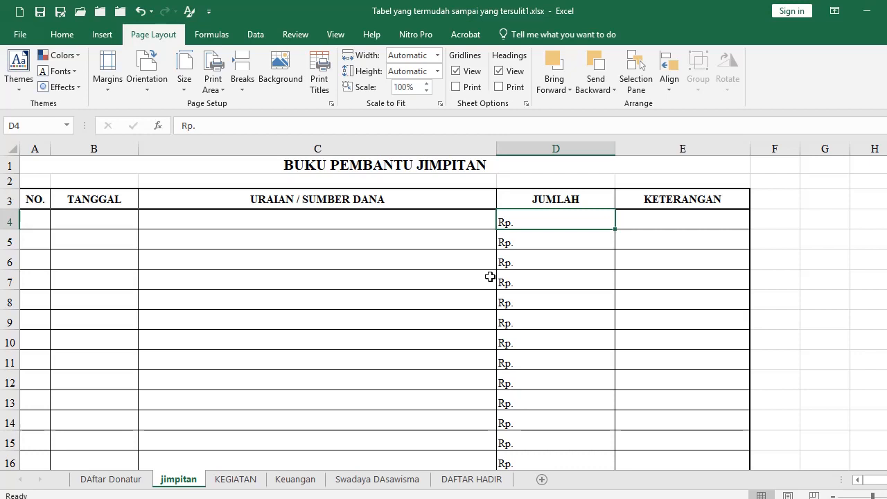
{"action": "left_click", "coordinate": [545, 219]}
{"action": "left_click", "coordinate": [533, 240]}
{"action": "left_click", "coordinate": [530, 225]}
{"action": "scroll", "coordinate": [551, 284], "scroll_direction": "down", "scroll_amount": 5}
{"action": "left_click", "coordinate": [538, 309], "text": "shift"}
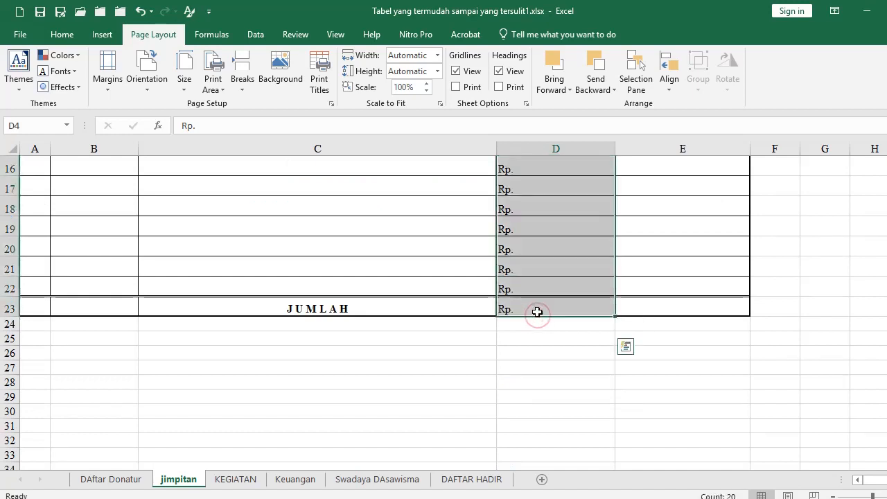
{"action": "key", "text": "Delete"}
Enter Rp in D4 and copy it down into D5:D22
{"action": "scroll", "coordinate": [536, 303], "scroll_direction": "up", "scroll_amount": 5}
{"action": "left_click", "coordinate": [544, 222]}
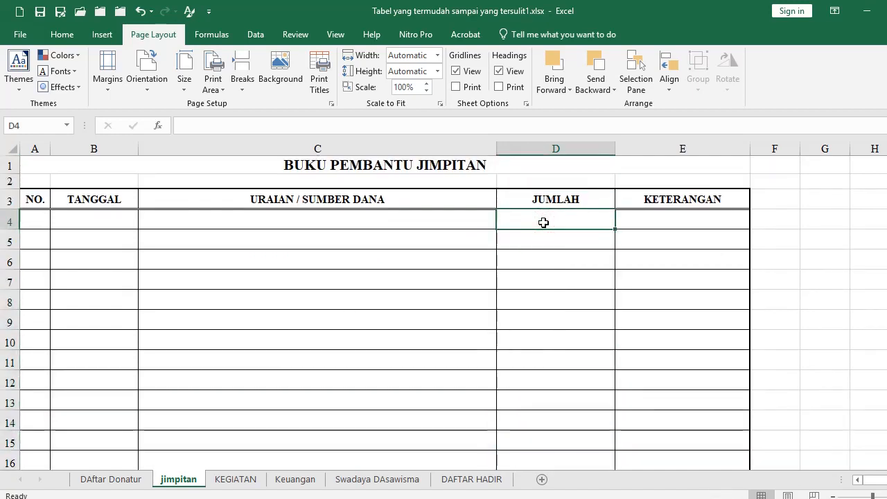
{"action": "type", "text": "E"}
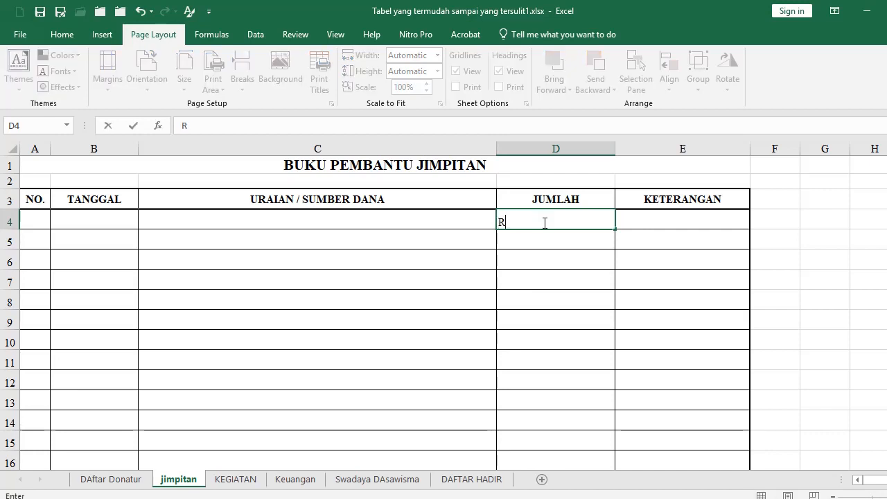
{"action": "key", "text": "Return"}
{"action": "left_click", "coordinate": [544, 222]}
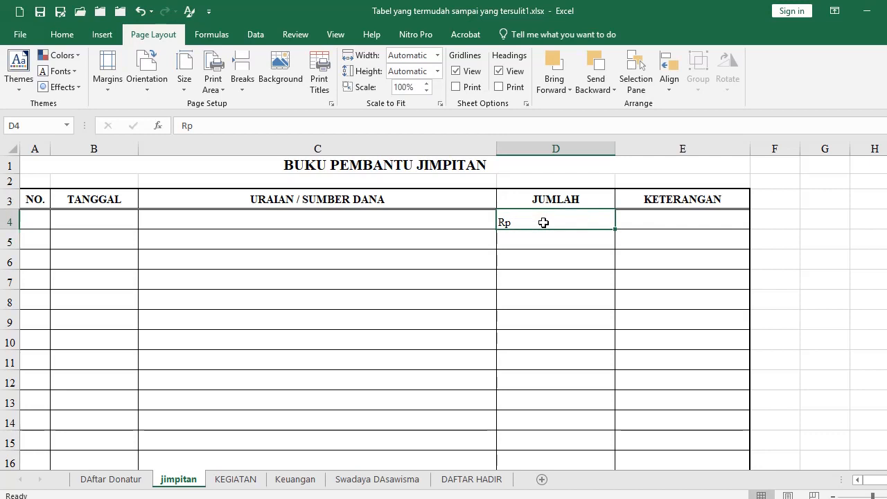
{"action": "key", "text": "ctrl+c"}
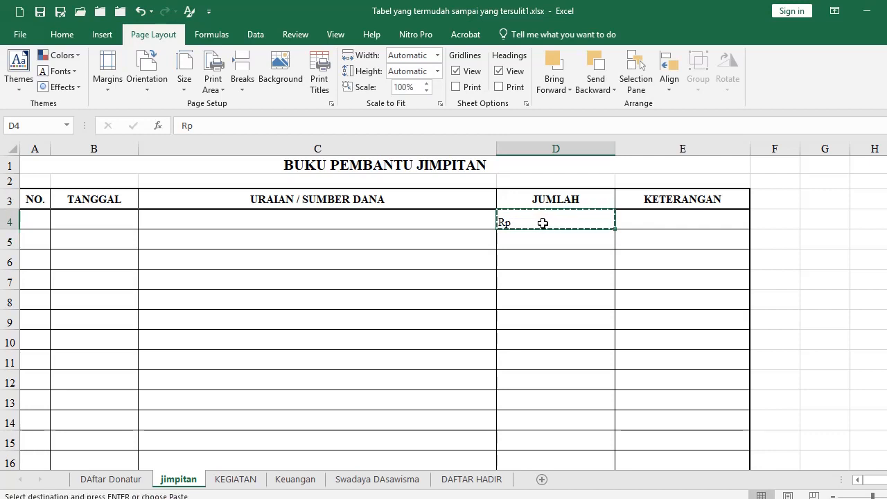
{"action": "scroll", "coordinate": [554, 280], "scroll_direction": "down", "scroll_amount": 4}
{"action": "left_click", "coordinate": [549, 348], "text": "shift"}
{"action": "scroll", "coordinate": [544, 333], "scroll_direction": "up", "scroll_amount": 4}
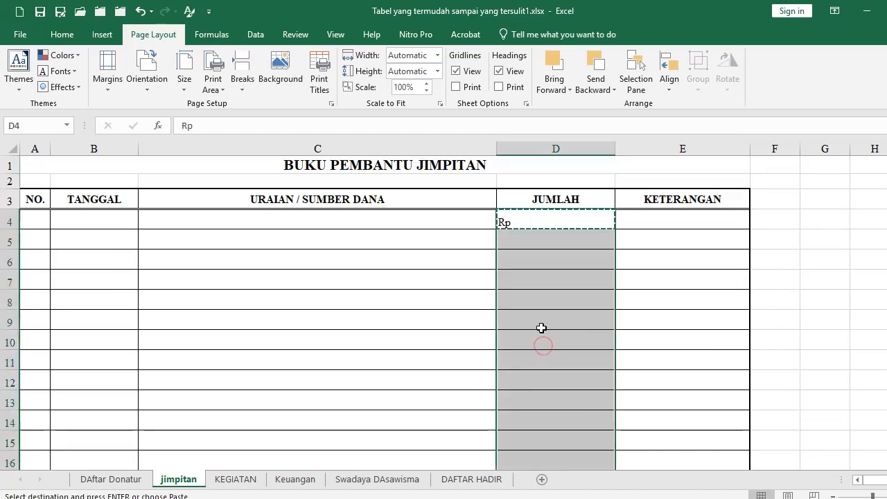
{"action": "key", "text": "Return"}
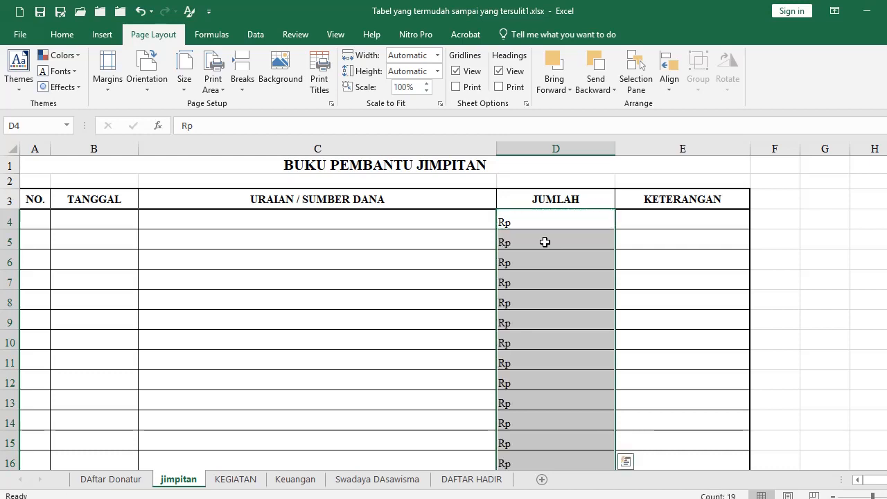
{"action": "left_click", "coordinate": [574, 284]}
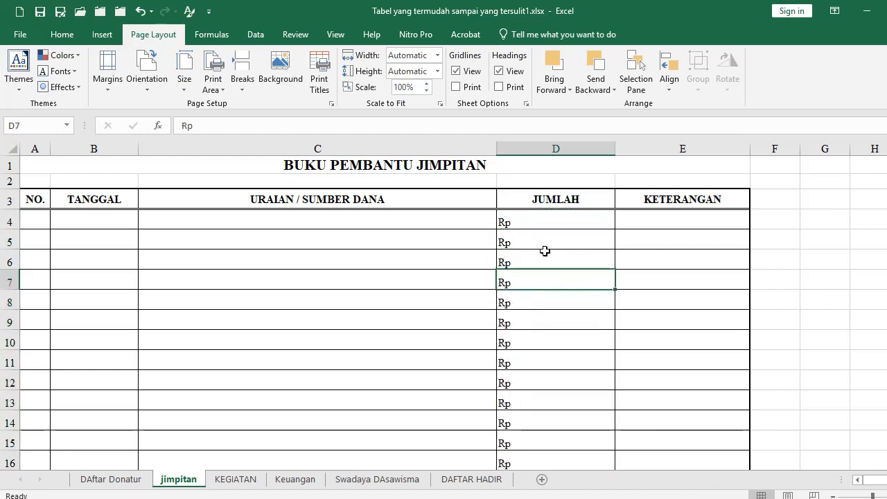
{"action": "left_click", "coordinate": [553, 218]}
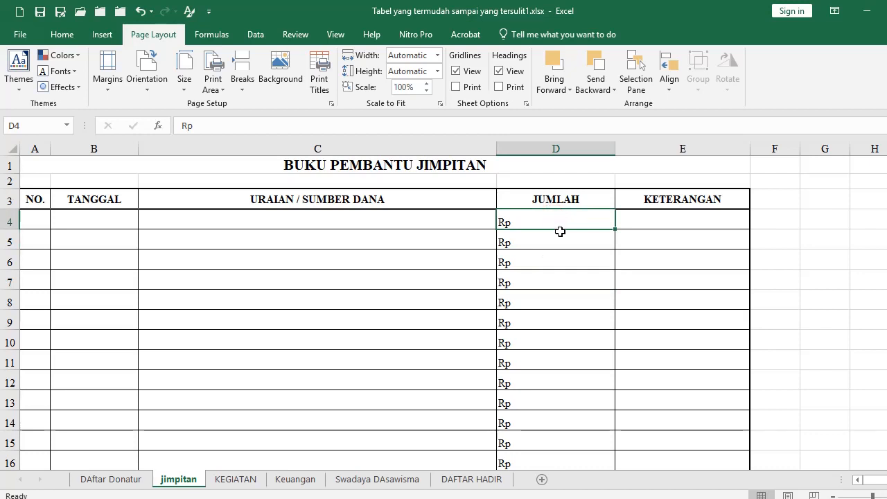
Delete the Rp entries from the JUMLAH cells D4:D22
{"action": "scroll", "coordinate": [558, 281], "scroll_direction": "down", "scroll_amount": 3}
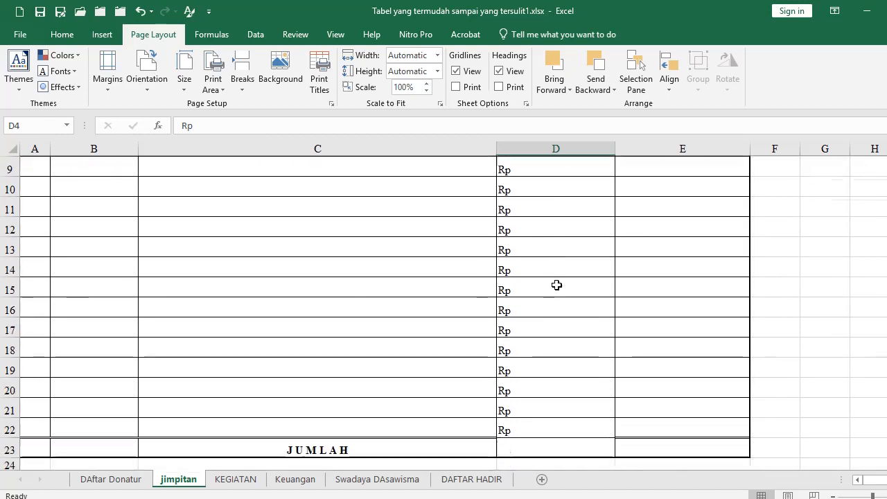
{"action": "left_click", "coordinate": [545, 408], "text": "shift"}
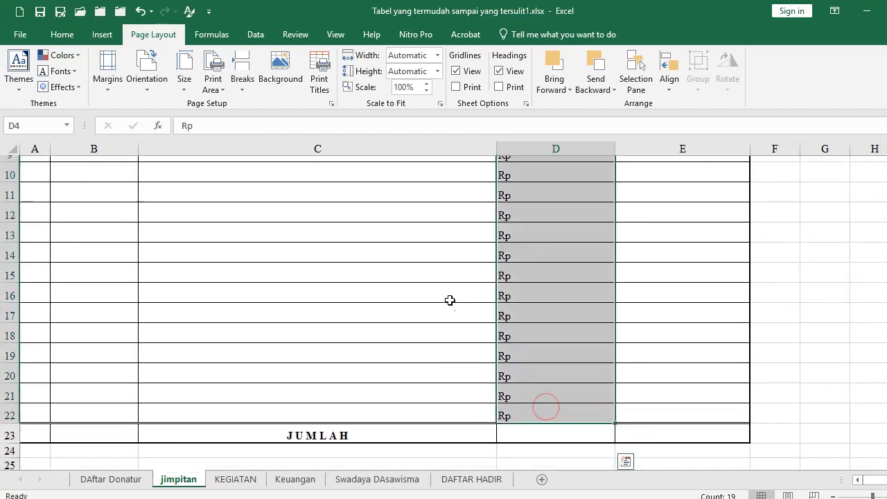
{"action": "scroll", "coordinate": [536, 298], "scroll_direction": "up", "scroll_amount": 3}
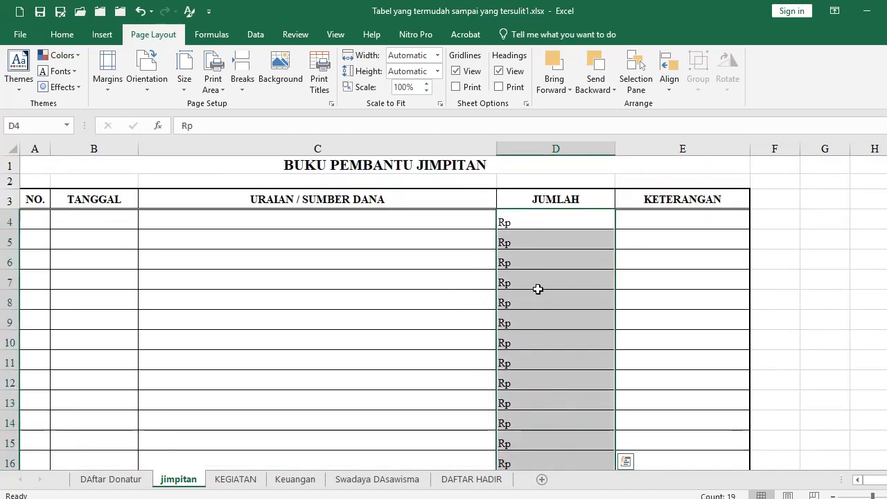
{"action": "key", "text": "Delete"}
Enter 1500000 as the amount in D4
{"action": "left_click", "coordinate": [522, 223]}
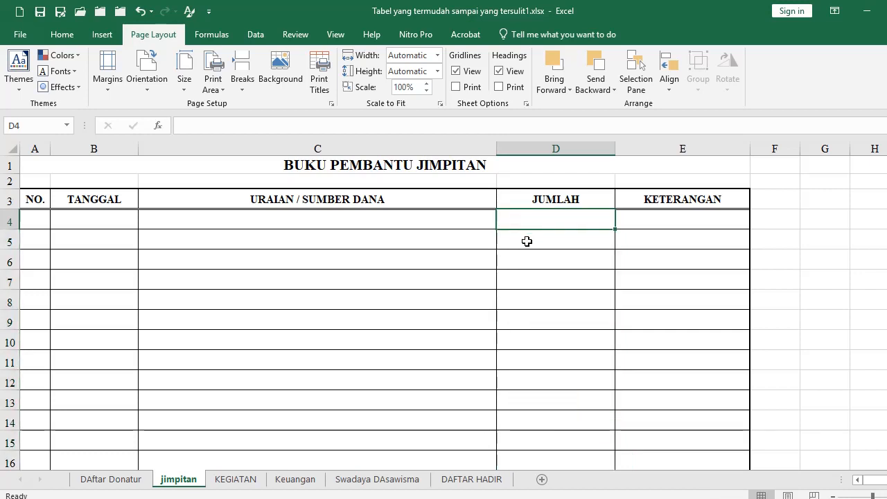
{"action": "type", "text": "1"}
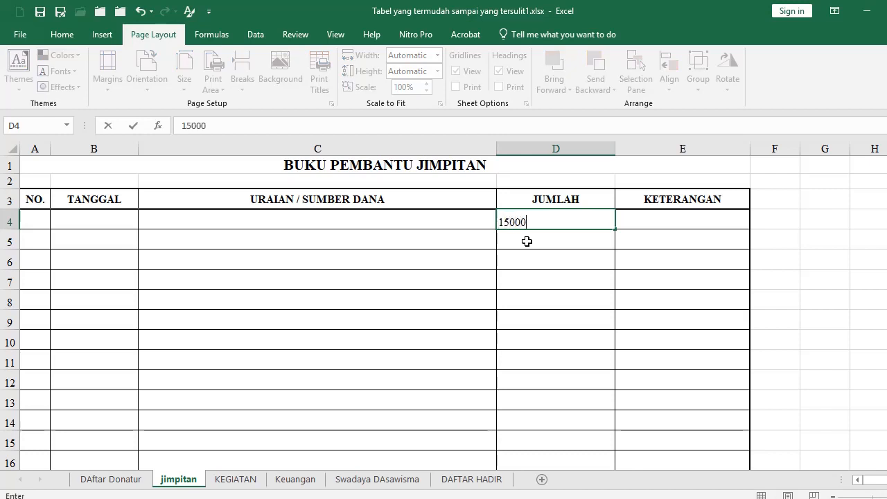
{"action": "type", "text": "5000"}
{"action": "key", "text": "Return"}
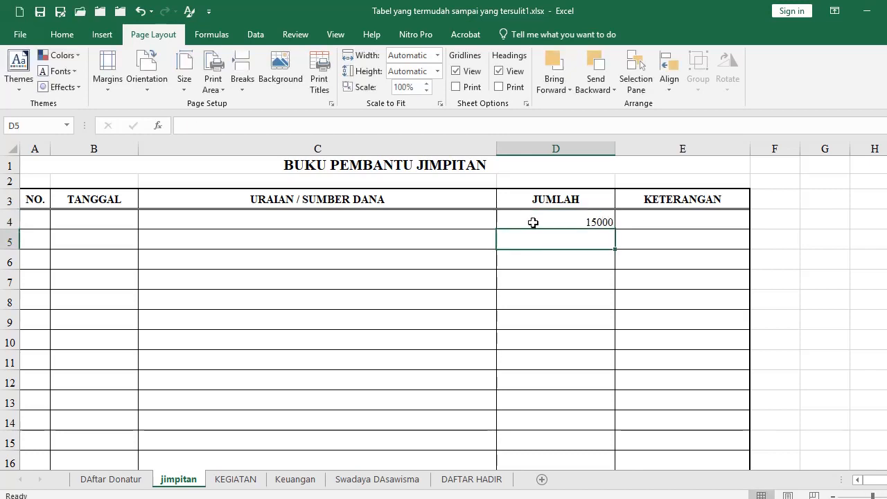
{"action": "left_click", "coordinate": [533, 223]}
{"action": "double_click", "coordinate": [533, 223]}
{"action": "type", "text": "00"}
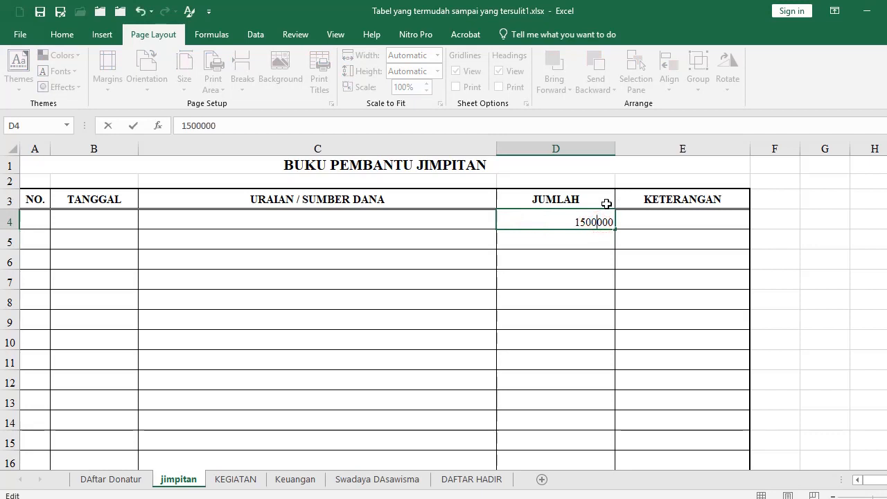
{"action": "key", "text": "Return"}
Select the JUMLAH amounts D4:D23 for formatting
{"action": "left_click", "coordinate": [557, 220]}
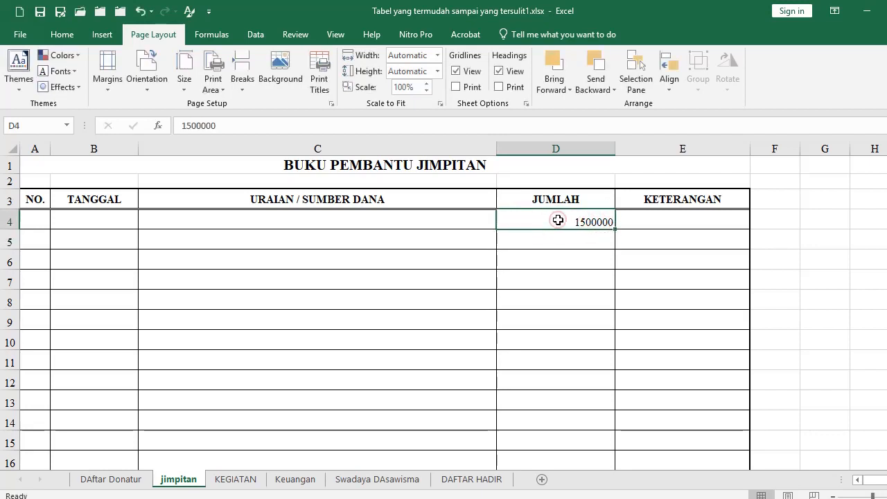
{"action": "scroll", "coordinate": [545, 289], "scroll_direction": "down", "scroll_amount": 4}
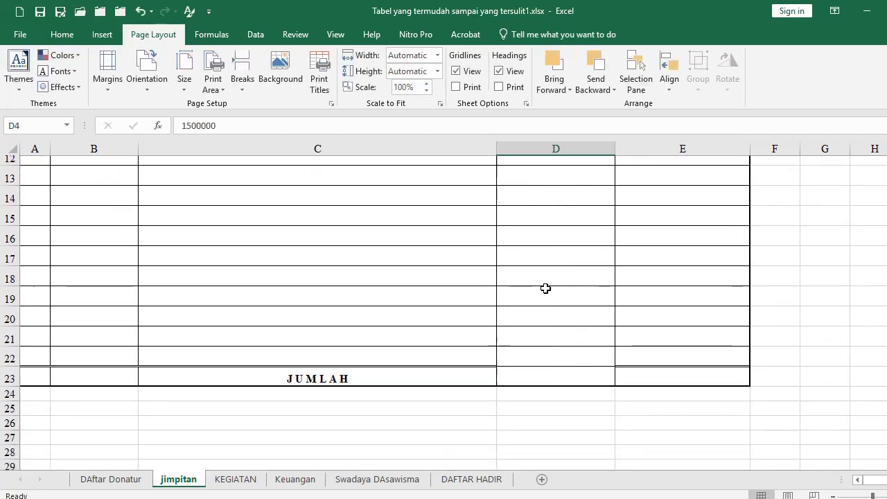
{"action": "left_click_drag", "start_coordinate": [552, 351], "coordinate": [554, 367]}
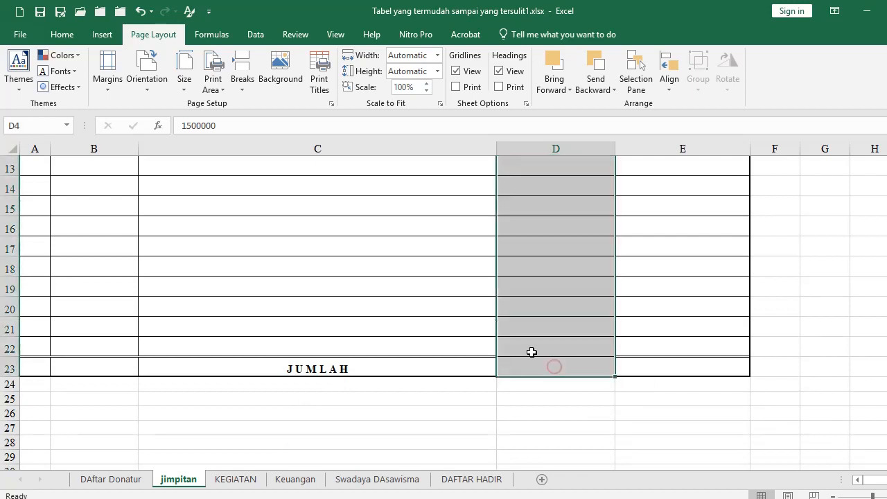
{"action": "scroll", "coordinate": [527, 347], "scroll_direction": "up", "scroll_amount": 4}
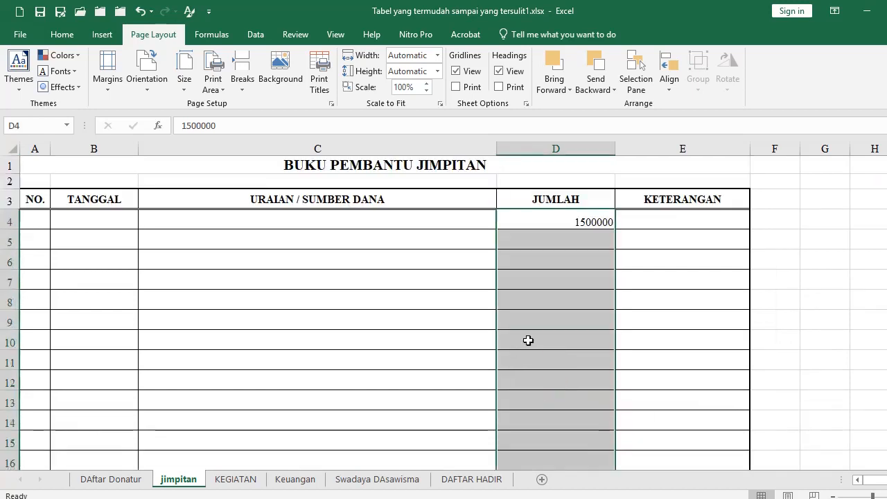
{"action": "left_click", "coordinate": [64, 35]}
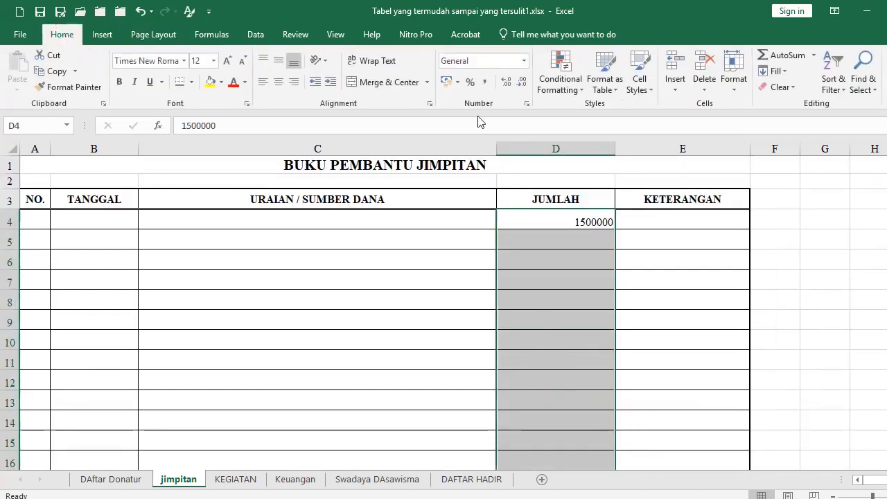
Format the selected JUMLAH amounts as Accounting with the Rp symbol and no decimals
{"action": "left_click", "coordinate": [526, 105]}
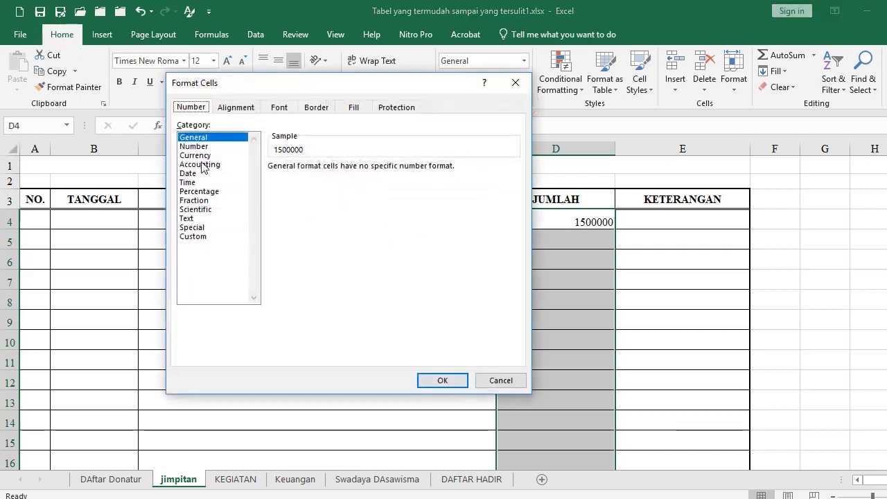
{"action": "left_click", "coordinate": [198, 164]}
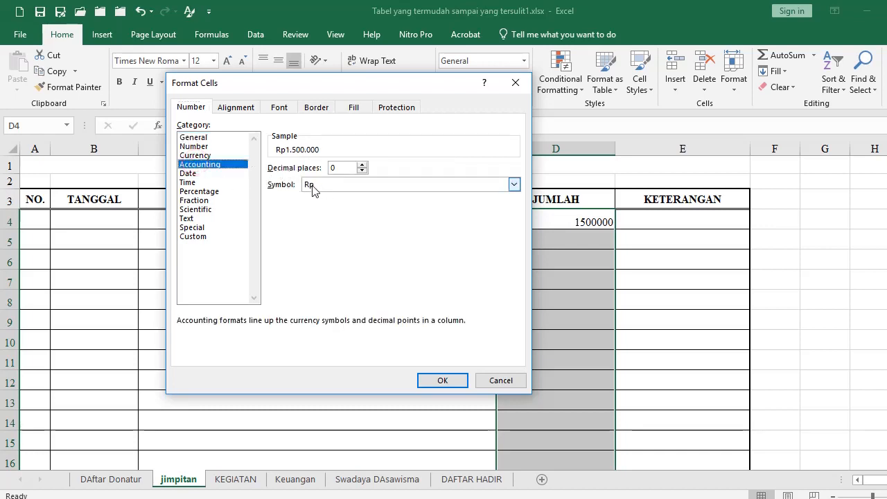
{"action": "left_click", "coordinate": [513, 184]}
{"action": "scroll", "coordinate": [339, 346], "scroll_direction": "down", "scroll_amount": 2}
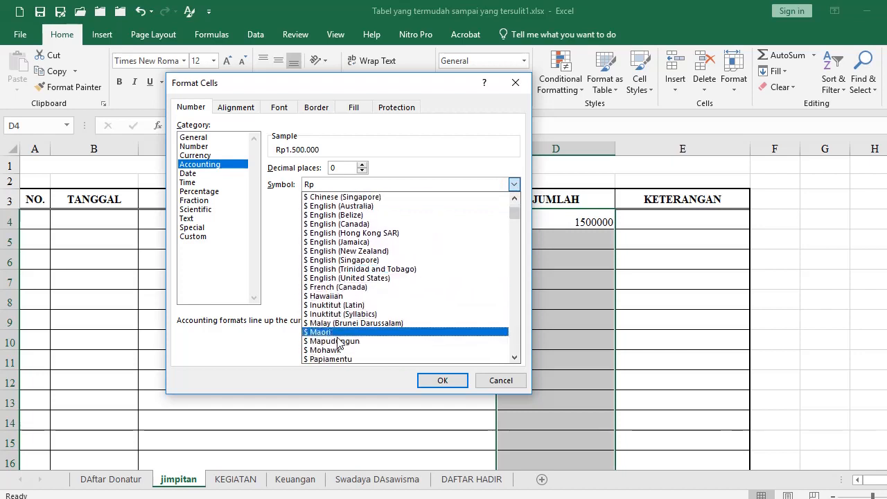
{"action": "left_click", "coordinate": [499, 379]}
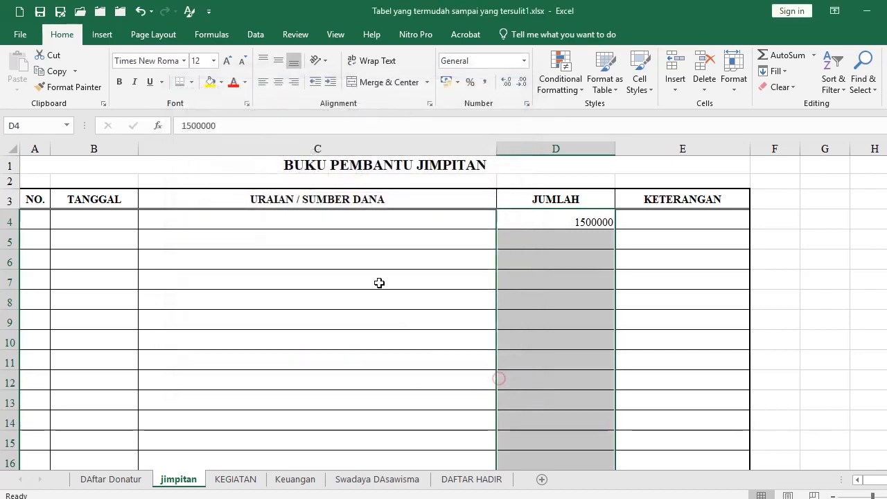
{"action": "left_click", "coordinate": [528, 104]}
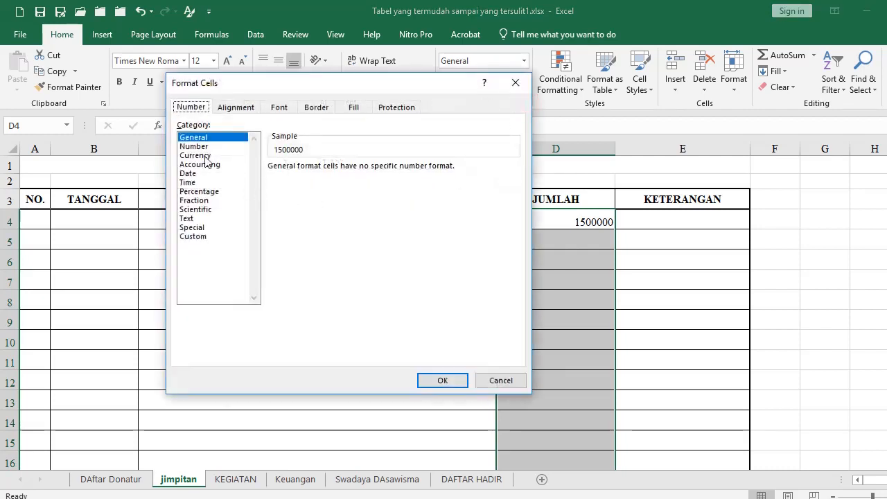
{"action": "left_click", "coordinate": [205, 164]}
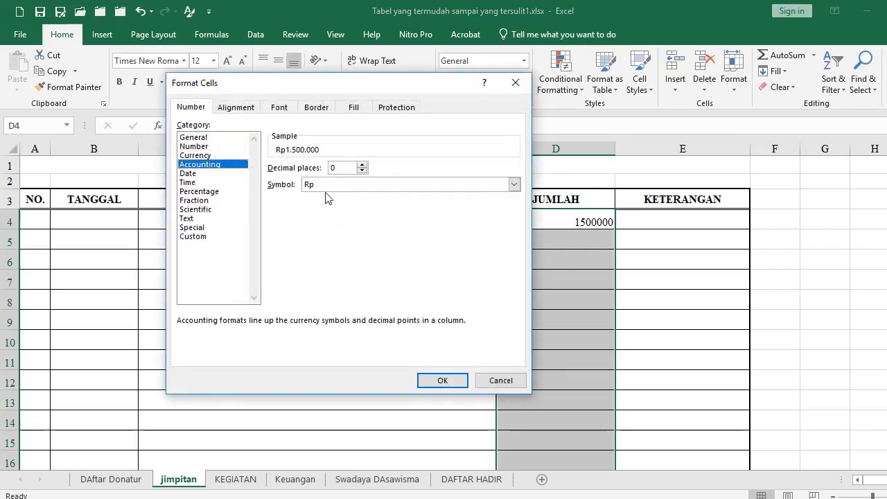
{"action": "left_click", "coordinate": [441, 380]}
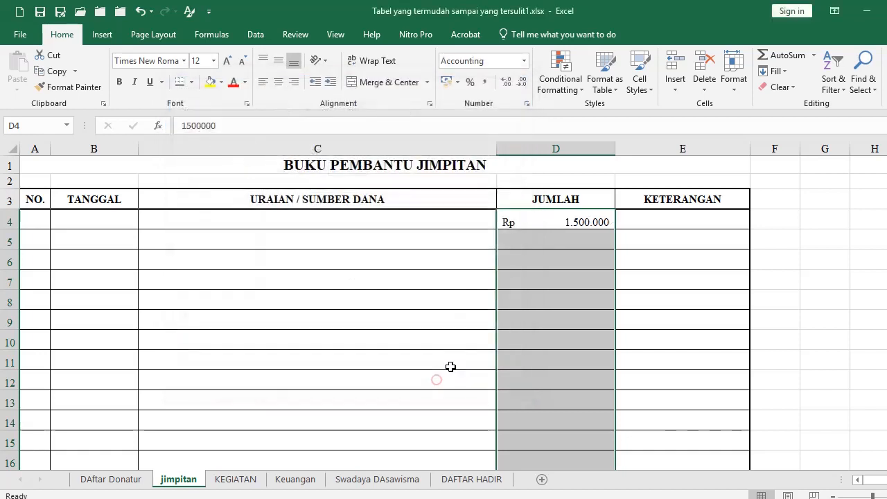
Enter 5.000.000 as the second amount in D5
{"action": "left_click", "coordinate": [539, 244]}
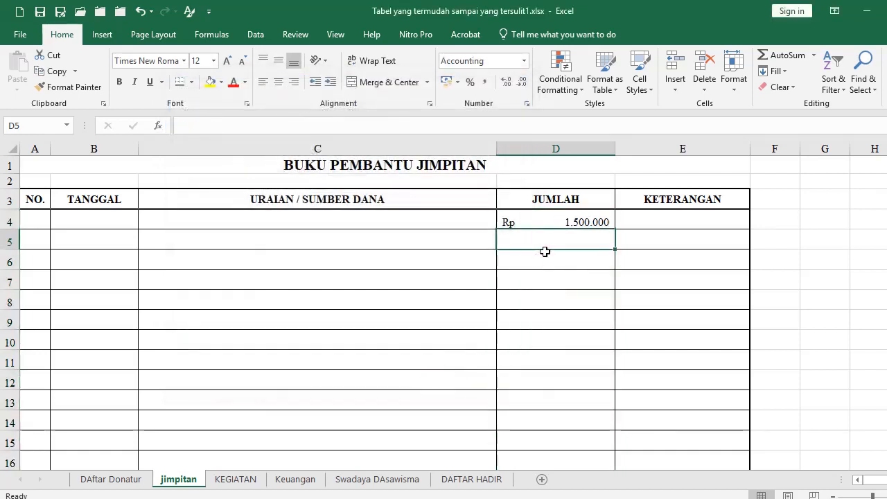
{"action": "type", "text": "5."}
{"action": "type", "text": "0"}
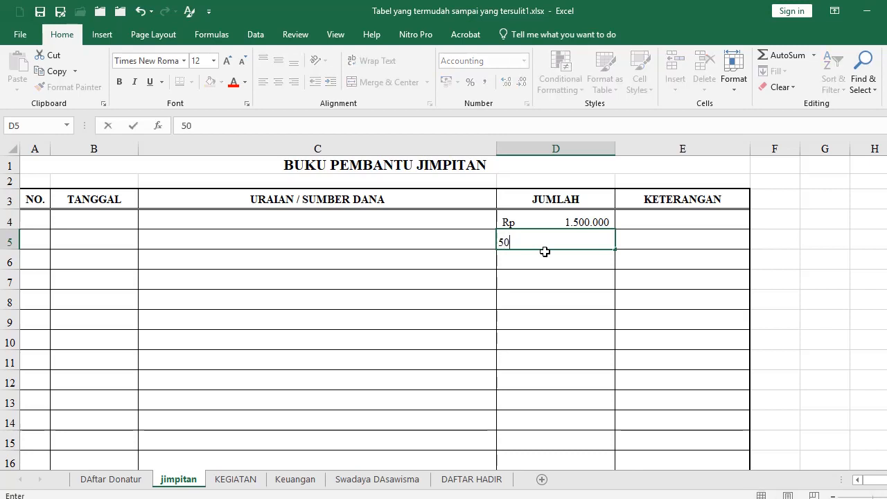
{"action": "type", "text": "00.000"}
{"action": "key", "text": "Return"}
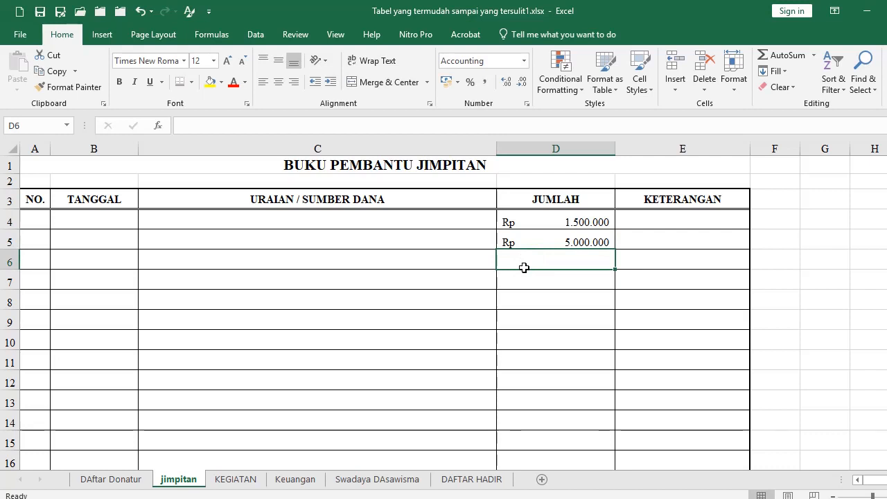
Enter the date 20-3-2021 in TANGGAL cell B4
{"action": "left_click", "coordinate": [75, 222]}
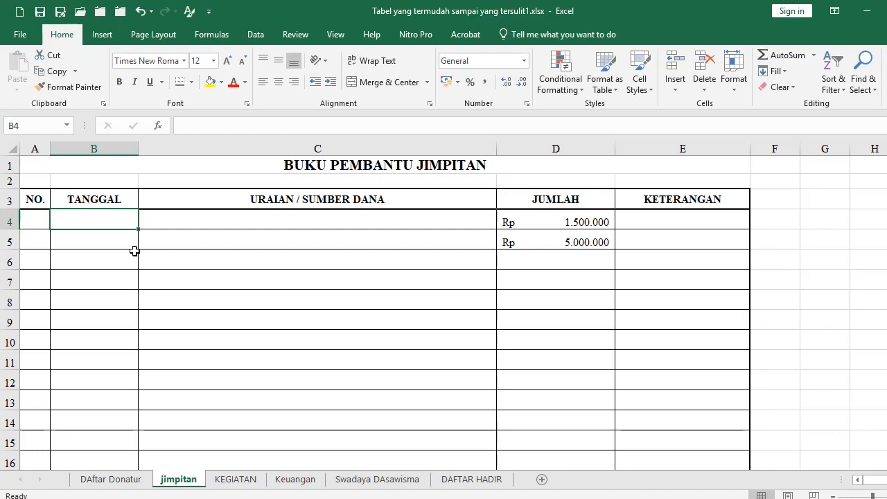
{"action": "type", "text": "20"}
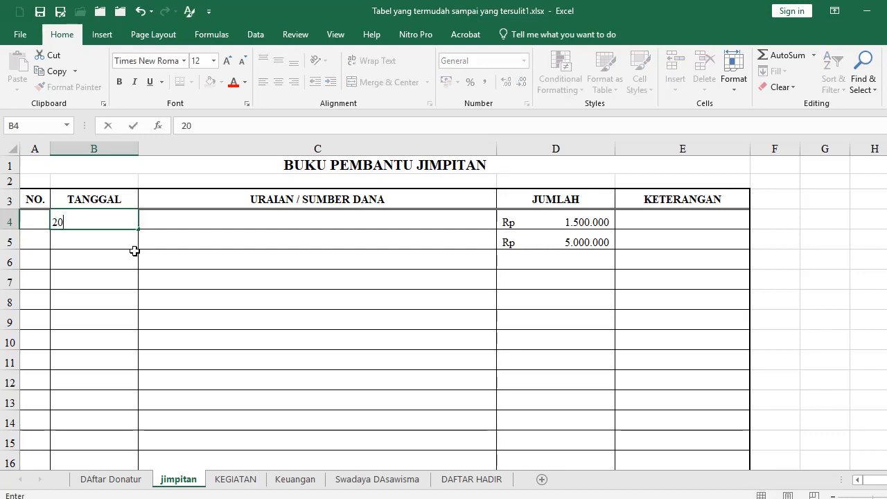
{"action": "type", "text": "-3-21"}
{"action": "key", "text": "Return"}
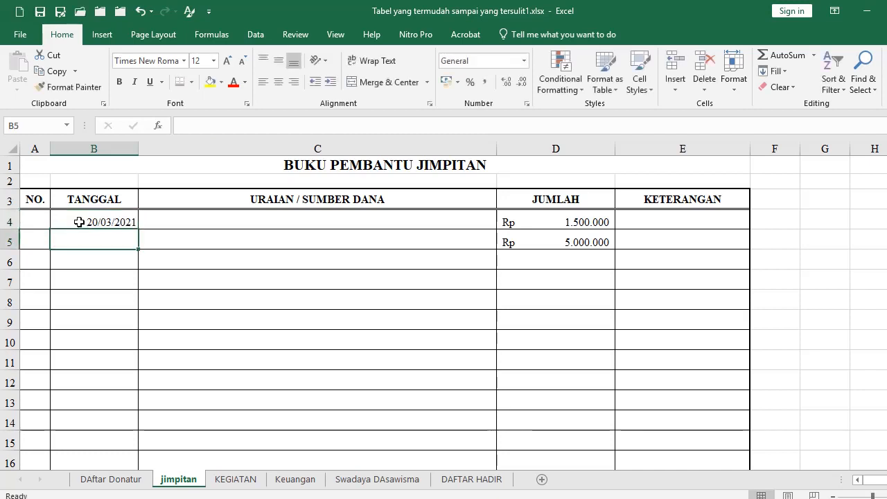
{"action": "left_click", "coordinate": [79, 222]}
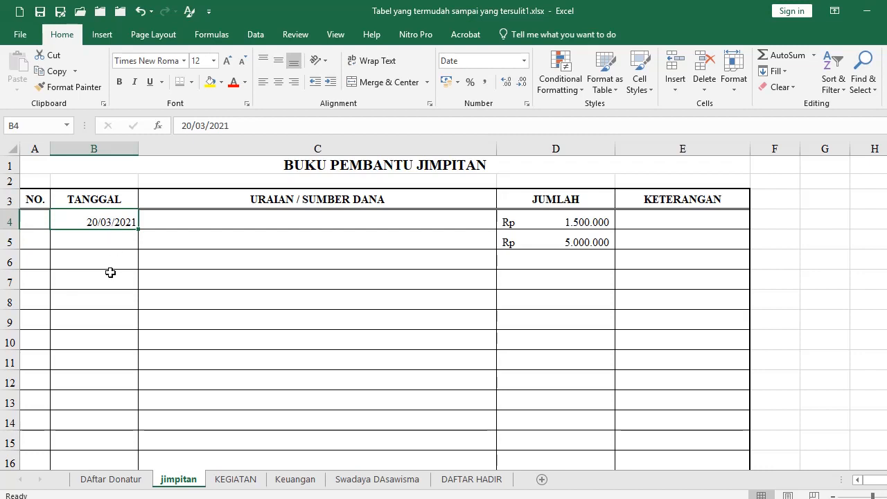
Format B4:B22 as long Indonesian dates (20 Maret 2021), centred in their cells
{"action": "scroll", "coordinate": [110, 273], "scroll_direction": "down", "scroll_amount": 4}
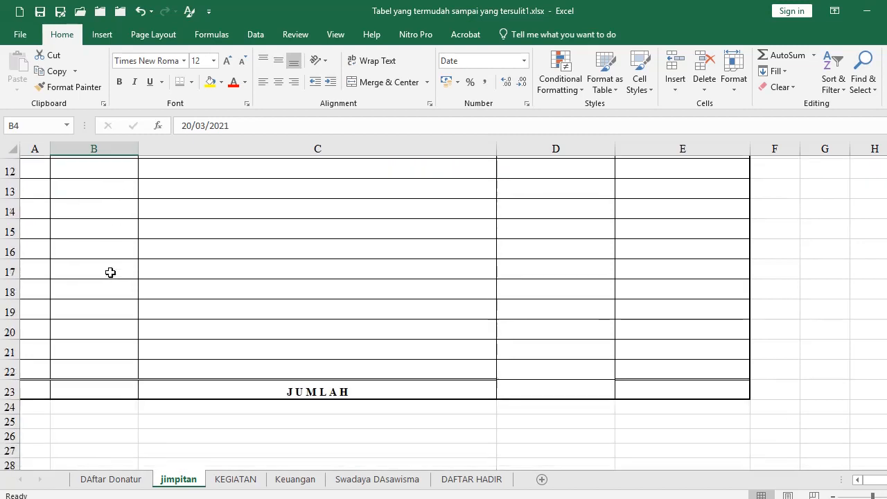
{"action": "left_click", "coordinate": [101, 348], "text": "shift"}
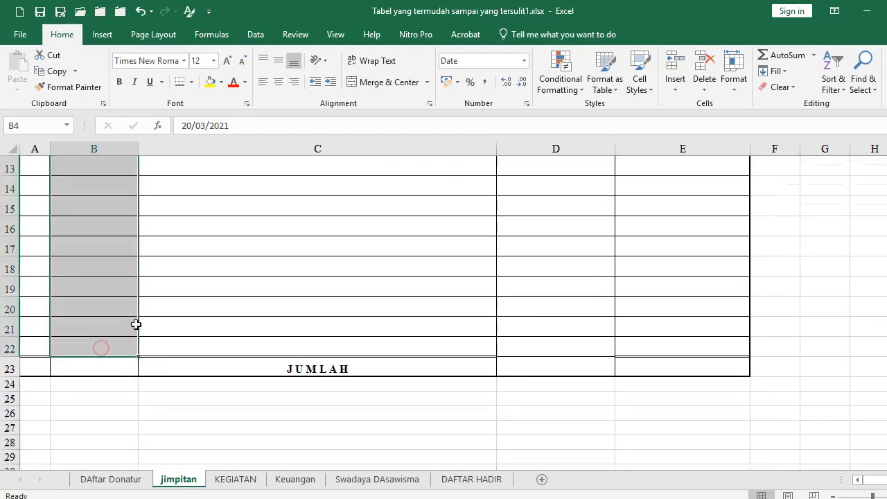
{"action": "scroll", "coordinate": [135, 322], "scroll_direction": "up", "scroll_amount": 4}
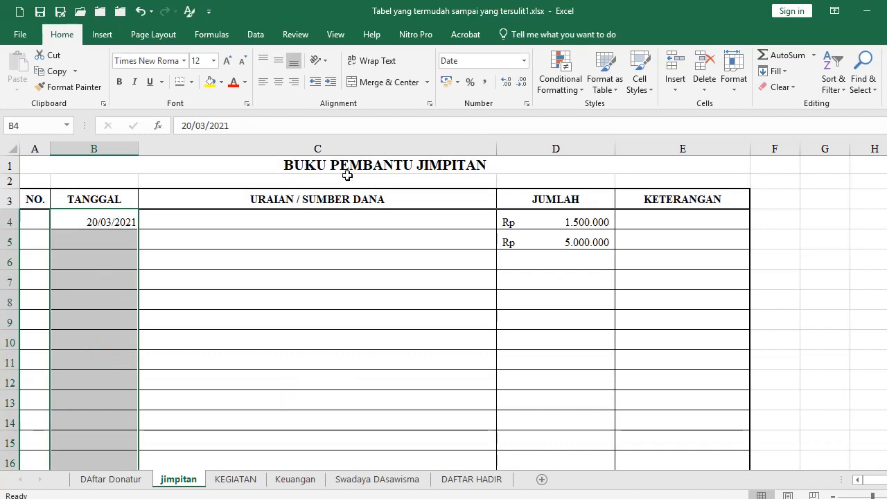
{"action": "left_click", "coordinate": [527, 105]}
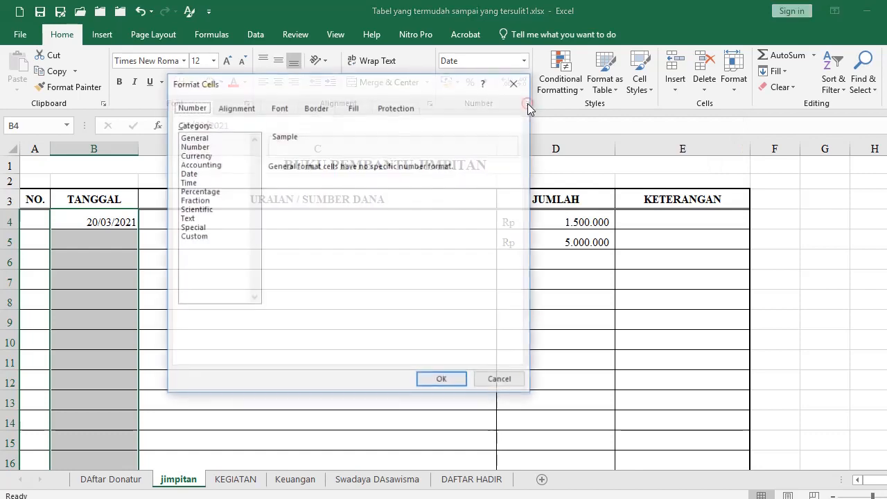
{"action": "left_click", "coordinate": [190, 174]}
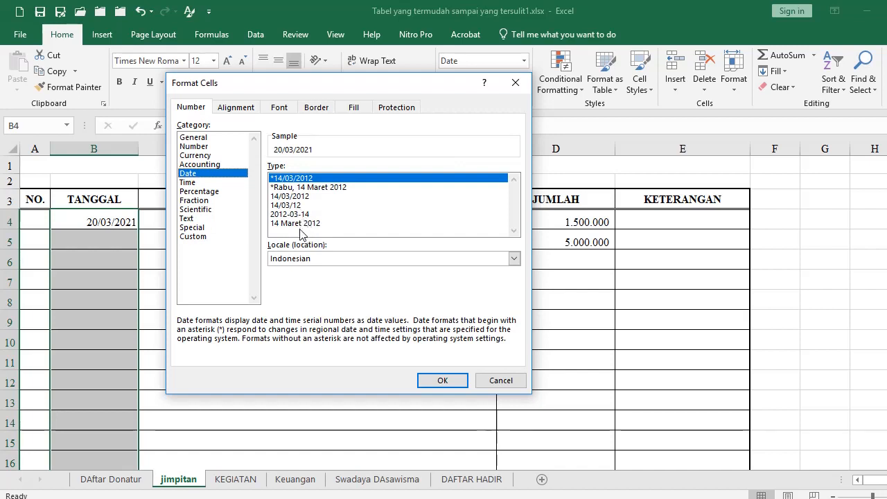
{"action": "left_click", "coordinate": [283, 223]}
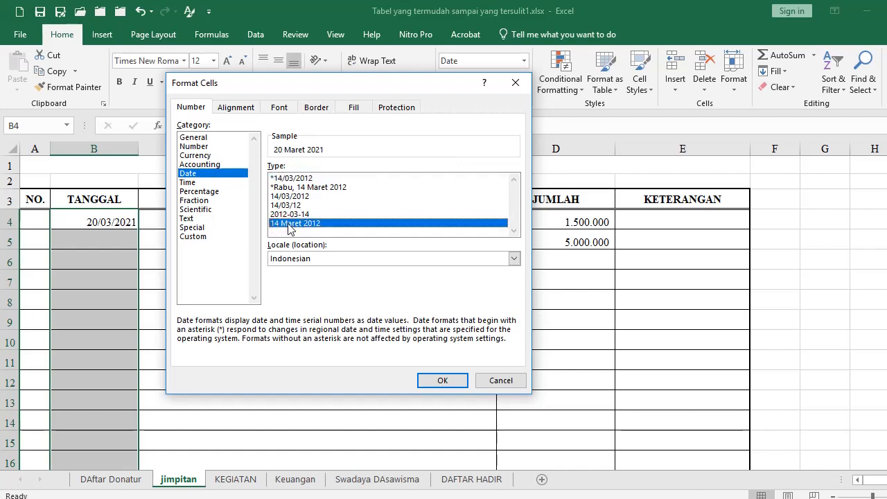
{"action": "left_click", "coordinate": [431, 380]}
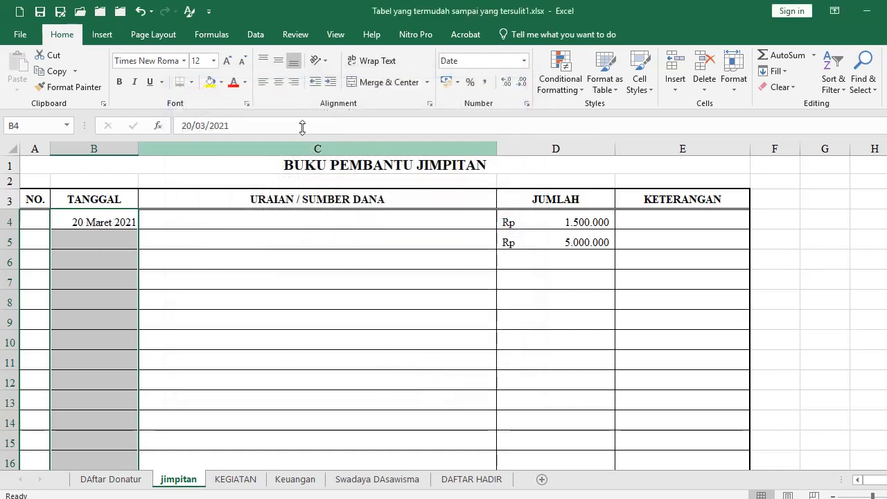
{"action": "left_click", "coordinate": [277, 81]}
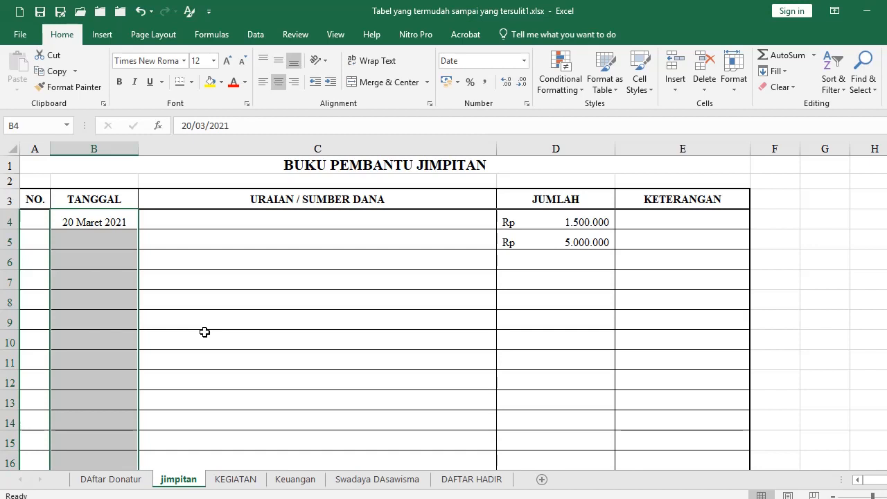
{"action": "left_click", "coordinate": [295, 480]}
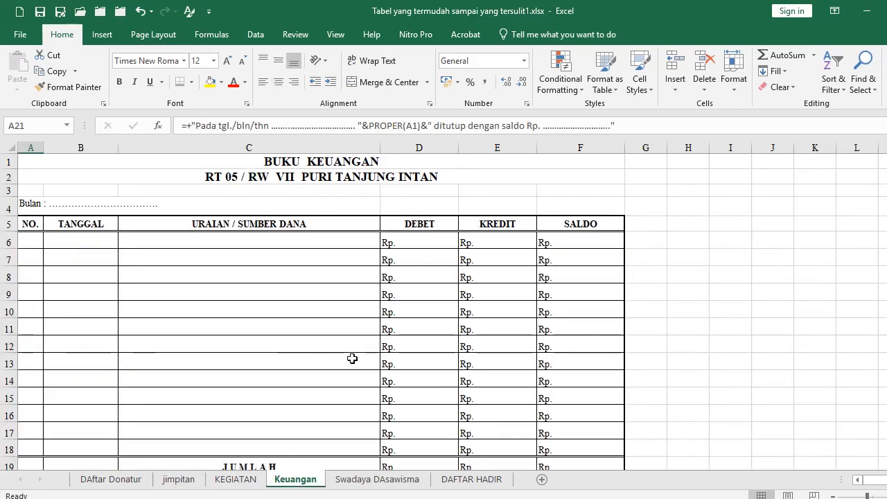
Delete the Rp. placeholders in D6:F19 across the DEBET, KREDIT and SALDO columns
{"action": "scroll", "coordinate": [346, 307], "scroll_direction": "down", "scroll_amount": 1}
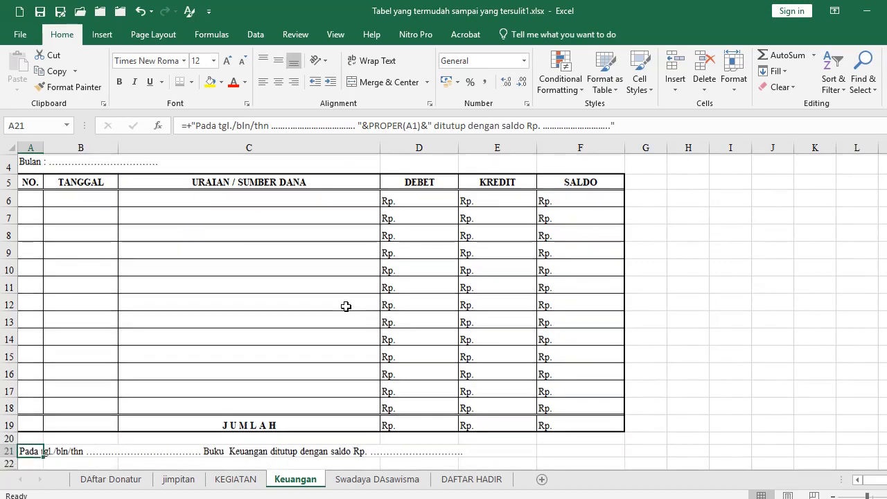
{"action": "scroll", "coordinate": [396, 323], "scroll_direction": "up", "scroll_amount": 1}
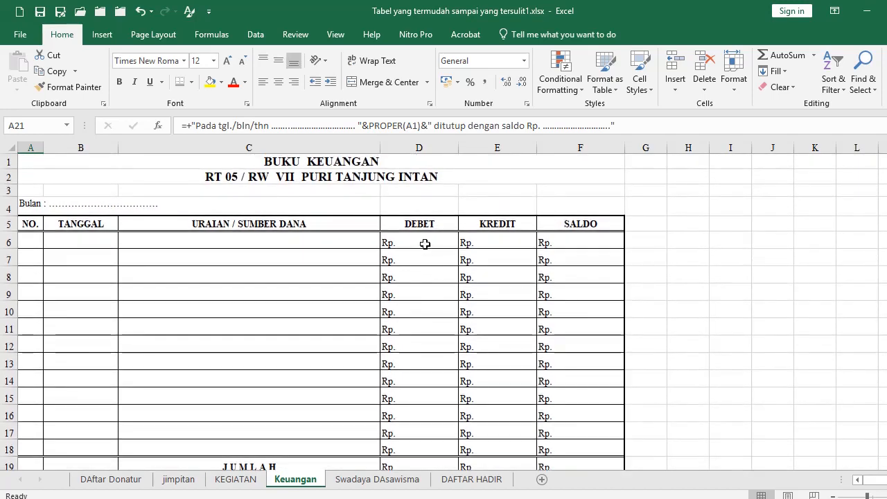
{"action": "left_click_drag", "start_coordinate": [419, 241], "coordinate": [446, 417]}
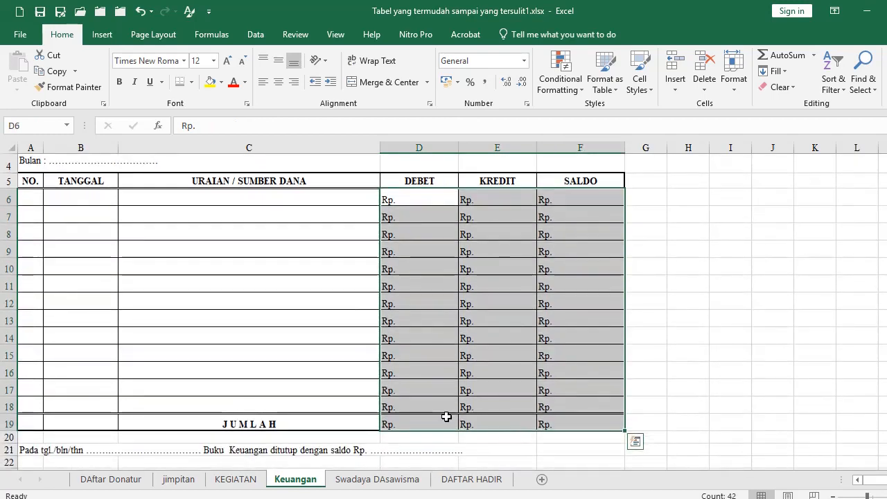
{"action": "scroll", "coordinate": [447, 416], "scroll_direction": "up", "scroll_amount": 1}
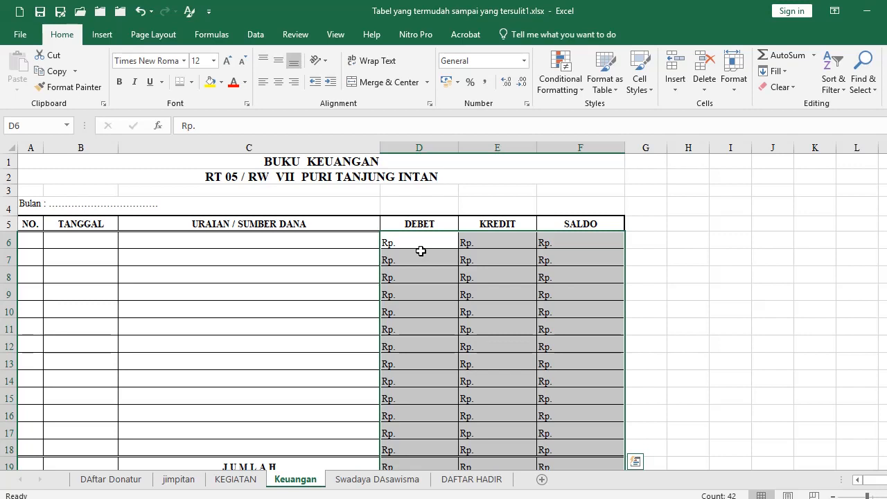
{"action": "key", "text": "Delete"}
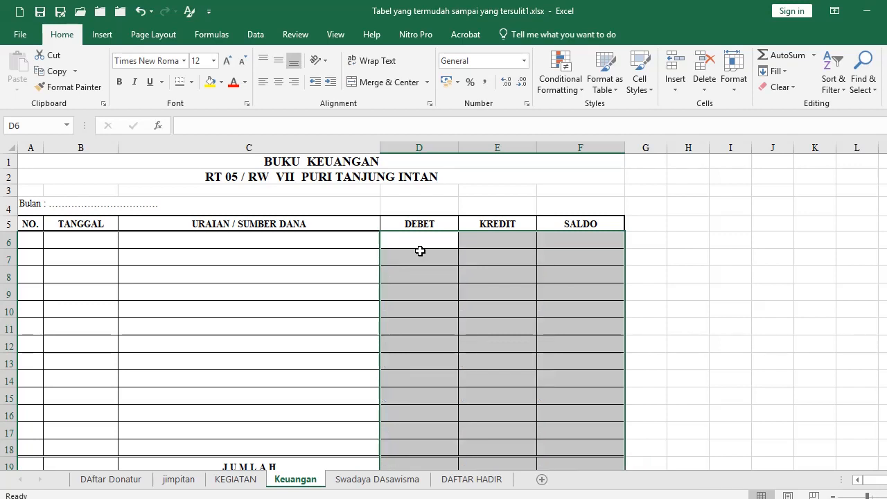
{"action": "left_click", "coordinate": [80, 242]}
{"action": "left_click", "coordinate": [413, 242]}
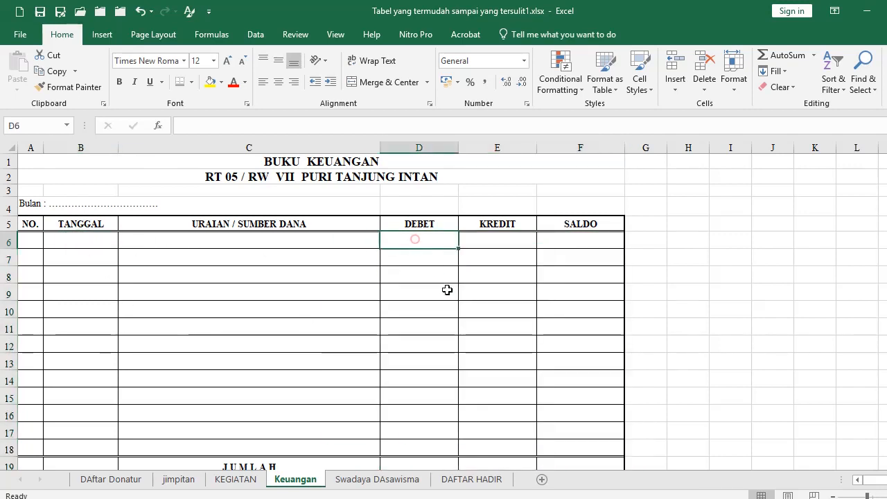
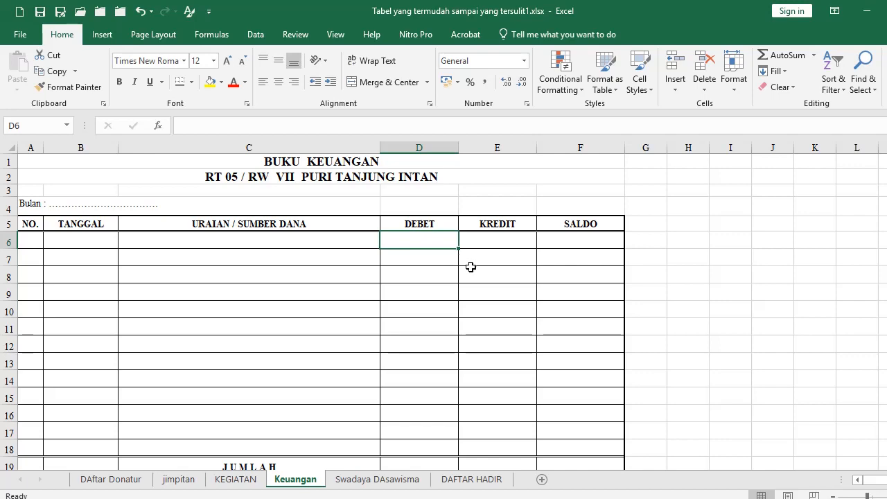
Format D6:F19 as Accounting with the Rp symbol and 0 decimal places
{"action": "scroll", "coordinate": [470, 267], "scroll_direction": "down", "scroll_amount": 2}
{"action": "left_click", "coordinate": [576, 371], "text": "shift"}
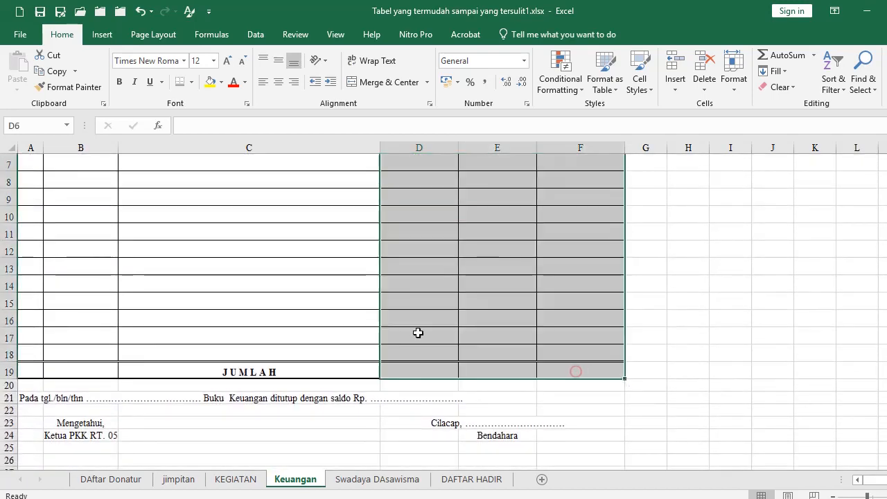
{"action": "scroll", "coordinate": [435, 312], "scroll_direction": "up", "scroll_amount": 2}
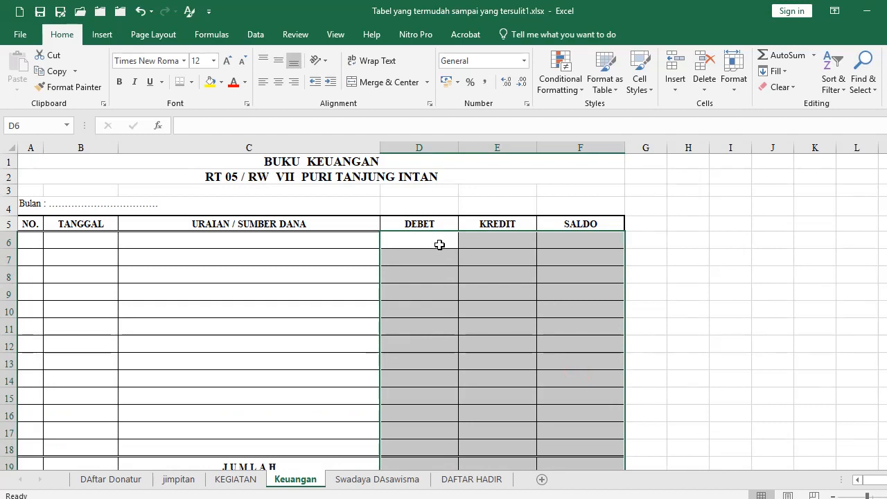
{"action": "scroll", "coordinate": [449, 285], "scroll_direction": "down", "scroll_amount": 2}
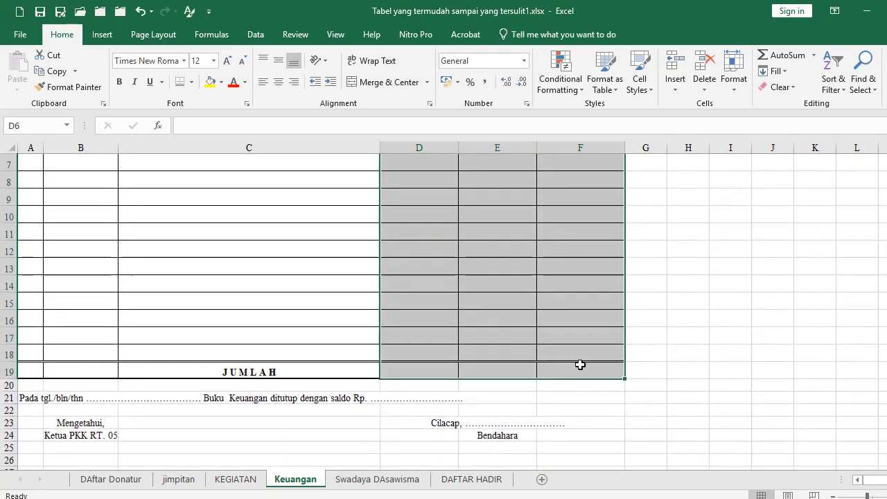
{"action": "scroll", "coordinate": [583, 373], "scroll_direction": "up", "scroll_amount": 2}
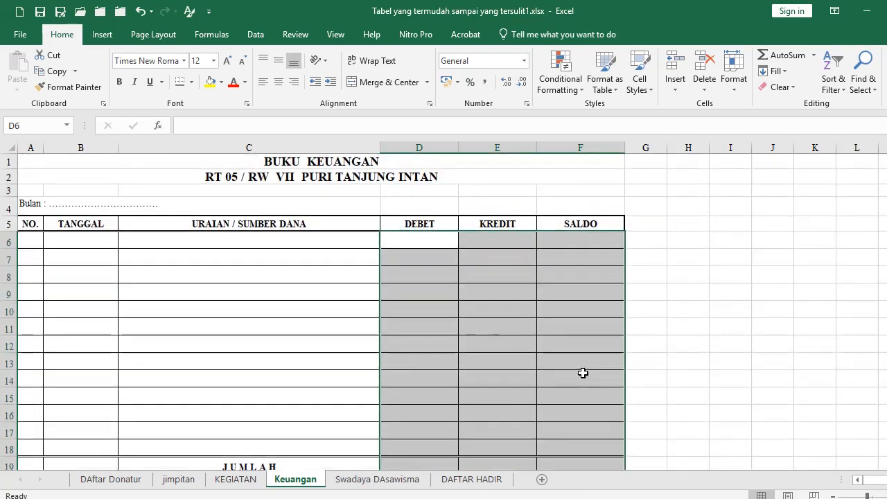
{"action": "left_click", "coordinate": [527, 104]}
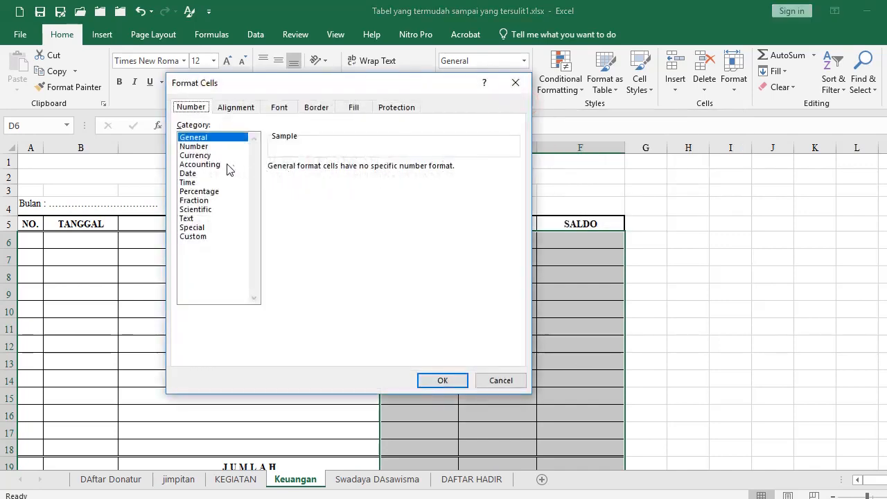
{"action": "left_click", "coordinate": [227, 165]}
{"action": "left_click", "coordinate": [433, 381]}
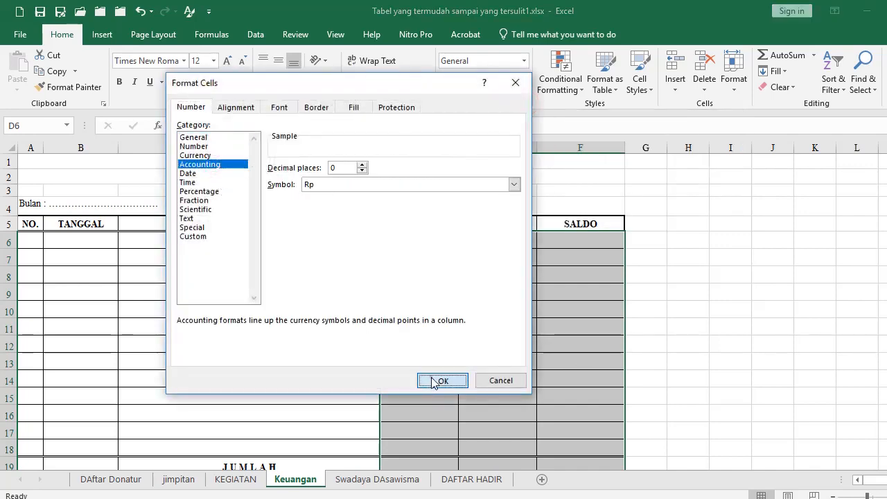
{"action": "left_click", "coordinate": [410, 241]}
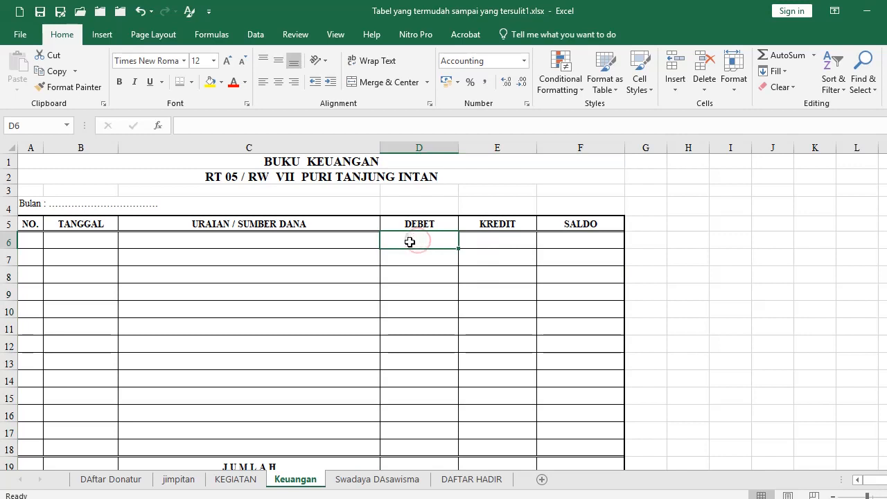
Enter 15.000.000 as the debit in D6 and 1.000.000 as the credit in E6
{"action": "type", "text": "15.000.0"}
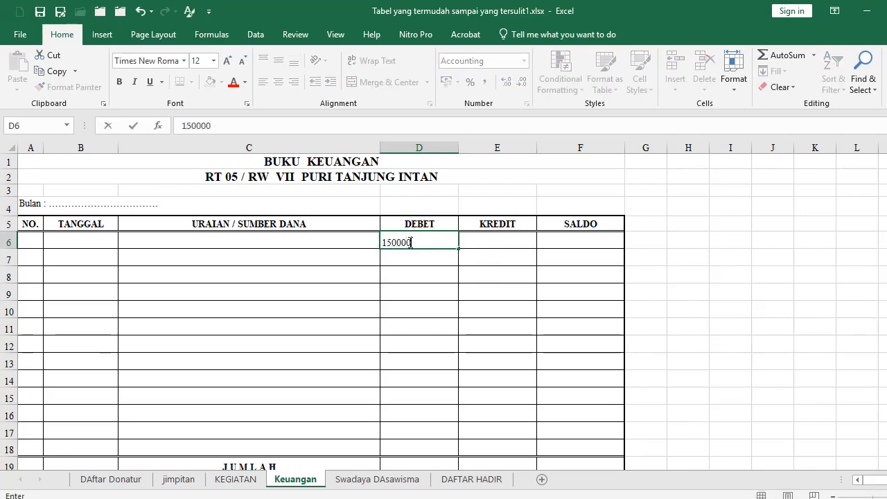
{"action": "type", "text": "00"}
{"action": "key", "text": "Return"}
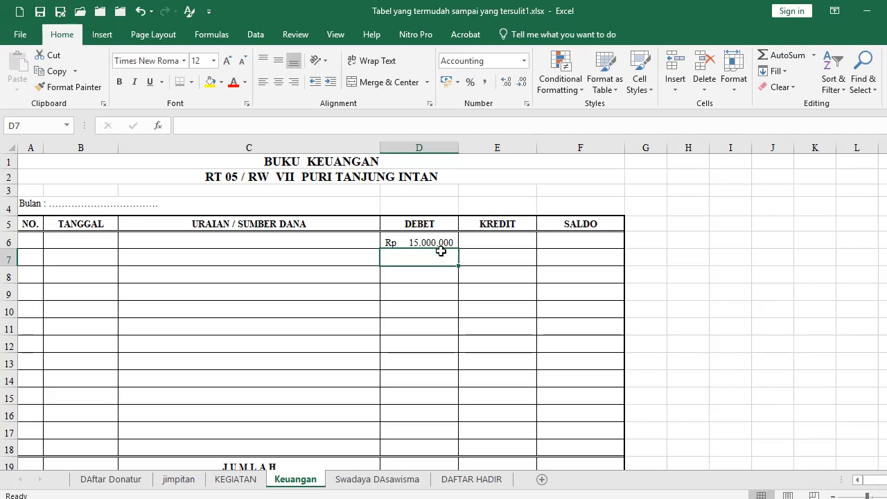
{"action": "left_click", "coordinate": [489, 235]}
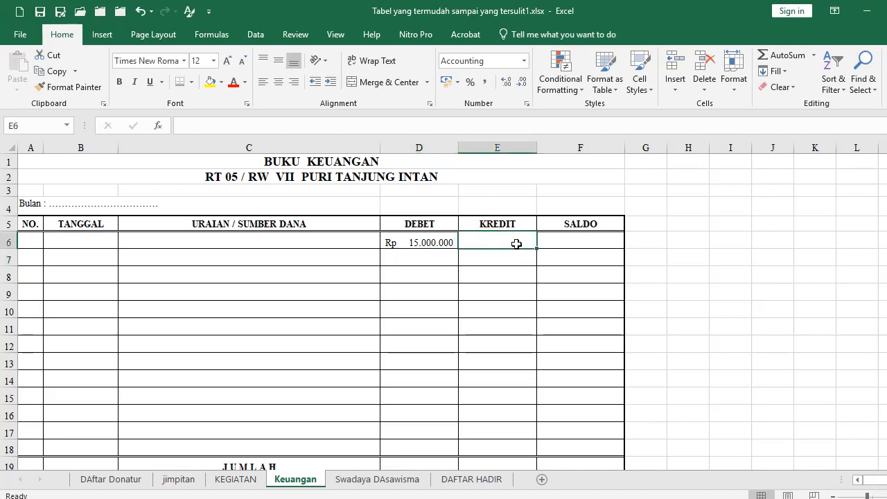
{"action": "type", "text": "1.0"}
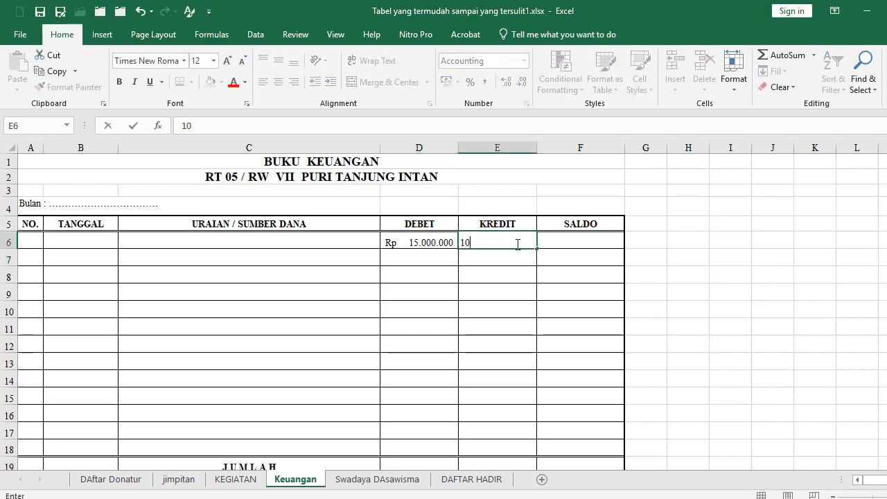
{"action": "type", "text": "00"}
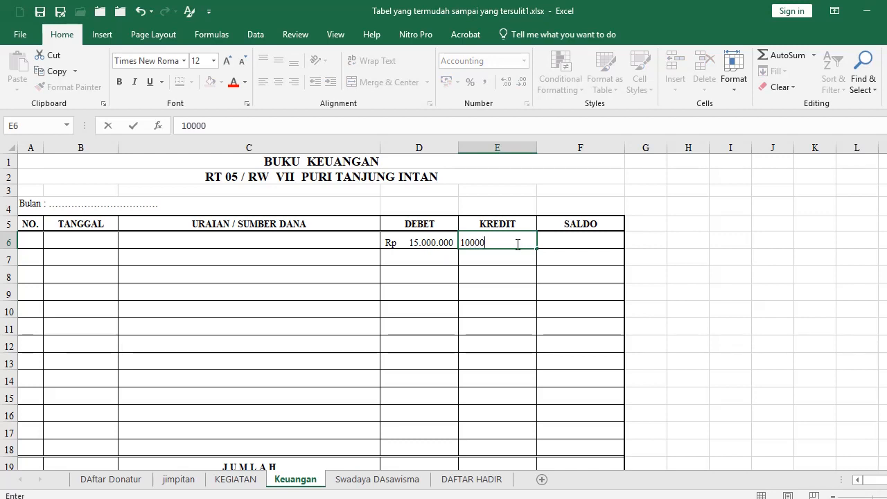
{"action": "type", "text": ".000"}
{"action": "key", "text": "Return"}
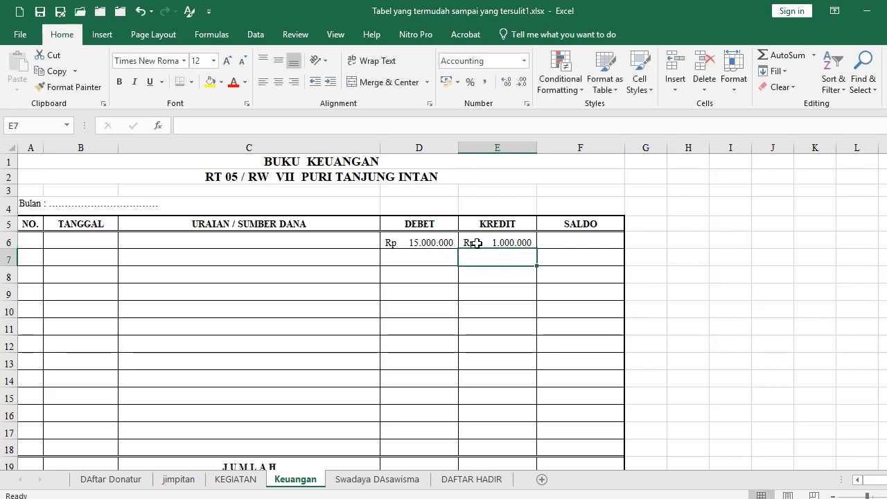
{"action": "left_click", "coordinate": [582, 239]}
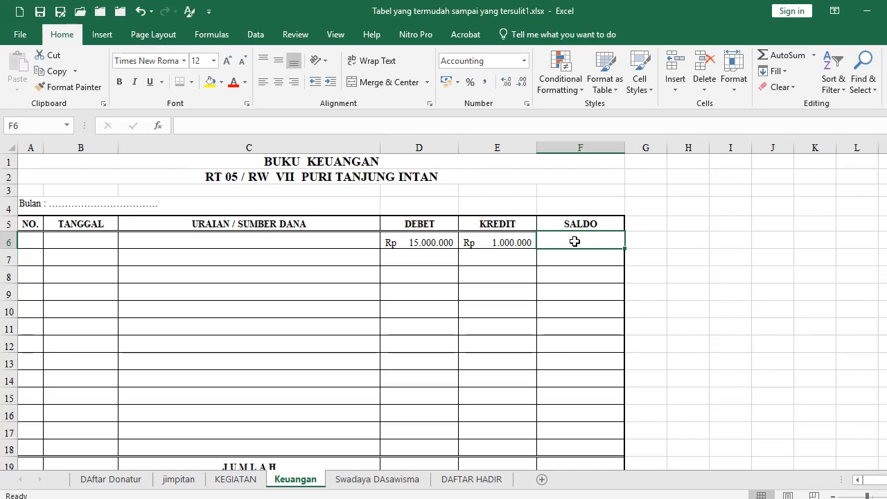
{"action": "type", "text": "="}
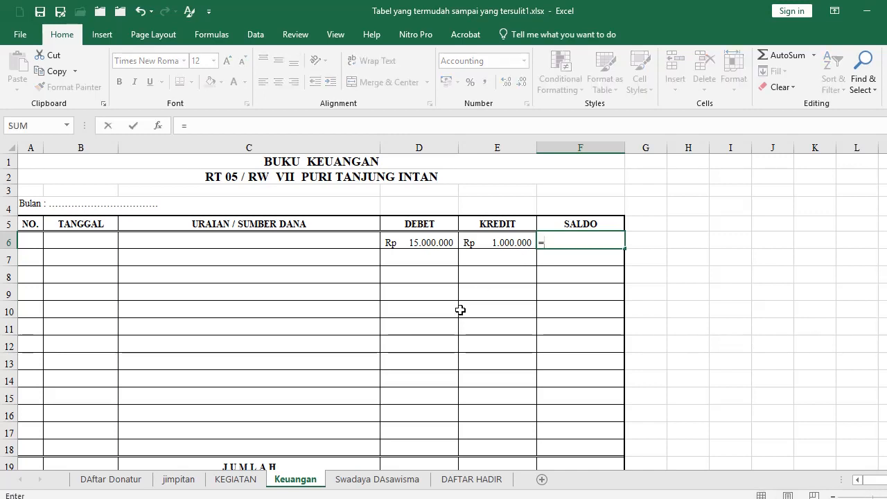
Set SALDO in F6 to =D6-E6 (Rp 14.000.000), then switch to the Swadaya DAsawisma sheet
{"action": "left_click", "coordinate": [425, 240]}
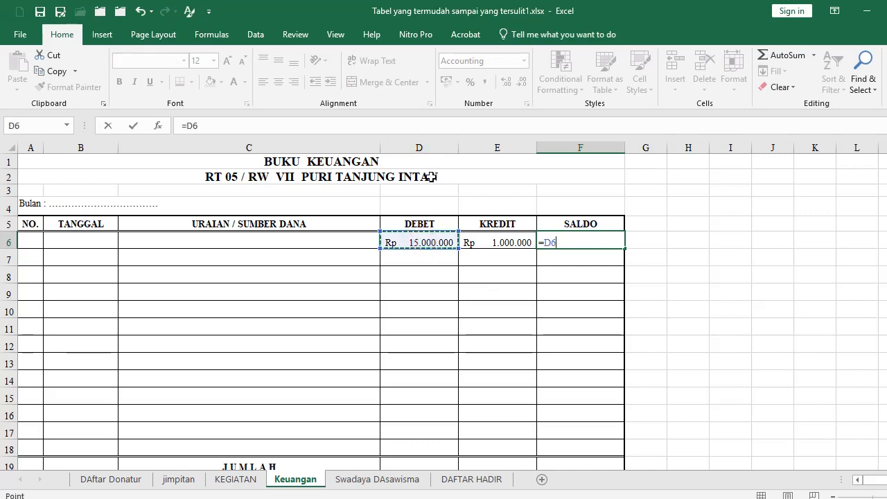
{"action": "type", "text": "-"}
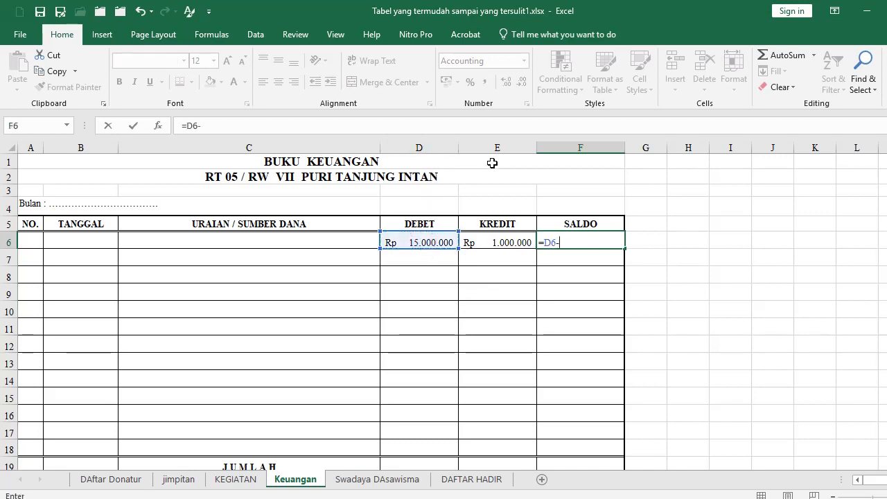
{"action": "left_click", "coordinate": [498, 240]}
{"action": "key", "text": "Return"}
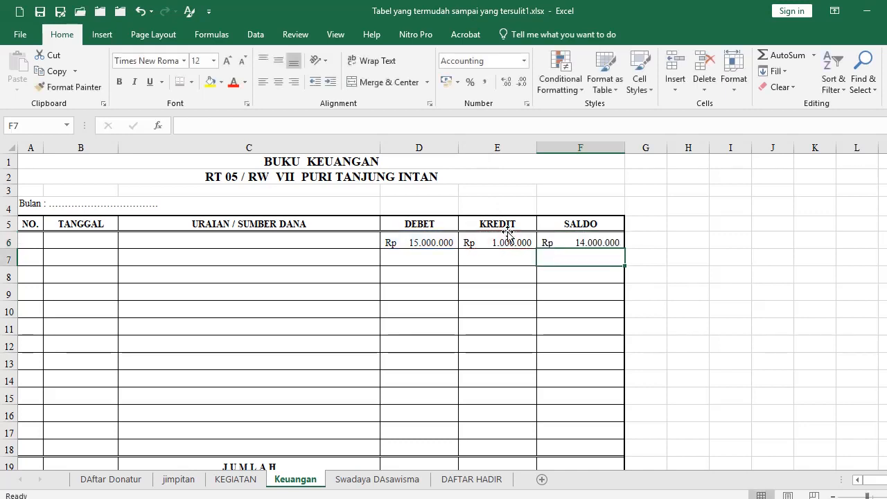
{"action": "left_click", "coordinate": [416, 258]}
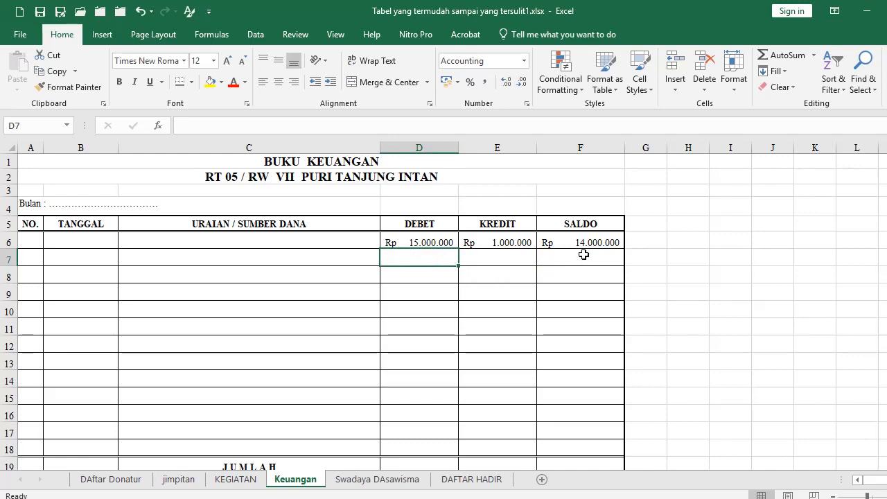
{"action": "key", "text": "ctrl+Page_Down"}
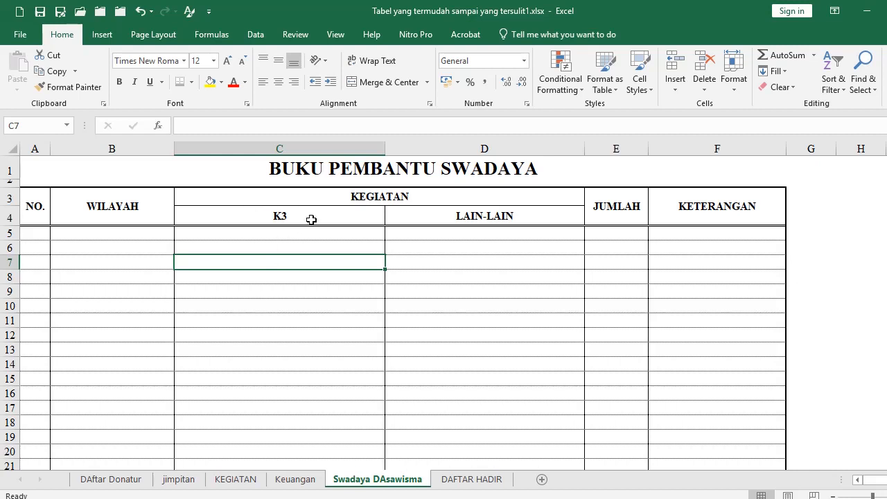
Insert six blank rows above the PKK table
{"action": "left_click", "coordinate": [228, 196]}
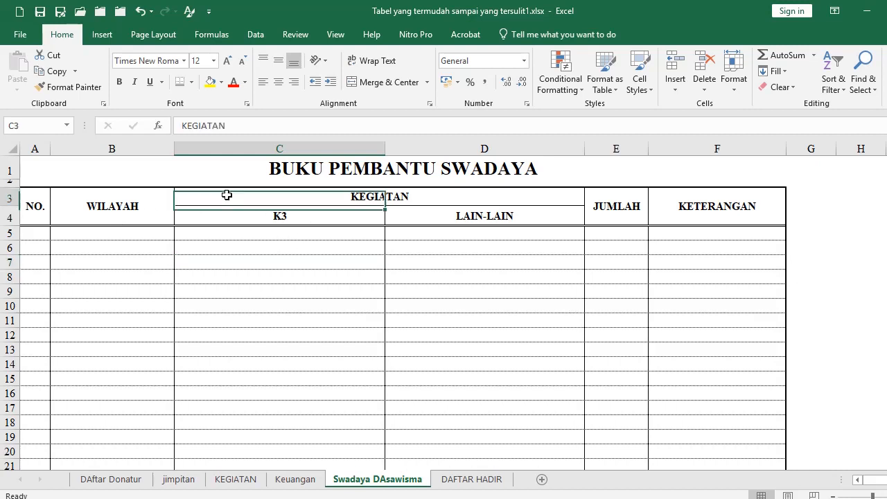
{"action": "key", "text": "shift+Down"}
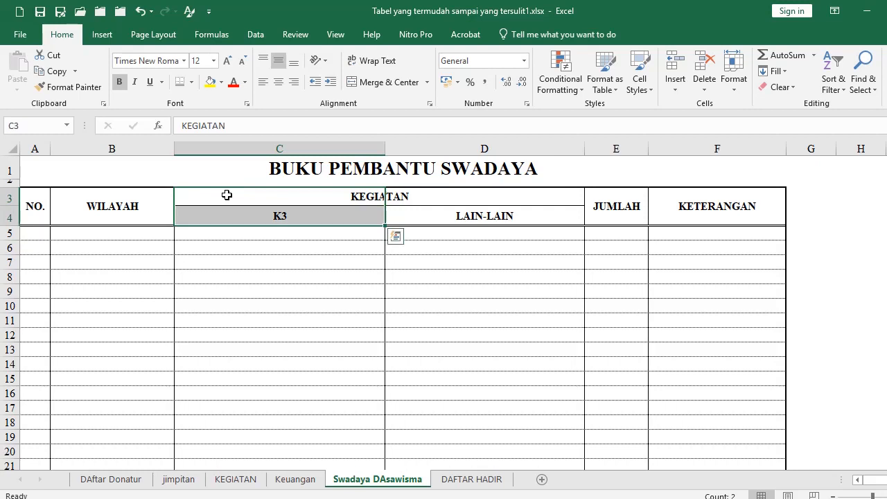
{"action": "key", "text": "alt+i"}
{"action": "key", "text": "r"}
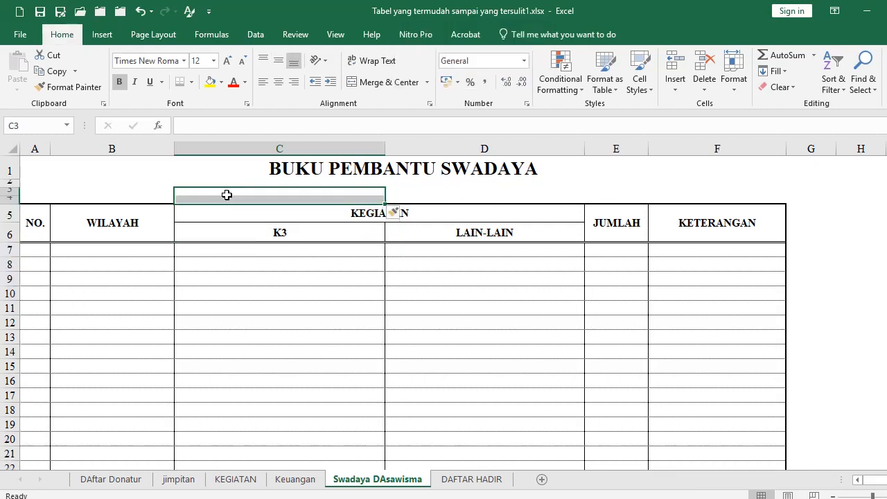
{"action": "key", "text": "alt+i"}
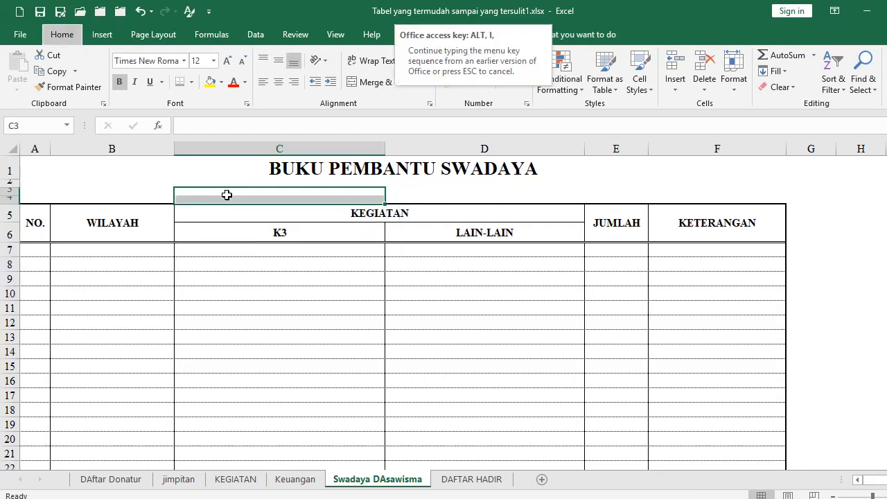
{"action": "key", "text": "r"}
{"action": "key", "text": "alt+i"}
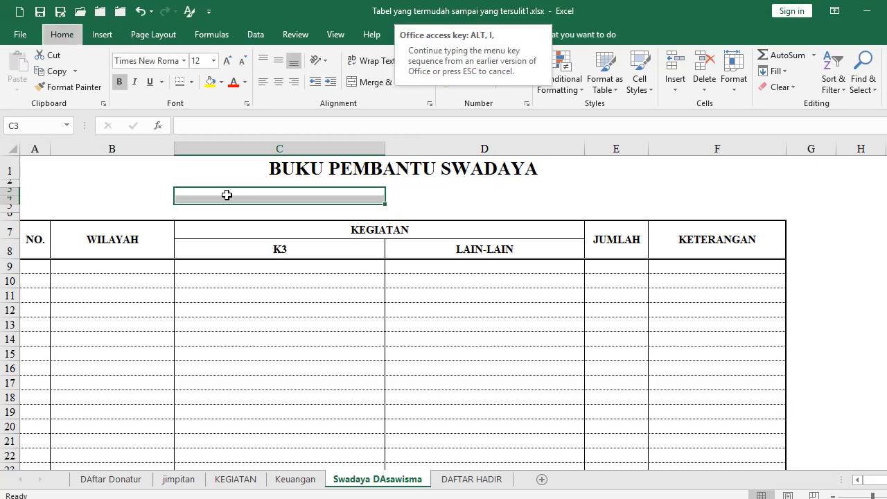
{"action": "key", "text": "r"}
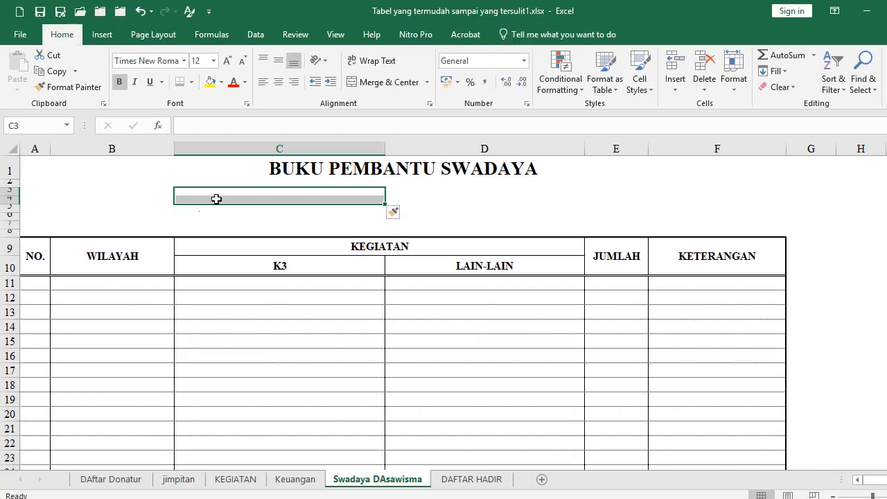
Check the original table's merged KEGIATAN header C9:D10 and its K3 cell
{"action": "left_click", "coordinate": [248, 344]}
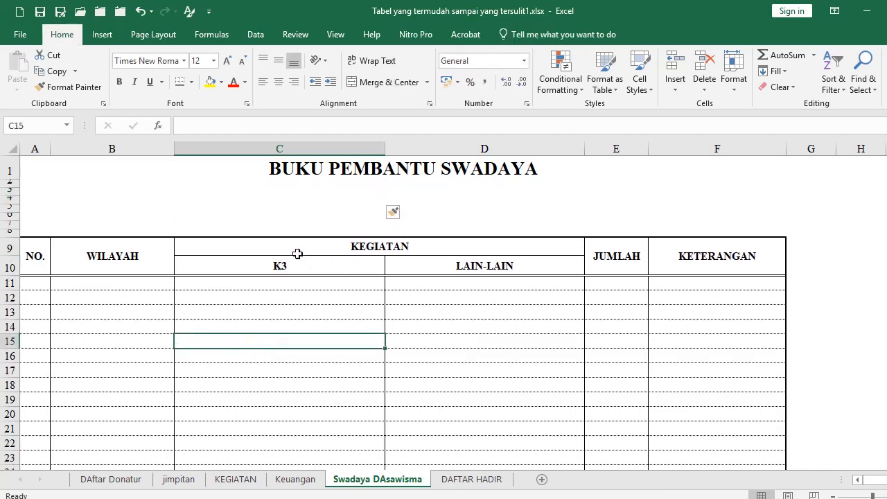
{"action": "left_click", "coordinate": [200, 251]}
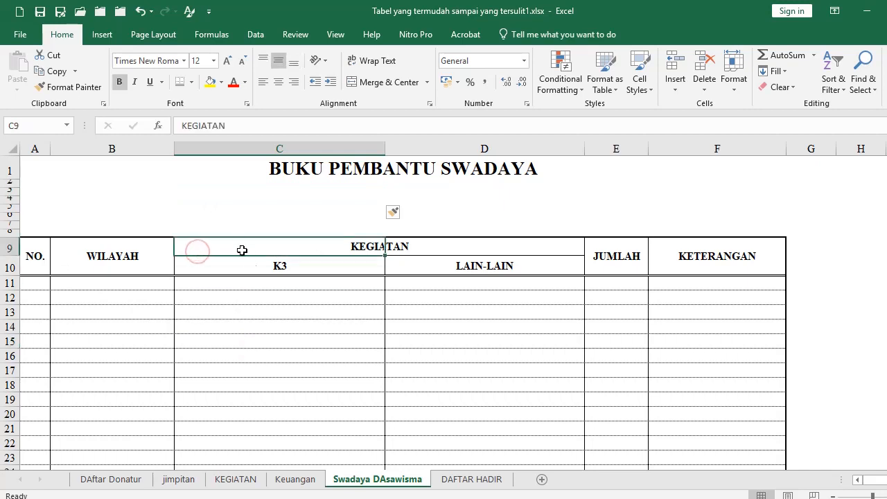
{"action": "left_click", "coordinate": [275, 329]}
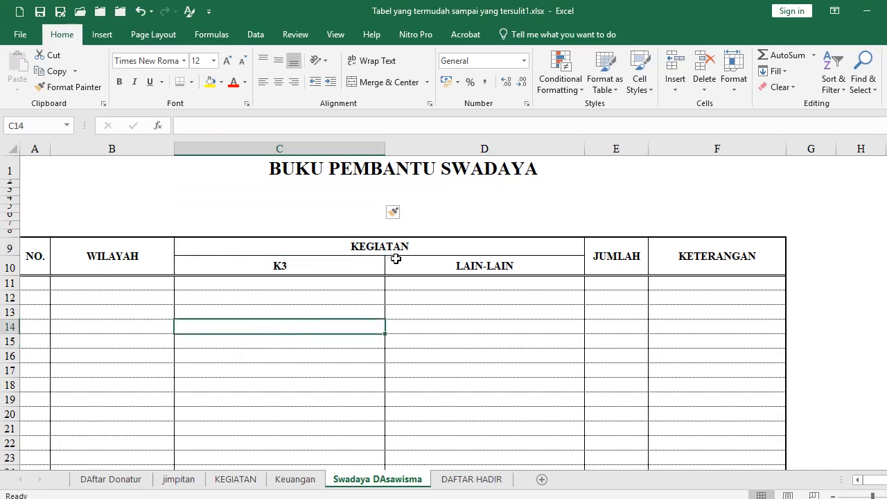
{"action": "left_click_drag", "start_coordinate": [327, 251], "coordinate": [414, 261]}
{"action": "left_click", "coordinate": [325, 298]}
{"action": "left_click", "coordinate": [307, 260]}
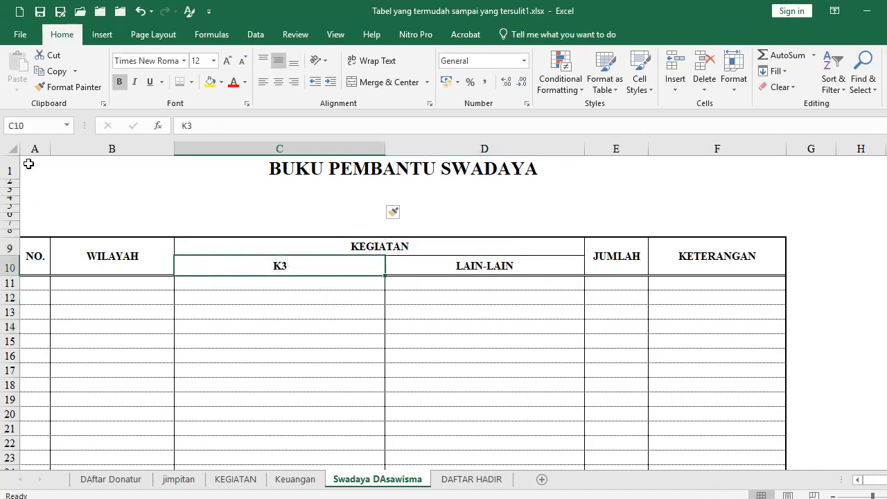
AutoFit the height of rows 2–8 with Alt, O, R, A
{"action": "left_click_drag", "start_coordinate": [28, 164], "coordinate": [34, 236]}
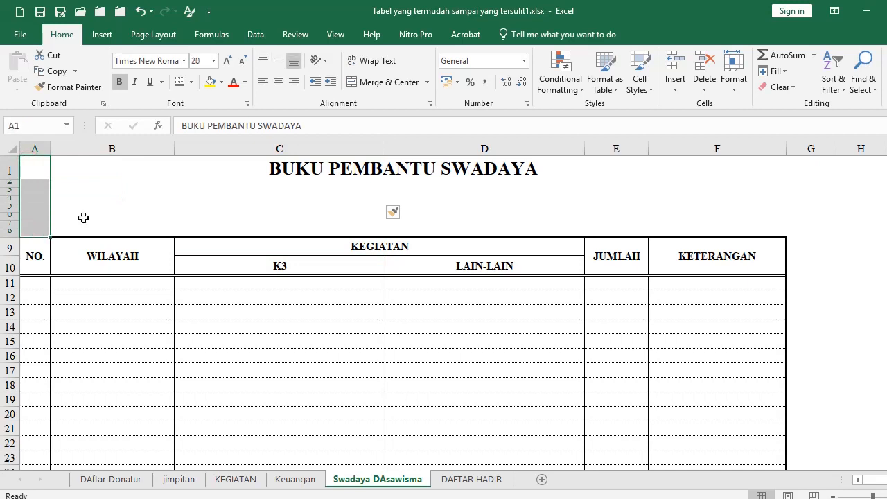
{"action": "key", "text": "alt+o"}
{"action": "key", "text": "r"}
{"action": "key", "text": "a"}
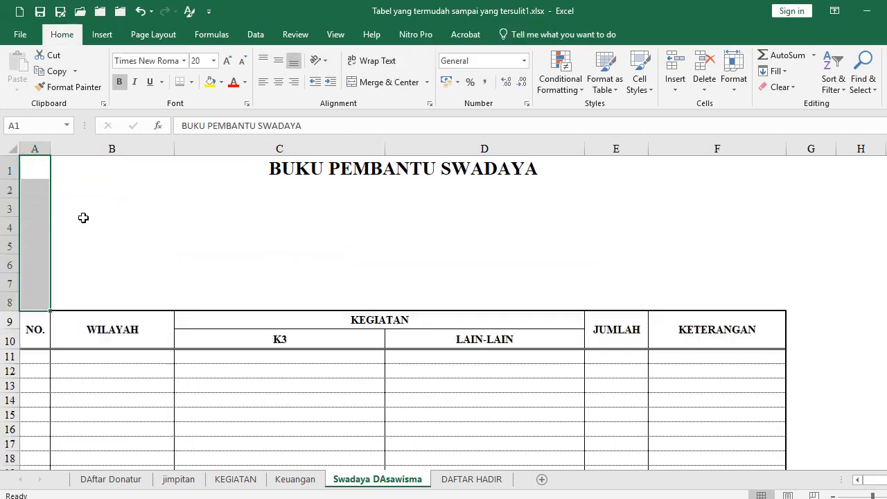
{"action": "left_click", "coordinate": [46, 214]}
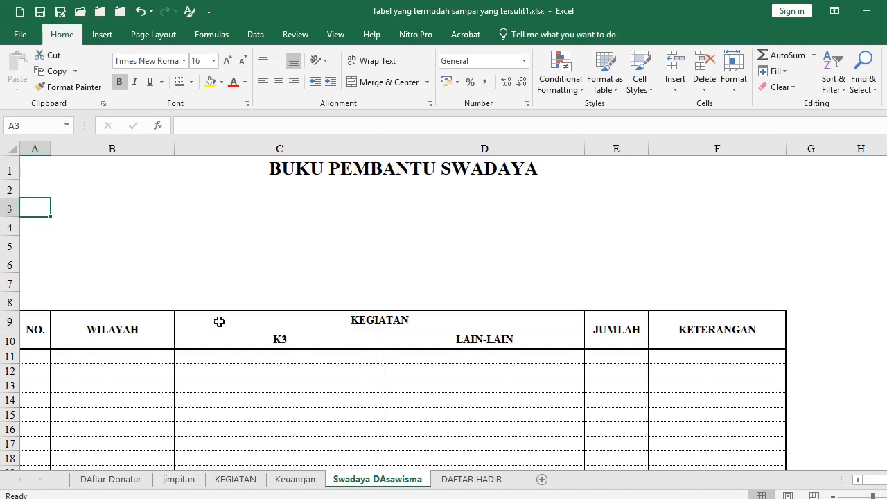
{"action": "left_click_drag", "start_coordinate": [218, 320], "coordinate": [498, 334]}
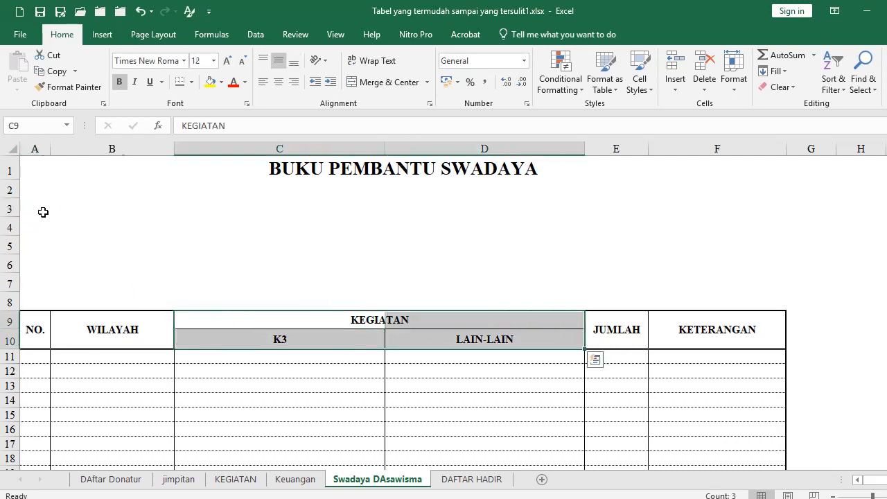
{"action": "left_click", "coordinate": [41, 208]}
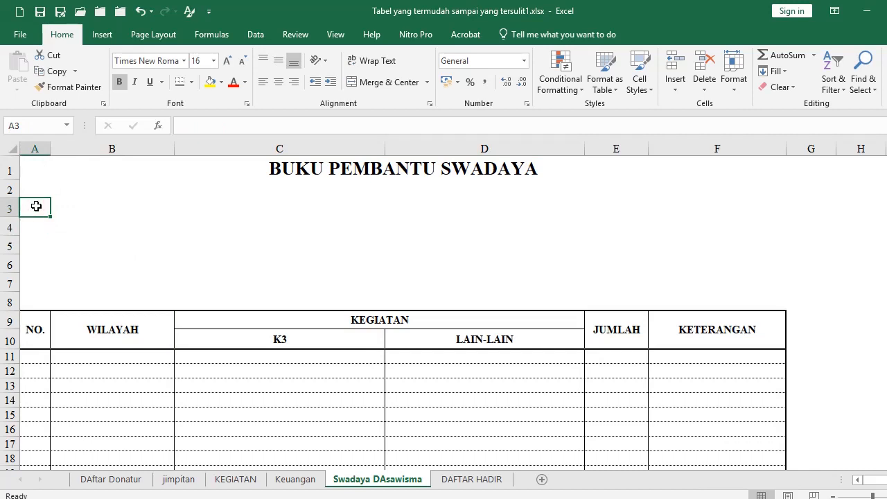
Change A2:F8 horizontal alignment from Center Across Selection to General
{"action": "type", "text": "NO"}
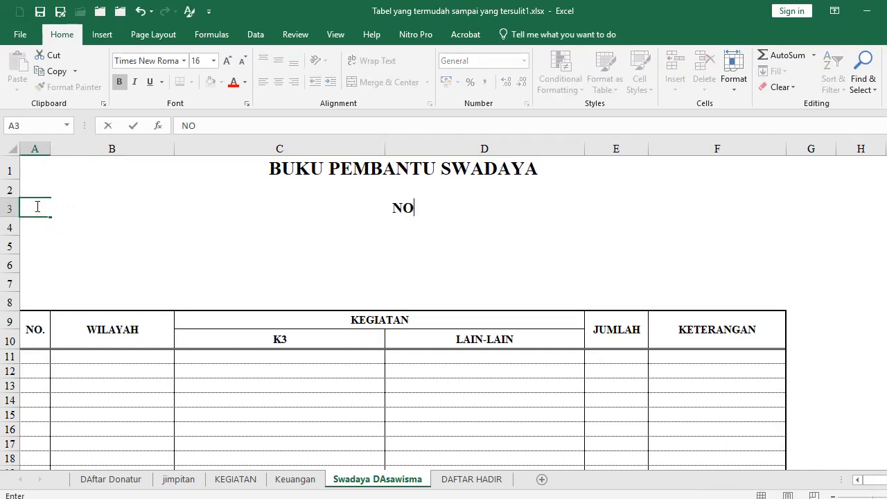
{"action": "key", "text": "Escape"}
{"action": "left_click_drag", "start_coordinate": [34, 184], "coordinate": [724, 296]}
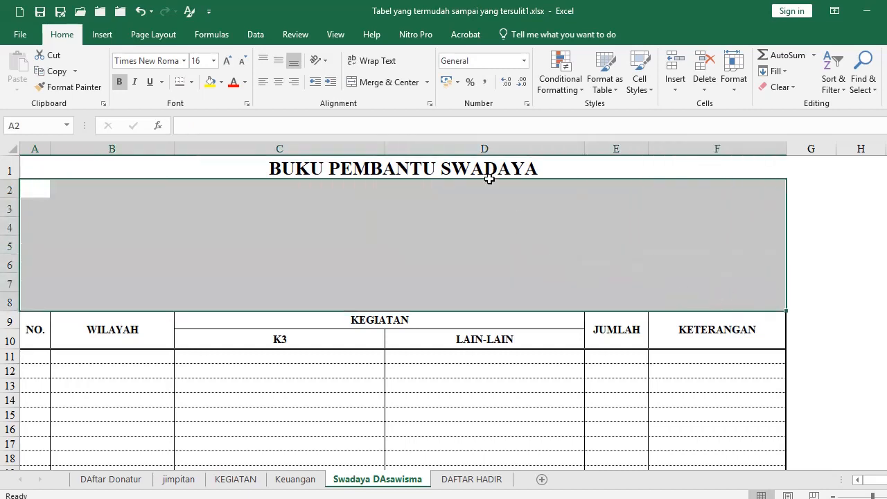
{"action": "left_click", "coordinate": [429, 101]}
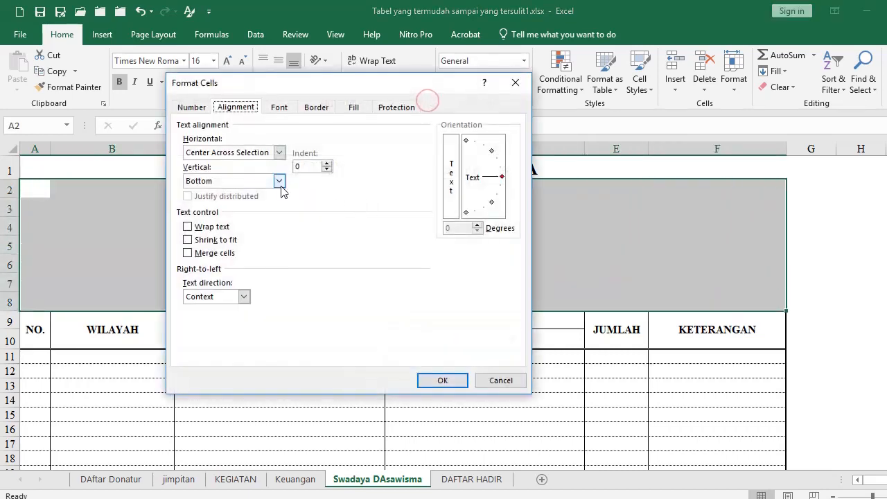
{"action": "left_click", "coordinate": [237, 153]}
{"action": "left_click", "coordinate": [233, 173]}
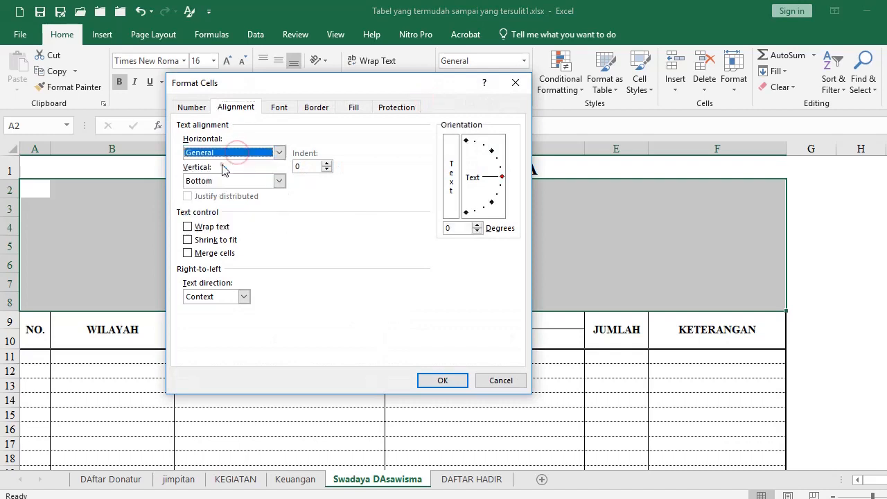
{"action": "left_click", "coordinate": [439, 383]}
{"action": "left_click", "coordinate": [47, 211]}
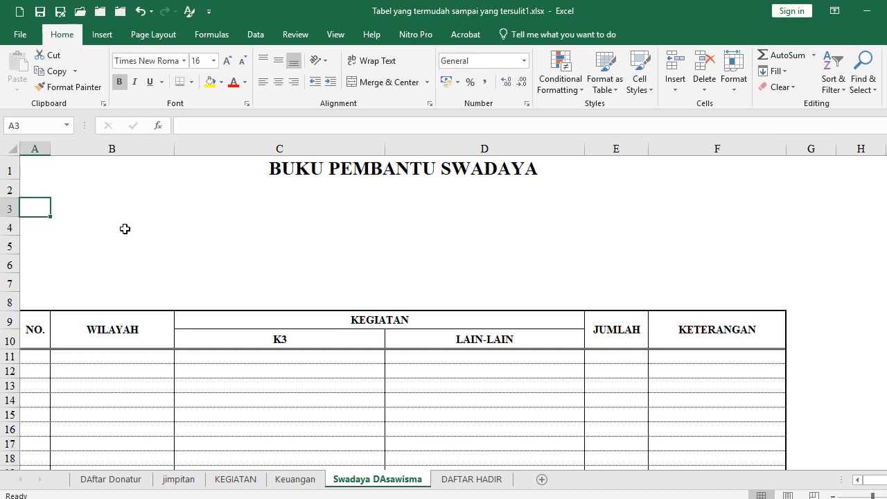
Type the labels NO, WILAYAH and KEGIATAN into A3:C3
{"action": "type", "text": "NO"}
{"action": "key", "text": "Tab"}
{"action": "type", "text": "W"}
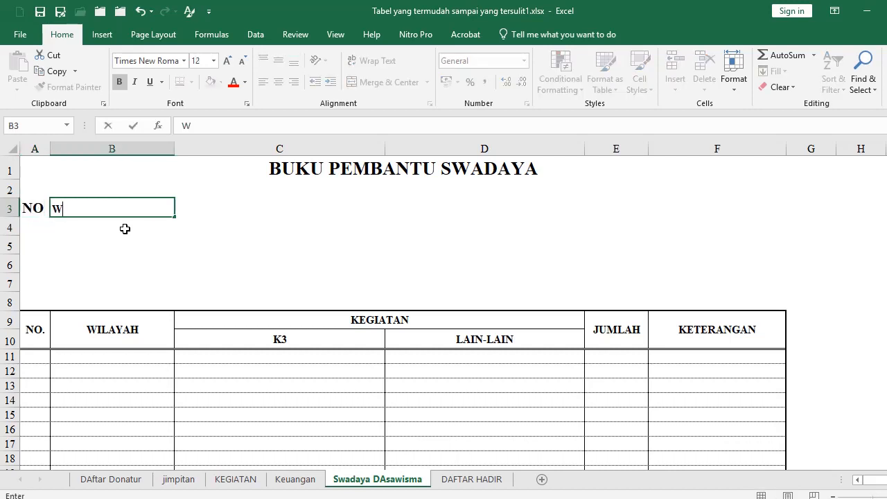
{"action": "type", "text": "ILAYAH"}
{"action": "key", "text": "Tab"}
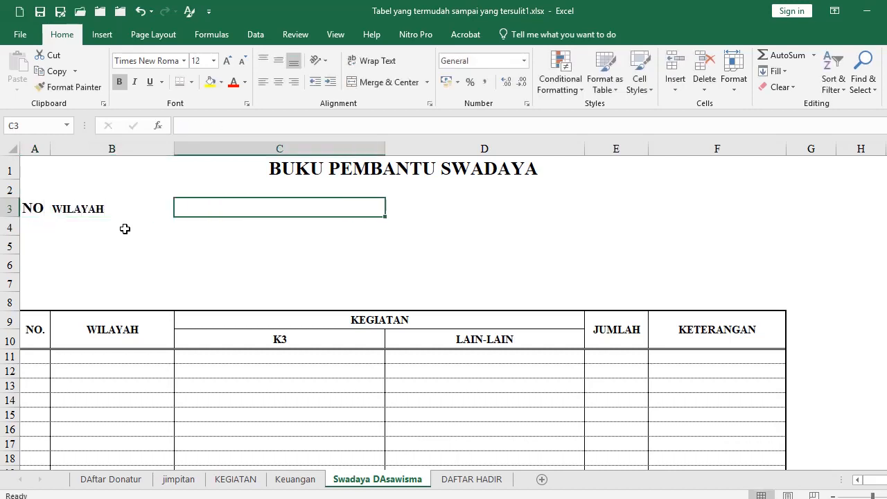
{"action": "type", "text": "KEGIATAN"}
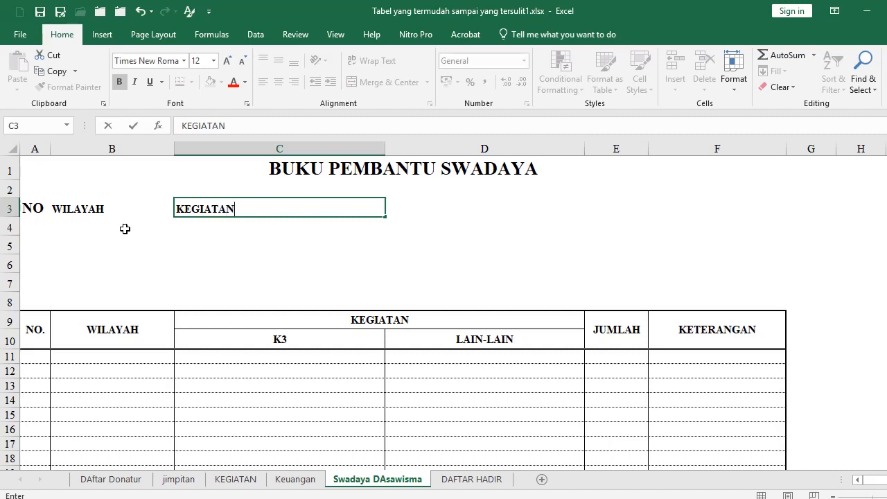
{"action": "key", "text": "Return"}
{"action": "key", "text": "Tab"}
{"action": "key", "text": "Tab"}
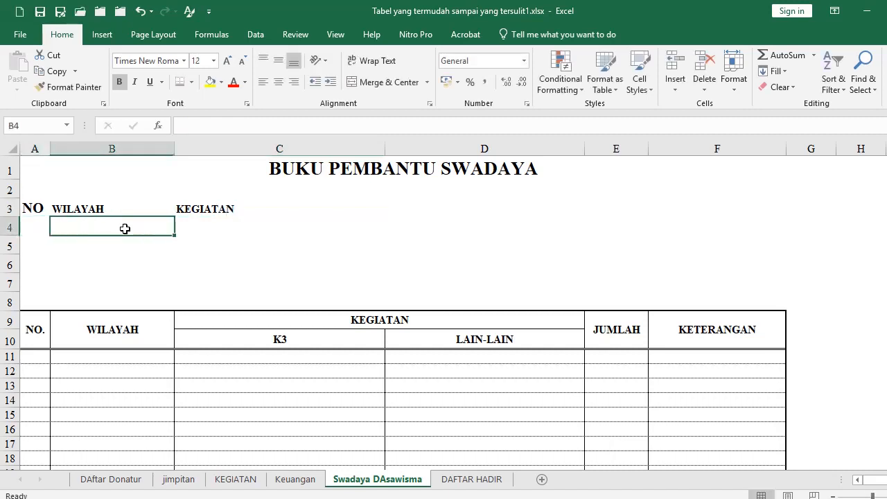
Enter K3 and LAIN-LAIN in C4:D4, then JUMLAH in E3 and KETERANGAN in F3
{"action": "type", "text": "k"}
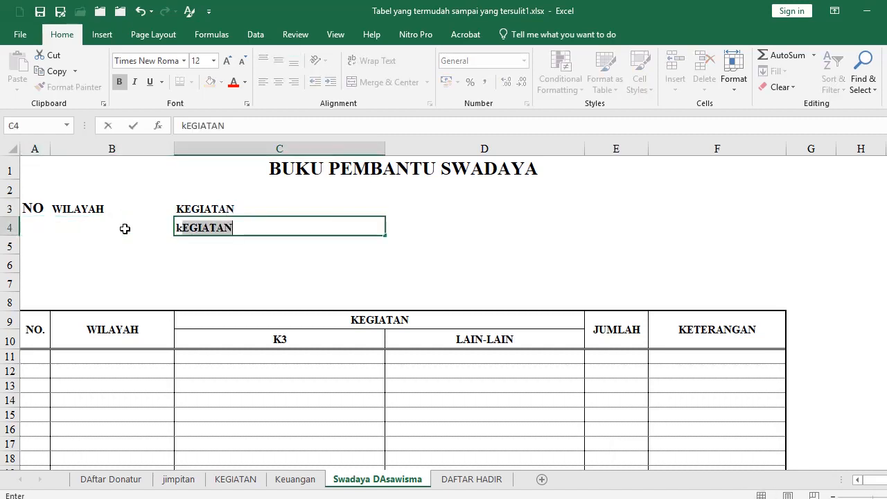
{"action": "key", "text": "BackSpace"}
{"action": "key", "text": "BackSpace"}
{"action": "type", "text": "K"}
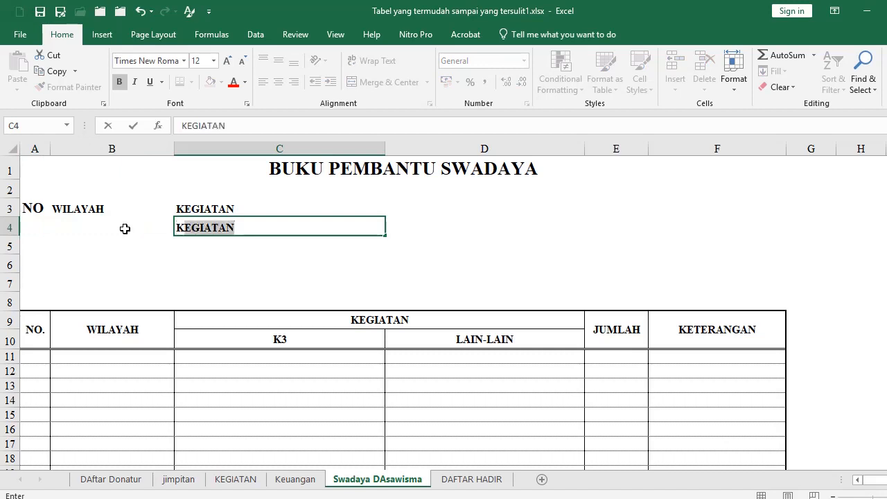
{"action": "type", "text": "3"}
{"action": "key", "text": "Tab"}
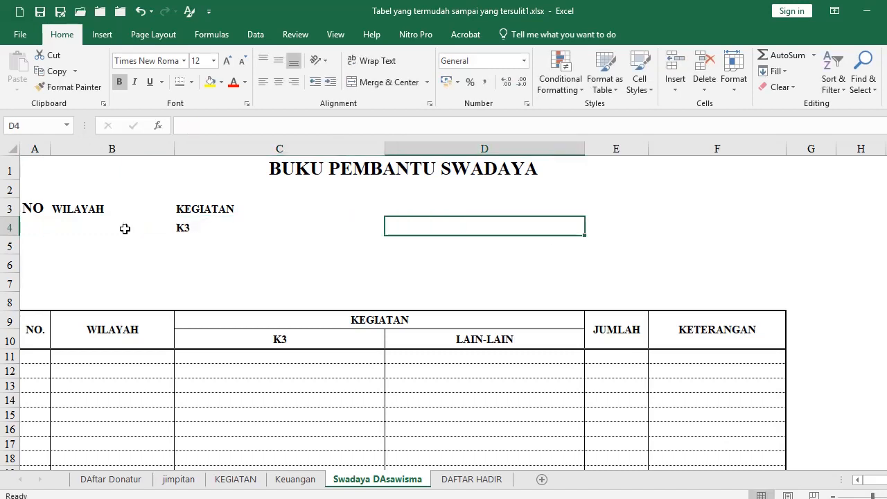
{"action": "type", "text": "LAIN-LAIN"}
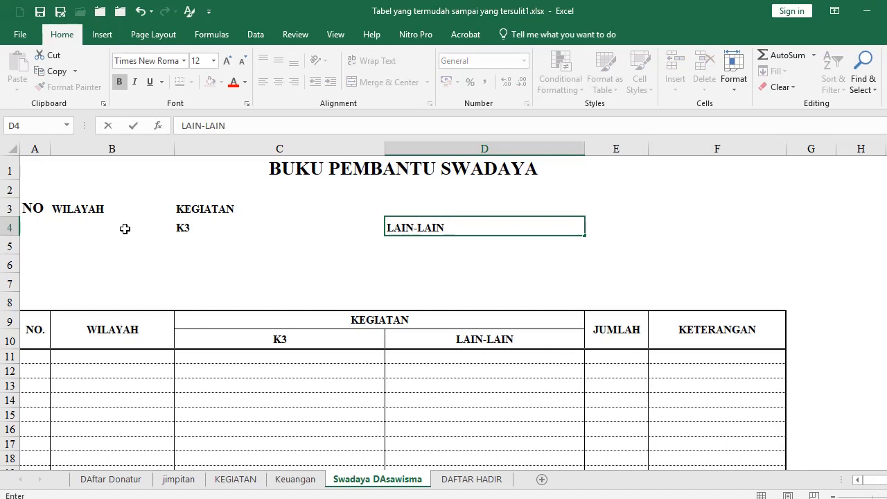
{"action": "key", "text": "Up"}
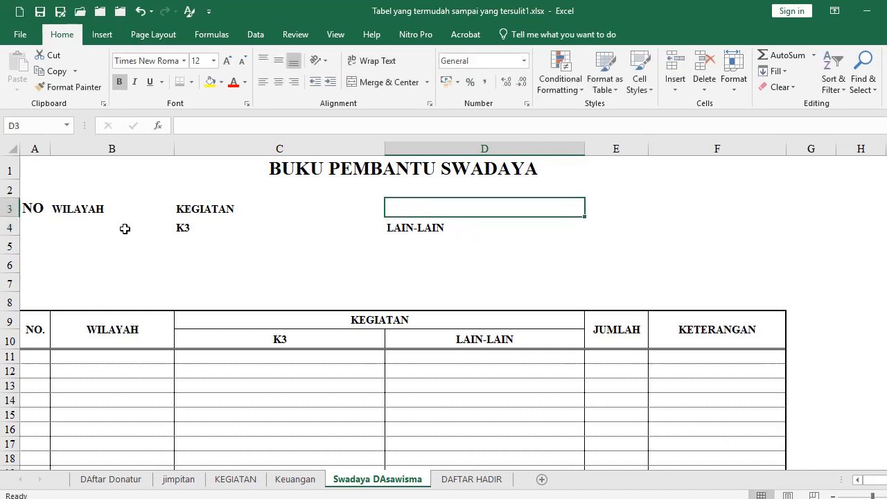
{"action": "key", "text": "Right"}
{"action": "type", "text": "JUMLAH"}
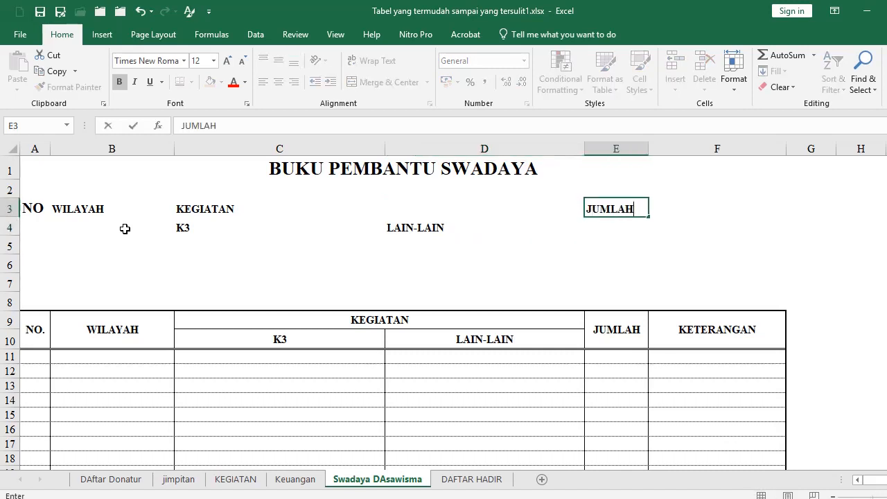
{"action": "key", "text": "Right"}
{"action": "type", "text": "KETERANGAN"}
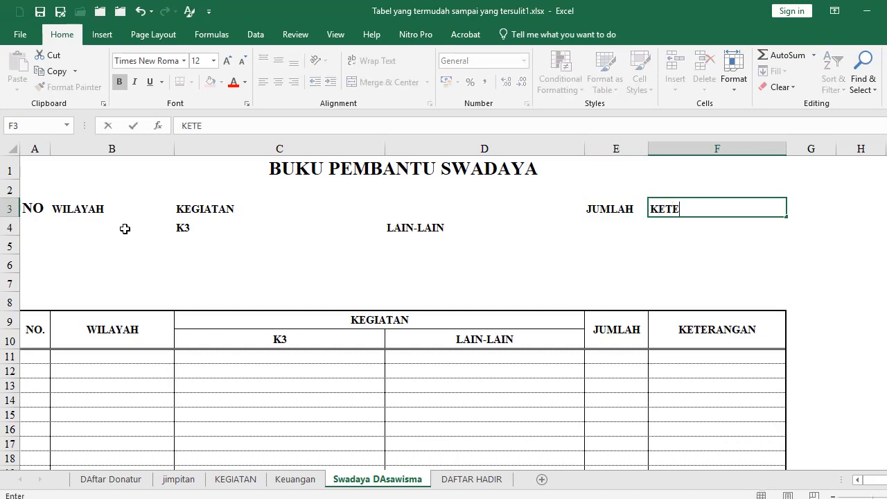
{"action": "key", "text": "Return"}
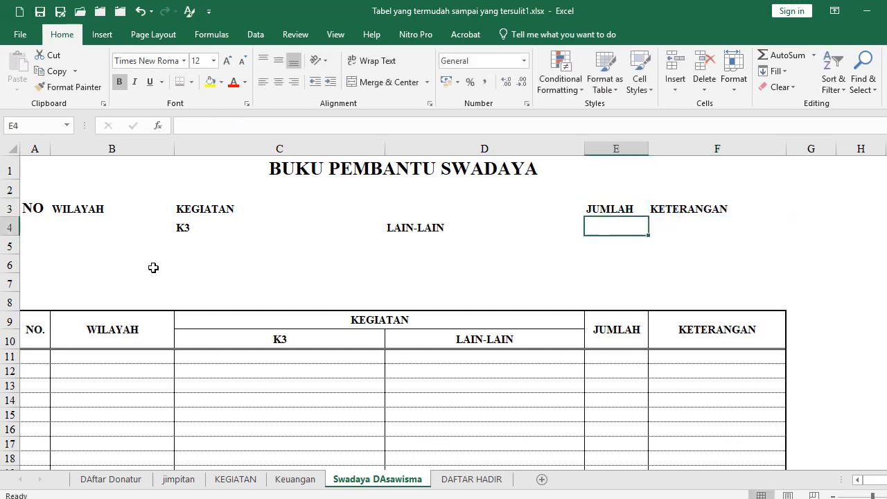
Apply All Borders to the header block A3:F7
{"action": "left_click_drag", "start_coordinate": [36, 209], "coordinate": [686, 273]}
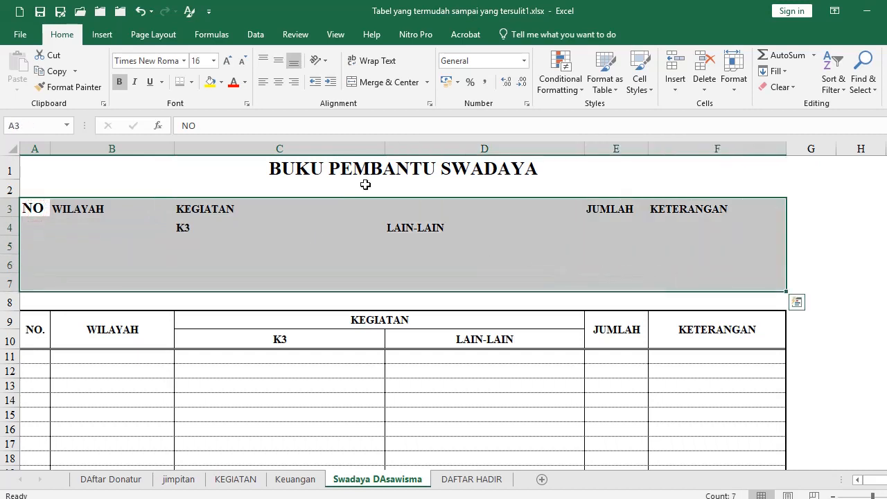
{"action": "left_click", "coordinate": [192, 82]}
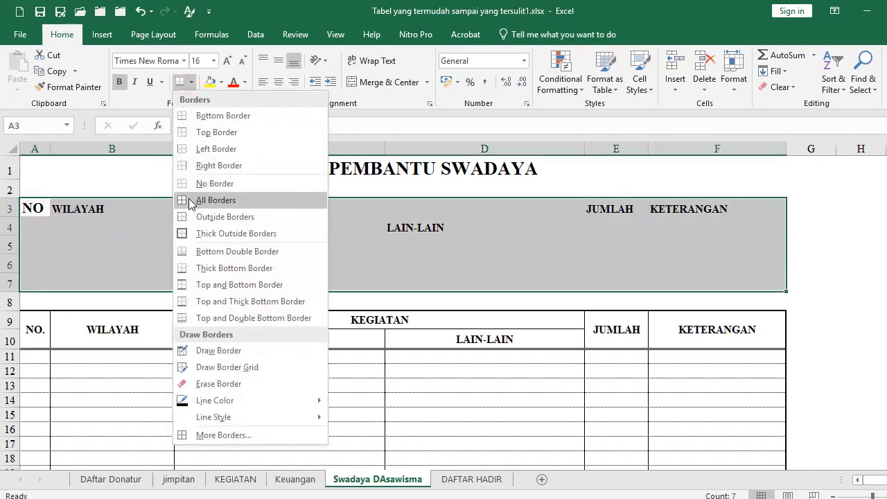
{"action": "left_click", "coordinate": [191, 200]}
{"action": "left_click", "coordinate": [294, 258]}
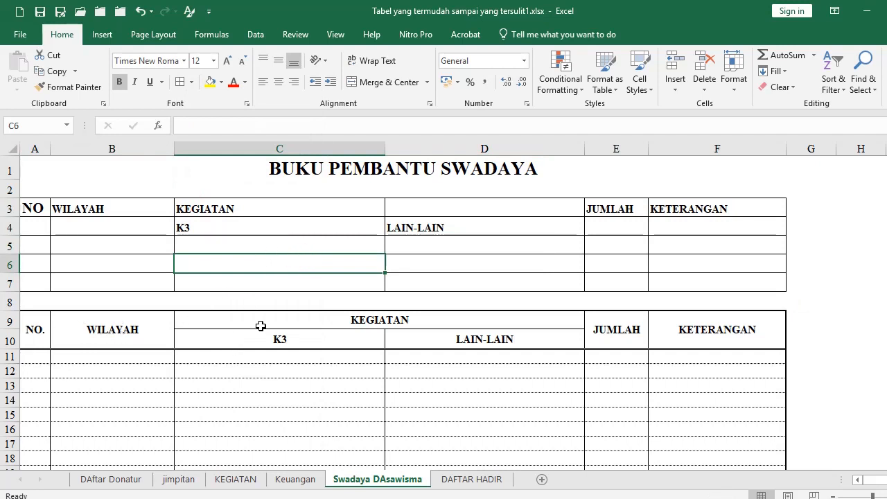
{"action": "left_click_drag", "start_coordinate": [261, 326], "coordinate": [395, 333]}
{"action": "left_click", "coordinate": [242, 266]}
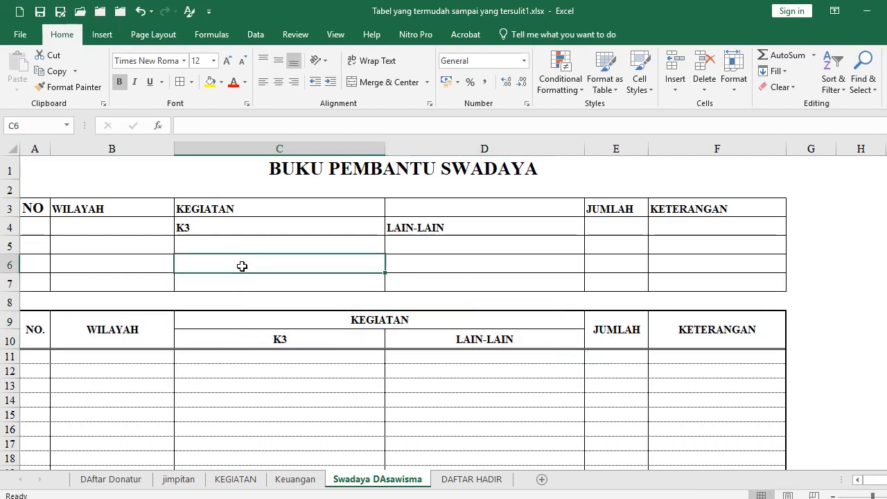
Set the font size of A3:F7 to 14
{"action": "left_click_drag", "start_coordinate": [34, 208], "coordinate": [720, 286]}
{"action": "left_click", "coordinate": [207, 61]}
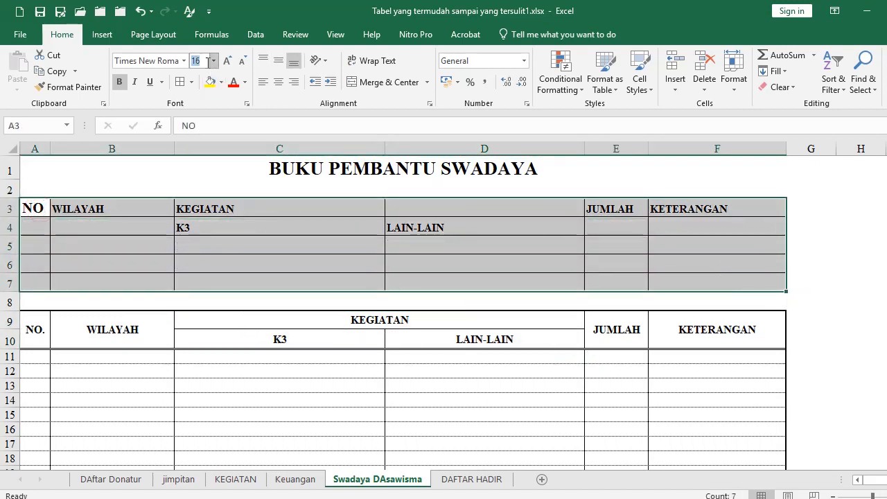
{"action": "type", "text": "1"}
{"action": "key", "text": "Return"}
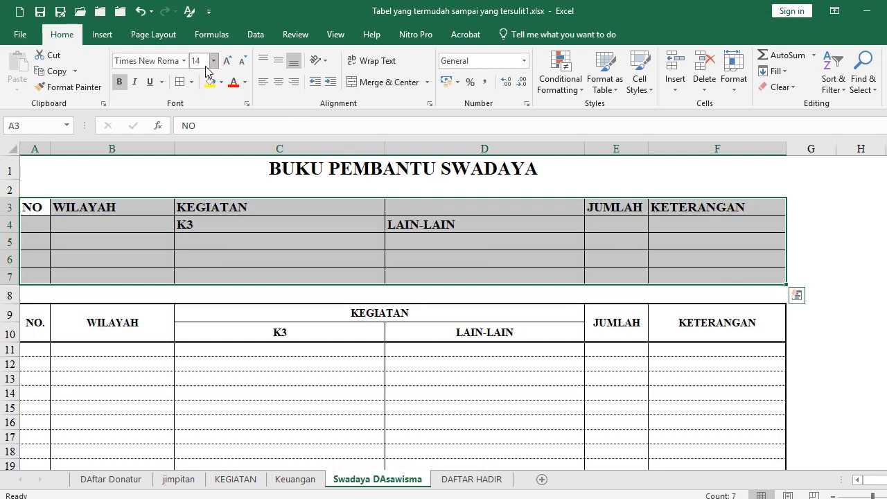
{"action": "left_click", "coordinate": [264, 263]}
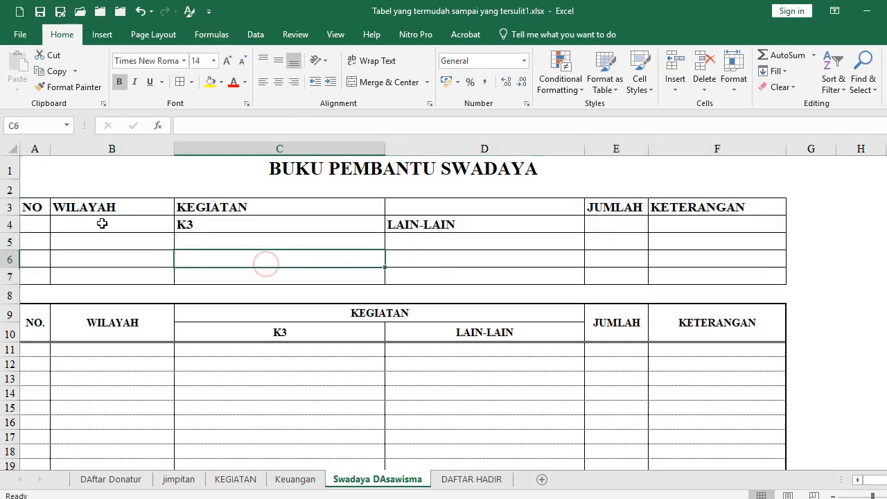
{"action": "left_click_drag", "start_coordinate": [38, 207], "coordinate": [37, 223]}
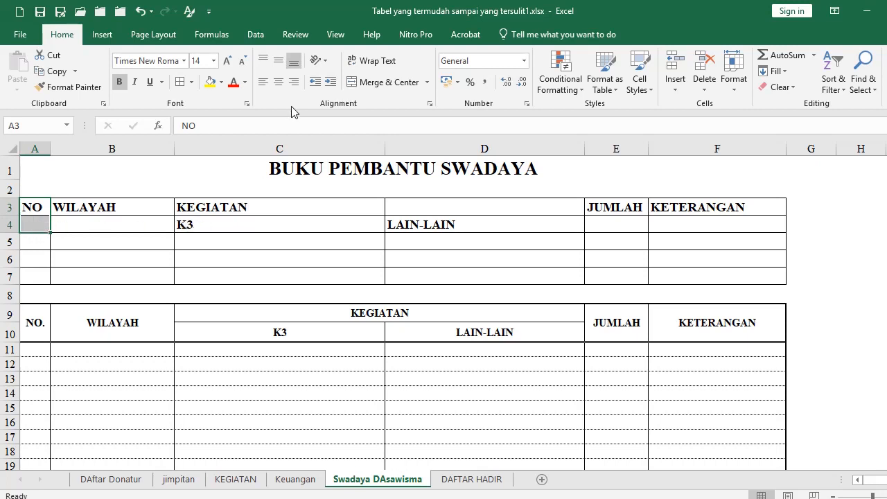
Merge and center NO, WILAYAH, JUMLAH and KETERANGAN vertically across rows 3–4
{"action": "left_click", "coordinate": [360, 82]}
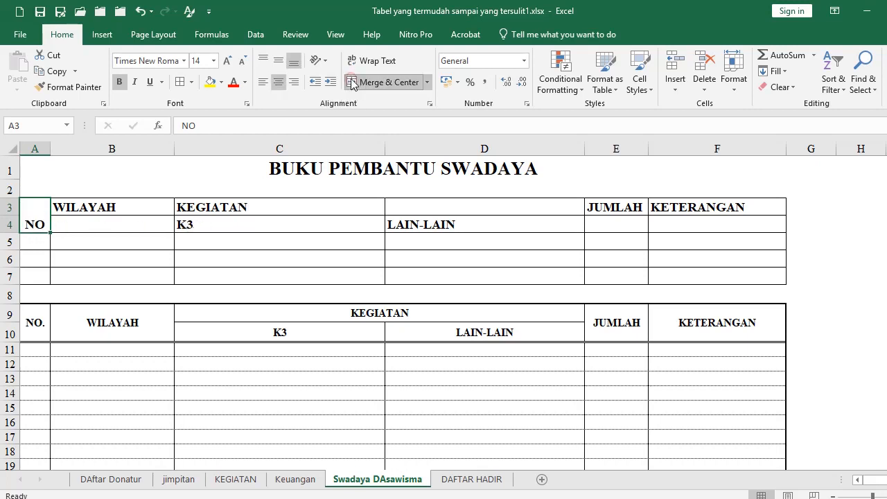
{"action": "left_click", "coordinate": [105, 209]}
{"action": "left_click_drag", "start_coordinate": [105, 209], "coordinate": [105, 225]}
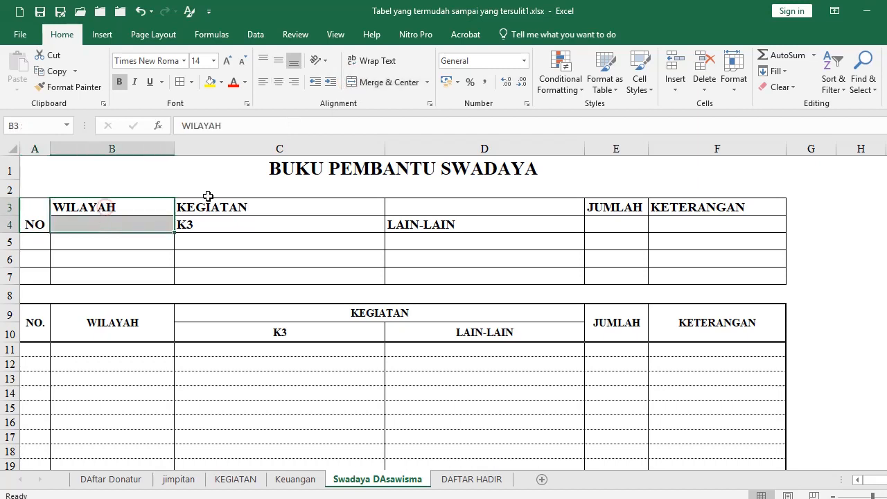
{"action": "left_click", "coordinate": [353, 84]}
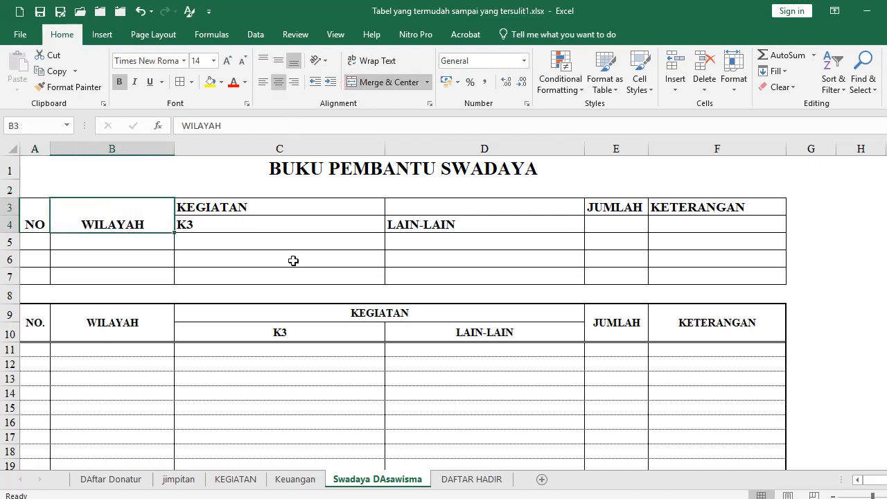
{"action": "left_click_drag", "start_coordinate": [615, 217], "coordinate": [615, 224]}
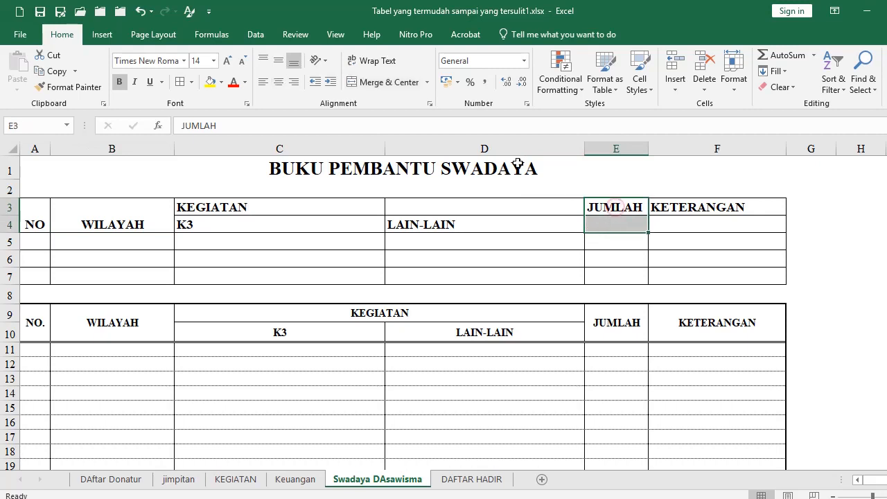
{"action": "left_click", "coordinate": [367, 81]}
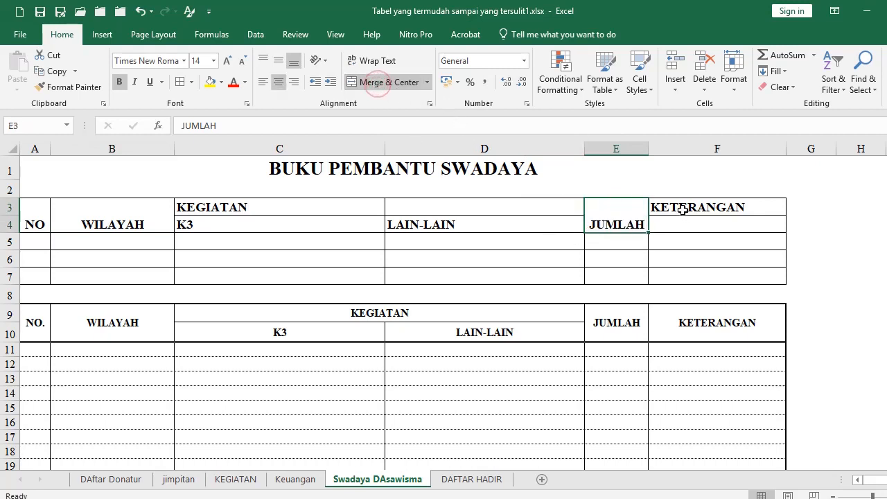
{"action": "left_click_drag", "start_coordinate": [681, 206], "coordinate": [681, 223]}
{"action": "left_click", "coordinate": [359, 82]}
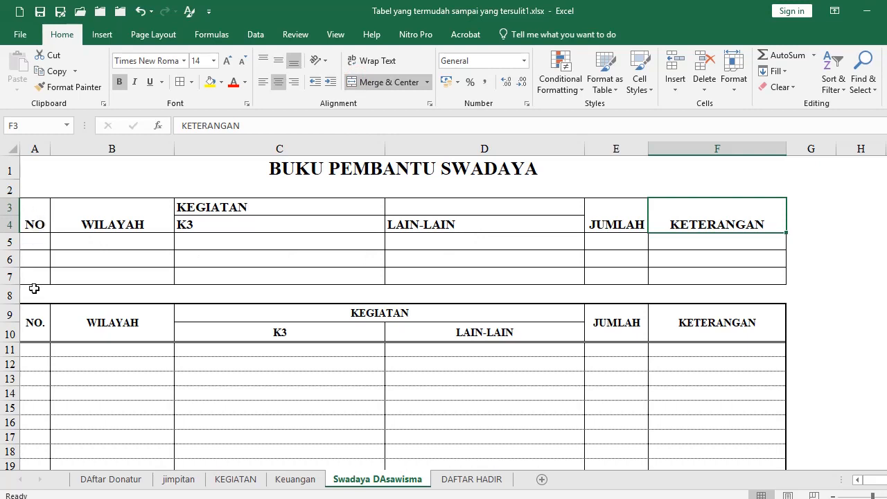
{"action": "left_click_drag", "start_coordinate": [44, 220], "coordinate": [669, 210]}
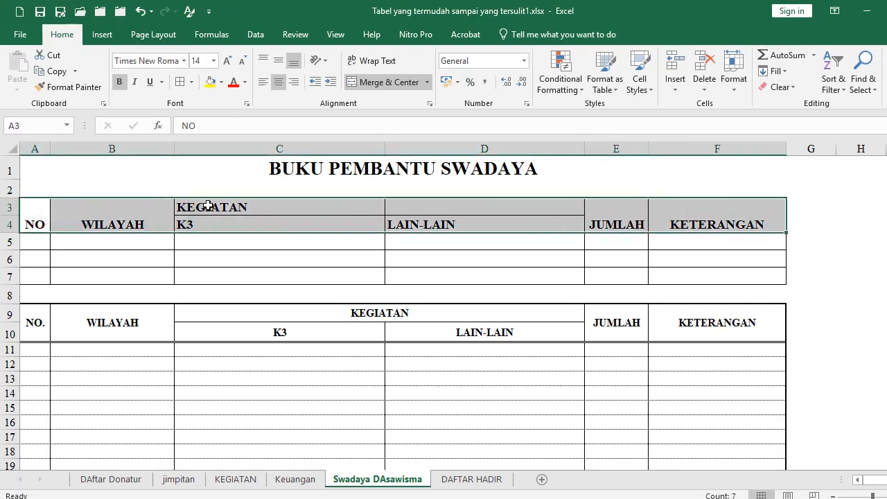
Give A3:F4 Center Across Selection horizontal alignment and Middle Align
{"action": "left_click", "coordinate": [430, 105]}
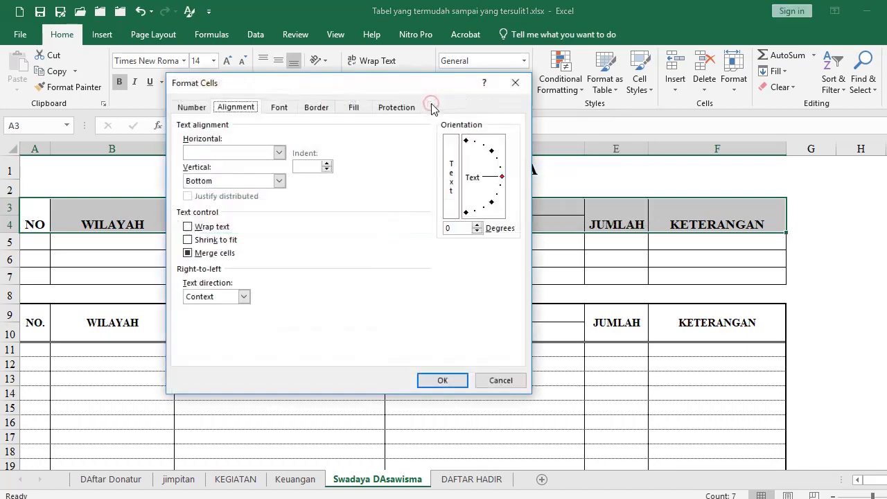
{"action": "left_click", "coordinate": [250, 154]}
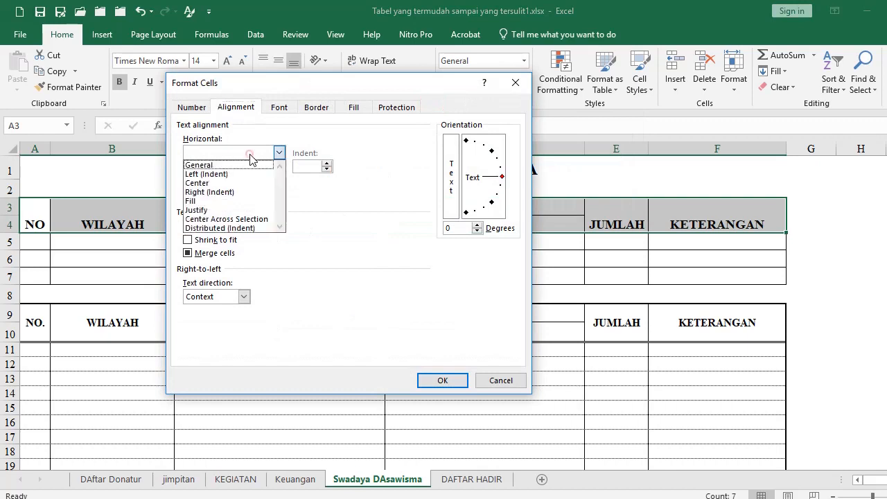
{"action": "left_click", "coordinate": [250, 219]}
{"action": "left_click", "coordinate": [439, 379]}
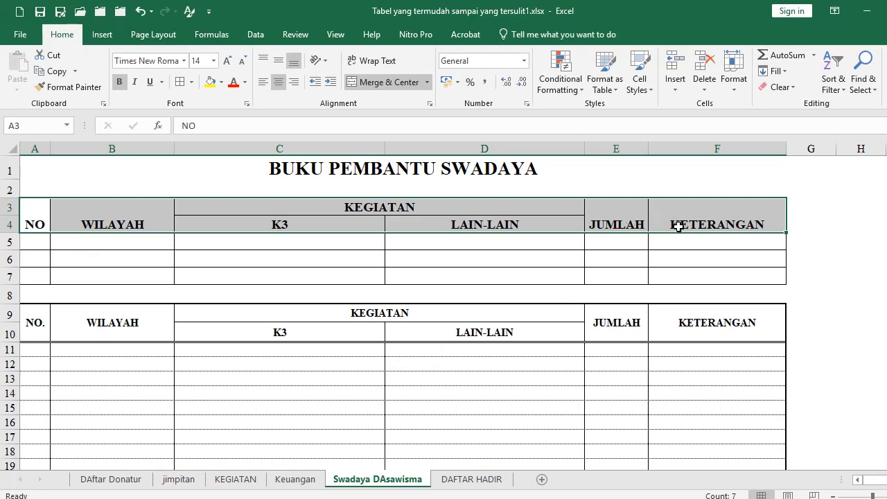
{"action": "left_click", "coordinate": [279, 64]}
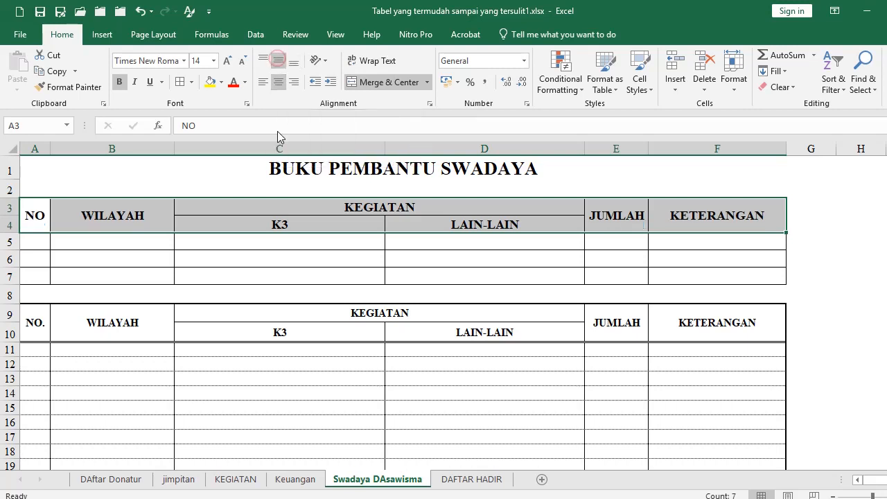
{"action": "left_click", "coordinate": [108, 212]}
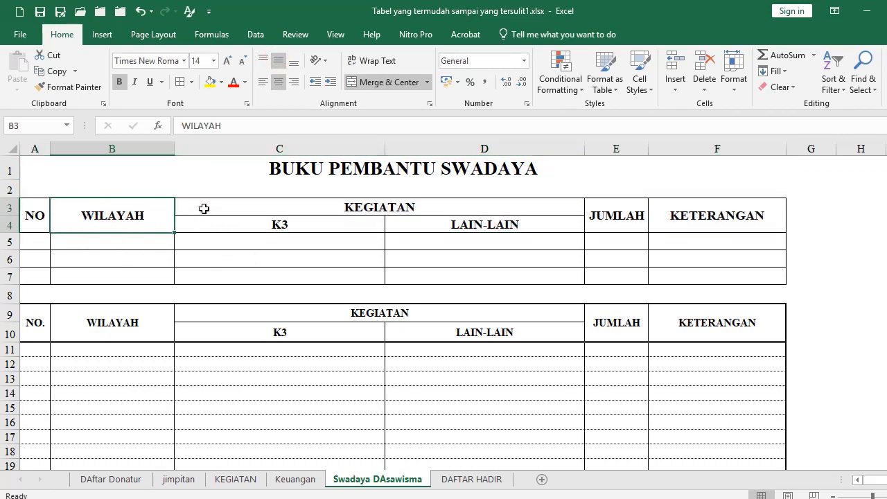
Set rows 3–7 to a row height of 25
{"action": "left_click_drag", "start_coordinate": [203, 208], "coordinate": [208, 277]}
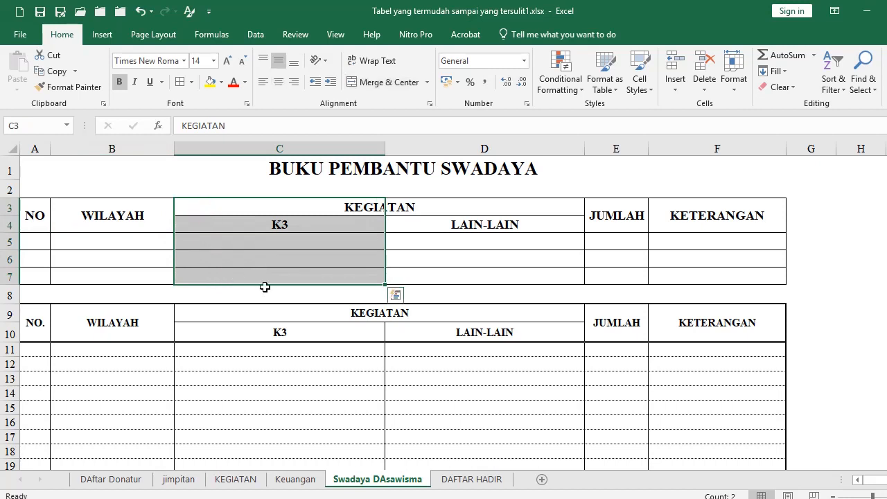
{"action": "key", "text": "alt+o"}
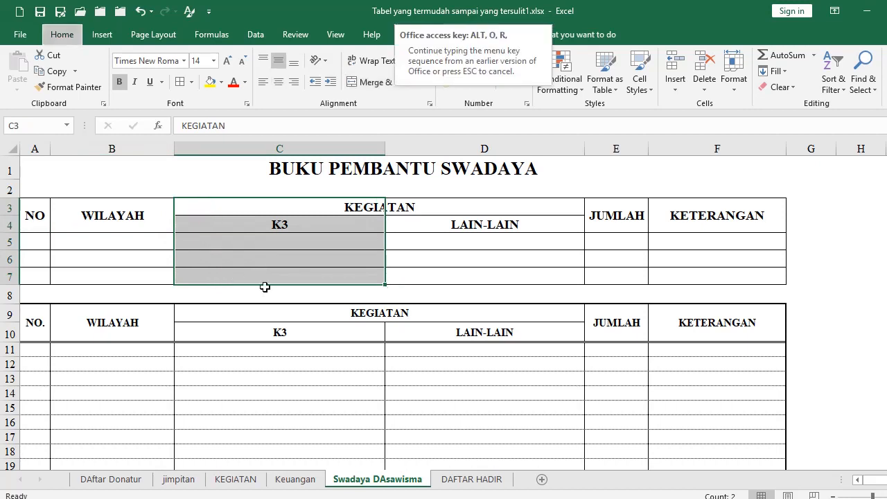
{"action": "key", "text": "e"}
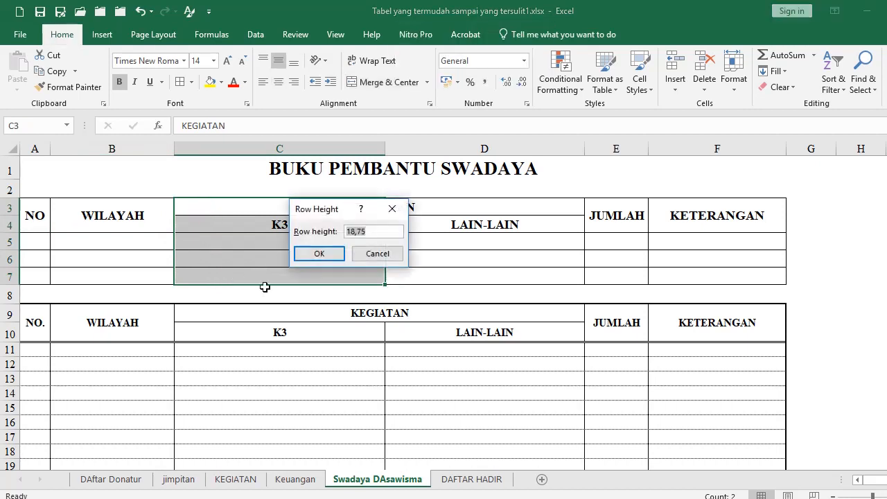
{"action": "type", "text": "25"}
{"action": "key", "text": "Return"}
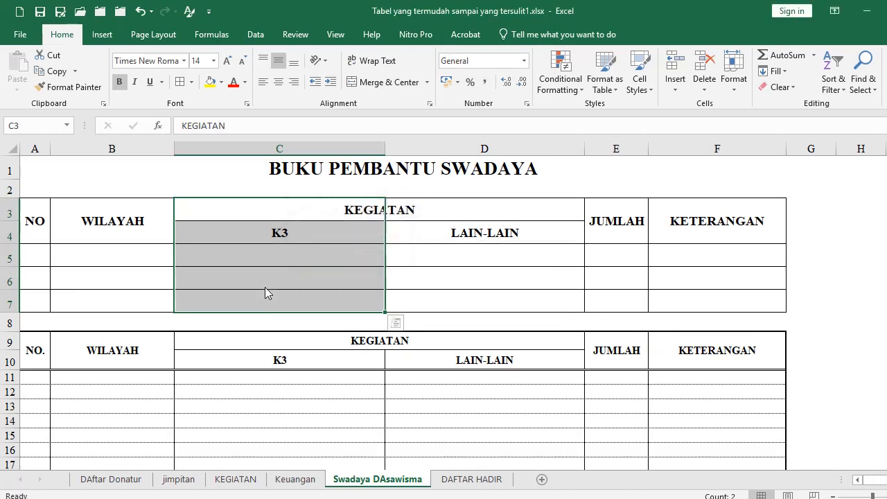
{"action": "left_click", "coordinate": [287, 391]}
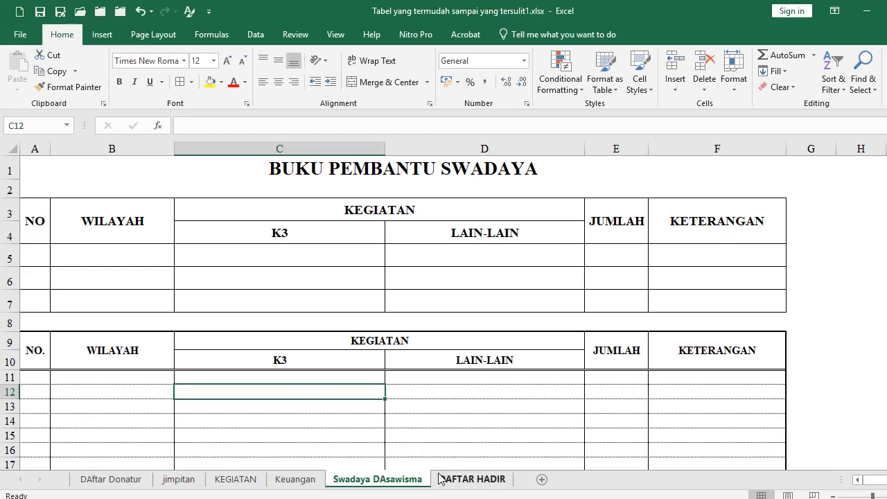
Open the DAFTAR HADIR sheet and scroll through its BUKU DAFTAR HADIR attendance table
{"action": "left_click", "coordinate": [462, 480]}
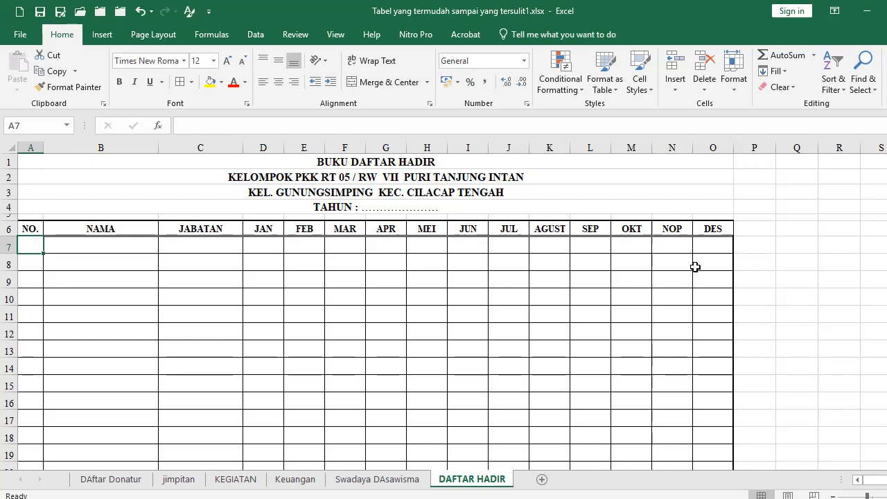
{"action": "scroll", "coordinate": [344, 331], "scroll_direction": "down", "scroll_amount": 3}
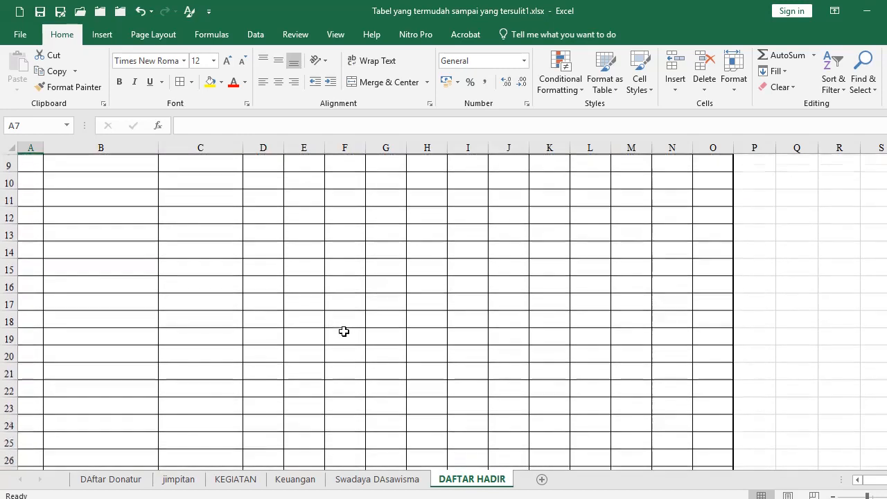
{"action": "scroll", "coordinate": [344, 332], "scroll_direction": "up", "scroll_amount": 3}
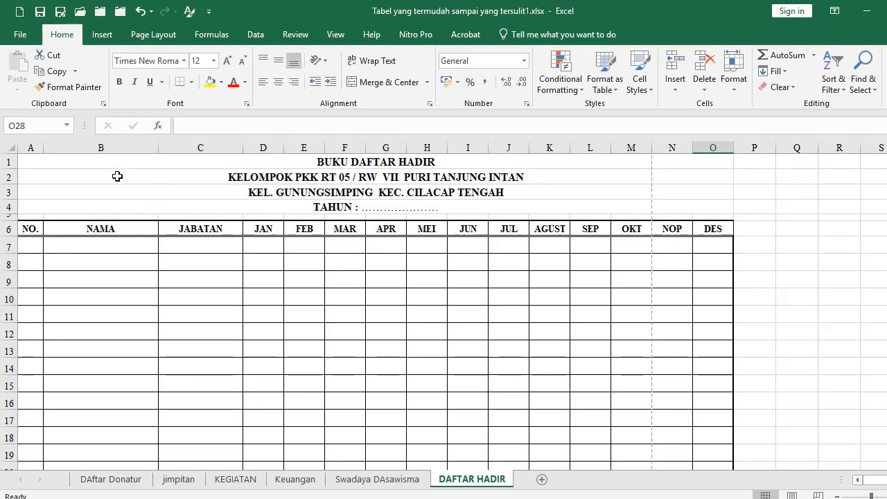
Add a new Sheet1 and copy the four title lines from DAFTAR HADIR A1:A4 into it
{"action": "left_click", "coordinate": [542, 479]}
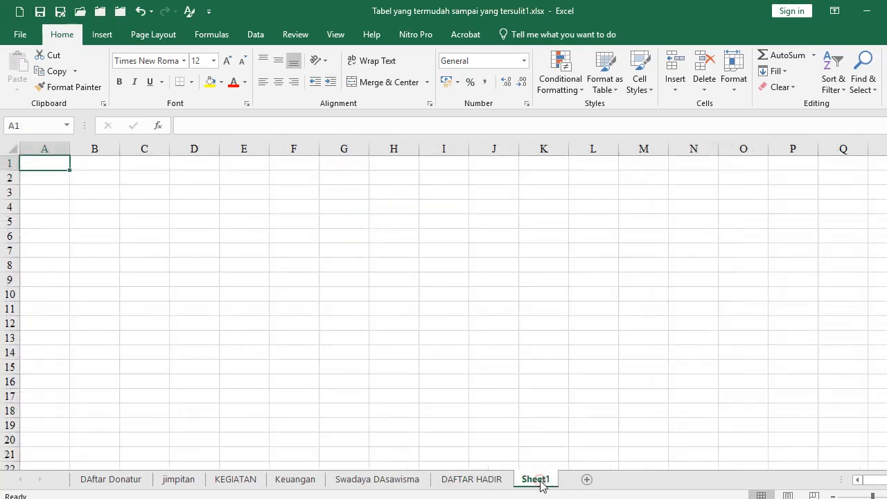
{"action": "left_click", "coordinate": [490, 479]}
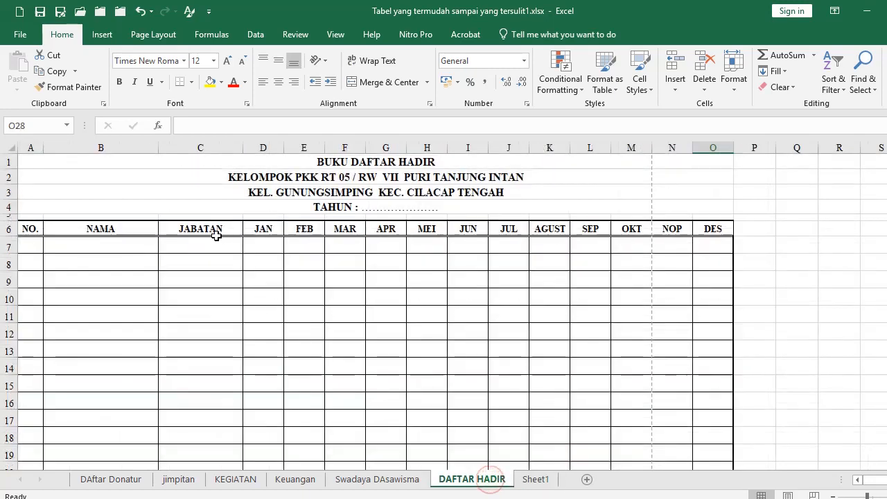
{"action": "left_click_drag", "start_coordinate": [28, 157], "coordinate": [33, 206]}
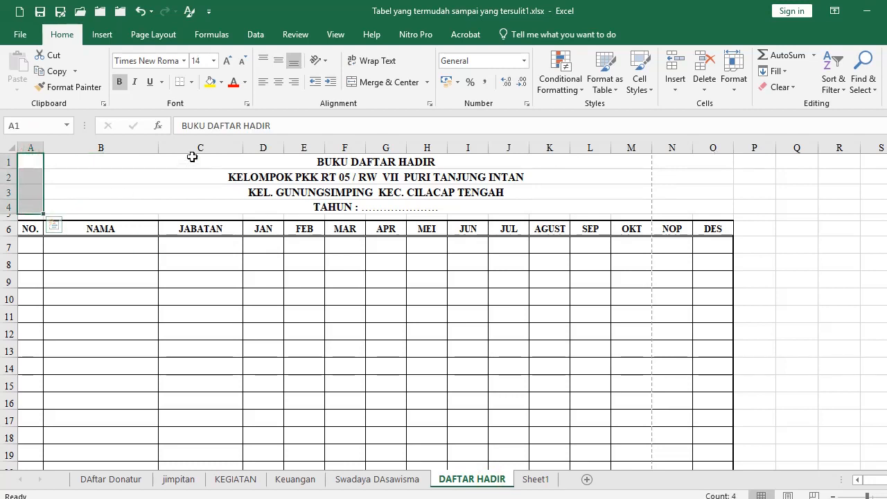
{"action": "key", "text": "ctrl+c"}
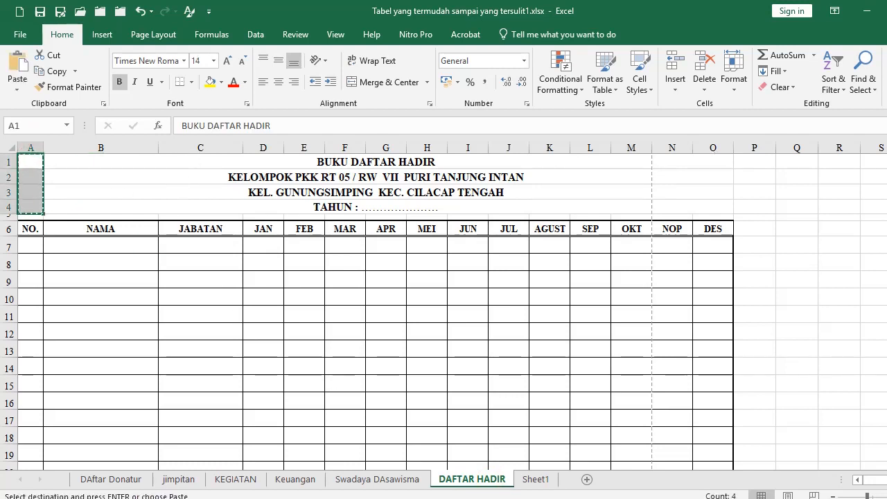
{"action": "left_click", "coordinate": [535, 478]}
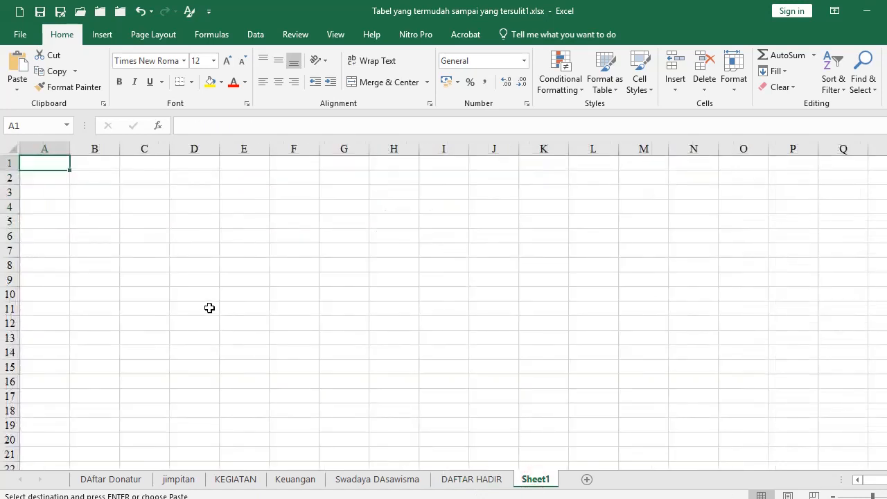
{"action": "key", "text": "ctrl+v"}
Enter the column headers NO, NAMA and JABATAN in cells A6 to C6
{"action": "left_click", "coordinate": [39, 247]}
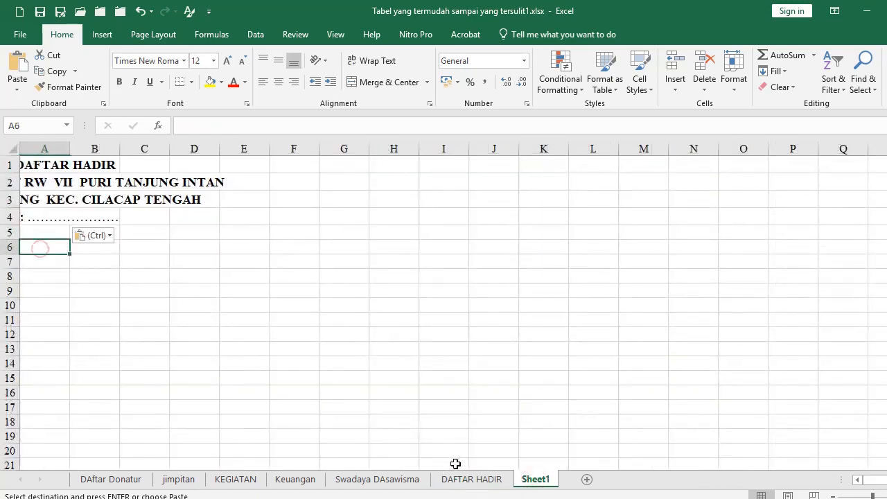
{"action": "left_click", "coordinate": [468, 478]}
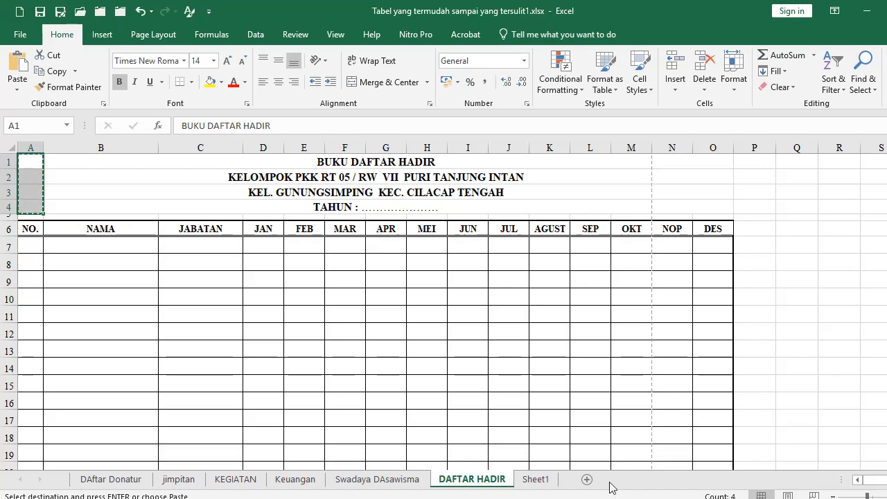
{"action": "left_click", "coordinate": [540, 479]}
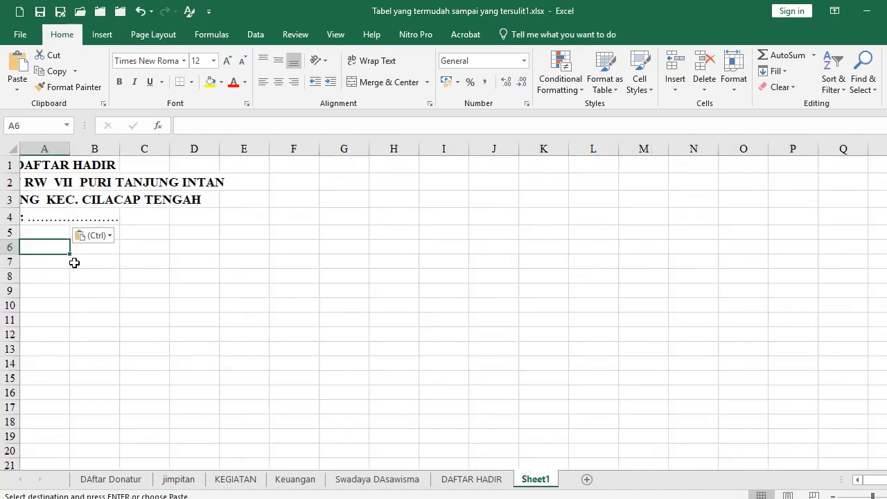
{"action": "type", "text": "no"}
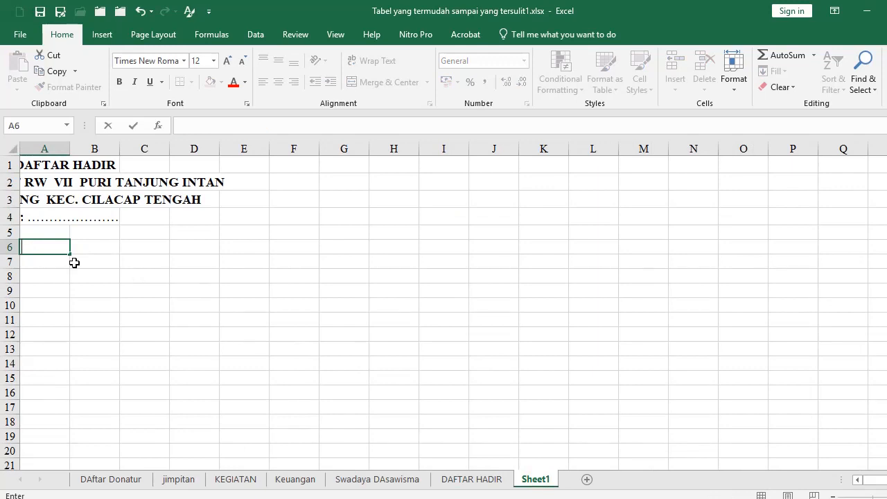
{"action": "type", "text": "NO"}
{"action": "key", "text": "Return"}
{"action": "left_click", "coordinate": [89, 249]}
{"action": "type", "text": "NAMA"}
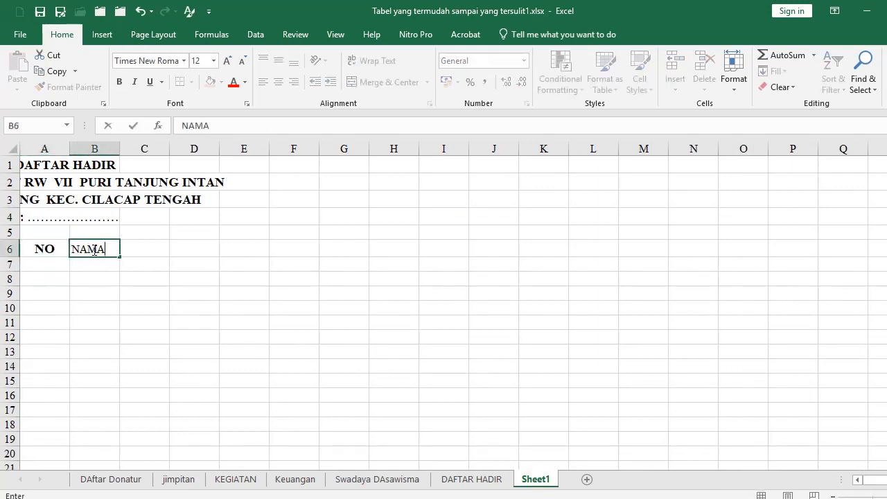
{"action": "key", "text": "Tab"}
{"action": "type", "text": "JABATAN"}
{"action": "key", "text": "Tab"}
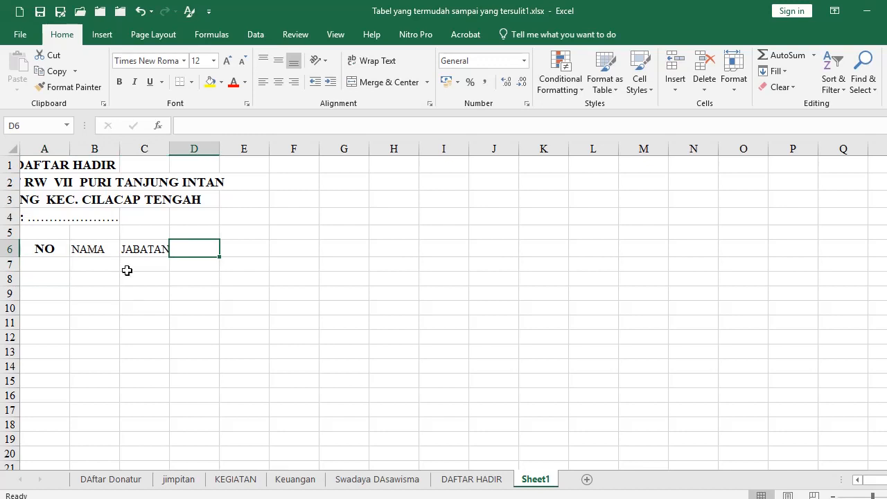
Type JAN and FEB in D6:E6 and fill the month series through DES in O6
{"action": "left_click", "coordinate": [451, 481]}
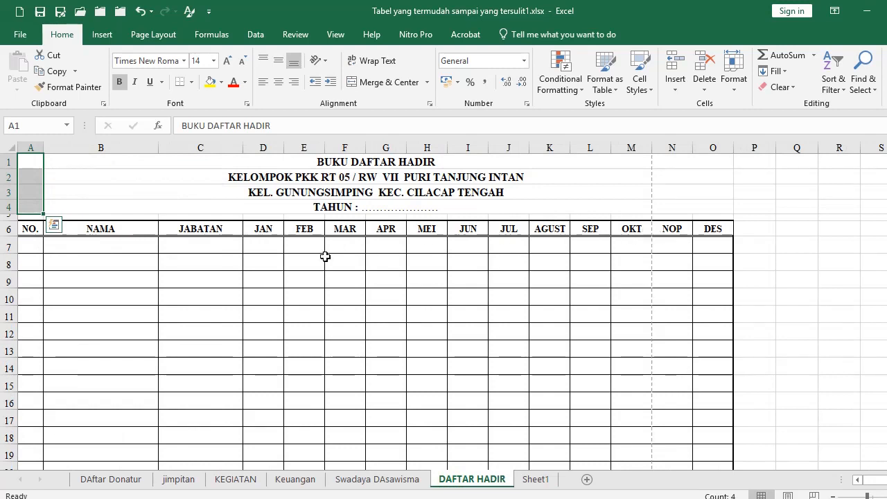
{"action": "left_click", "coordinate": [532, 479]}
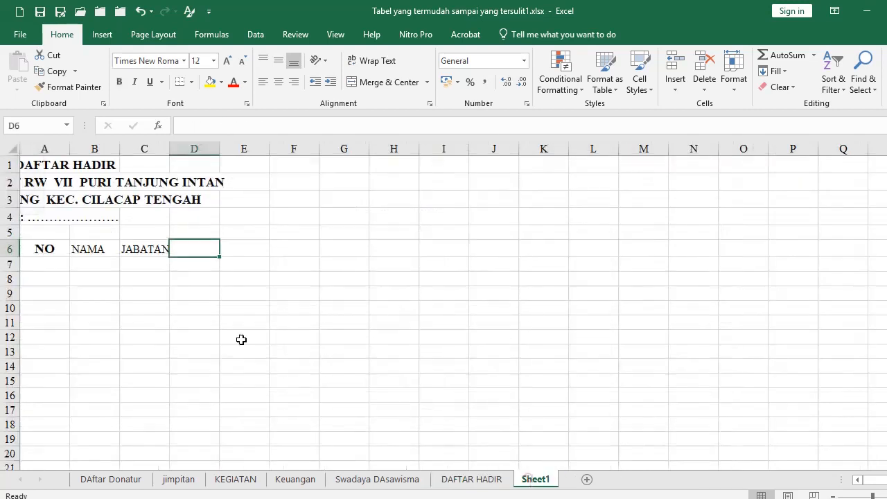
{"action": "type", "text": "JAN"}
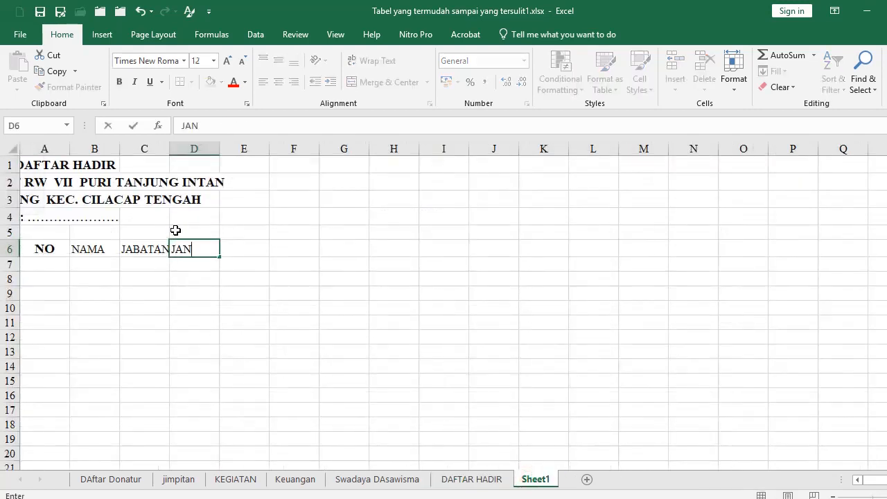
{"action": "key", "text": "Tab"}
{"action": "type", "text": "FEB"}
{"action": "key", "text": "Return"}
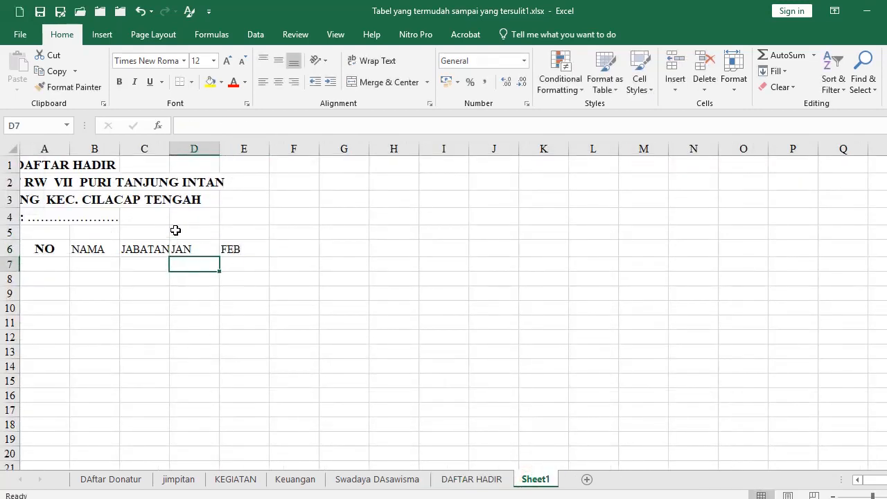
{"action": "left_click", "coordinate": [208, 250]}
{"action": "key", "text": "shift+Right"}
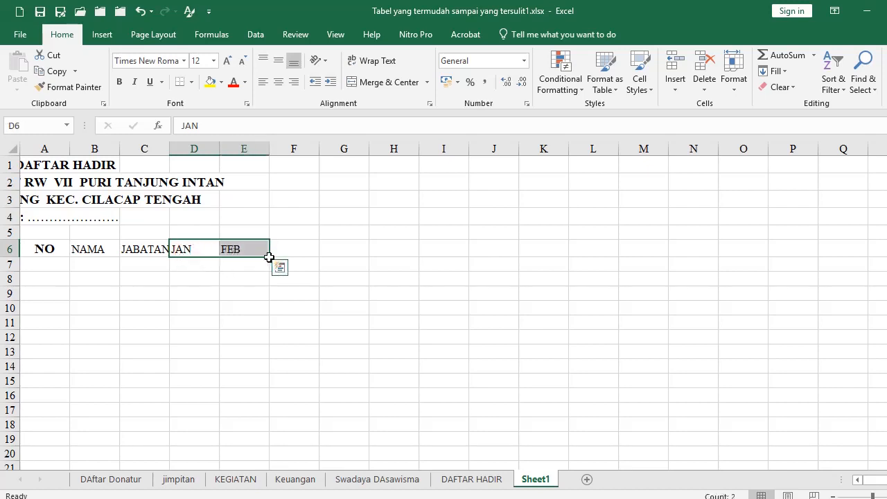
{"action": "left_click_drag", "start_coordinate": [269, 257], "coordinate": [777, 263]}
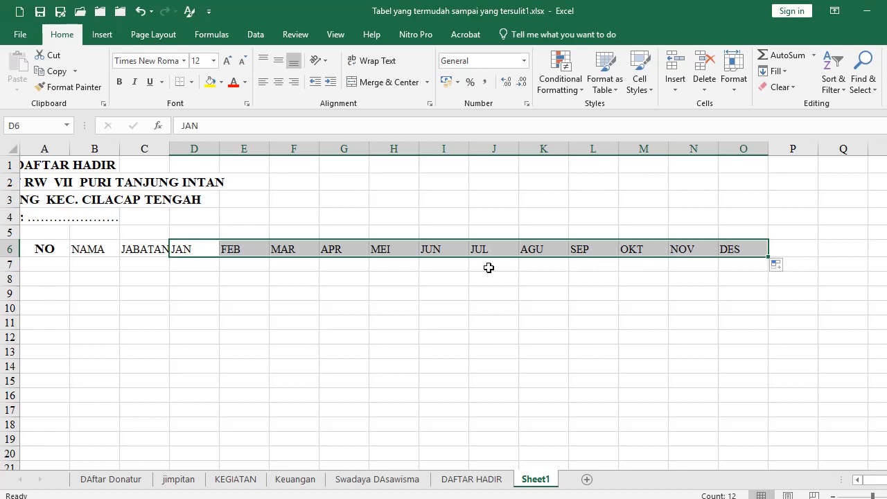
{"action": "left_click", "coordinate": [32, 250]}
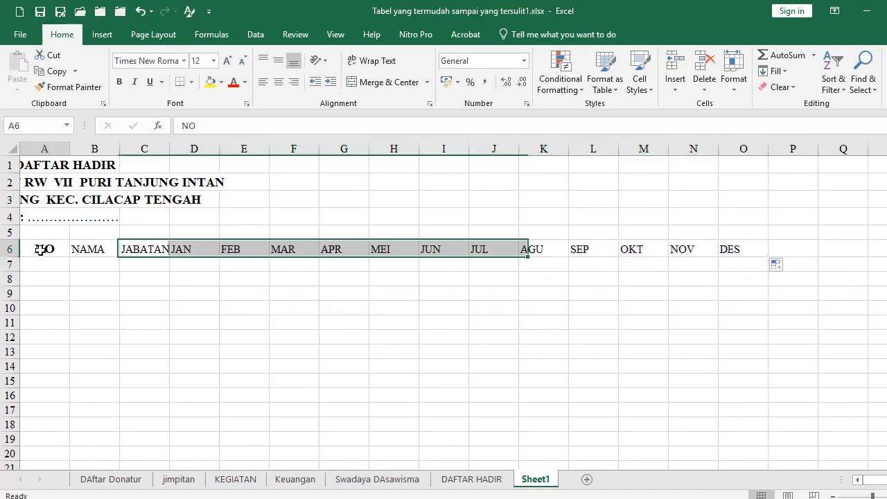
Give A6:O21 All Borders and a Thick Outside Border
{"action": "left_click_drag", "start_coordinate": [65, 247], "coordinate": [732, 469]}
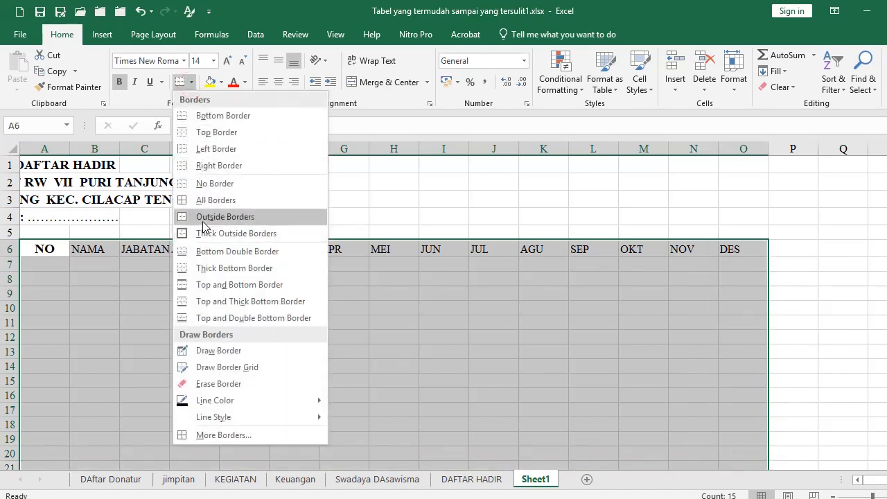
{"action": "left_click", "coordinate": [201, 200]}
{"action": "left_click_drag", "start_coordinate": [43, 248], "coordinate": [726, 429]}
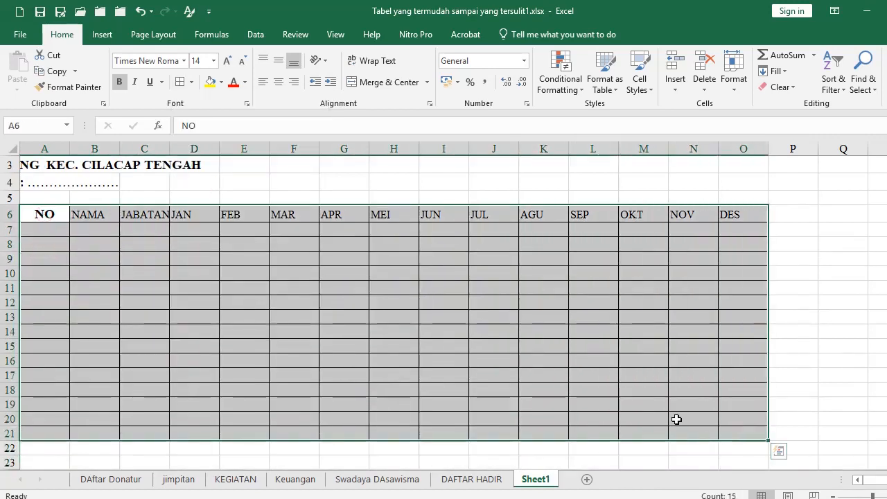
{"action": "scroll", "coordinate": [335, 285], "scroll_direction": "up", "scroll_amount": 1}
{"action": "left_click", "coordinate": [192, 82]}
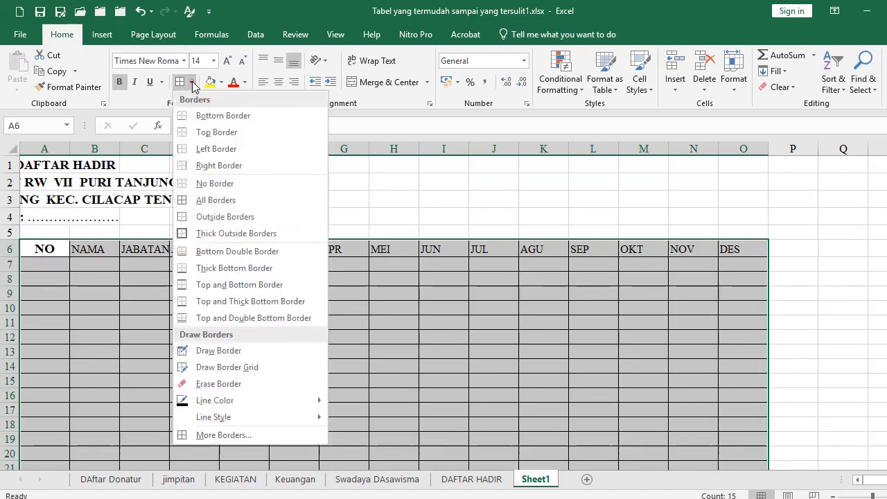
{"action": "left_click", "coordinate": [204, 234]}
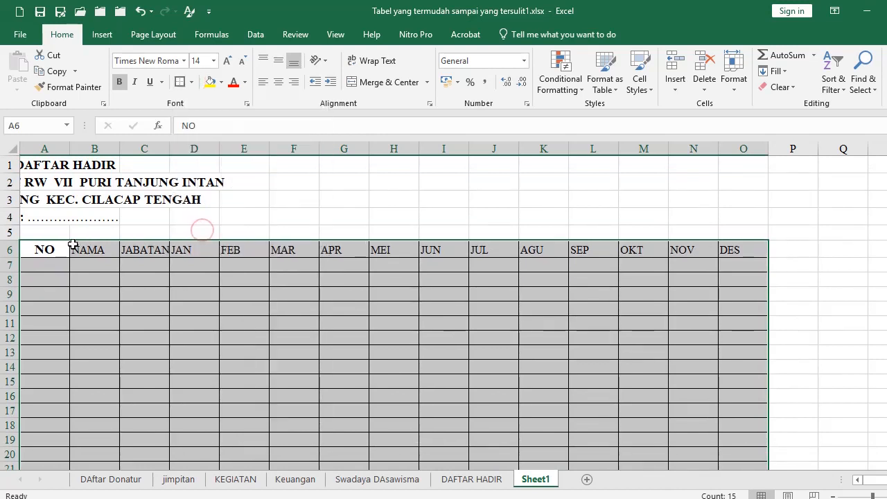
Add a Bottom Double Border under the header row A6:O6
{"action": "left_click_drag", "start_coordinate": [58, 250], "coordinate": [737, 249]}
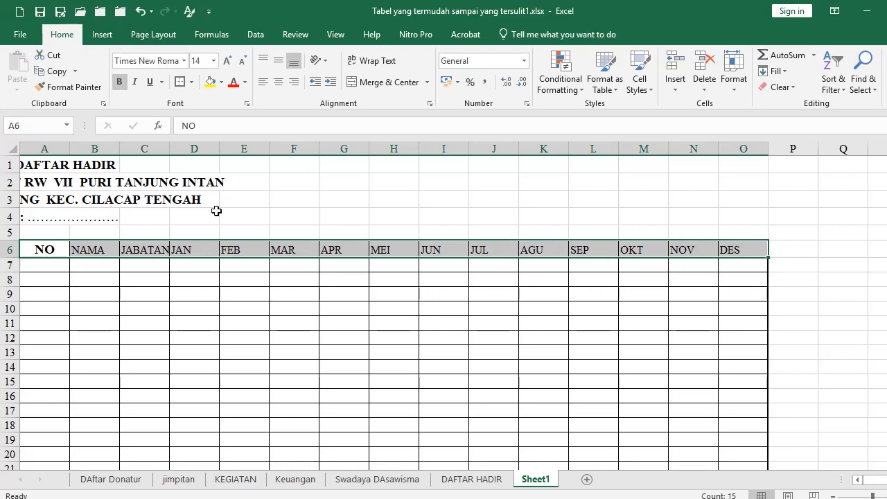
{"action": "left_click", "coordinate": [191, 82]}
{"action": "left_click", "coordinate": [206, 253]}
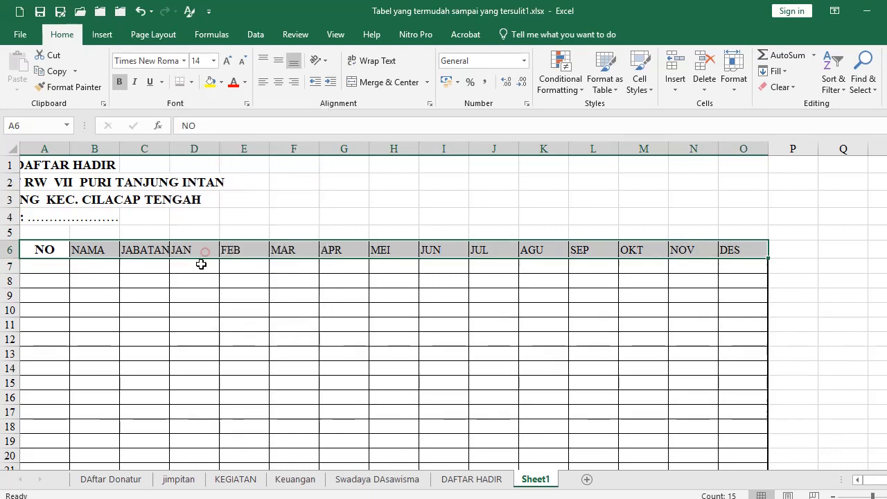
{"action": "left_click", "coordinate": [147, 353]}
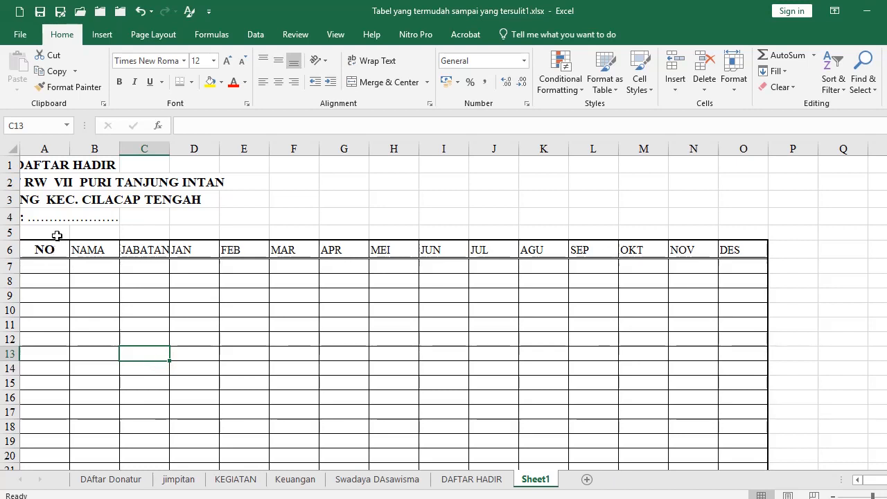
Narrow column A and AutoFit the JAN–DES columns to their headings with Alt O, C, A
{"action": "left_click_drag", "start_coordinate": [69, 149], "coordinate": [241, 148]}
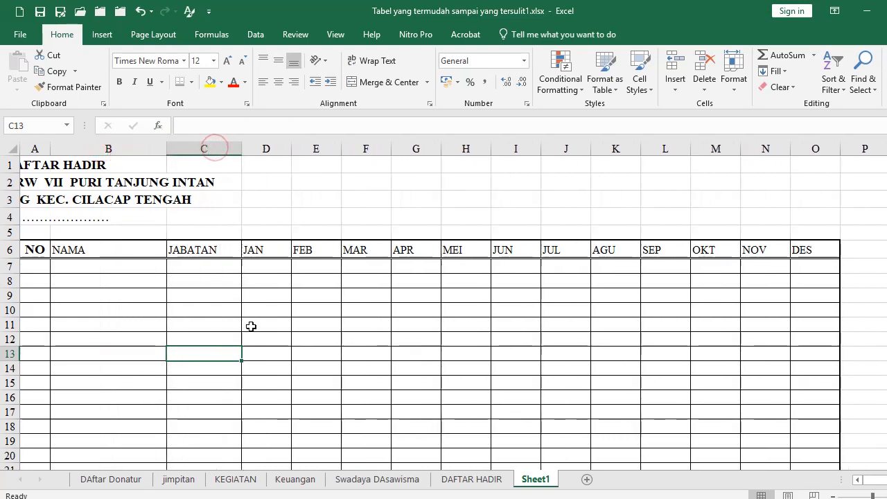
{"action": "left_click", "coordinate": [263, 253]}
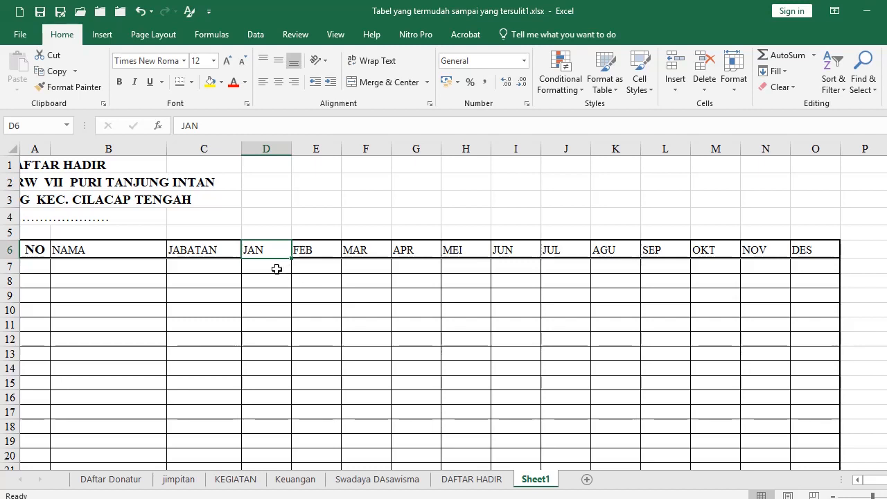
{"action": "left_click", "coordinate": [813, 244], "text": "shift"}
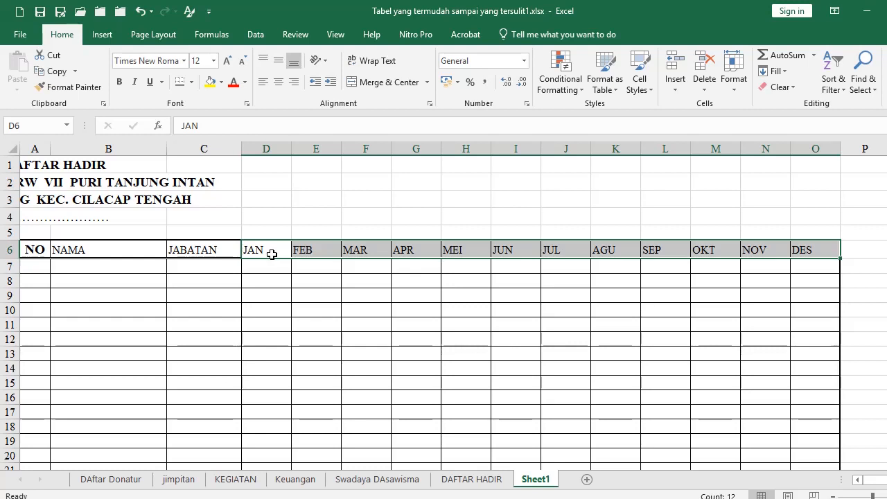
{"action": "key", "text": "alt"}
{"action": "key", "text": "o"}
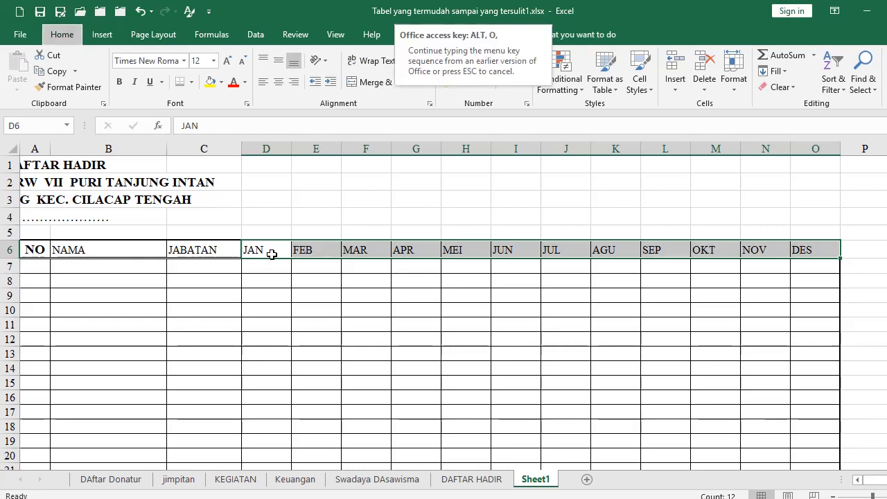
{"action": "key", "text": "a"}
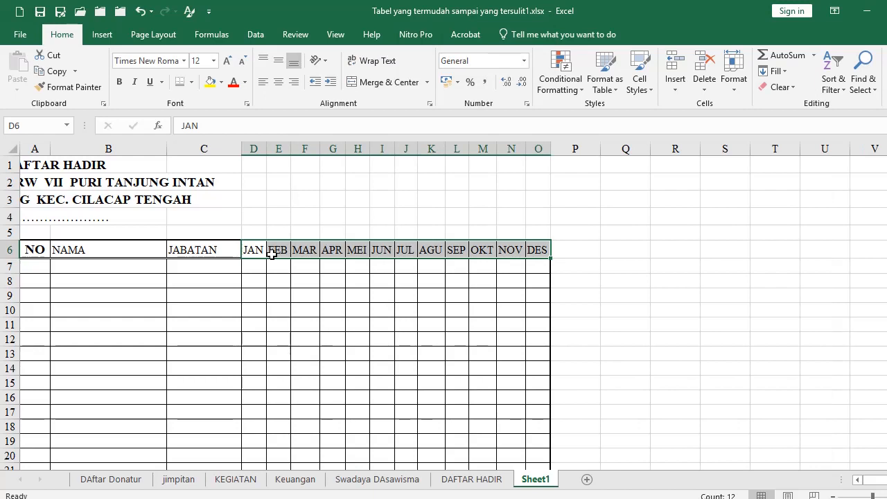
{"action": "left_click", "coordinate": [280, 200]}
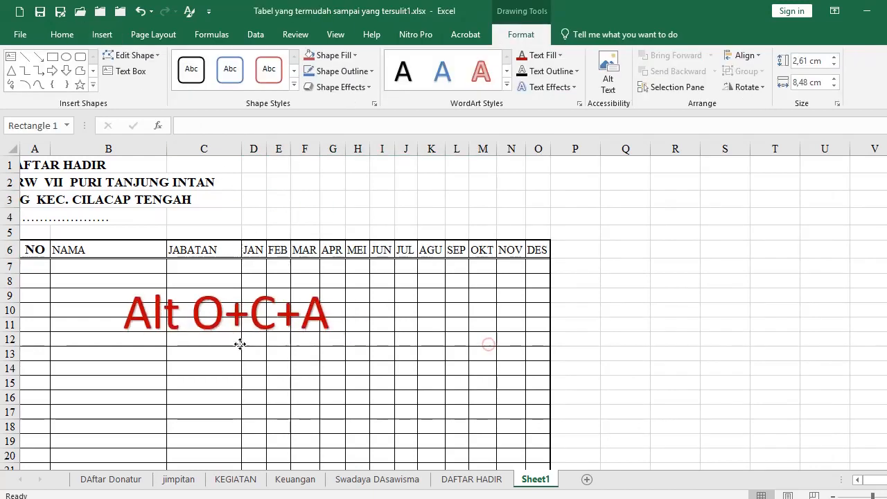
Move the red 'Alt O+C+A' note shape beside the table in columns P–T
{"action": "left_click_drag", "start_coordinate": [240, 345], "coordinate": [272, 336]}
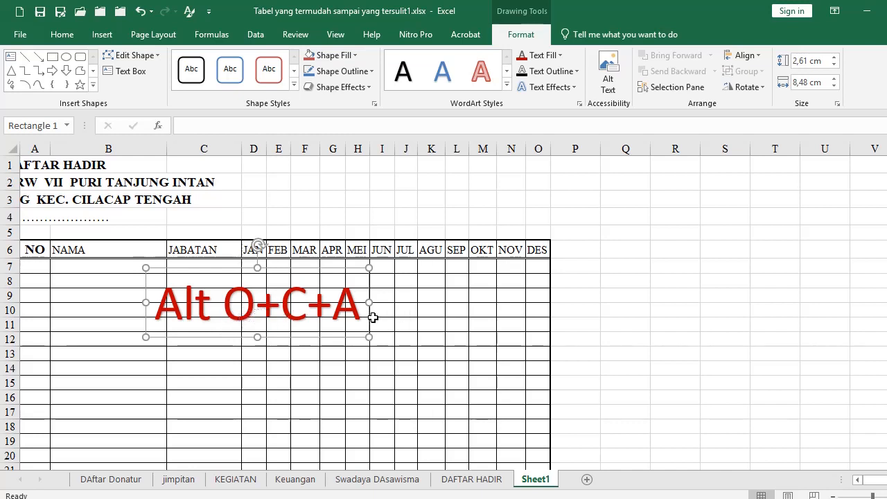
{"action": "left_click", "coordinate": [347, 368]}
{"action": "left_click_drag", "start_coordinate": [311, 333], "coordinate": [770, 279]}
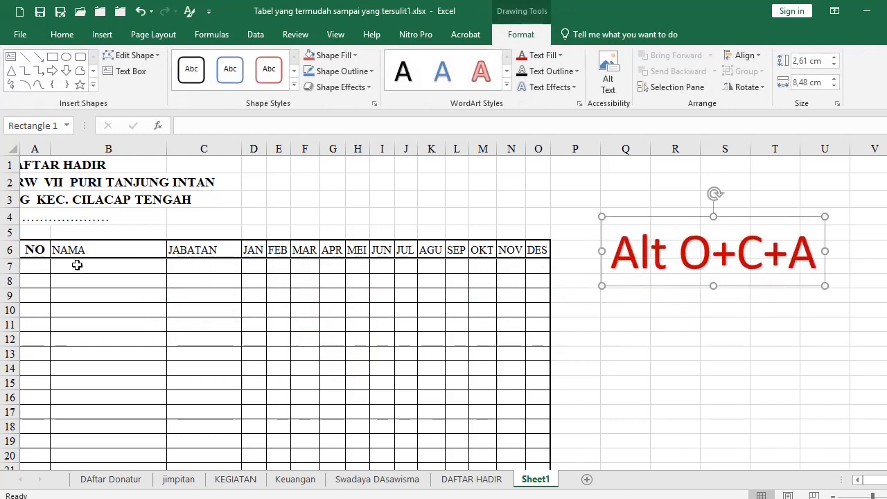
{"action": "mouse_move", "coordinate": [30, 166]}
{"action": "left_mouse_down"}
{"action": "mouse_move", "coordinate": [47, 216]}
{"action": "mouse_move", "coordinate": [255, 227]}
{"action": "mouse_move", "coordinate": [541, 212]}
{"action": "left_mouse_up"}
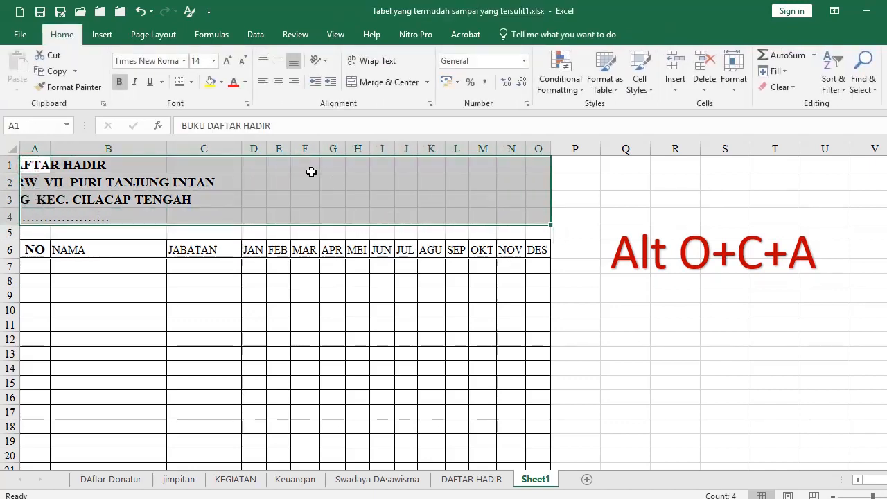
Set the horizontal alignment of A1:O4 to Center Across Selection in Format Cells
{"action": "left_click", "coordinate": [430, 103]}
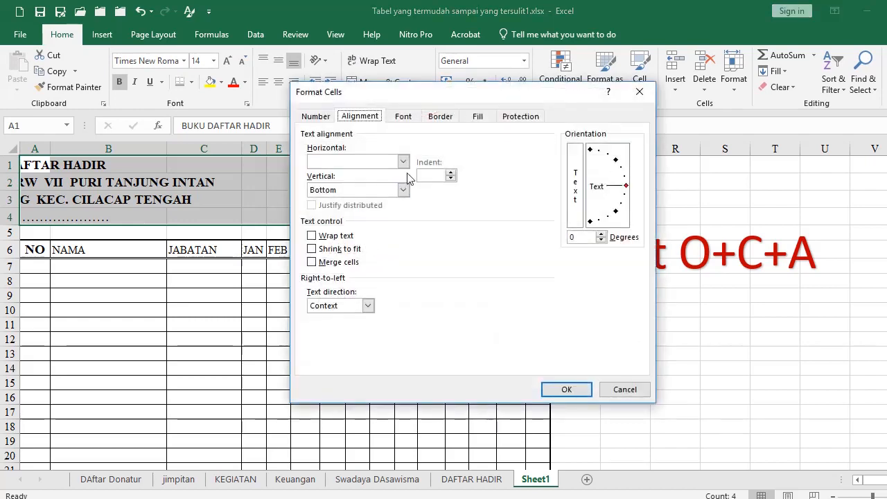
{"action": "left_click", "coordinate": [403, 162]}
{"action": "left_click", "coordinate": [367, 227]}
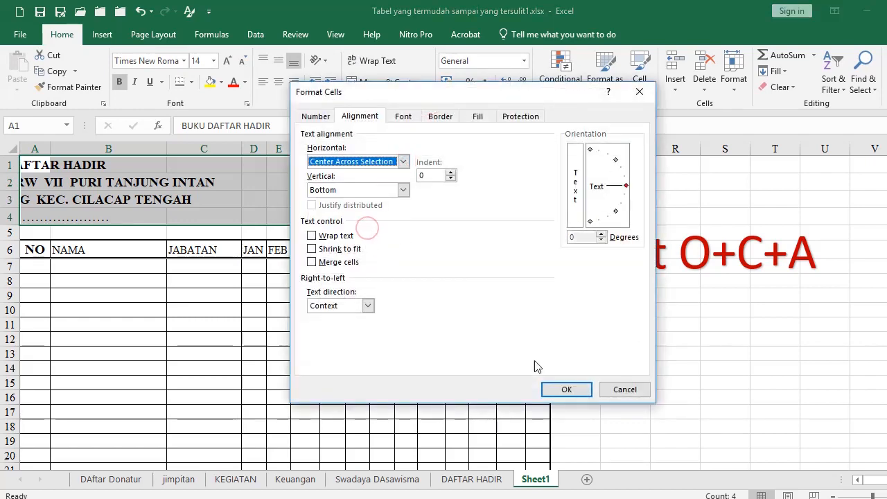
{"action": "left_click", "coordinate": [564, 389]}
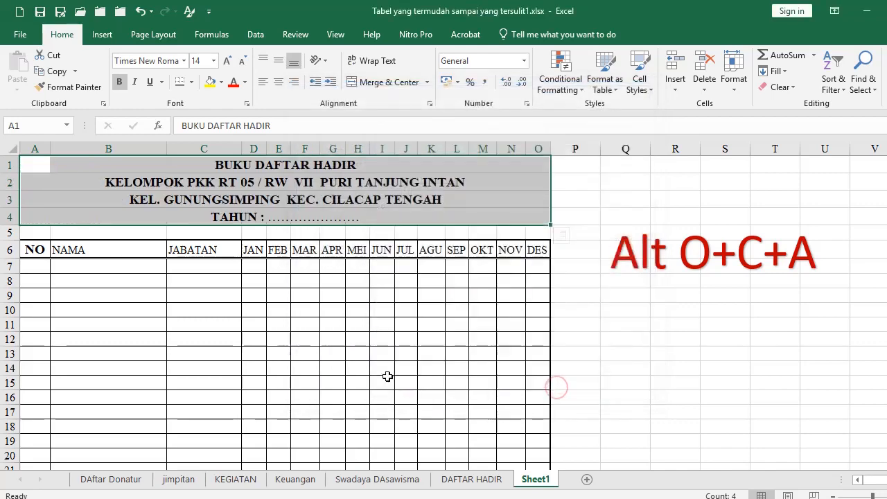
{"action": "left_click", "coordinate": [379, 377]}
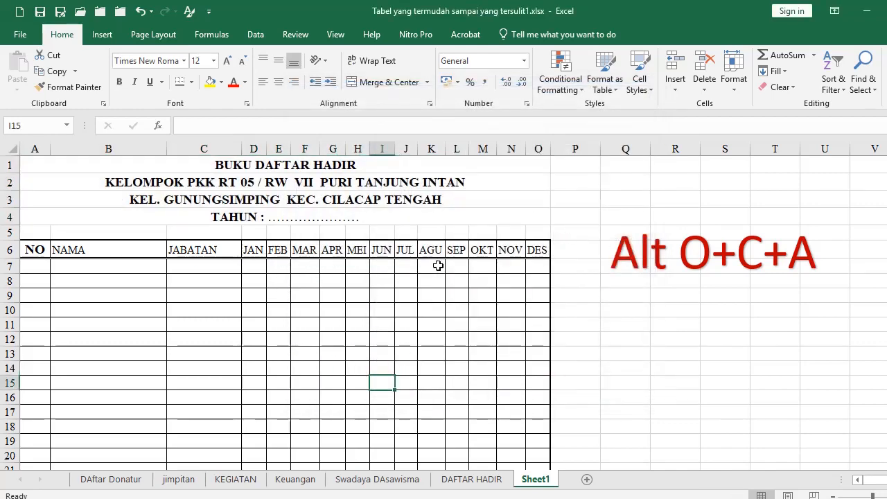
Move the note shape back over the table and try the column width shortcut on MAR, then cancel
{"action": "left_click_drag", "start_coordinate": [257, 247], "coordinate": [471, 342]}
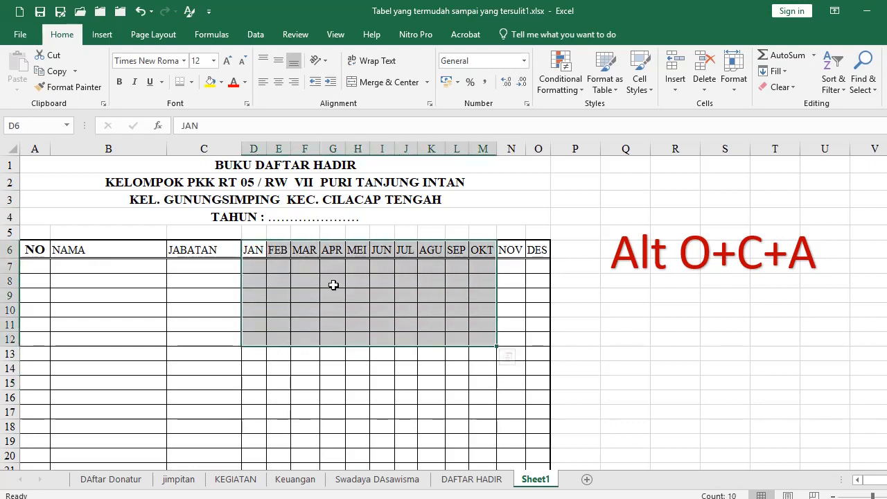
{"action": "left_click_drag", "start_coordinate": [305, 251], "coordinate": [331, 264]}
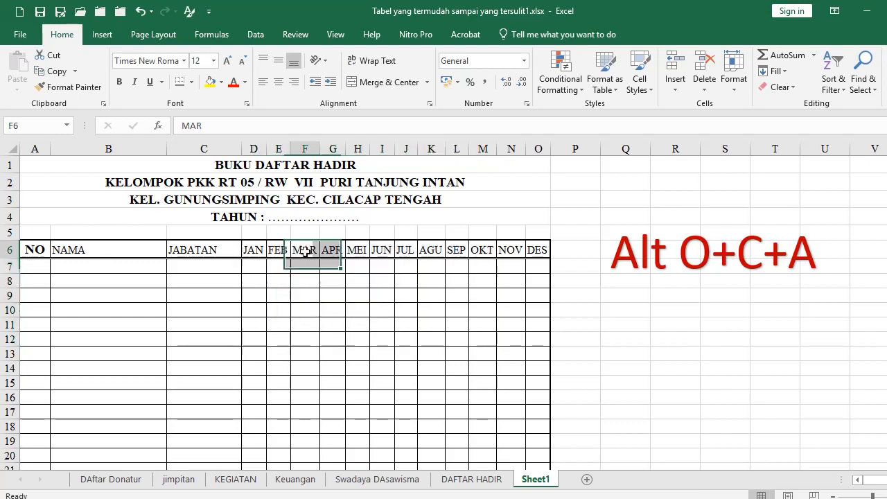
{"action": "left_click", "coordinate": [305, 252]}
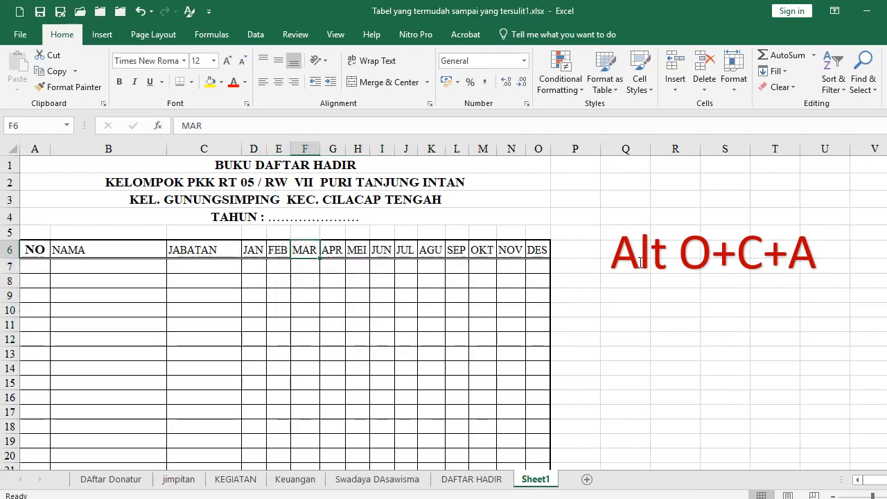
{"action": "mouse_move", "coordinate": [637, 283]}
{"action": "left_mouse_down"}
{"action": "mouse_move", "coordinate": [316, 364]}
{"action": "mouse_move", "coordinate": [213, 348]}
{"action": "left_mouse_up"}
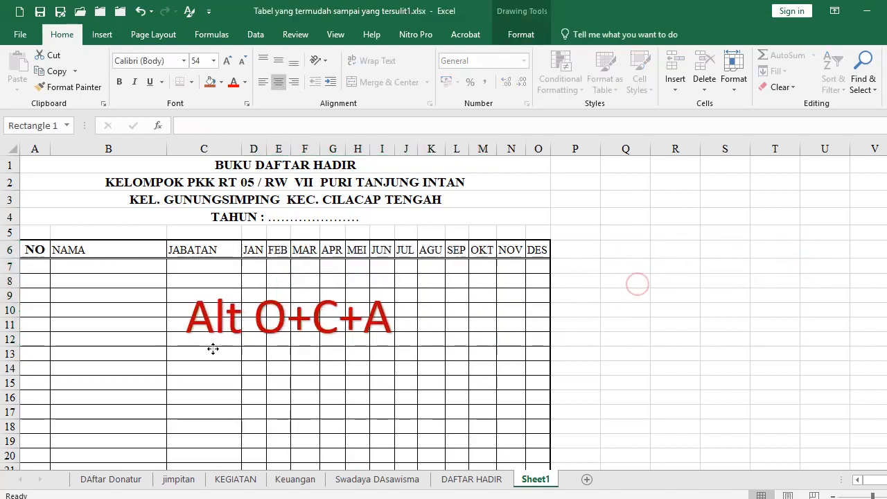
{"action": "left_click", "coordinate": [311, 253]}
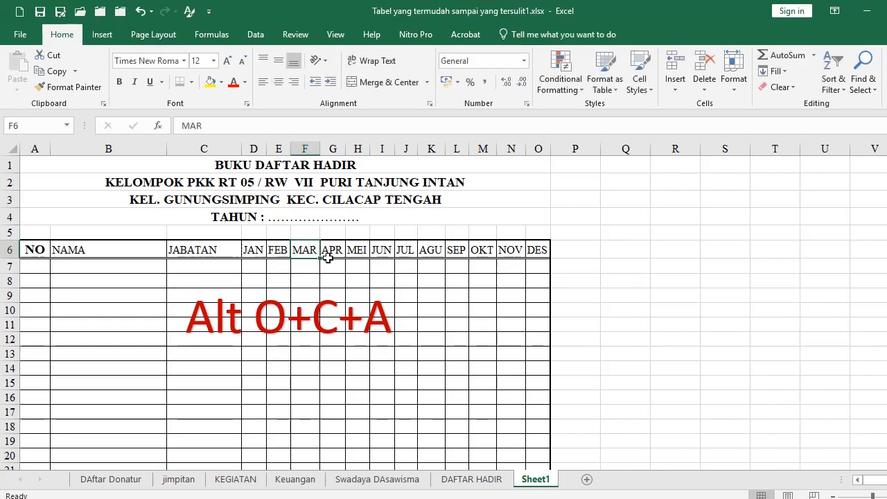
{"action": "key", "text": "alt+o"}
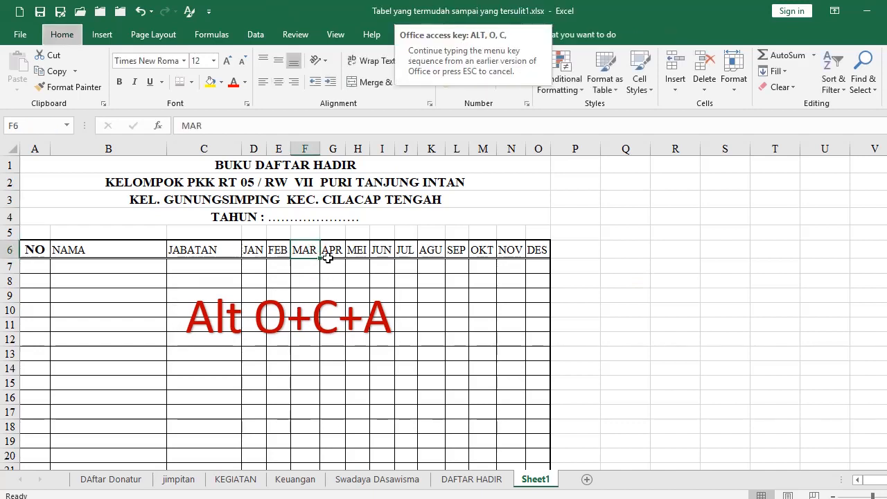
{"action": "key", "text": "w"}
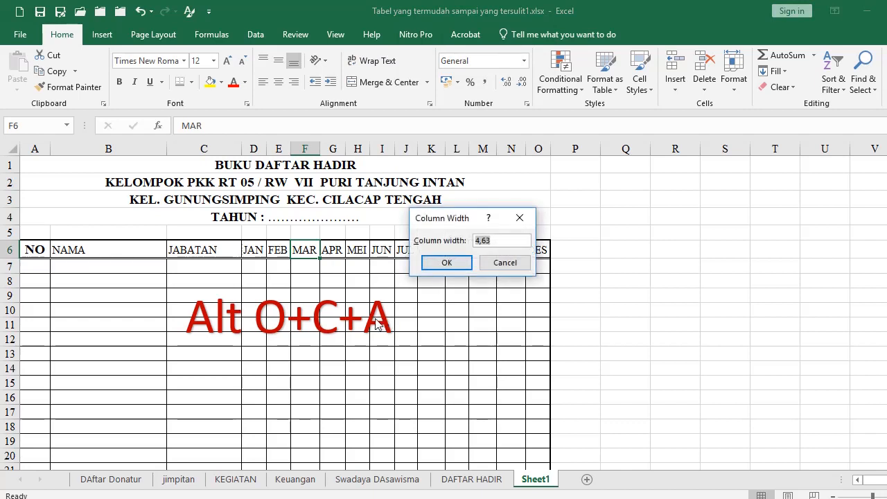
{"action": "left_click", "coordinate": [505, 263]}
Select the month headers JAN–DES and set their column width to 5
{"action": "left_click", "coordinate": [251, 250]}
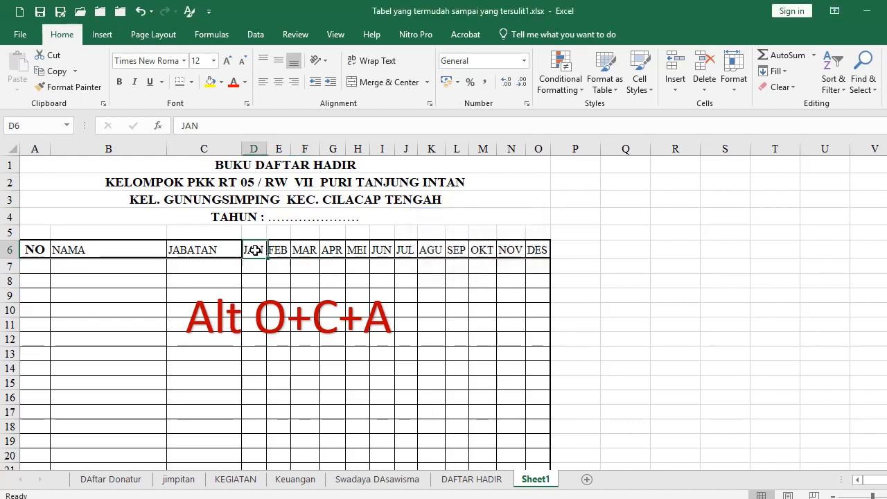
{"action": "left_click_drag", "start_coordinate": [262, 248], "coordinate": [529, 253]}
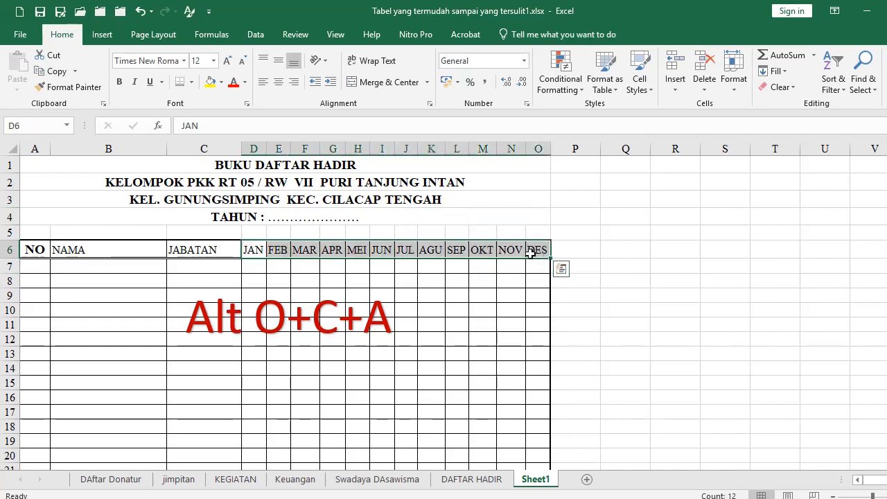
{"action": "key", "text": "alt+o"}
{"action": "key", "text": "c"}
{"action": "key", "text": "a"}
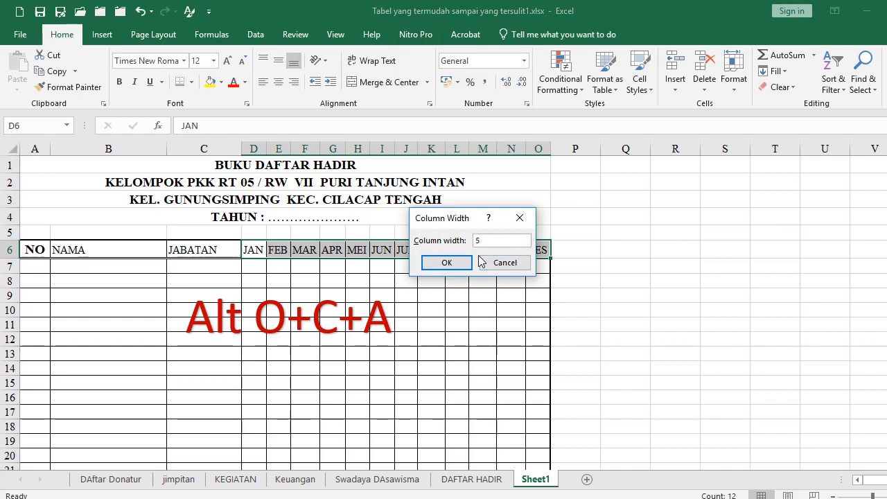
{"action": "key", "text": "Return"}
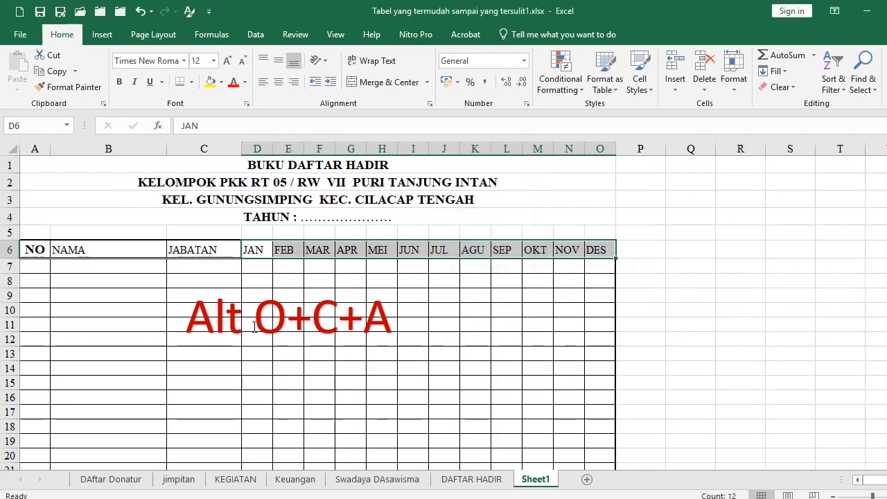
Edit the red shortcut note's text, then delete the note shape
{"action": "left_click", "coordinate": [374, 324]}
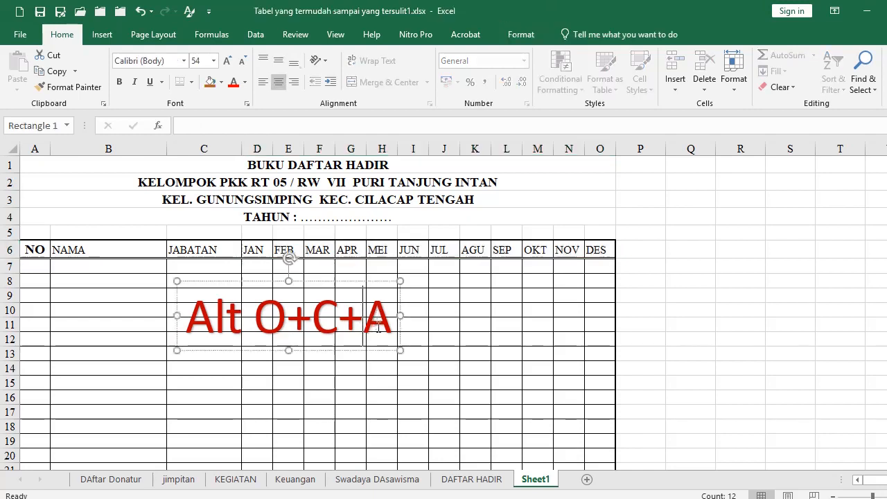
{"action": "double_click", "coordinate": [381, 324]}
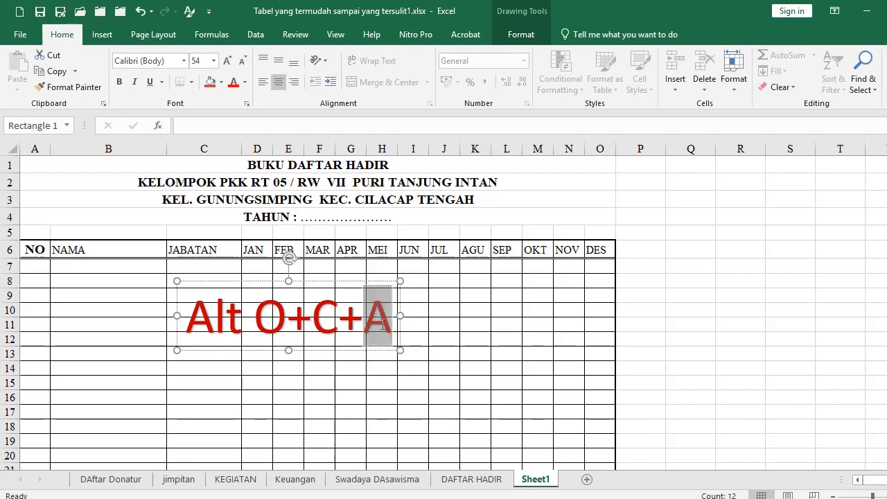
{"action": "type", "text": "WQ"}
{"action": "key", "text": "BackSpace"}
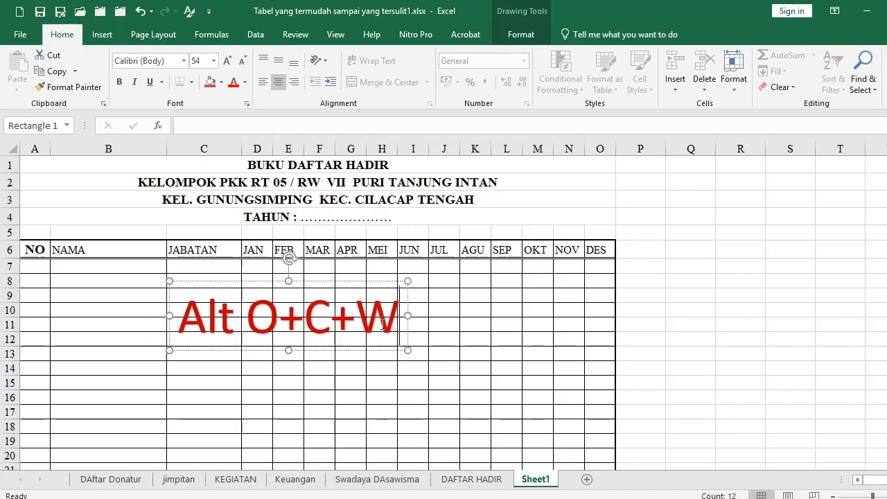
{"action": "left_click", "coordinate": [379, 412]}
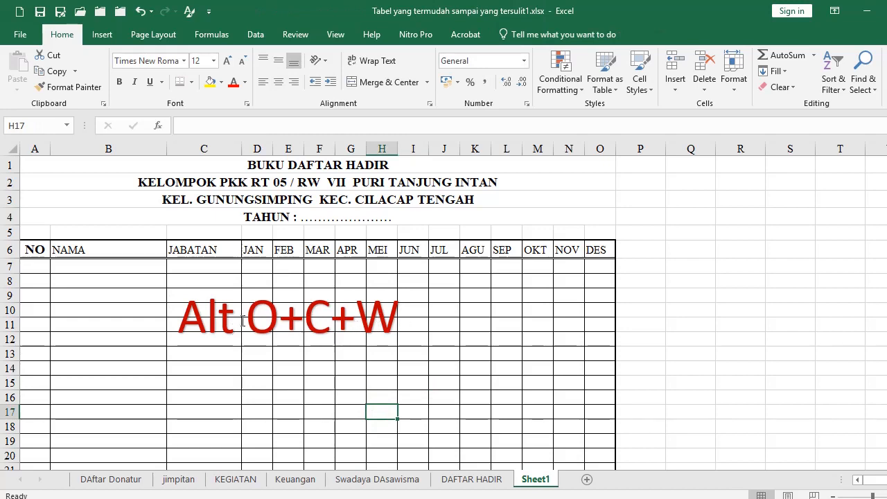
{"action": "left_click", "coordinate": [278, 327]}
{"action": "key", "text": "Delete"}
{"action": "scroll", "coordinate": [651, 453], "scroll_direction": "up", "scroll_amount": 2}
Center and bold the header labels NO through DES in A6:O6
{"action": "left_click_drag", "start_coordinate": [47, 287], "coordinate": [776, 284]}
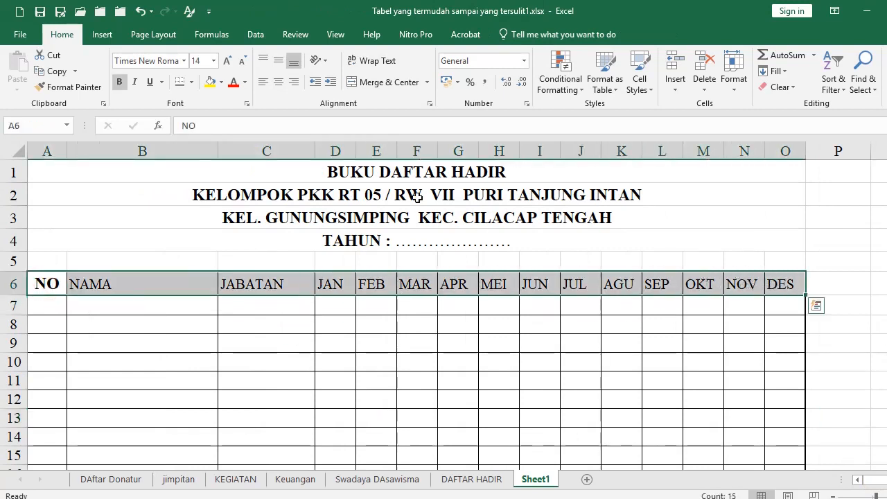
{"action": "left_click", "coordinate": [277, 81]}
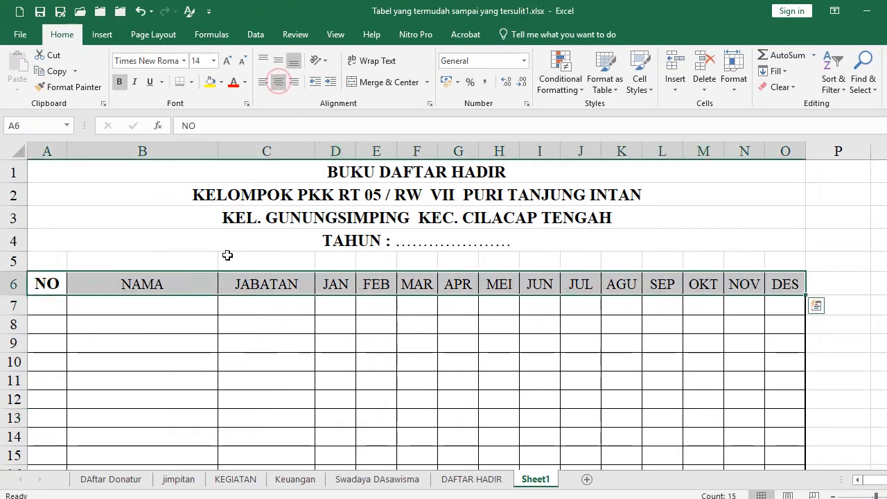
{"action": "left_click", "coordinate": [120, 81]}
{"action": "left_click", "coordinate": [119, 82]}
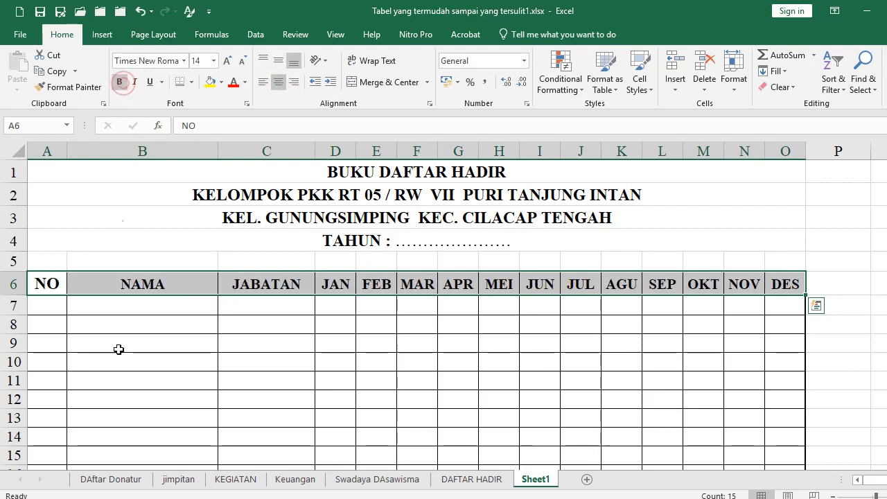
{"action": "left_click", "coordinate": [126, 391]}
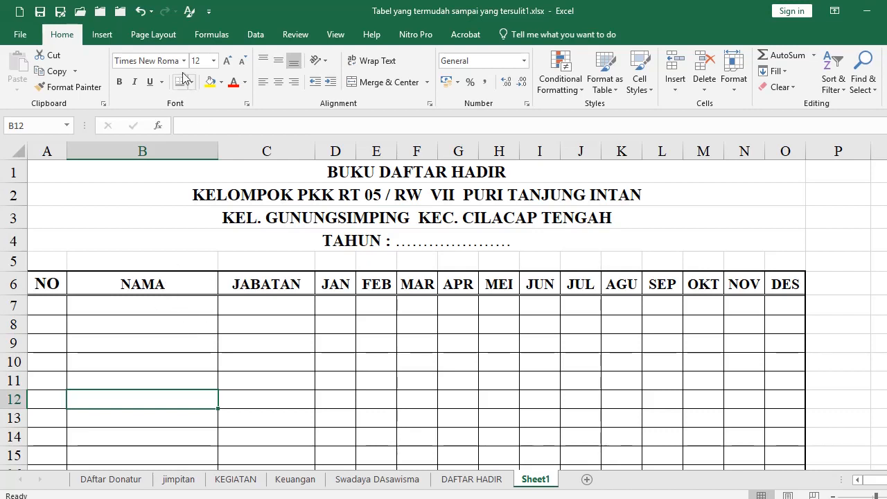
Set the page orientation to Landscape in the Page Setup dialog
{"action": "left_click", "coordinate": [166, 35]}
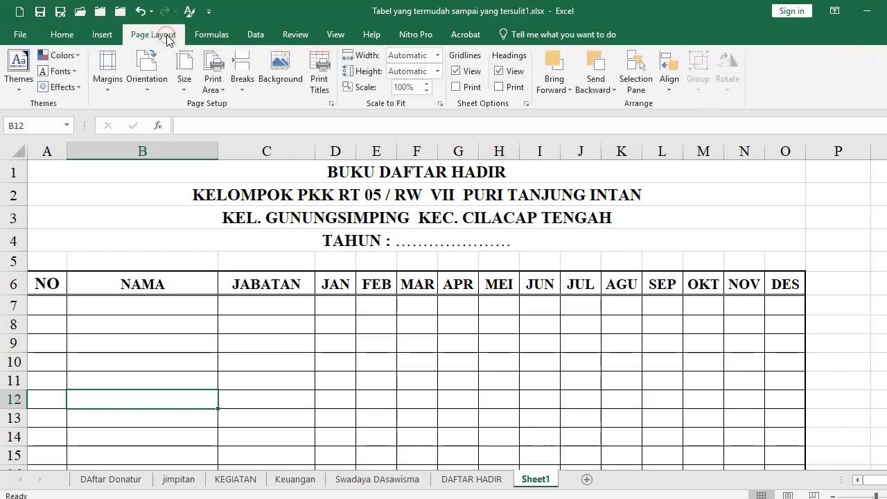
{"action": "left_click", "coordinate": [333, 105]}
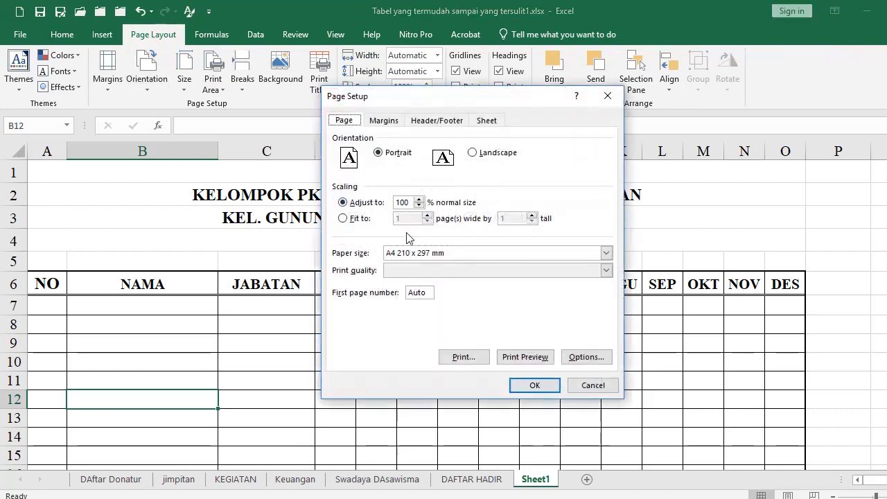
{"action": "left_click", "coordinate": [475, 154]}
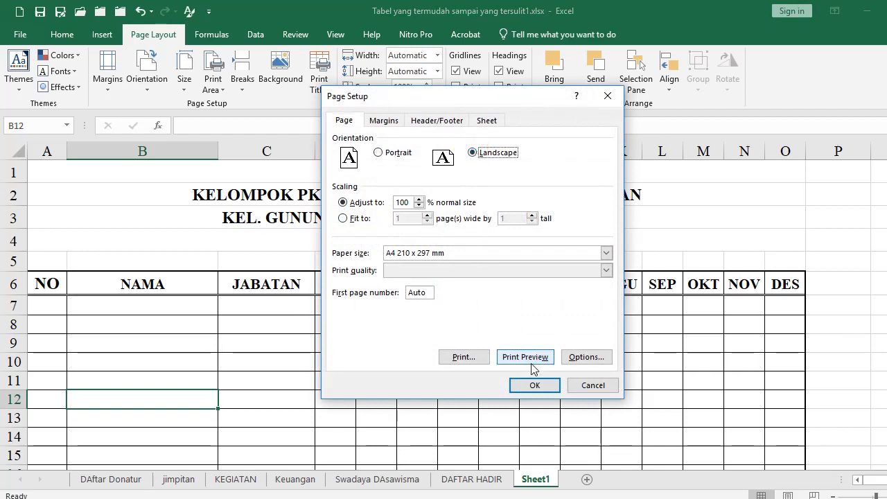
{"action": "left_click", "coordinate": [535, 386]}
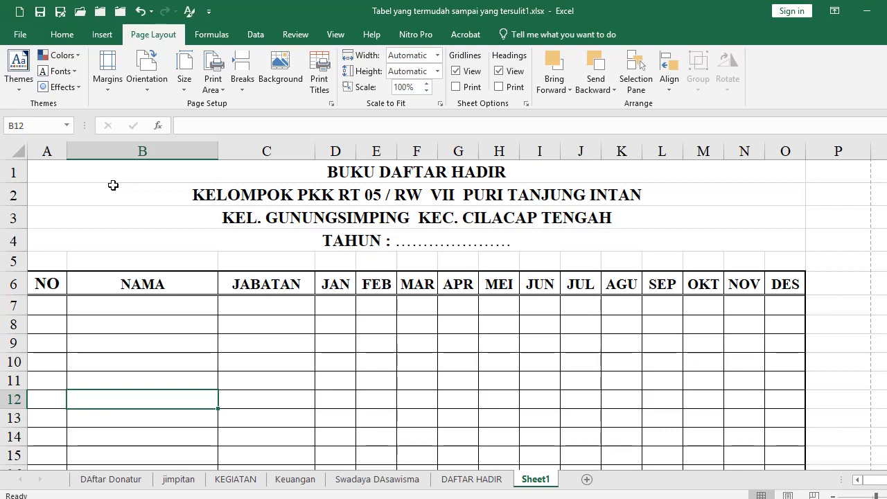
In print preview with margins shown, drag the NAMA column wider, then return to the sheet
{"action": "key", "text": "ctrl+p"}
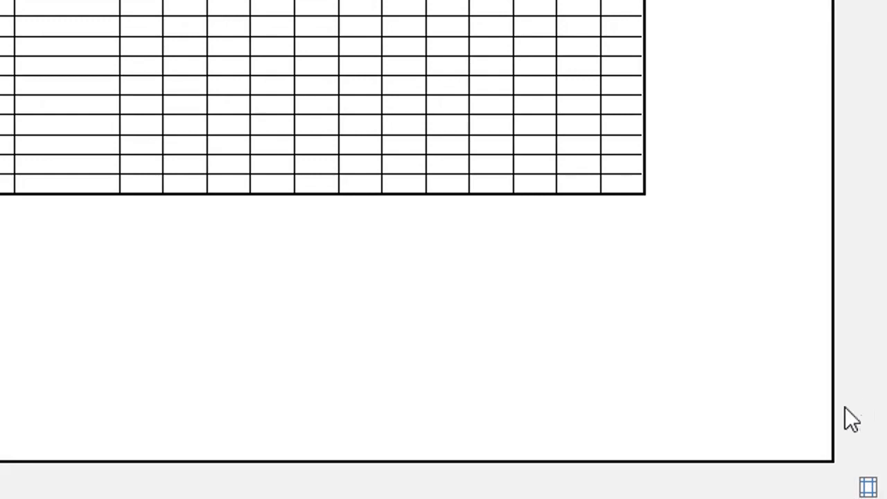
{"action": "left_click", "coordinate": [868, 483]}
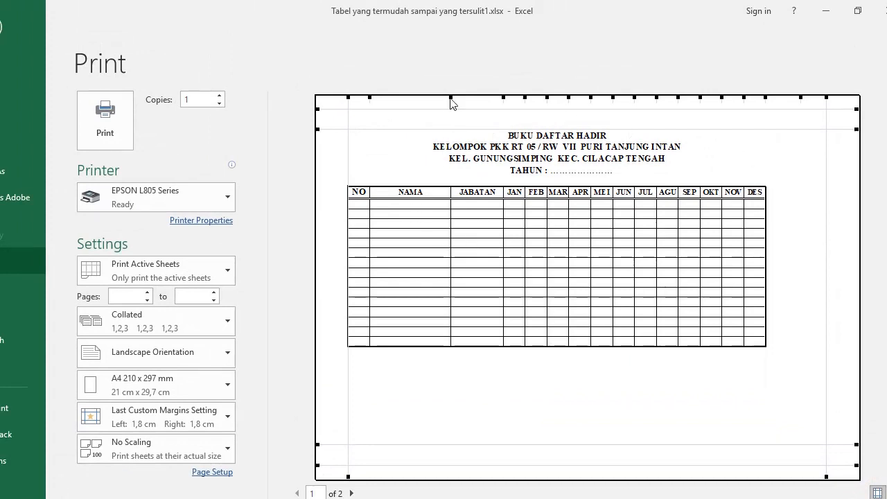
{"action": "left_click_drag", "start_coordinate": [450, 98], "coordinate": [526, 98]}
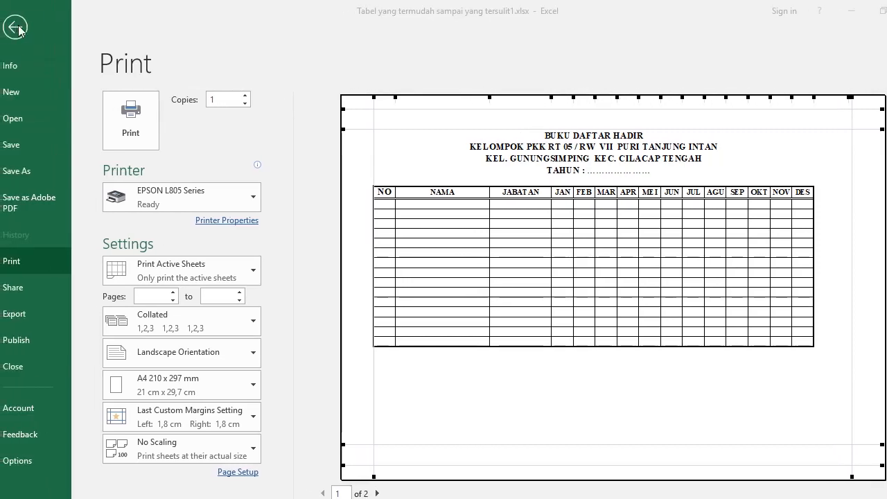
{"action": "left_click", "coordinate": [14, 29]}
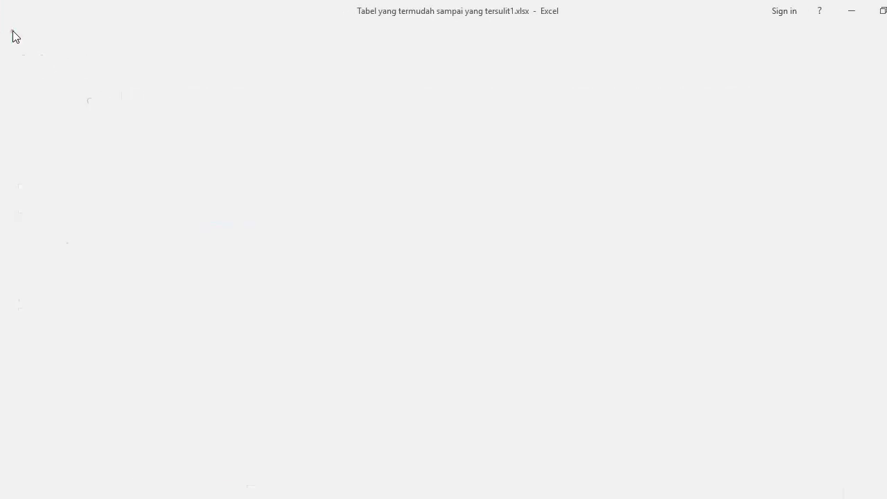
Set the JAN–DES column width to 6, then to 7, using Alt O, C, W
{"action": "left_click_drag", "start_coordinate": [355, 292], "coordinate": [806, 284]}
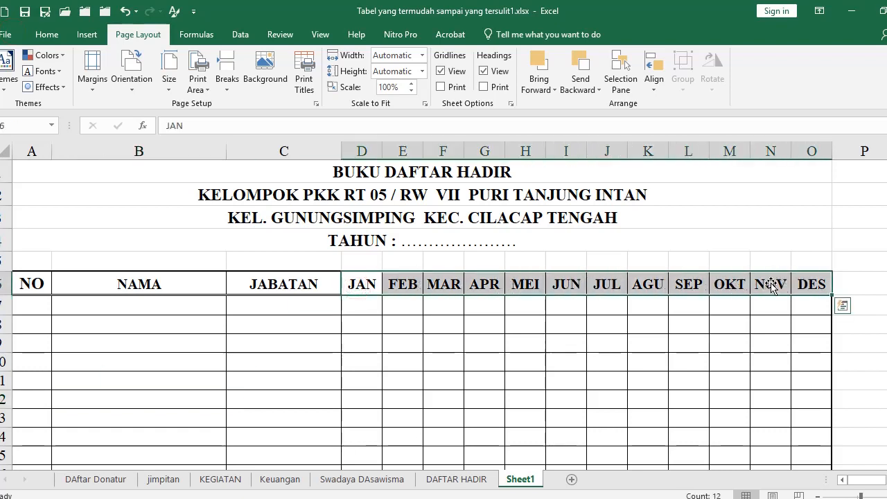
{"action": "key", "text": "alt+o"}
{"action": "type", "text": "cw6"}
{"action": "key", "text": "Return"}
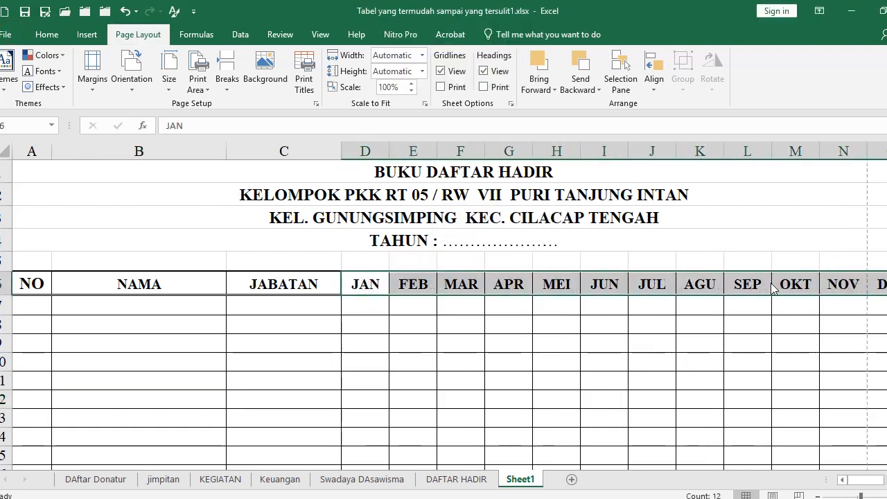
{"action": "scroll", "coordinate": [393, 312], "scroll_direction": "down", "scroll_amount": 1}
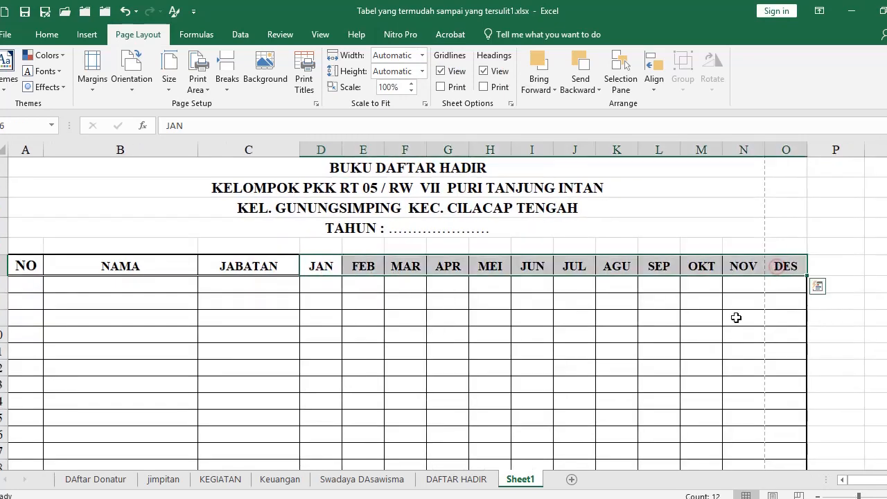
{"action": "key", "text": "alt+o"}
{"action": "type", "text": "cw7"}
{"action": "key", "text": "Return"}
Preview the printout, which now runs onto a second page after OKT
{"action": "left_click", "coordinate": [460, 336]}
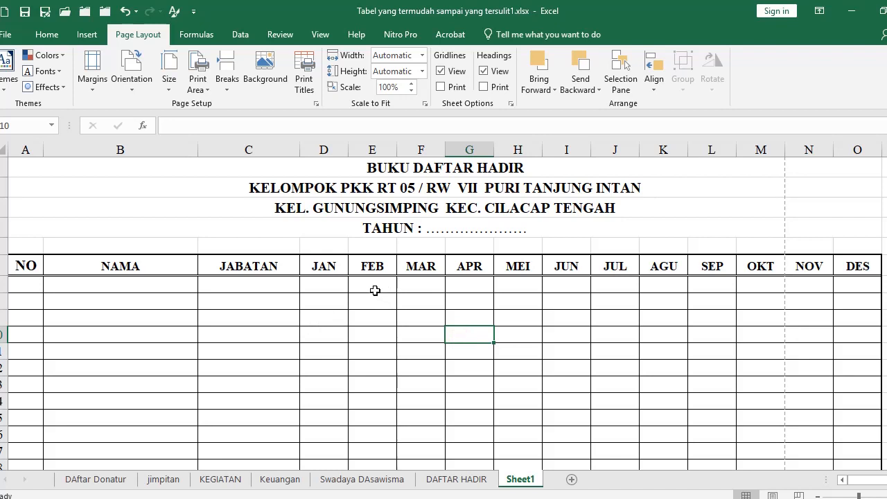
{"action": "left_click", "coordinate": [32, 282]}
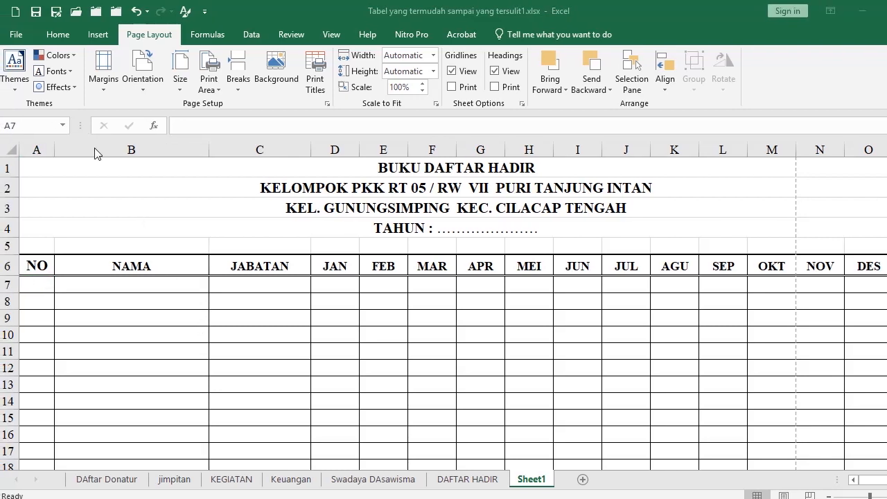
{"action": "key", "text": "ctrl+p"}
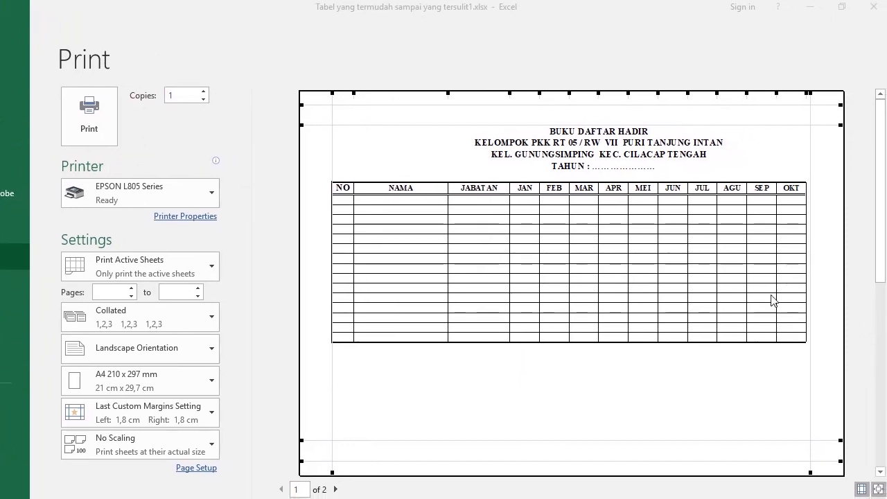
From the print preview's Page Setup, open the EPSON L805 Series printer properties
{"action": "left_click", "coordinate": [833, 295]}
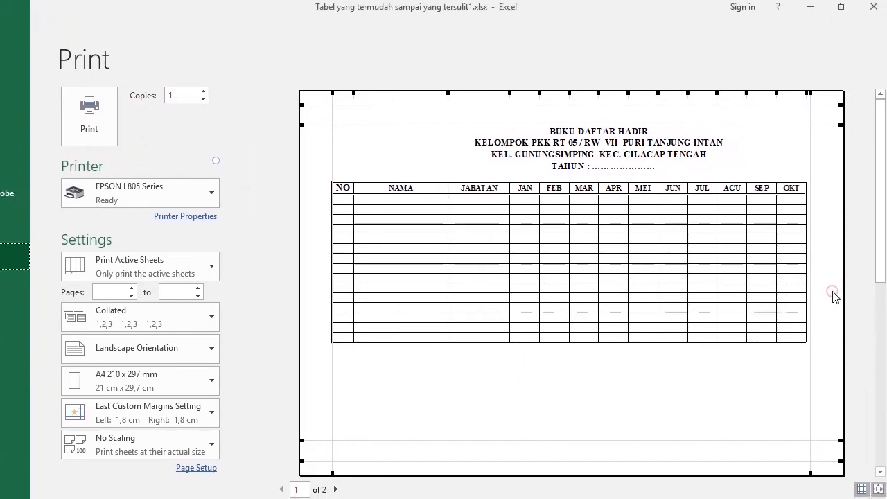
{"action": "scroll", "coordinate": [831, 295], "scroll_direction": "down", "scroll_amount": 1}
{"action": "scroll", "coordinate": [444, 262], "scroll_direction": "up", "scroll_amount": 1}
{"action": "left_click", "coordinate": [201, 469]}
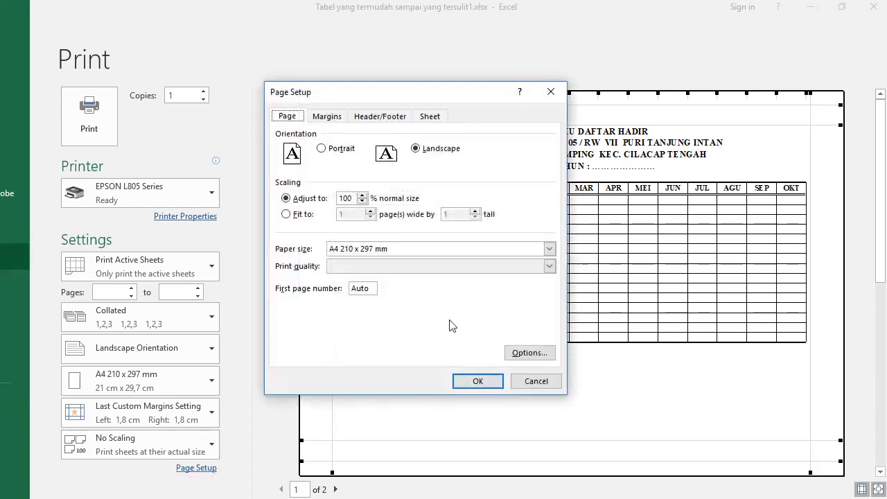
{"action": "left_click", "coordinate": [520, 355]}
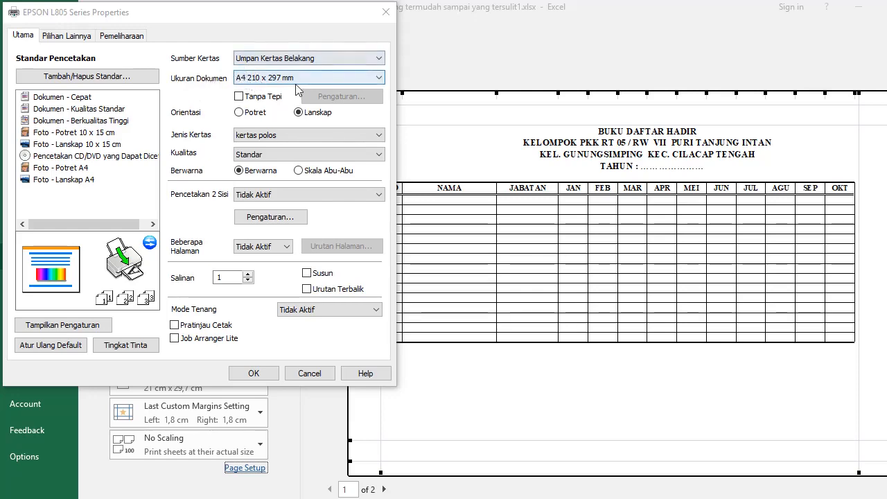
Choose Ditentukan Pengguna with paper width 215 and height 330 mm, and confirm
{"action": "left_click", "coordinate": [340, 78]}
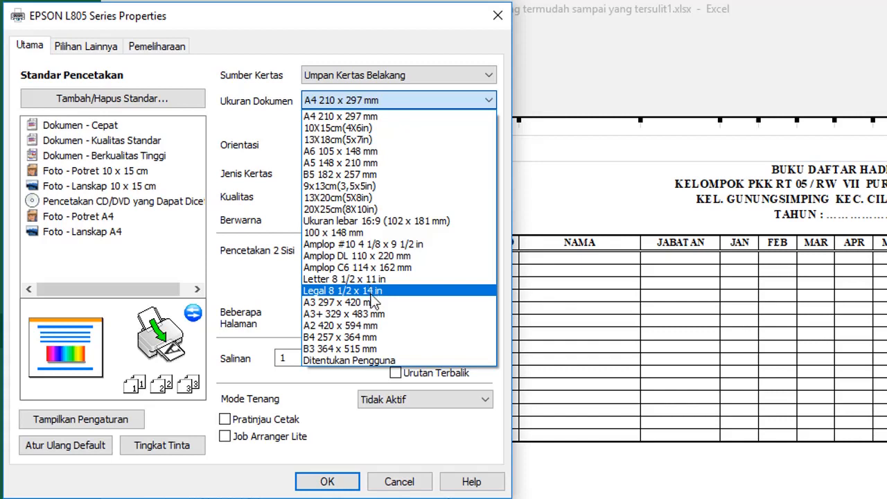
{"action": "left_click", "coordinate": [357, 361]}
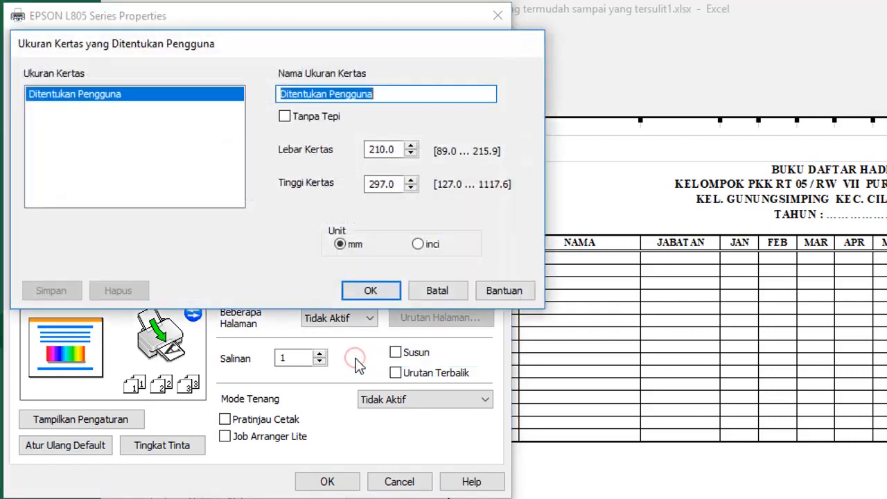
{"action": "left_click", "coordinate": [379, 149]}
{"action": "left_click_drag", "start_coordinate": [380, 149], "coordinate": [418, 156]}
{"action": "type", "text": "5"}
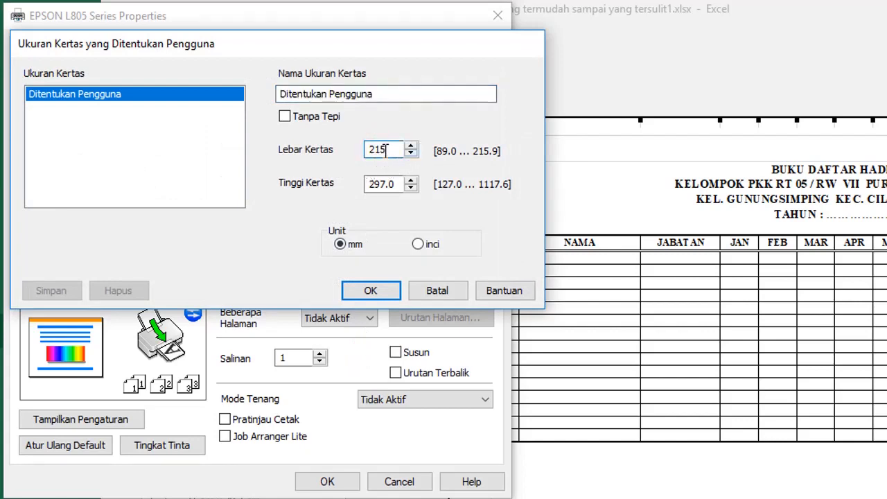
{"action": "left_click_drag", "start_coordinate": [395, 184], "coordinate": [326, 184]}
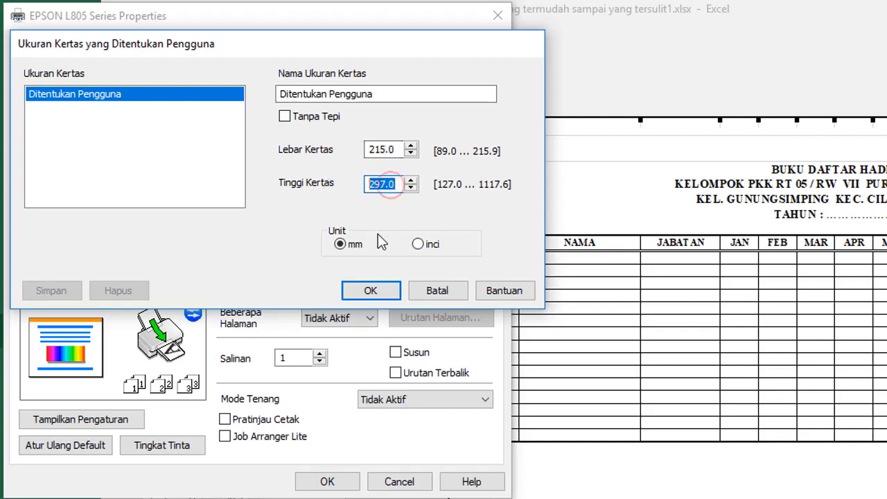
{"action": "type", "text": "330"}
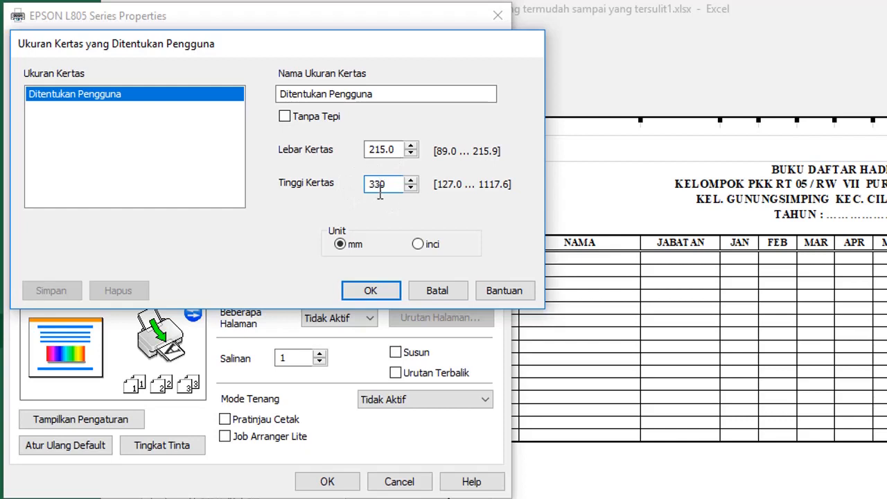
{"action": "left_click", "coordinate": [372, 292]}
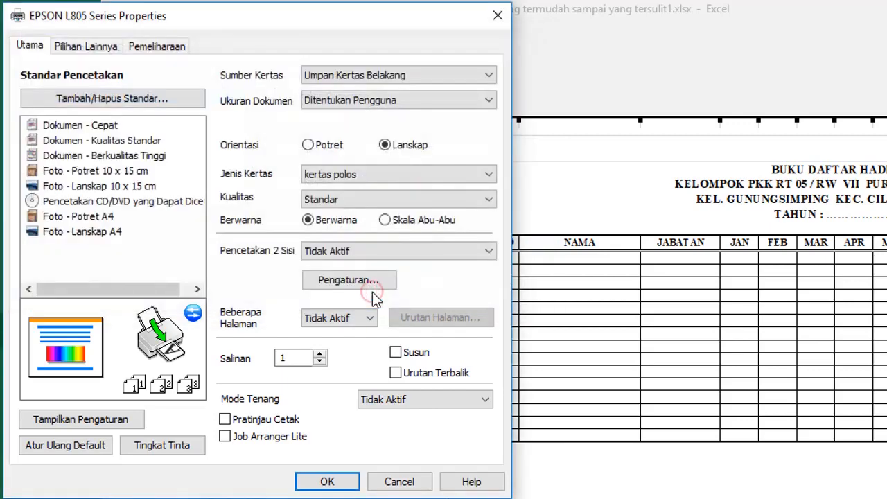
{"action": "left_click", "coordinate": [340, 485]}
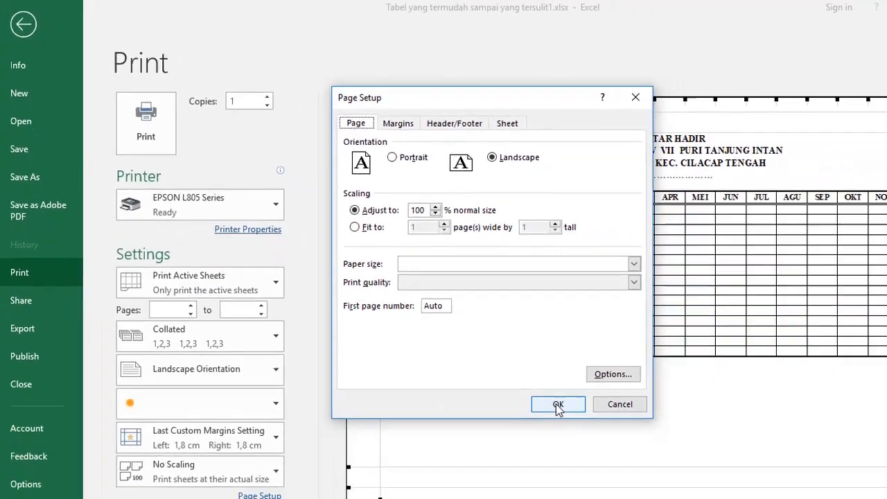
Drag the preview's right margin in to 0.7 cm, confirm Page Setup, and return to Sheet1
{"action": "left_click", "coordinate": [560, 404]}
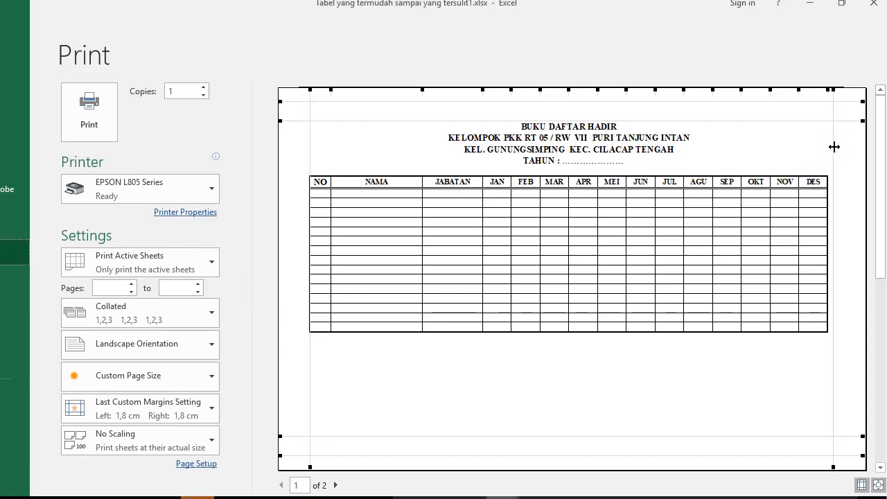
{"action": "left_click_drag", "start_coordinate": [833, 146], "coordinate": [853, 145]}
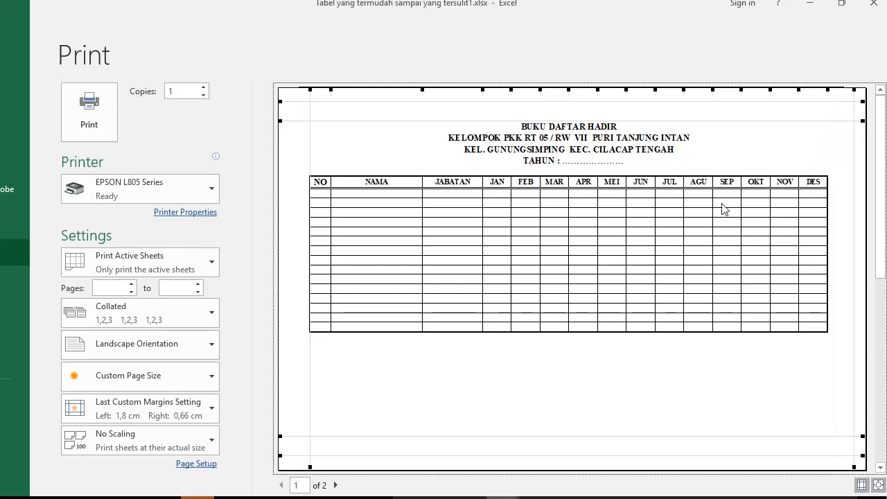
{"action": "left_click", "coordinate": [201, 465]}
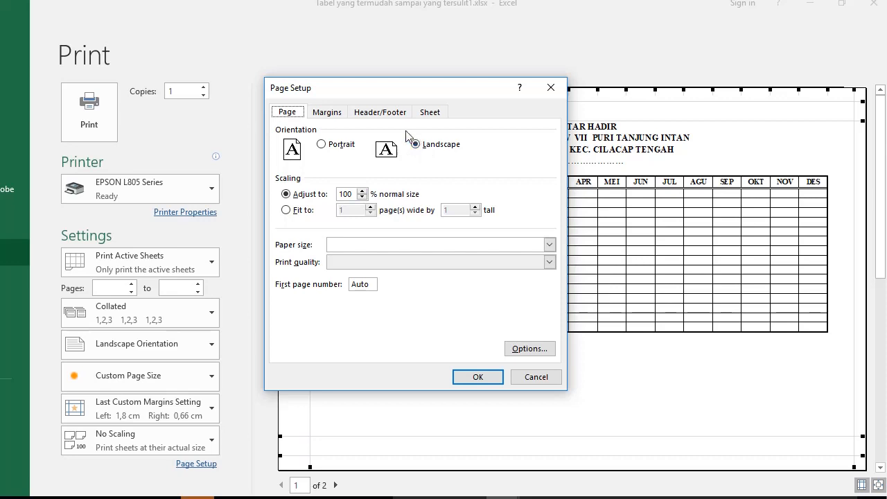
{"action": "left_click", "coordinate": [478, 377]}
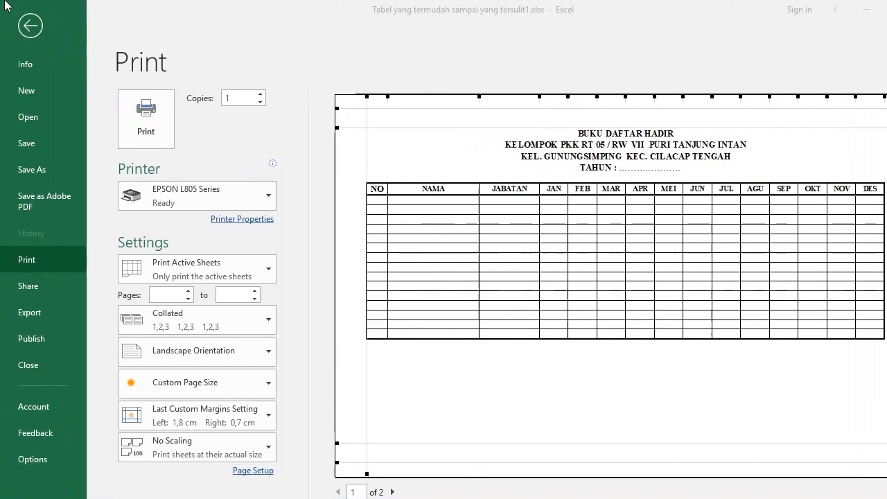
{"action": "left_click", "coordinate": [15, 23]}
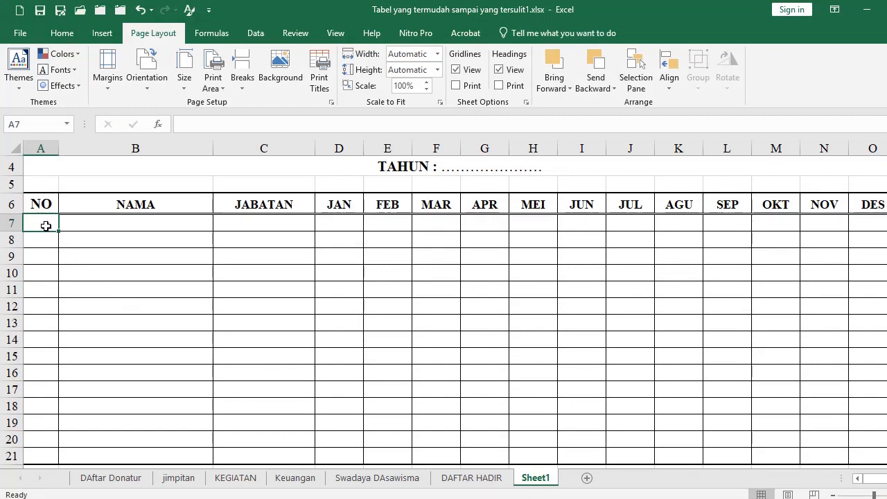
Set the row height of rows 7–21 to 30 using Alt+O, R, E
{"action": "left_click_drag", "start_coordinate": [41, 219], "coordinate": [37, 455]}
{"action": "key", "text": "alt+o"}
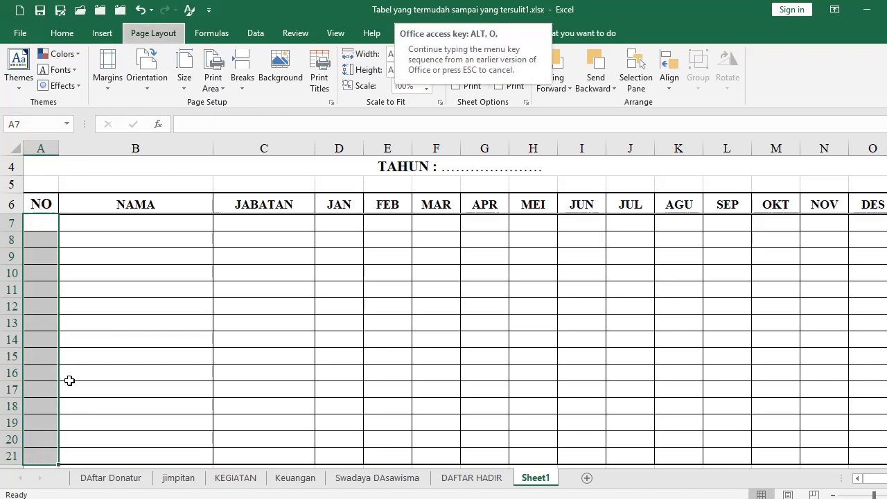
{"action": "key", "text": "r"}
{"action": "key", "text": "e"}
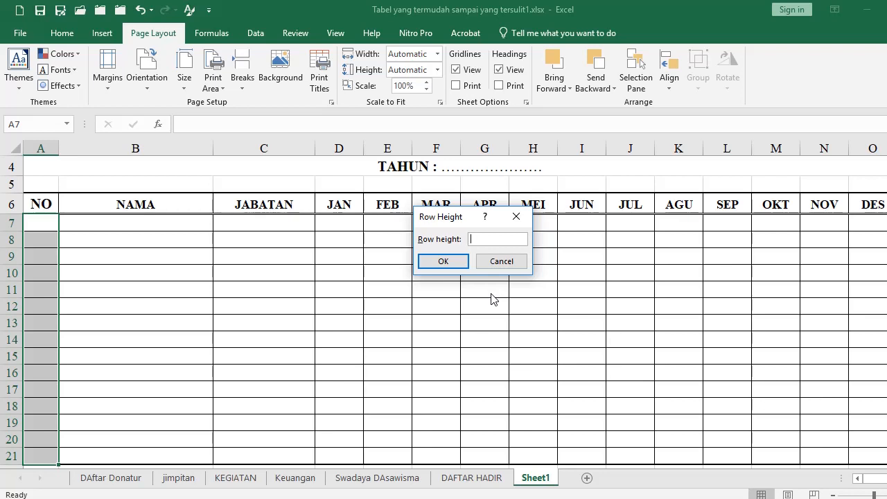
{"action": "type", "text": "30"}
{"action": "key", "text": "Return"}
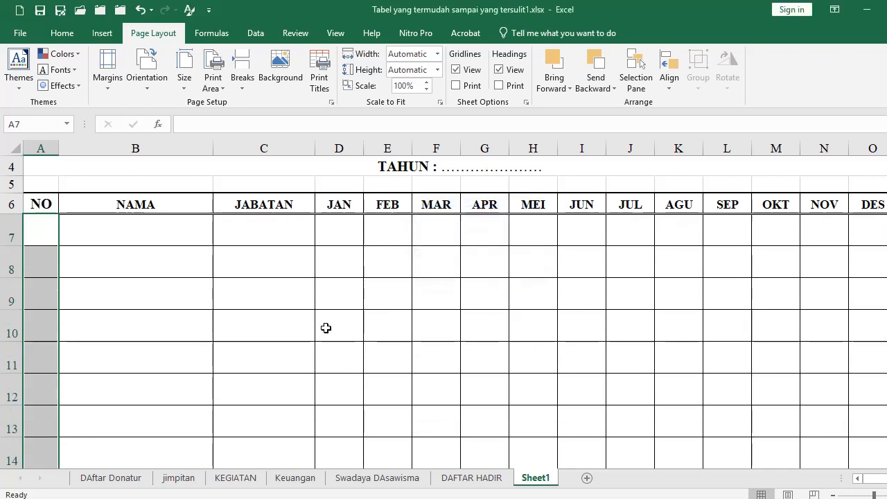
Preview the printout, now spanning three pages
{"action": "left_click", "coordinate": [194, 304]}
{"action": "scroll", "coordinate": [187, 311], "scroll_direction": "down", "scroll_amount": 3}
{"action": "scroll", "coordinate": [187, 311], "scroll_direction": "down", "scroll_amount": 1}
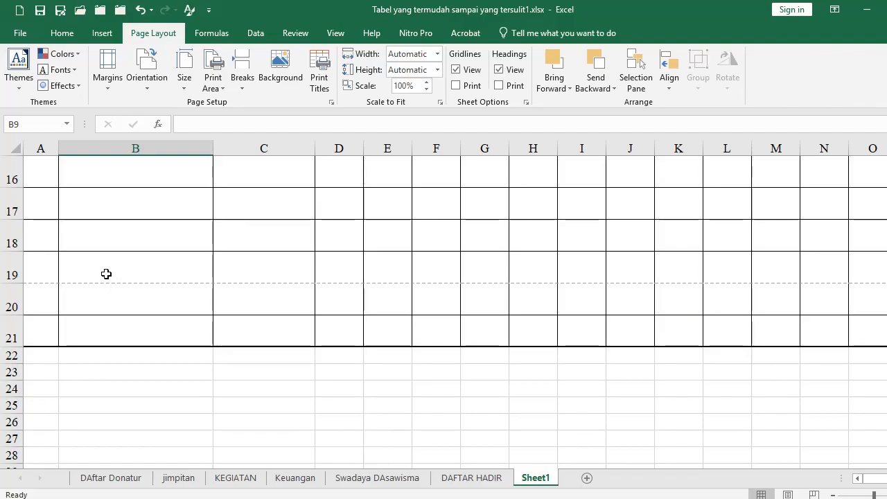
{"action": "key", "text": "ctrl+p"}
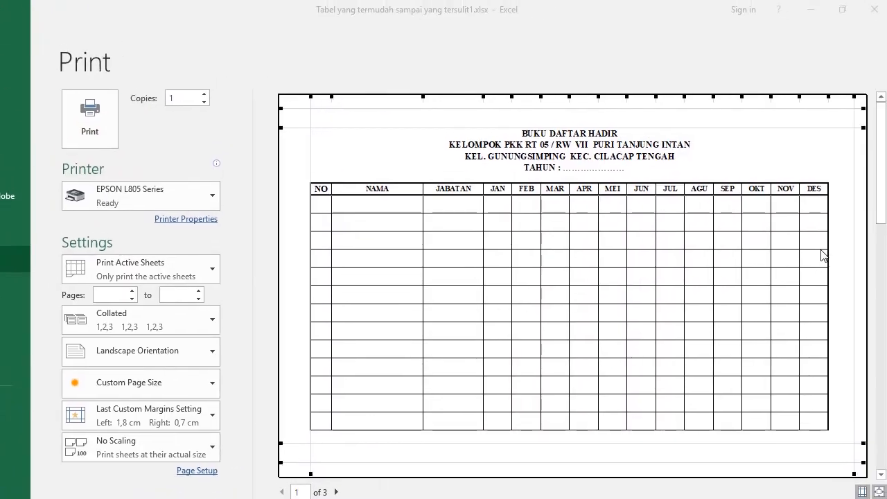
Raise the top margin, lower the bottom margin, widen the NAMA column in preview, then exit
{"action": "scroll", "coordinate": [851, 242], "scroll_direction": "down", "scroll_amount": 1}
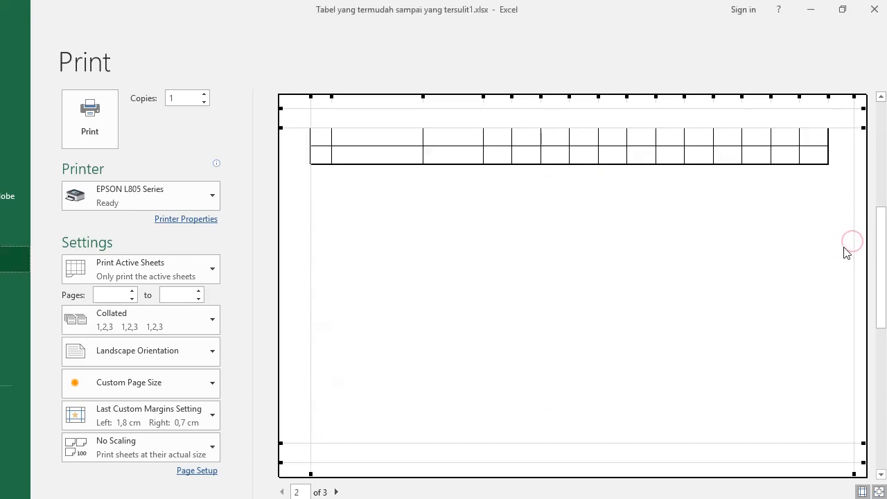
{"action": "scroll", "coordinate": [427, 161], "scroll_direction": "up", "scroll_amount": 2}
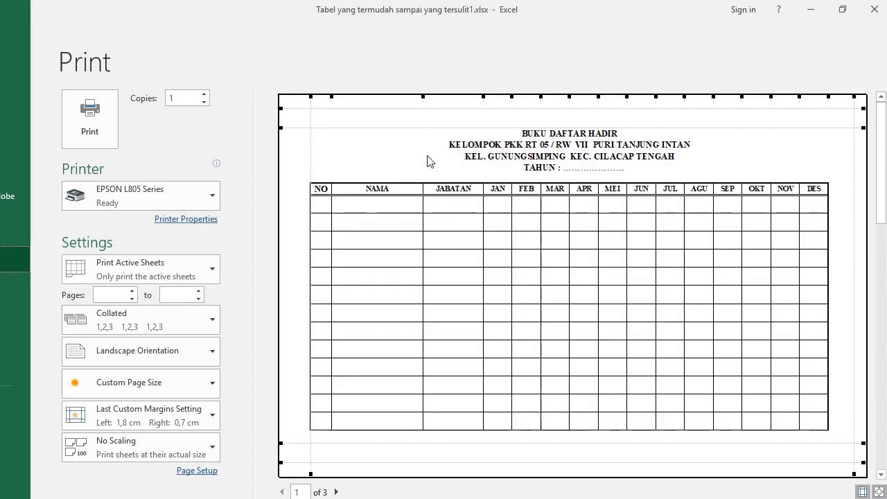
{"action": "left_click_drag", "start_coordinate": [334, 129], "coordinate": [329, 108]}
{"action": "left_click_drag", "start_coordinate": [331, 443], "coordinate": [323, 461]}
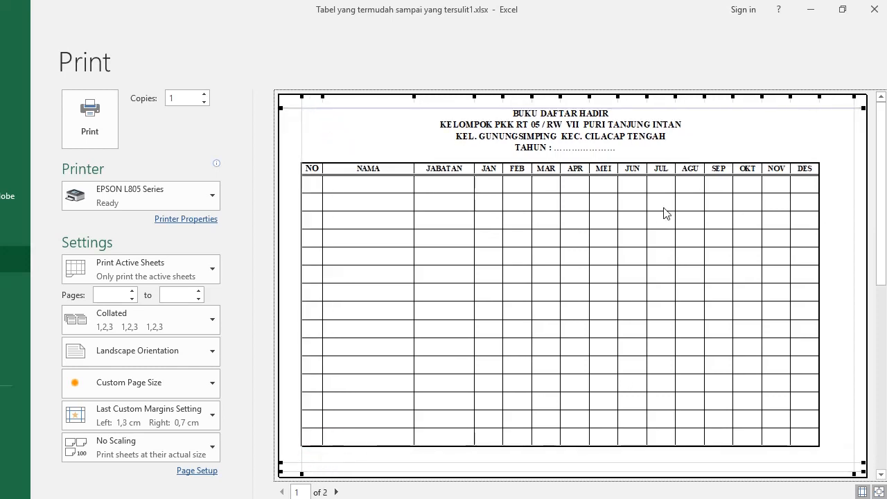
{"action": "left_click_drag", "start_coordinate": [413, 97], "coordinate": [441, 108]}
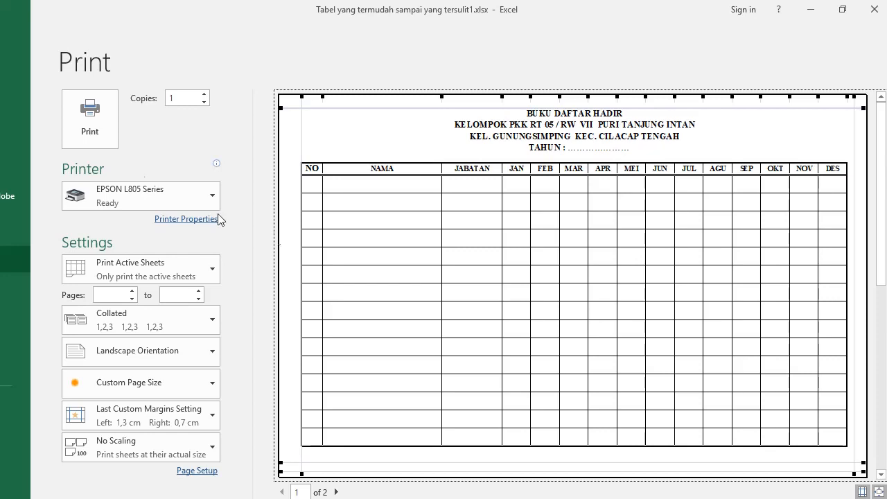
{"action": "left_click", "coordinate": [23, 24]}
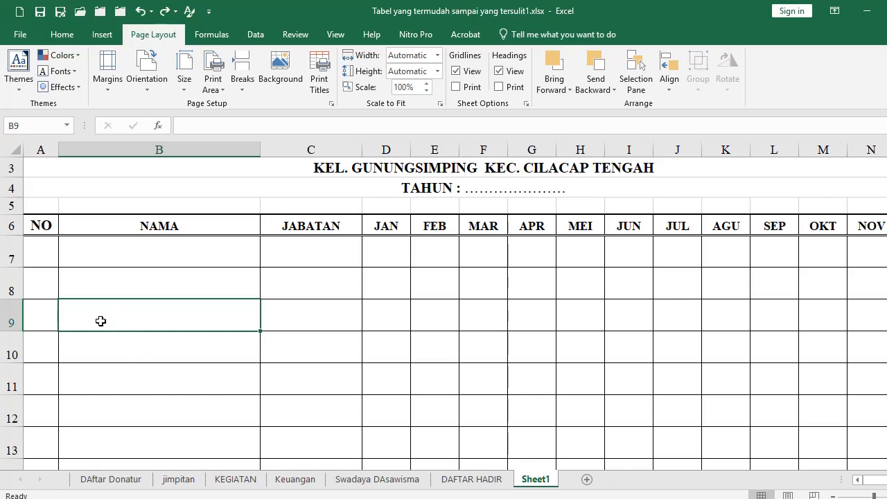
Enter 1 in A7 and the formula =+A7+1 in A8 of the NO column
{"action": "left_click", "coordinate": [46, 254]}
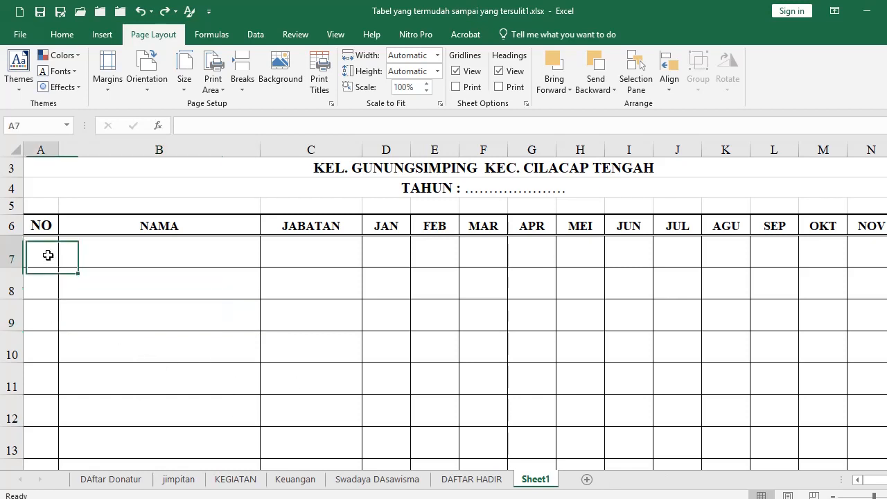
{"action": "left_click", "coordinate": [28, 288]}
{"action": "scroll", "coordinate": [69, 345], "scroll_direction": "down", "scroll_amount": 3}
{"action": "scroll", "coordinate": [54, 300], "scroll_direction": "up", "scroll_amount": 1}
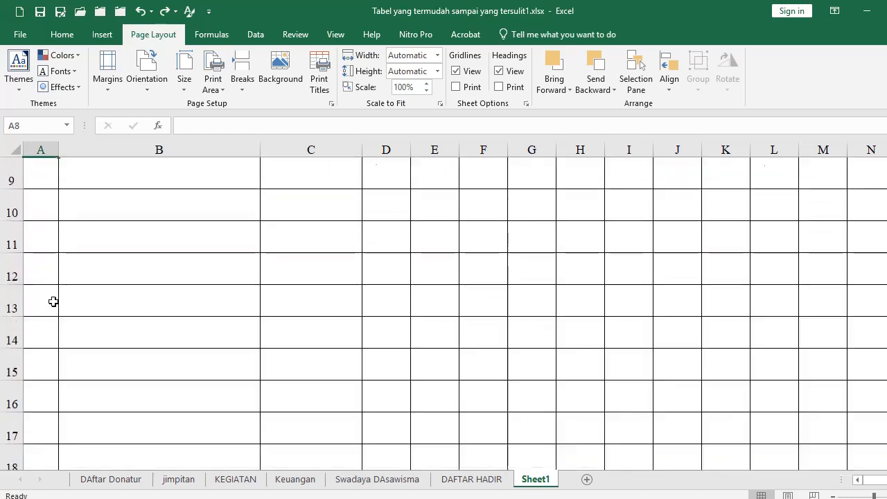
{"action": "left_click", "coordinate": [49, 386], "text": "shift"}
{"action": "scroll", "coordinate": [50, 386], "scroll_direction": "up", "scroll_amount": 3}
{"action": "left_click", "coordinate": [46, 293]}
{"action": "type", "text": "1"}
{"action": "key", "text": "Return"}
{"action": "type", "text": "=+A7+1"}
{"action": "key", "text": "Return"}
{"action": "key", "text": "ctrl+c"}
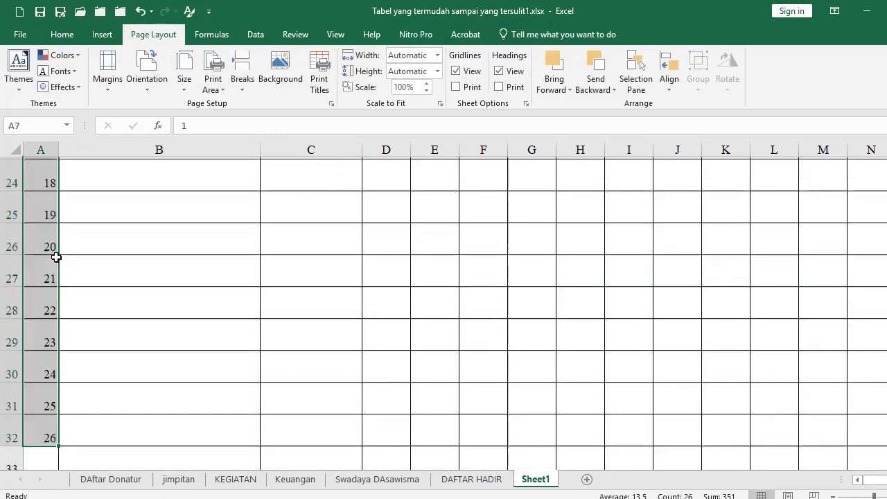
Center the NO numbers, insert extra rows, and fill the numbering down to 40
{"action": "left_click", "coordinate": [61, 34]}
{"action": "left_click", "coordinate": [110, 304]}
{"action": "key", "text": "shift+Down"}
{"action": "key", "text": "shift+Down"}
{"action": "key", "text": "shift+Down"}
{"action": "key", "text": "shift+Down"}
{"action": "key", "text": "shift+Down"}
{"action": "key", "text": "shift+Down"}
{"action": "key", "text": "shift+Down"}
{"action": "key", "text": "shift+Down"}
{"action": "key", "text": "shift+Down"}
{"action": "key", "text": "shift+Down"}
{"action": "key", "text": "shift+Down"}
{"action": "key", "text": "shift+Down"}
{"action": "key", "text": "shift+Down"}
{"action": "key", "text": "ctrl+plus"}
{"action": "key", "text": "r"}
{"action": "key", "text": "Return"}
{"action": "key", "text": "Left"}
{"action": "key", "text": "Up"}
{"action": "key", "text": "ctrl+c"}
{"action": "key", "text": "ctrl+shift+Down"}
{"action": "key", "text": "Return"}
{"action": "key", "text": "ctrl+Up"}
Check the table's last row and preview the printout, now four pages
{"action": "scroll", "coordinate": [99, 310], "scroll_direction": "down", "scroll_amount": 11}
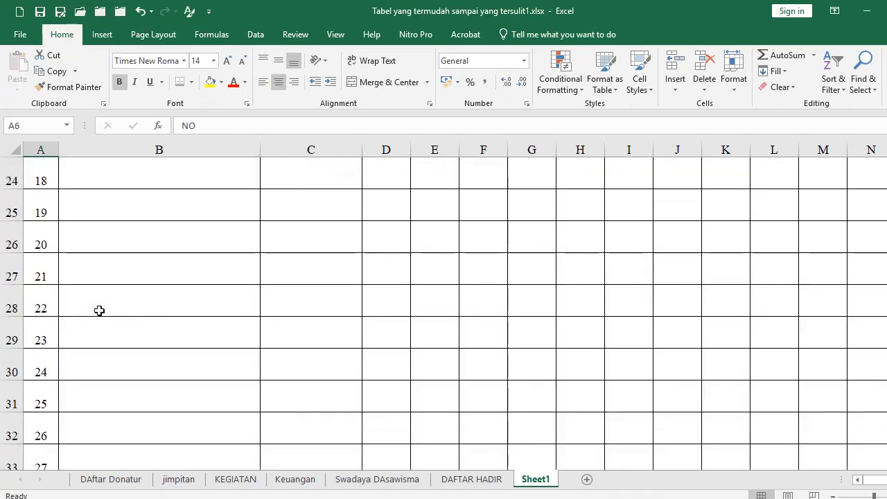
{"action": "scroll", "coordinate": [99, 311], "scroll_direction": "down", "scroll_amount": 1}
{"action": "left_click", "coordinate": [47, 331]}
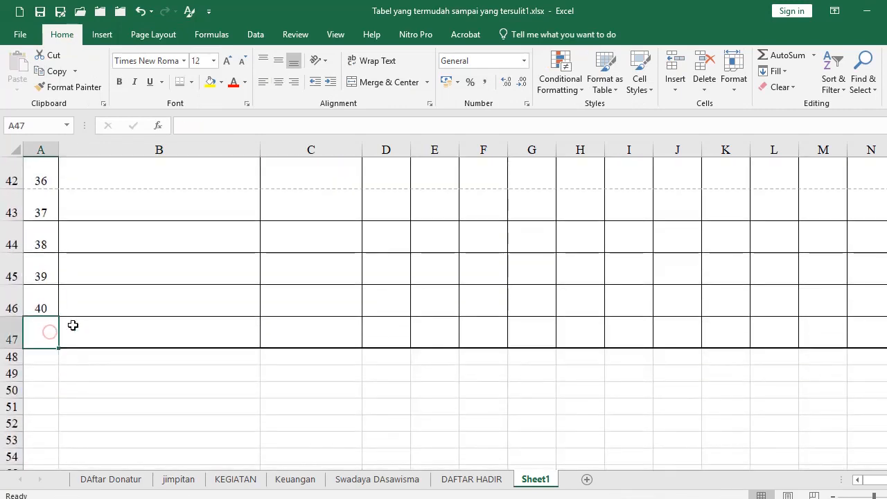
{"action": "scroll", "coordinate": [162, 295], "scroll_direction": "down", "scroll_amount": 1}
{"action": "key", "text": "ctrl+p"}
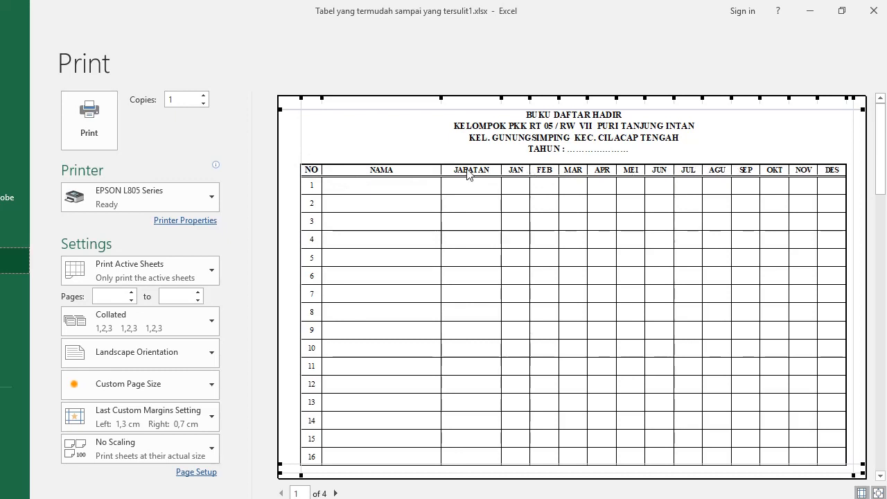
Review the four preview pages, then return to Sheet1 and show the Page Layout options
{"action": "scroll", "coordinate": [777, 227], "scroll_direction": "down", "scroll_amount": 3}
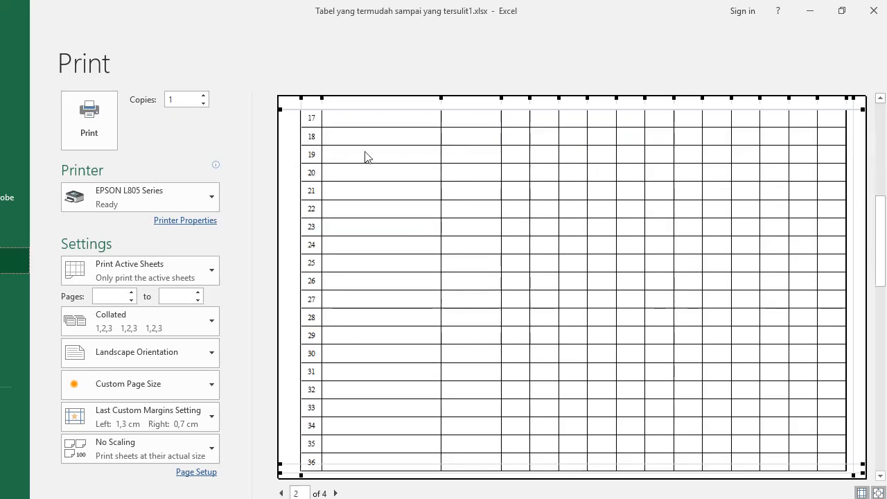
{"action": "scroll", "coordinate": [390, 178], "scroll_direction": "down", "scroll_amount": 3}
{"action": "scroll", "coordinate": [390, 178], "scroll_direction": "up", "scroll_amount": 2}
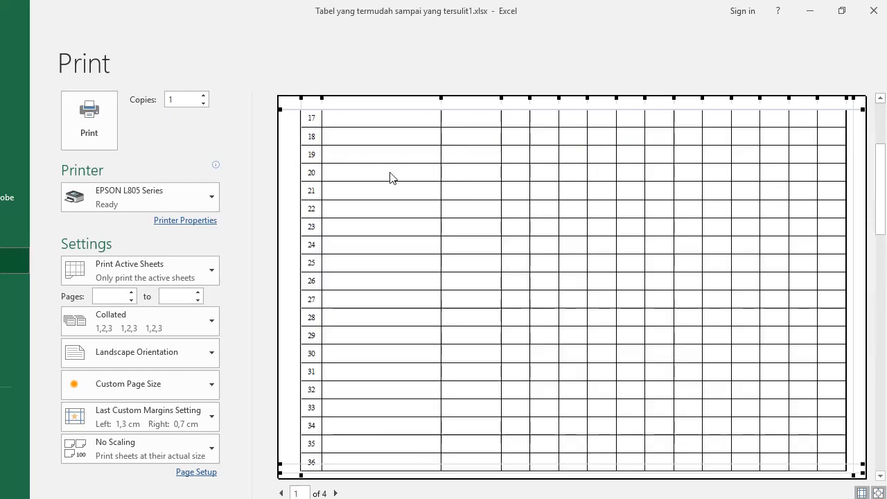
{"action": "scroll", "coordinate": [390, 178], "scroll_direction": "down", "scroll_amount": 2}
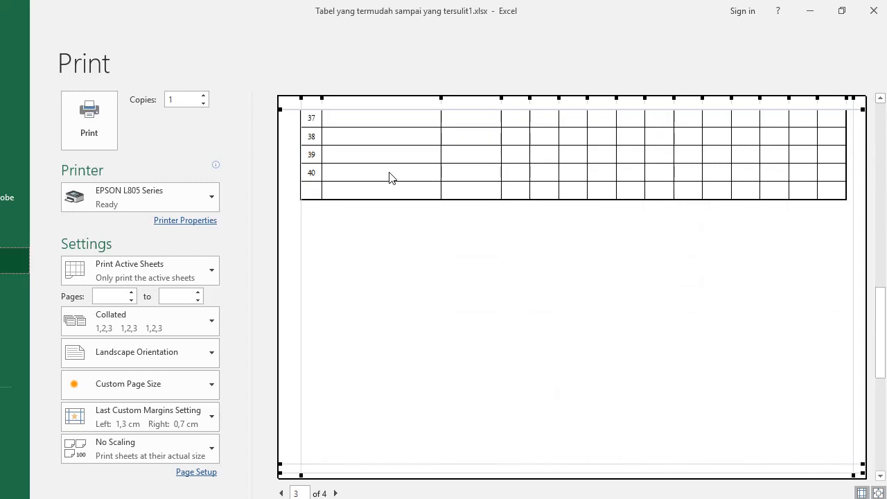
{"action": "scroll", "coordinate": [367, 205], "scroll_direction": "up", "scroll_amount": 2}
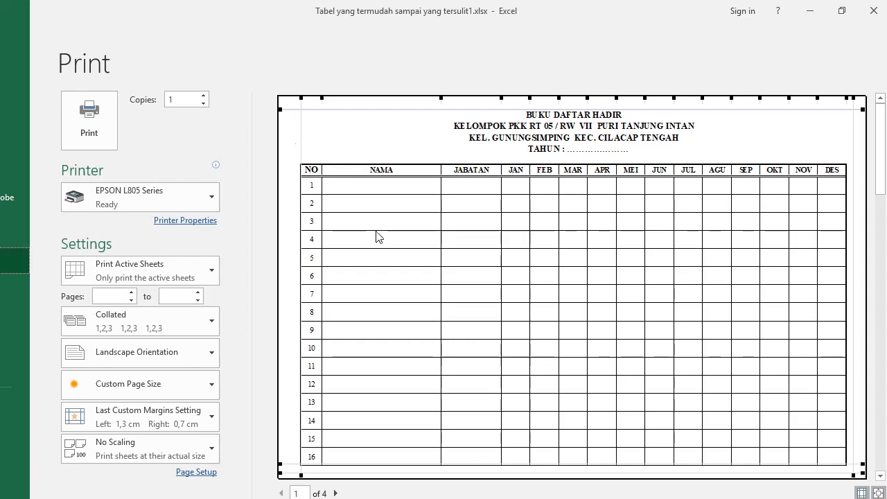
{"action": "left_click", "coordinate": [15, 27]}
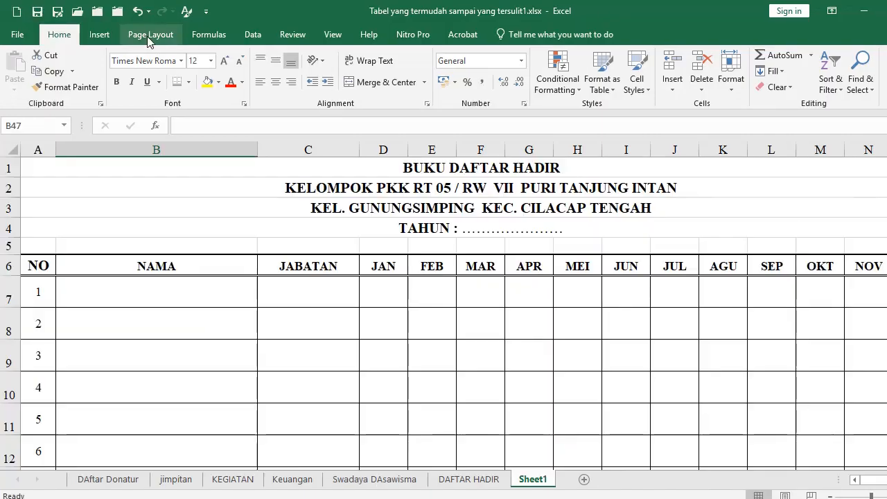
{"action": "left_click", "coordinate": [148, 36]}
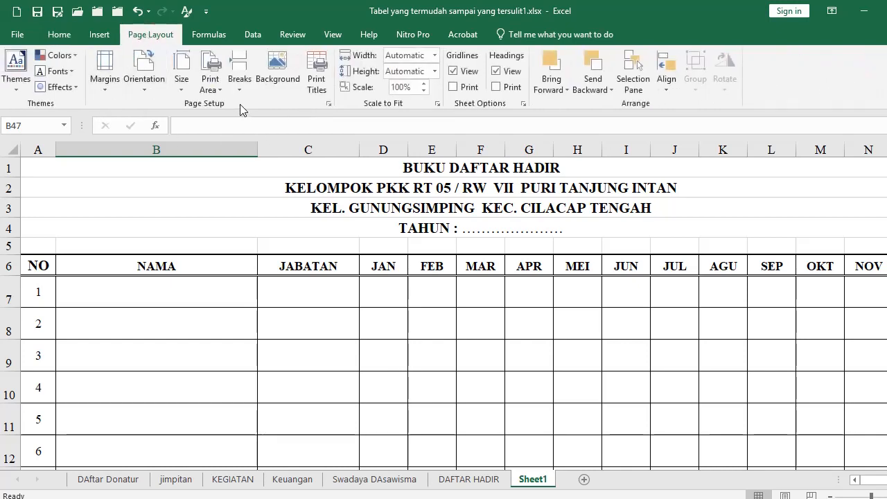
In Page Setup's Sheet tab, set Rows to repeat at top to $5:$6
{"action": "left_click", "coordinate": [328, 105]}
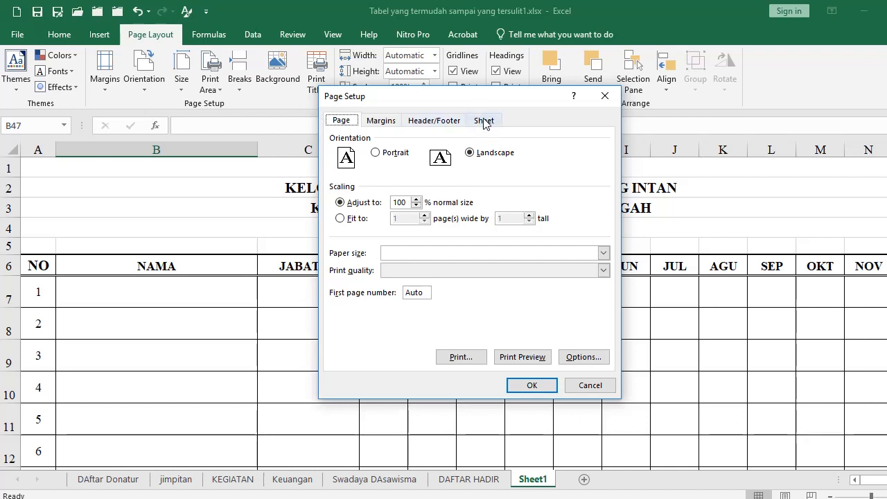
{"action": "left_click", "coordinate": [484, 122]}
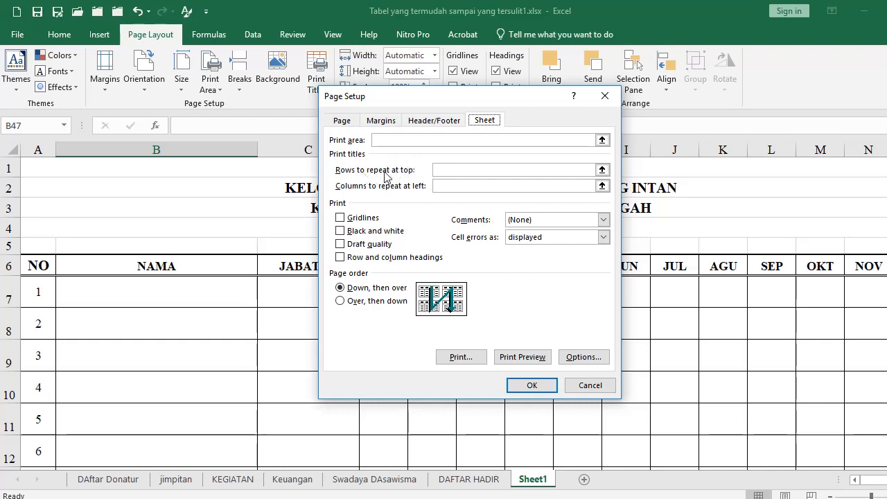
{"action": "left_click", "coordinate": [457, 173]}
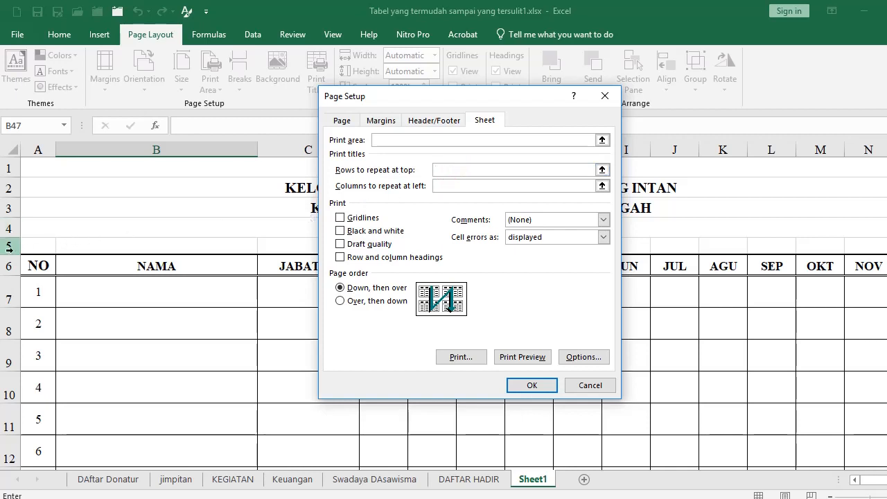
{"action": "left_click_drag", "start_coordinate": [7, 245], "coordinate": [4, 264]}
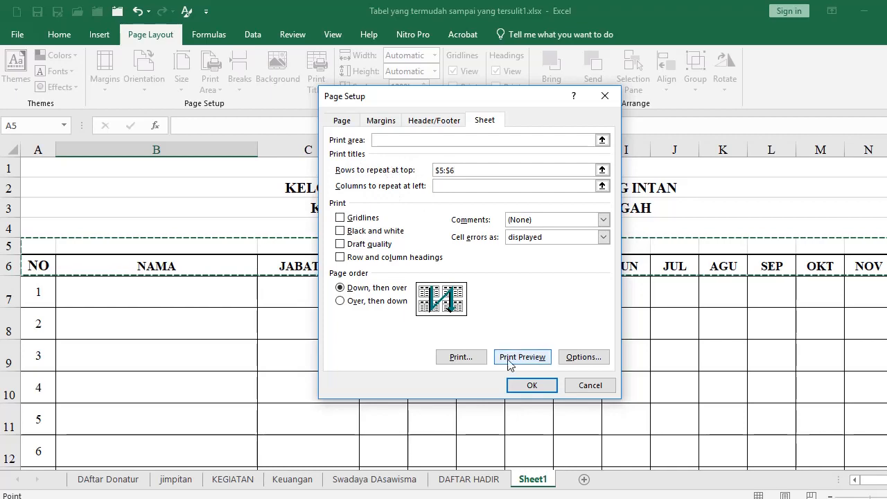
{"action": "left_click", "coordinate": [531, 386]}
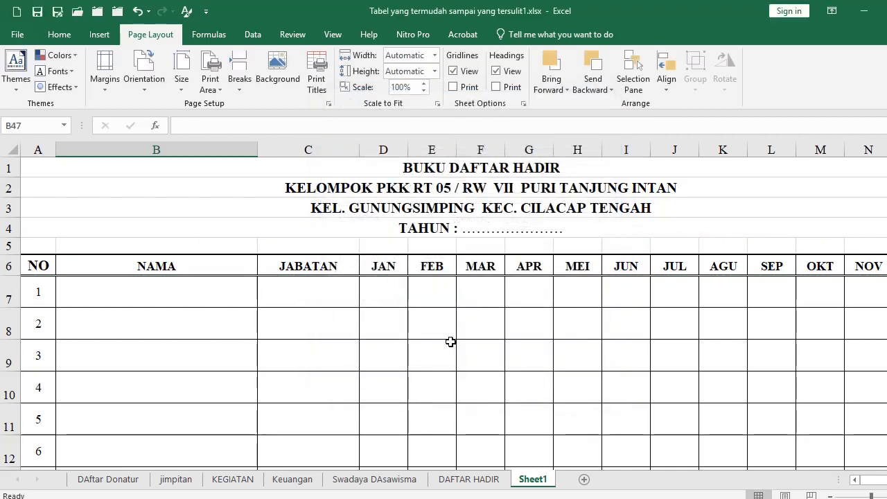
Preview pages 1–3 to verify the header rows repeat, then close the preview
{"action": "key", "text": "ctrl+p"}
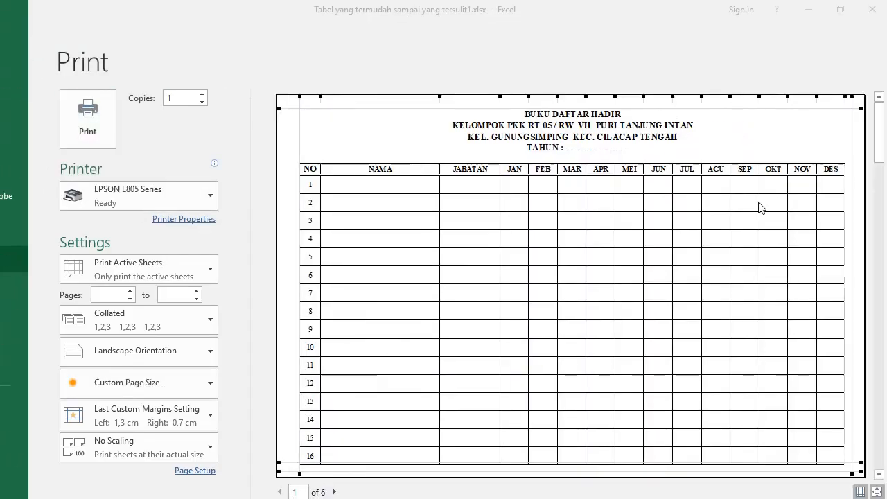
{"action": "scroll", "coordinate": [762, 210], "scroll_direction": "down", "scroll_amount": 3}
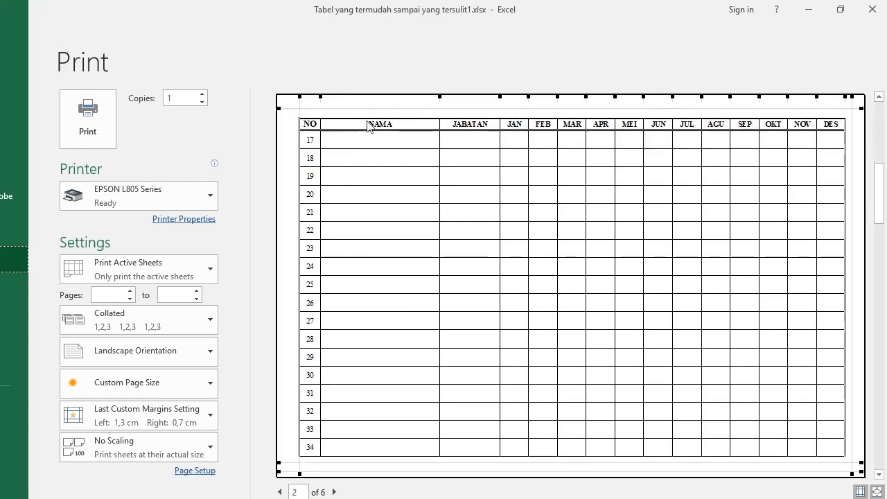
{"action": "scroll", "coordinate": [403, 173], "scroll_direction": "down", "scroll_amount": 3}
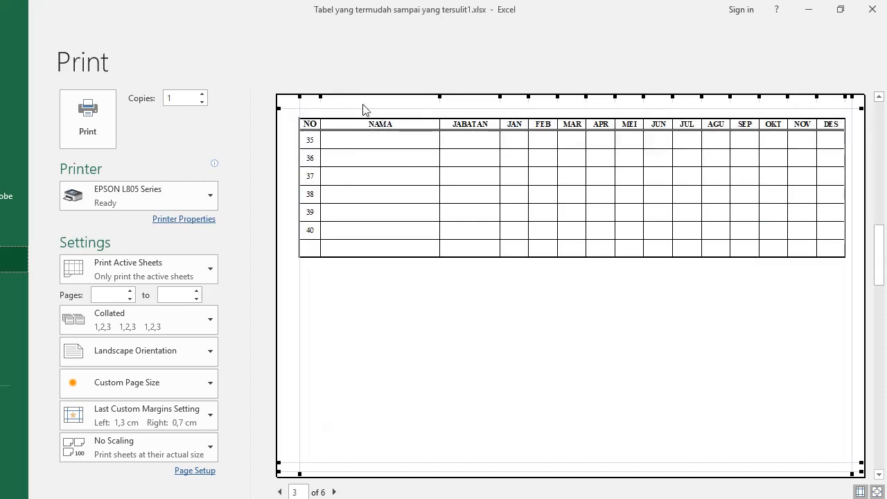
{"action": "scroll", "coordinate": [376, 135], "scroll_direction": "up", "scroll_amount": 3}
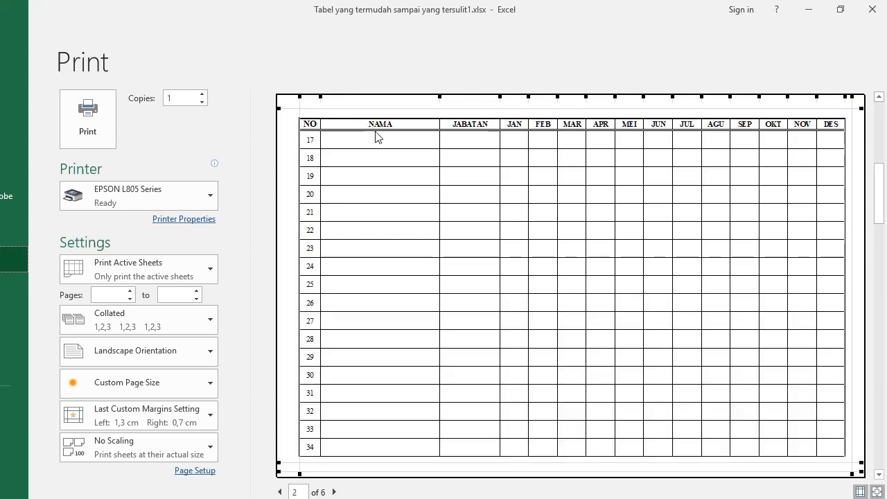
{"action": "scroll", "coordinate": [376, 136], "scroll_direction": "up", "scroll_amount": 3}
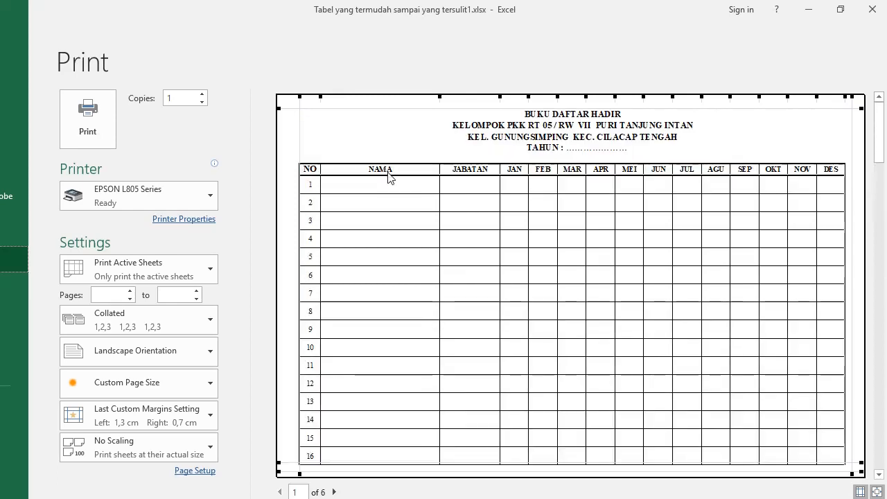
{"action": "key", "text": "Escape"}
{"action": "scroll", "coordinate": [312, 350], "scroll_direction": "up", "scroll_amount": 4}
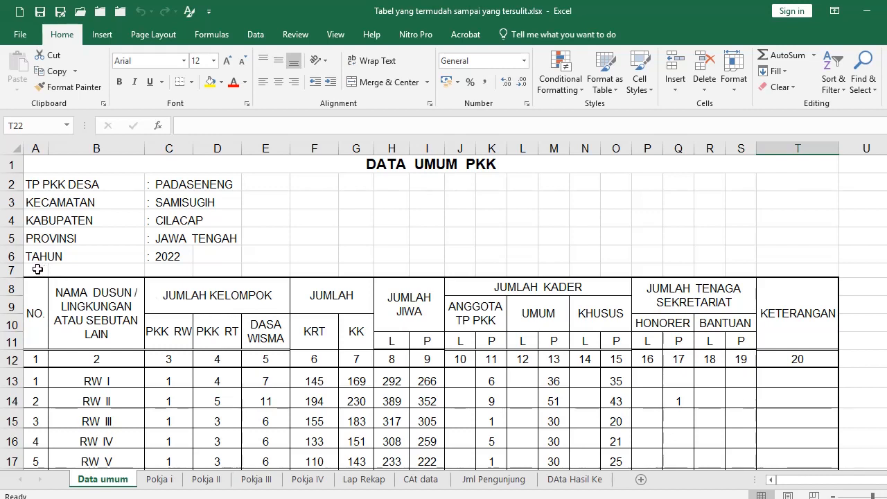
Insert eight blank sheet rows at rows 7–14 above the DATA UMUM PKK table, then select A8
{"action": "left_click", "coordinate": [38, 163]}
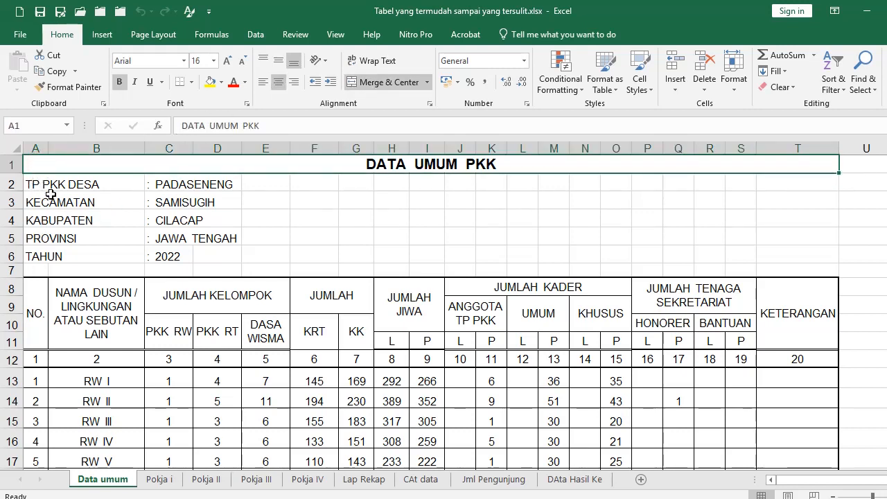
{"action": "left_click_drag", "start_coordinate": [34, 183], "coordinate": [285, 261]}
{"action": "left_click_drag", "start_coordinate": [31, 274], "coordinate": [43, 396]}
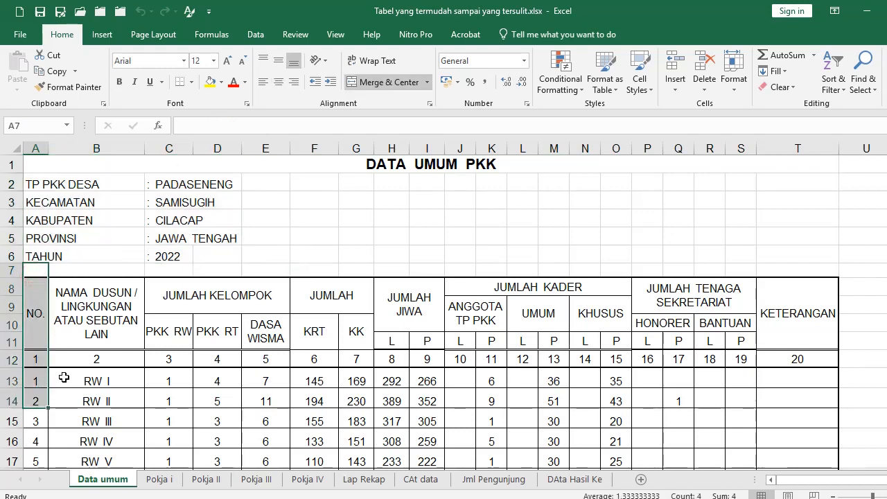
{"action": "key", "text": "alt+i"}
{"action": "key", "text": "r"}
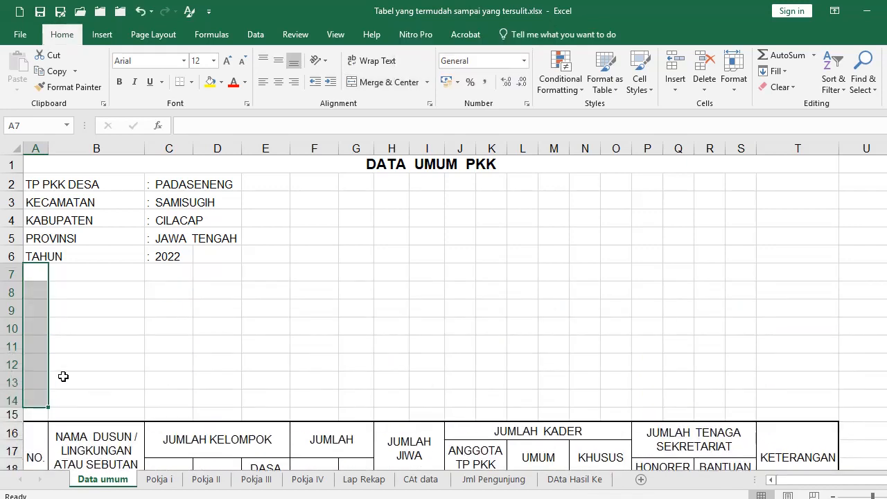
{"action": "scroll", "coordinate": [129, 337], "scroll_direction": "down", "scroll_amount": 2}
{"action": "scroll", "coordinate": [129, 329], "scroll_direction": "up", "scroll_amount": 1}
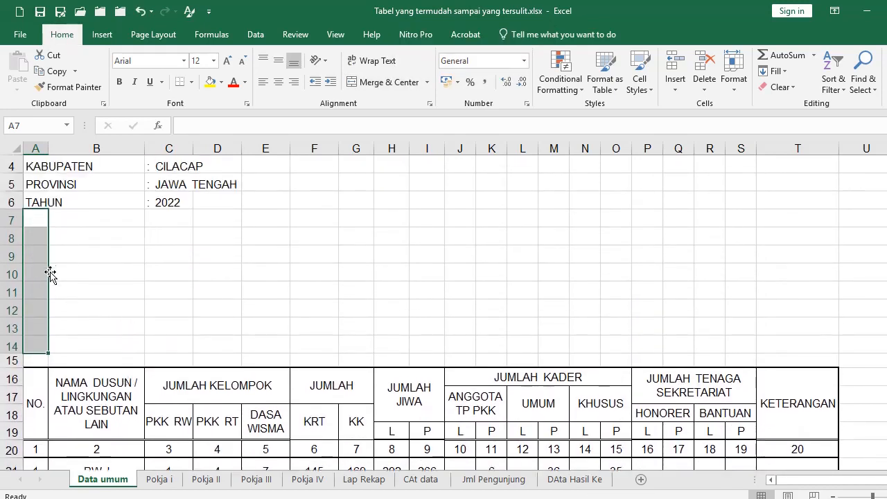
{"action": "left_click", "coordinate": [41, 239]}
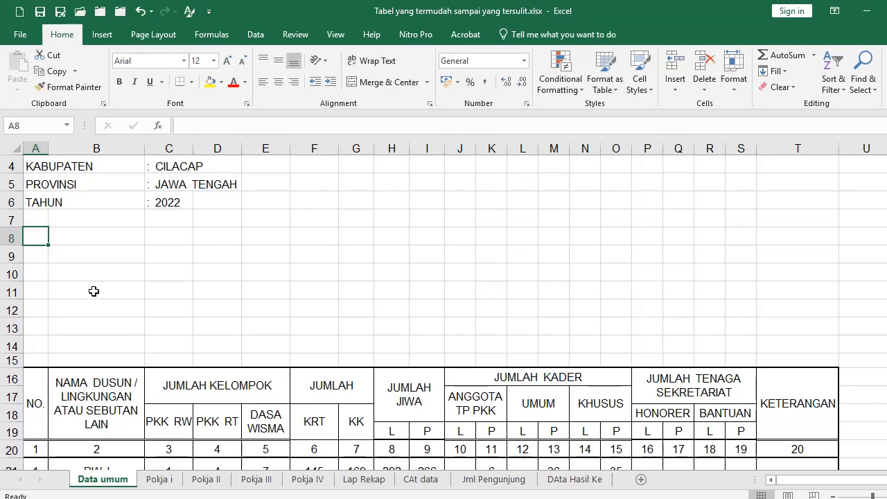
Enter NO, NAMA DUSUN / LINGKUNGAN ATAU SEBUTAN LAIN and JUMLAH KELOMPOK across row 8
{"action": "type", "text": "N"}
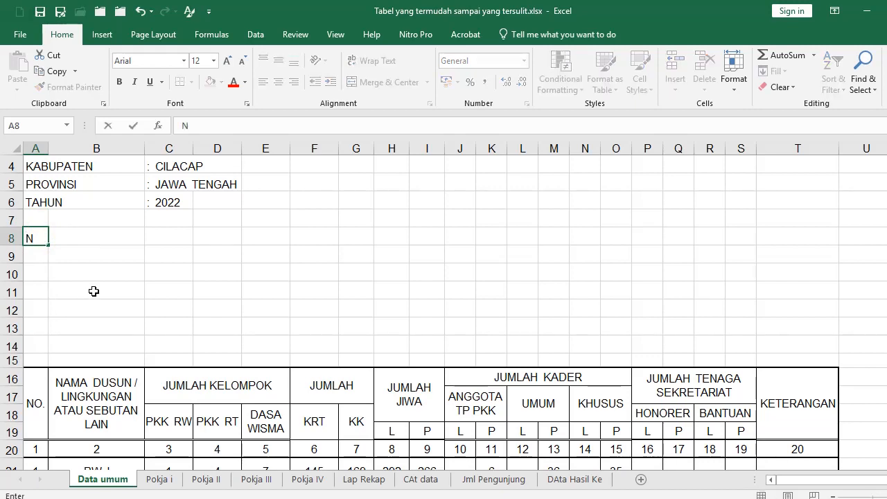
{"action": "type", "text": "O"}
{"action": "key", "text": "Tab"}
{"action": "type", "text": "NAMA"}
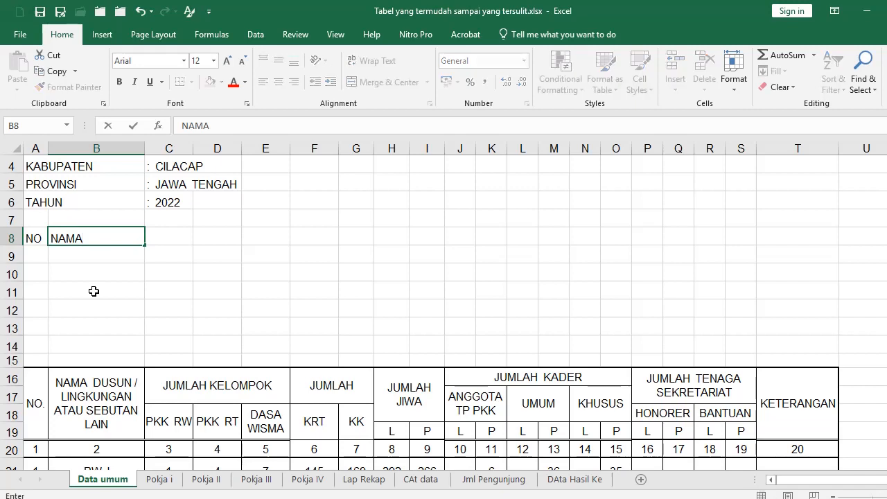
{"action": "type", "text": " DUSUN / LINGKUNGAN ATAU SEBUTAN LAIN"}
{"action": "key", "text": "Tab"}
{"action": "type", "text": "JUMLAH KELOMPOK"}
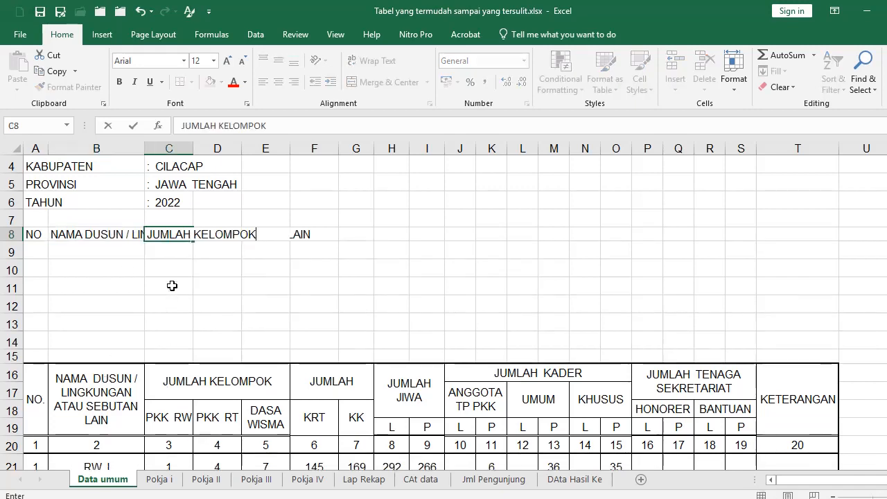
{"action": "key", "text": "Return"}
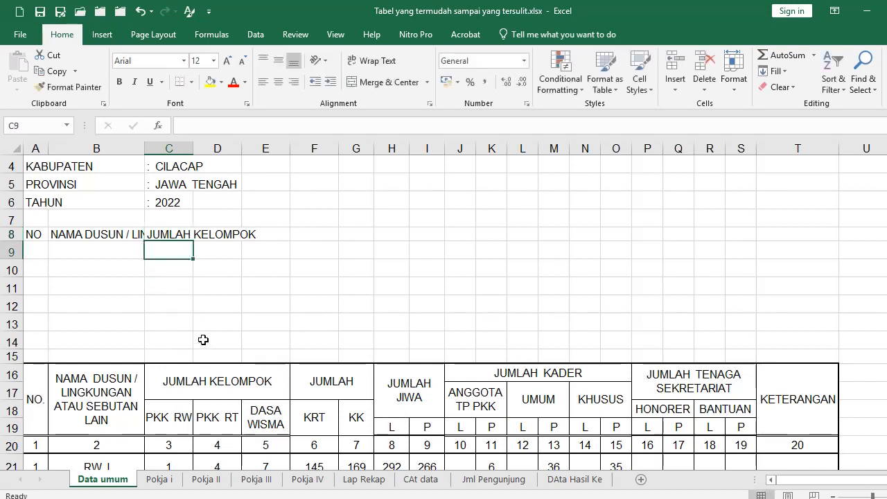
Enter the row 9 sub-headings PKK RW, PKK RT and DASA WISMA in C9:E9
{"action": "type", "text": "PKK RW"}
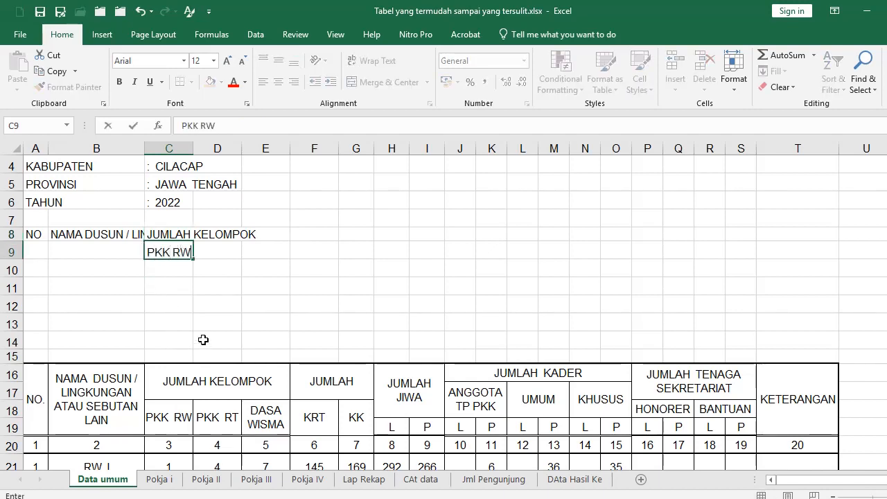
{"action": "key", "text": "Tab"}
{"action": "type", "text": "P"}
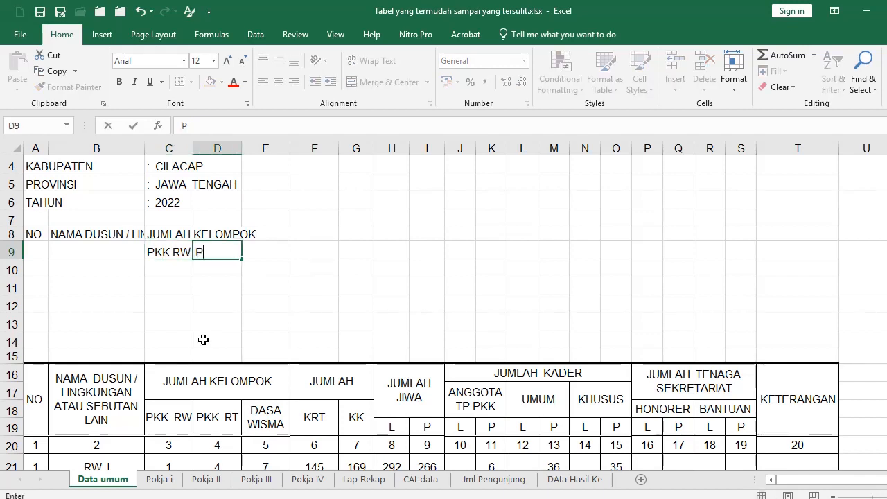
{"action": "type", "text": "KK RT"}
{"action": "key", "text": "Tab"}
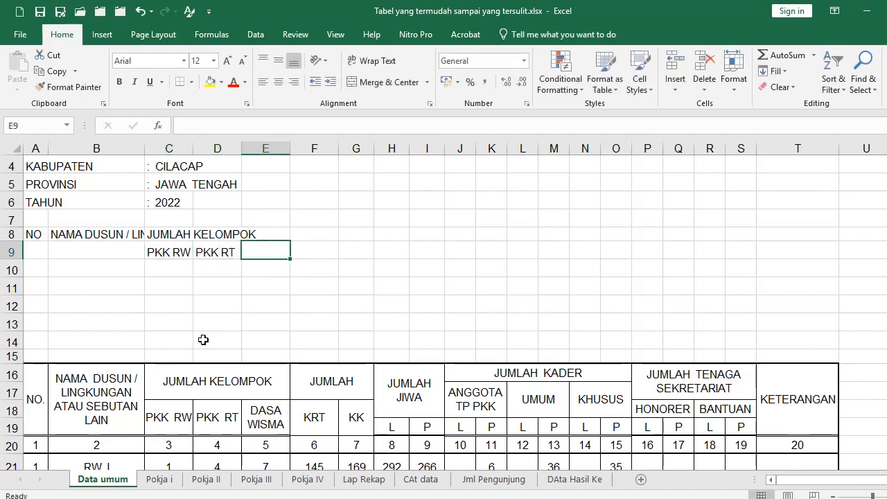
{"action": "type", "text": "DASA"}
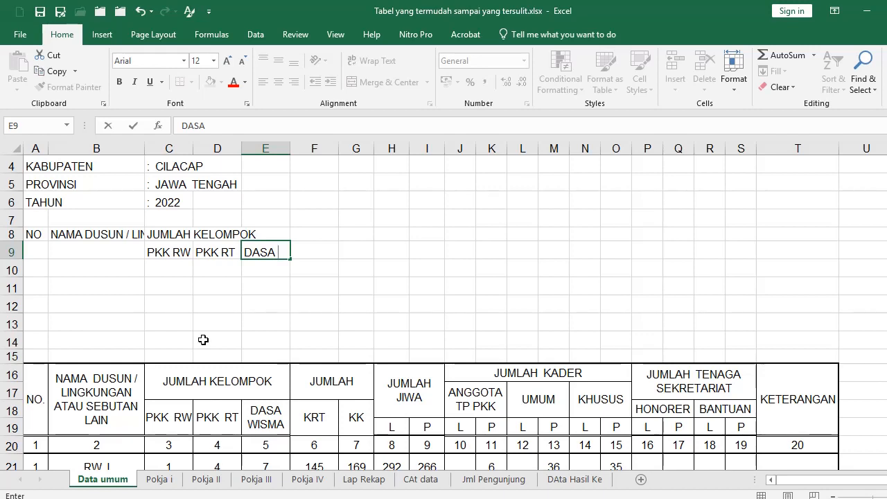
{"action": "type", "text": "WISMA"}
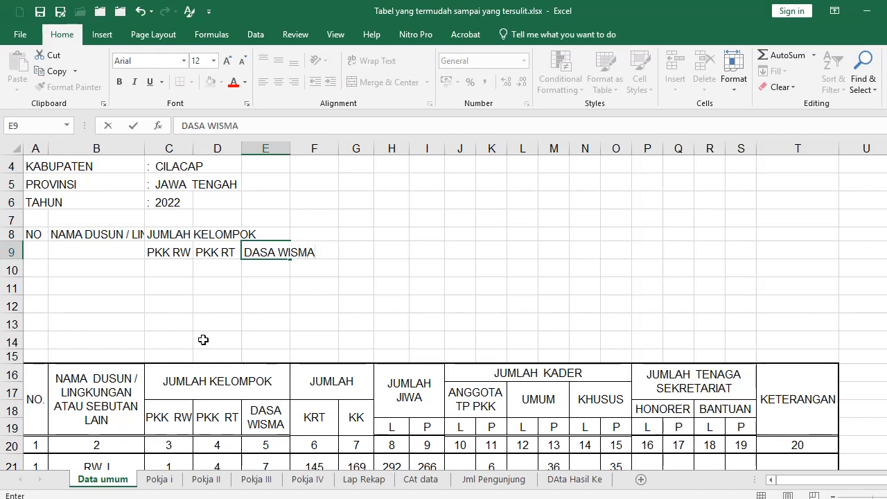
{"action": "key", "text": "Up"}
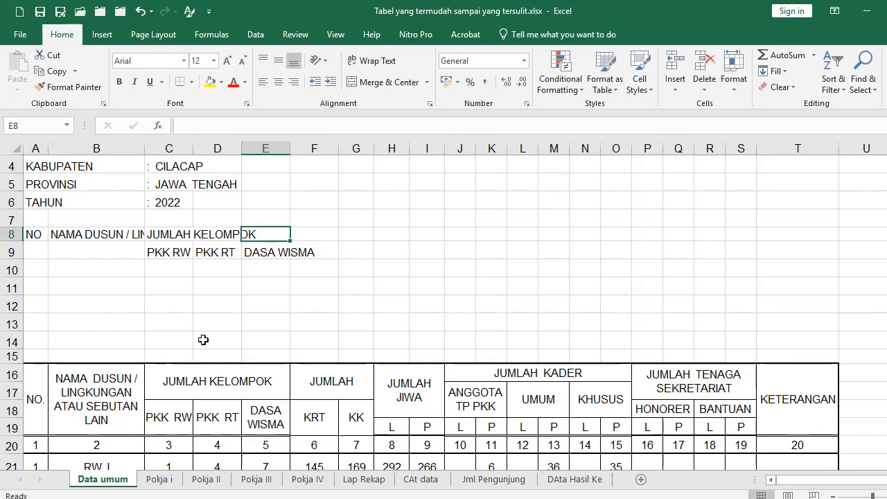
Put JUMLAH in F8, KRT and KK in F9:G9, and JUMLAH JIWA in H8
{"action": "key", "text": "Right"}
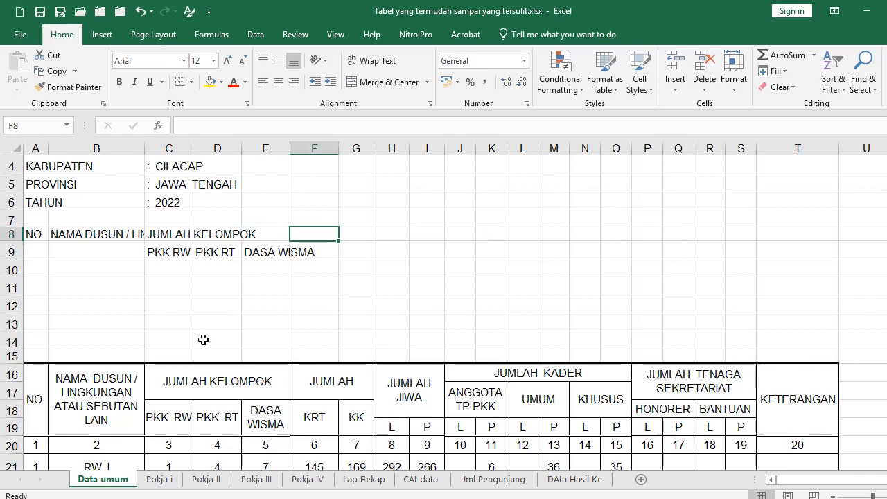
{"action": "type", "text": "JUMLAH"}
{"action": "key", "text": "Return"}
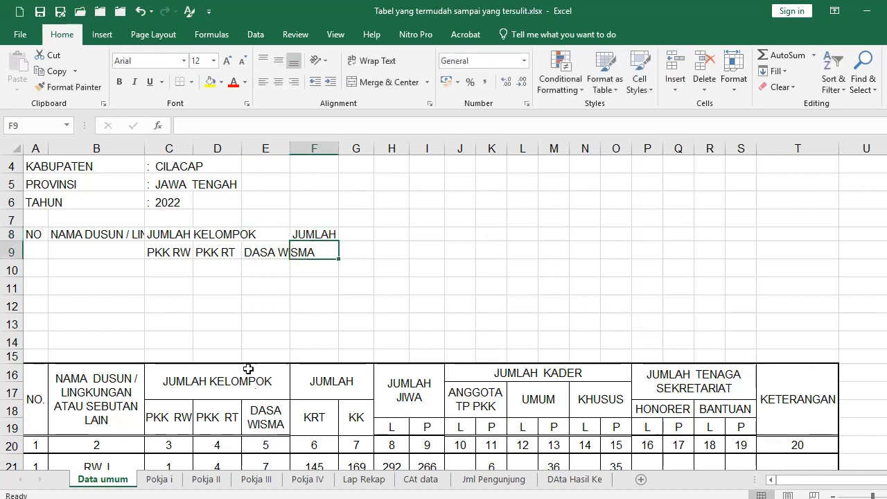
{"action": "type", "text": "KRT"}
{"action": "key", "text": "Right"}
{"action": "type", "text": "KK"}
{"action": "key", "text": "Right"}
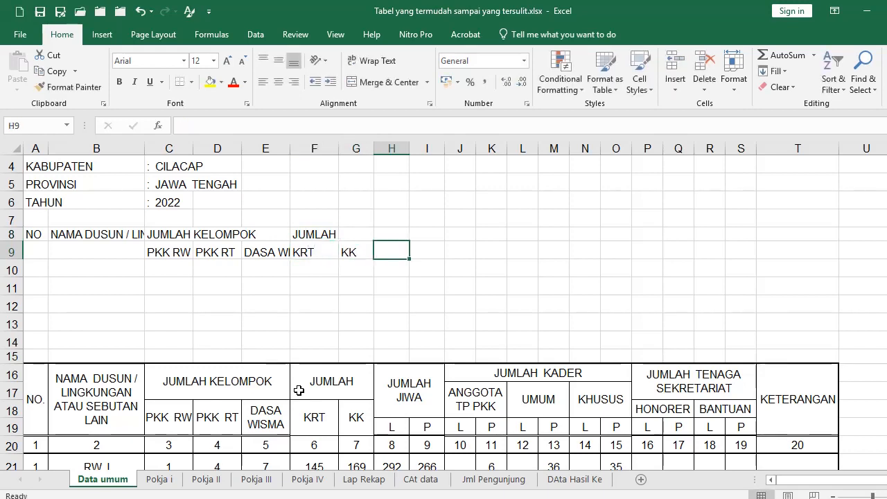
{"action": "key", "text": "Up"}
{"action": "type", "text": "JUM"}
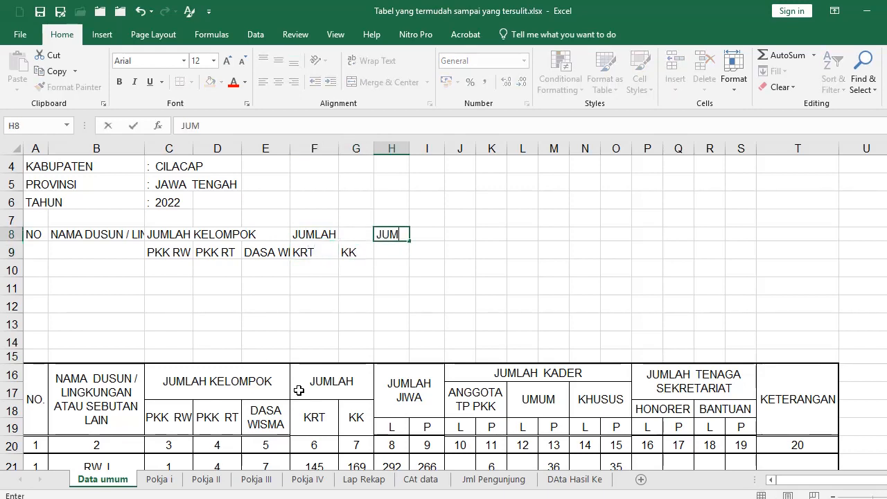
{"action": "type", "text": "LAH JIWA"}
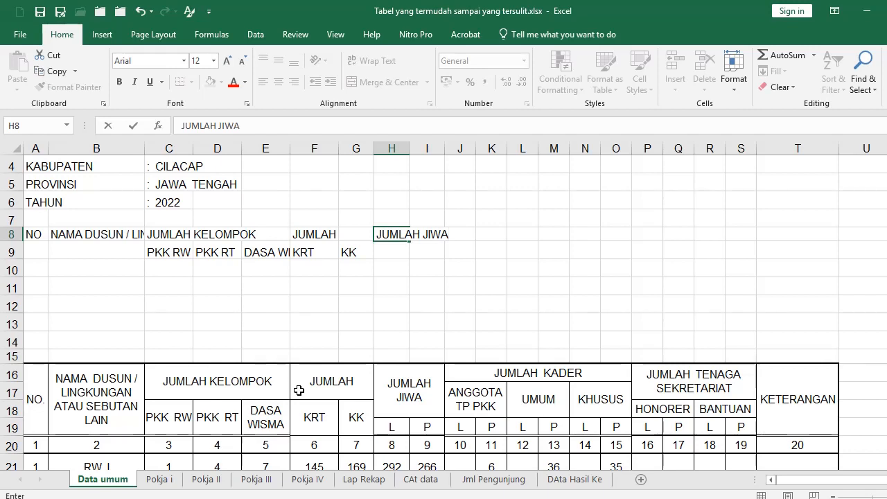
{"action": "key", "text": "Return"}
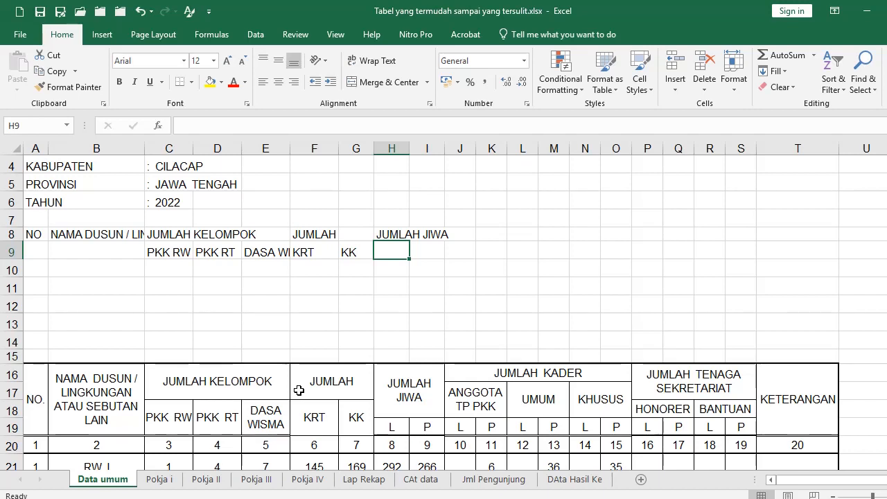
Enter JUMLAH JIWA in I8, JUMLAH KADER in J8 and ANGGOTA TP PKK in J9
{"action": "key", "text": "Right"}
{"action": "key", "text": "Up"}
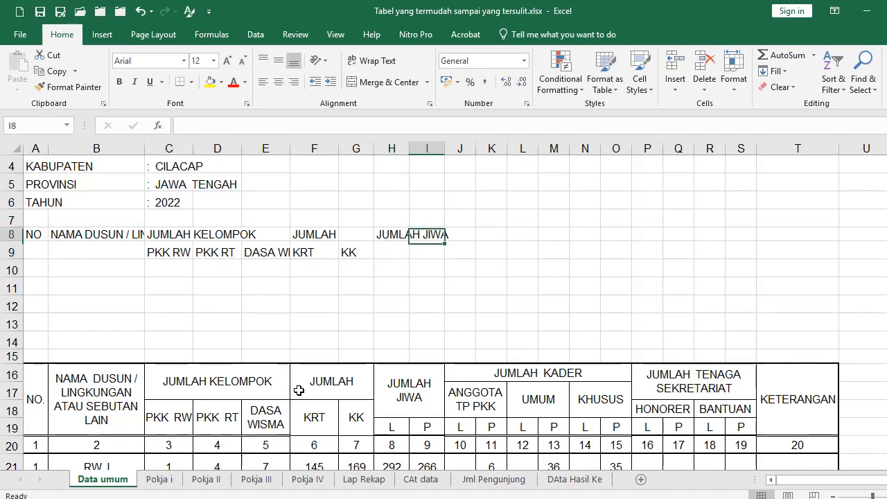
{"action": "type", "text": "JUMLAH "}
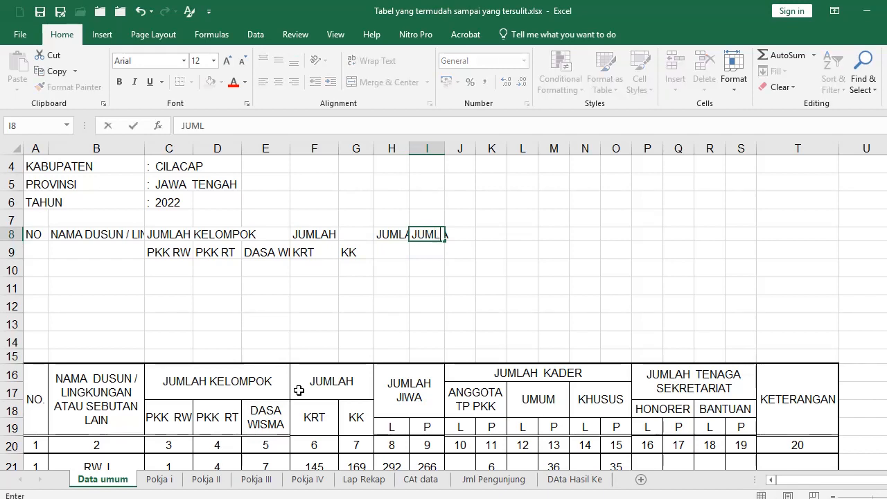
{"action": "type", "text": "JIWA"}
{"action": "key", "text": "Right"}
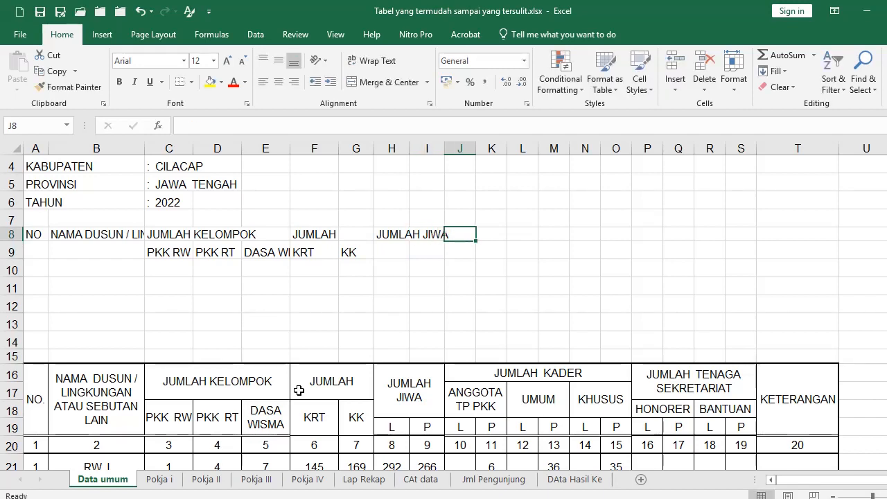
{"action": "type", "text": "JUMLAH "}
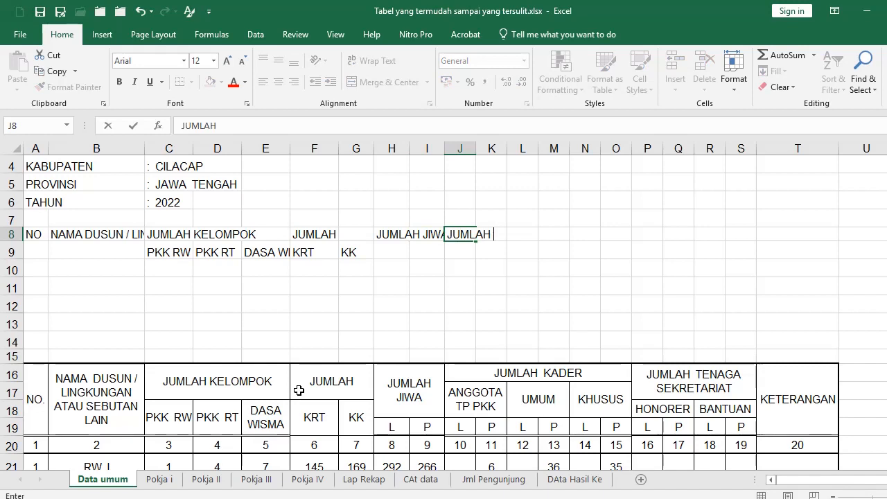
{"action": "type", "text": "KADER"}
{"action": "key", "text": "Return"}
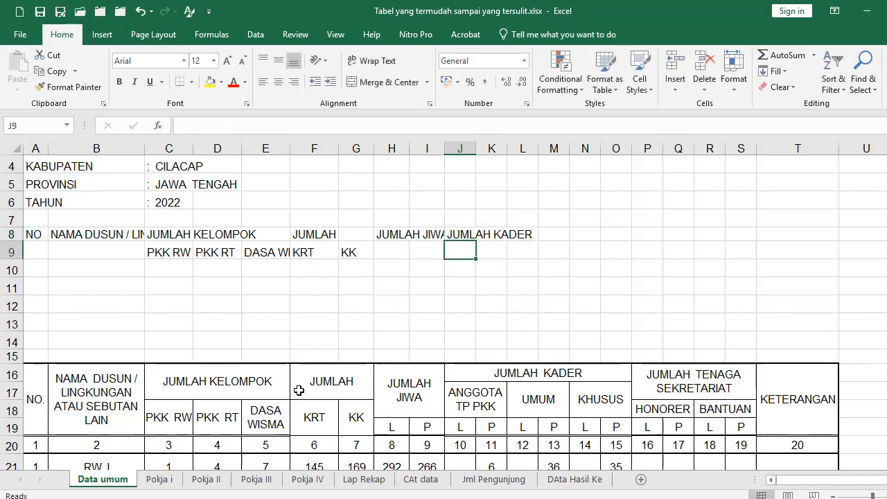
{"action": "type", "text": "ANGGOTA"}
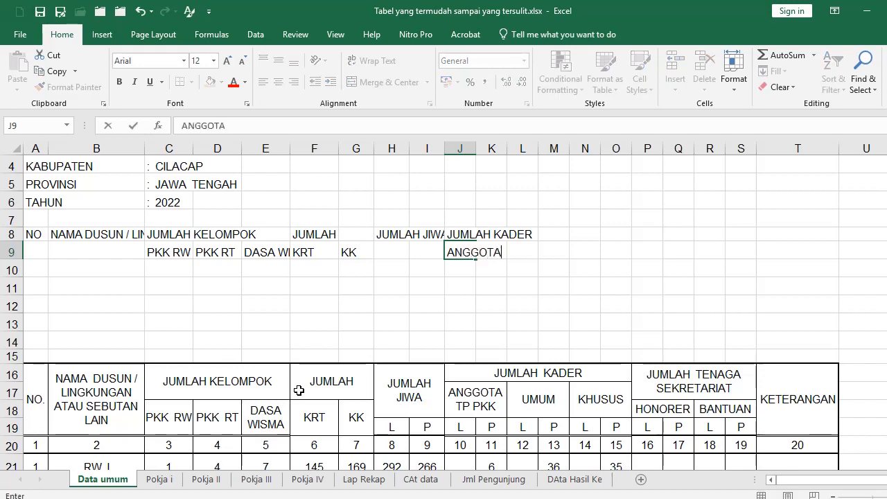
{"action": "type", "text": " TP PKK"}
{"action": "key", "text": "Return"}
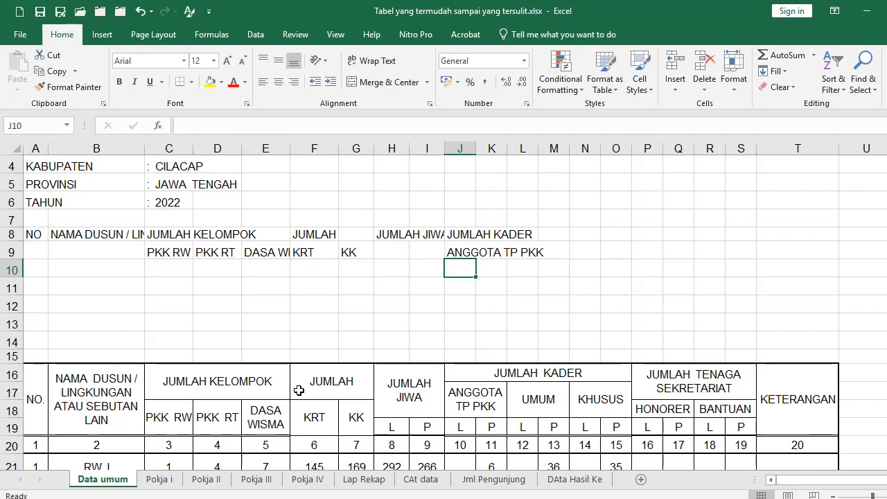
Fill H10:K10 with the alternating labels L, P, L, P
{"action": "key", "text": "Left"}
{"action": "key", "text": "Left"}
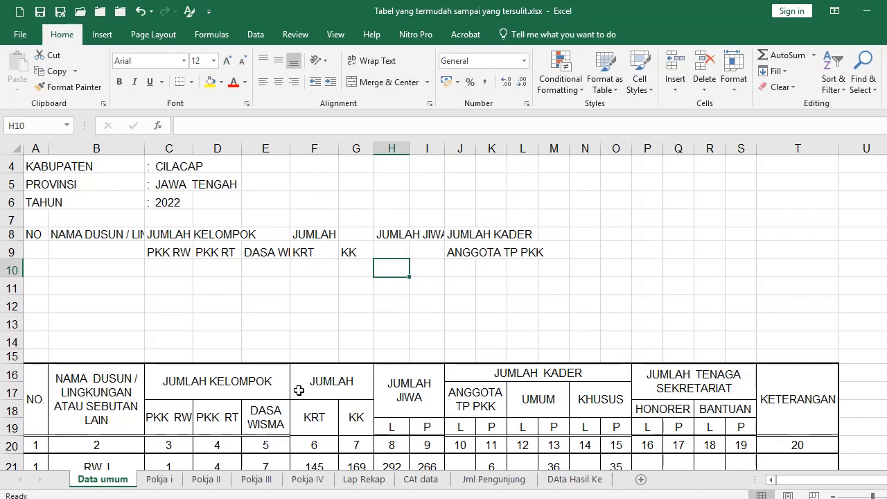
{"action": "type", "text": "L"}
{"action": "key", "text": "Tab"}
{"action": "type", "text": "P"}
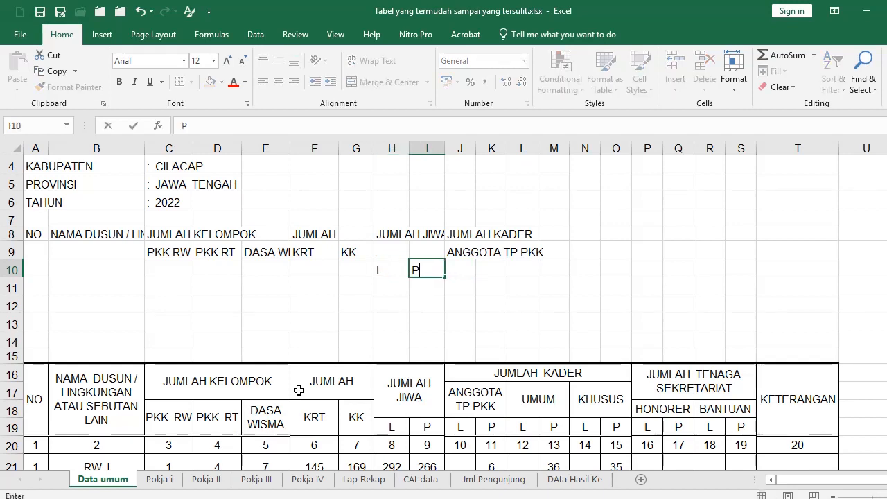
{"action": "key", "text": "Tab"}
{"action": "type", "text": "L"}
{"action": "key", "text": "Tab"}
{"action": "type", "text": "P"}
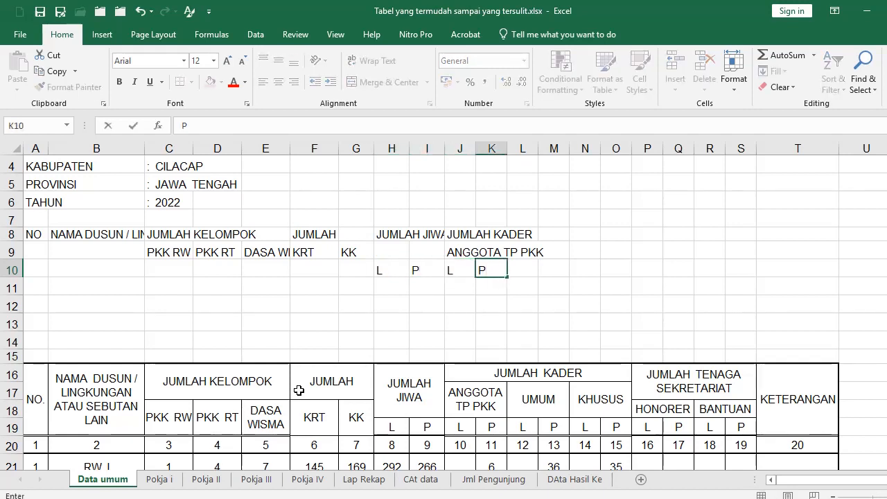
{"action": "key", "text": "Tab"}
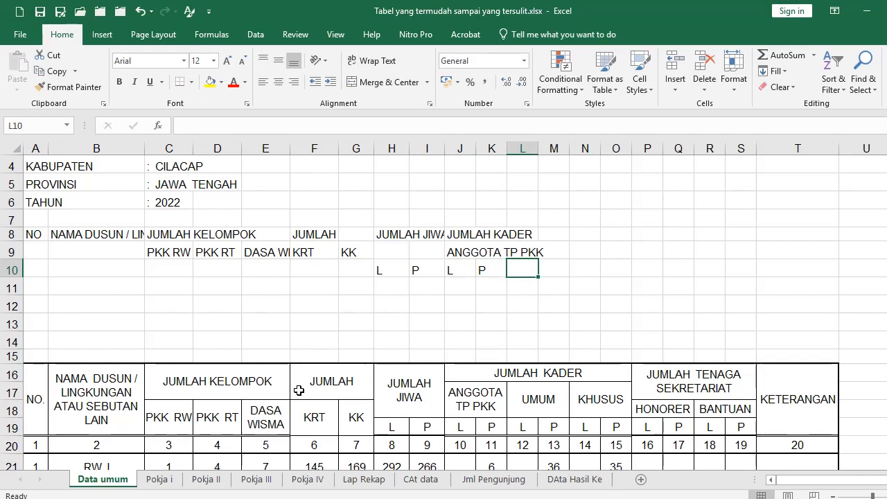
Add the UMUM sub-heading in L9 with L and P beneath it
{"action": "key", "text": "Up"}
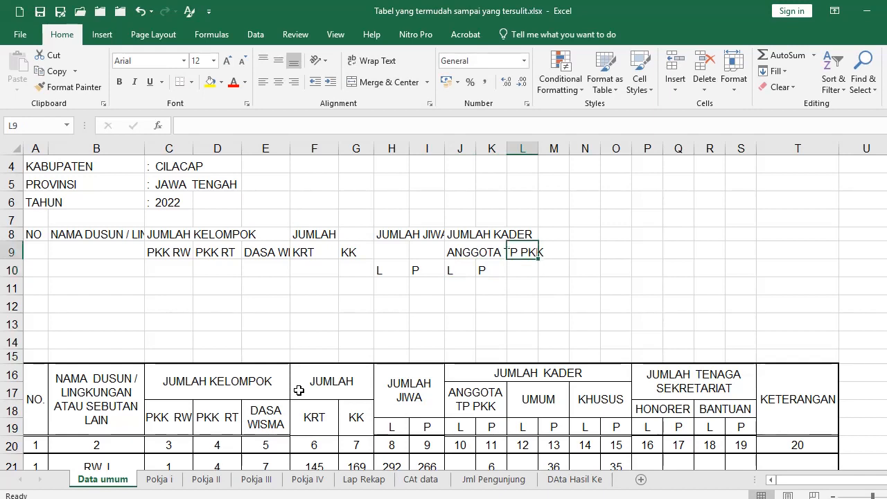
{"action": "type", "text": "UMUM"}
{"action": "key", "text": "Return"}
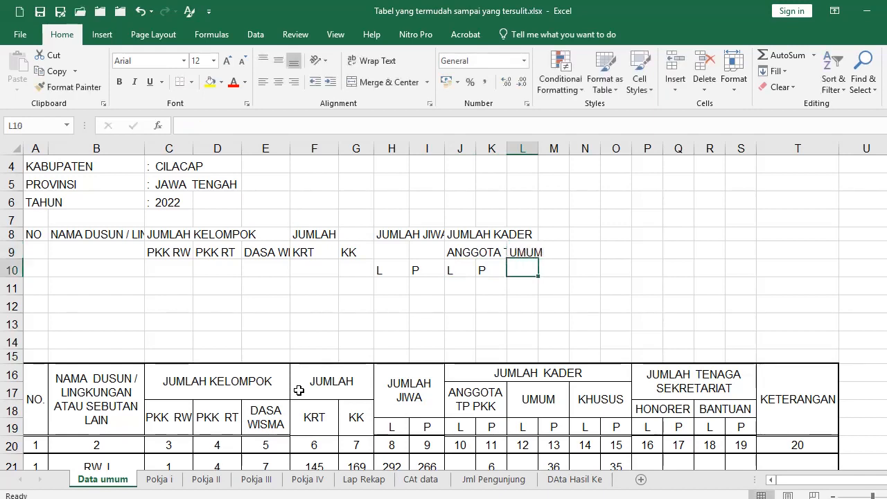
{"action": "type", "text": "L"}
{"action": "key", "text": "Tab"}
{"action": "type", "text": "P"}
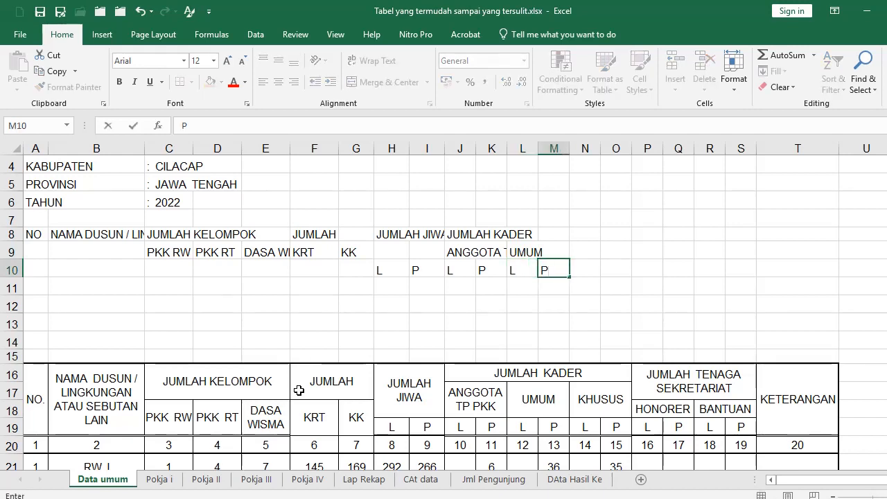
{"action": "key", "text": "Up"}
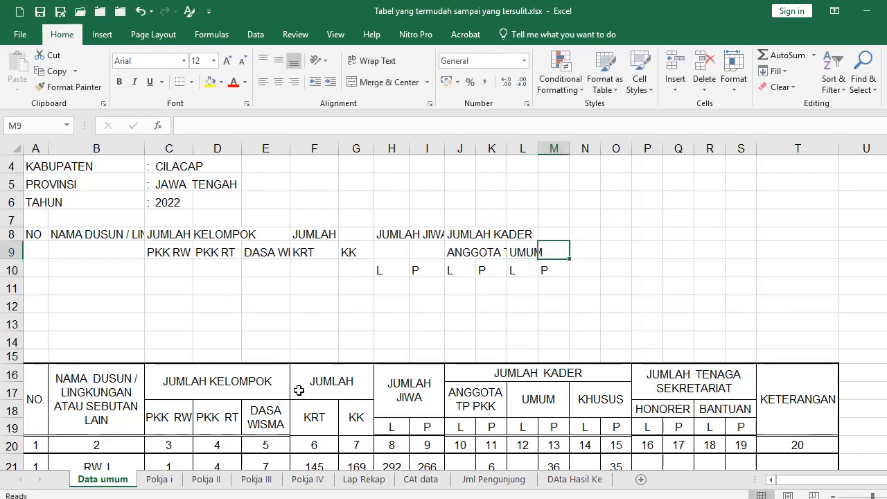
Add the KHUSUS sub-heading in N9 with L and P in N10:O10
{"action": "type", "text": "KHUSUS"}
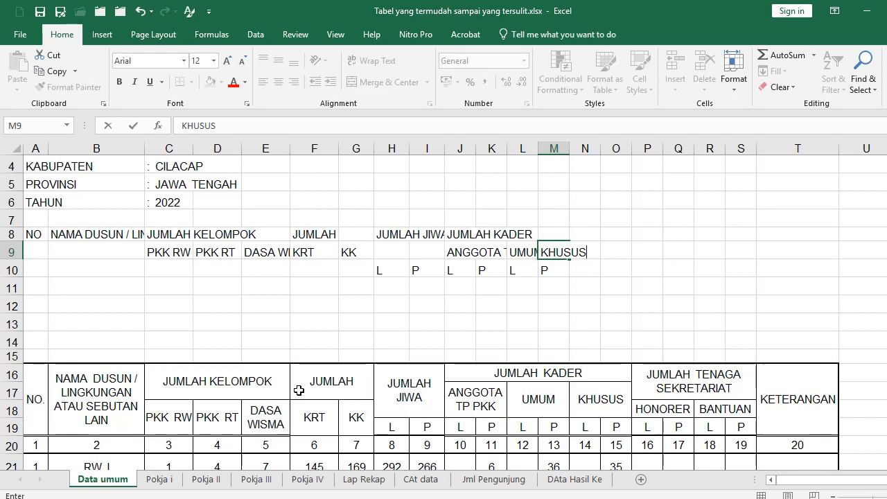
{"action": "key", "text": "Escape"}
{"action": "key", "text": "Right"}
{"action": "type", "text": "KHUSUS"}
{"action": "key", "text": "Return"}
{"action": "type", "text": "L"}
{"action": "key", "text": "Tab"}
{"action": "type", "text": "P"}
{"action": "key", "text": "Up"}
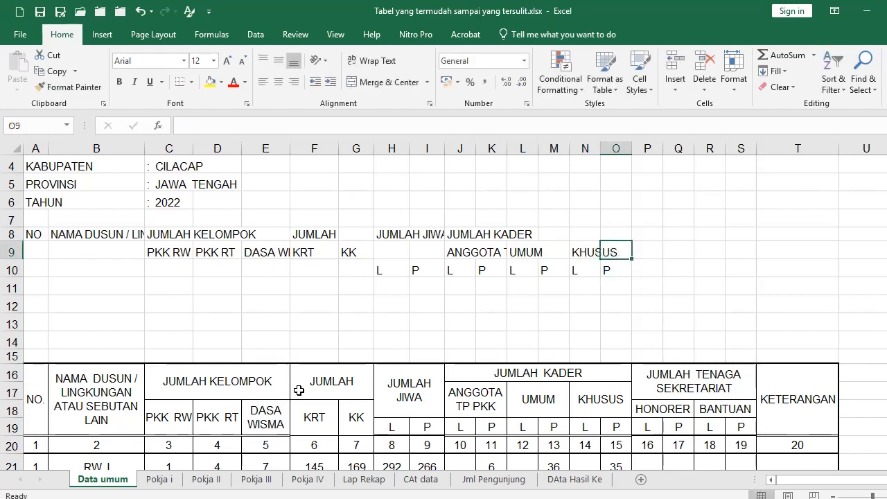
Enter JUMLAH TENAGA SEKRETARIAT in O9 and copy that cell
{"action": "type", "text": "JUMLAH TENAGA SEKRETARIAT"}
{"action": "key", "text": "Return"}
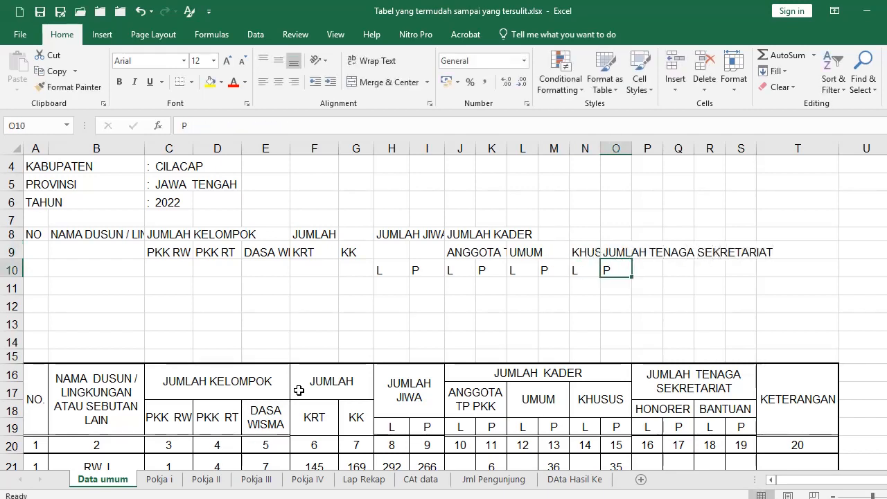
{"action": "key", "text": "Up"}
{"action": "key", "text": "ctrl+c"}
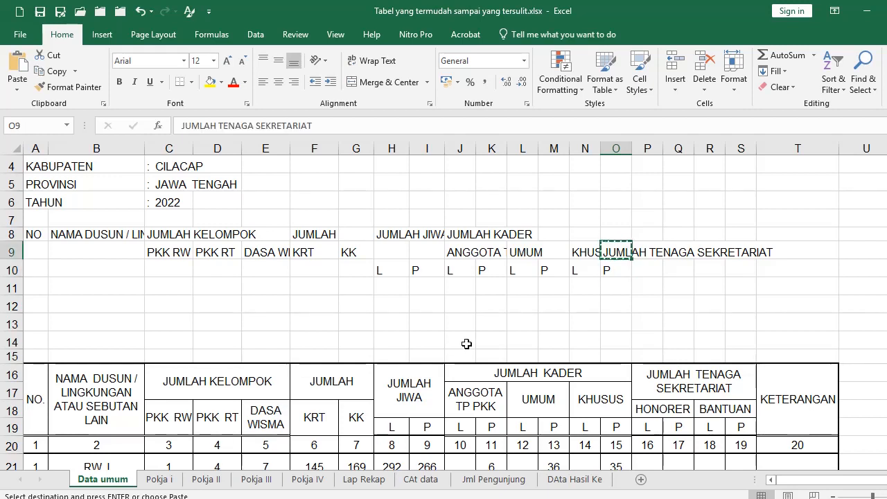
Drag the JUMLAH TENAGA SEKRETARIAT heading from O9 into P8
{"action": "left_click", "coordinate": [521, 338]}
{"action": "left_click", "coordinate": [616, 248]}
{"action": "left_click_drag", "start_coordinate": [616, 240], "coordinate": [616, 223]}
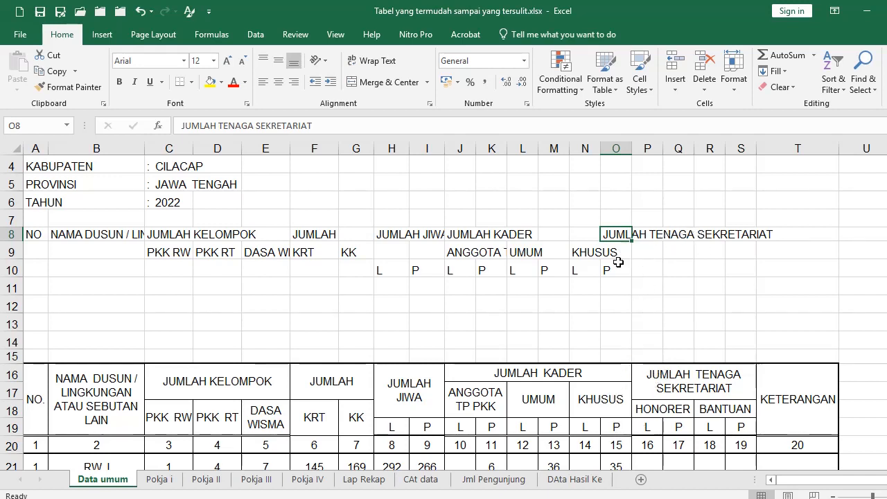
{"action": "left_click_drag", "start_coordinate": [616, 240], "coordinate": [645, 261]}
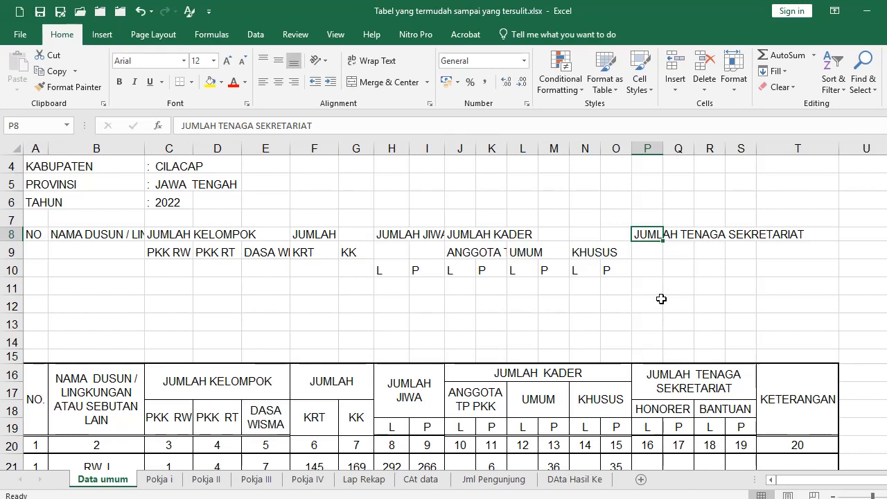
Add HONOR in P9 with L and P in P10:Q10
{"action": "key", "text": "Return"}
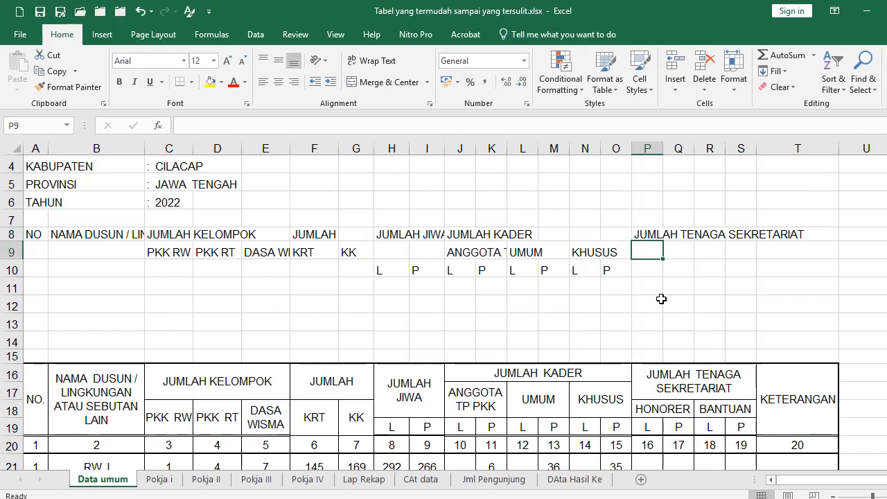
{"action": "type", "text": "HONOR"}
{"action": "key", "text": "Return"}
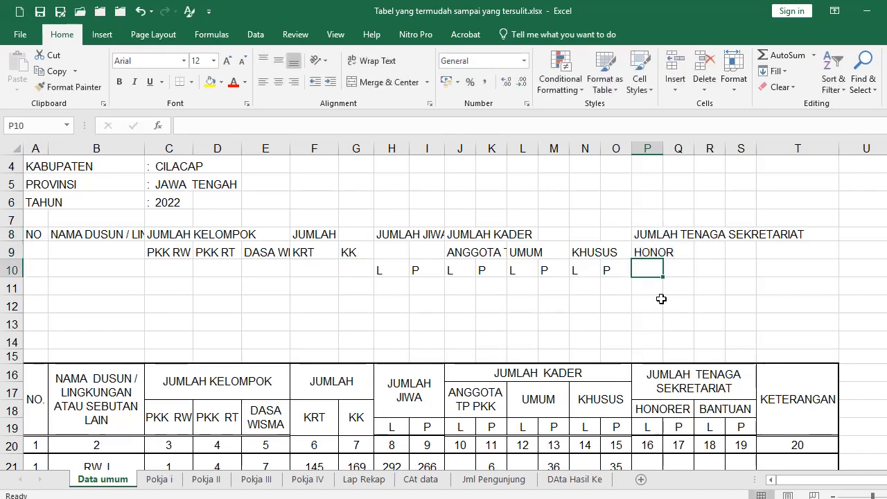
{"action": "type", "text": "L"}
{"action": "key", "text": "Tab"}
{"action": "type", "text": "P"}
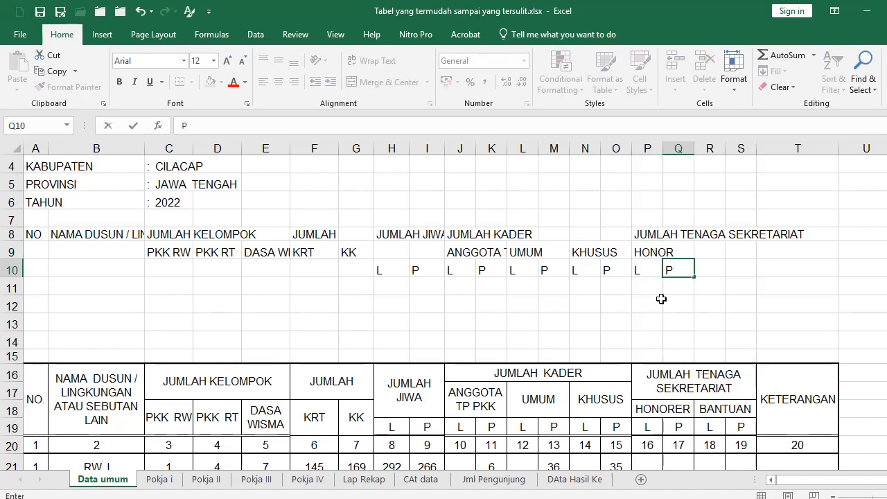
{"action": "key", "text": "Tab"}
Add BANTUAN in R9 with L and P in R10:S10, then KETERANGAN in T8
{"action": "key", "text": "Up"}
{"action": "type", "text": "BANTUAN"}
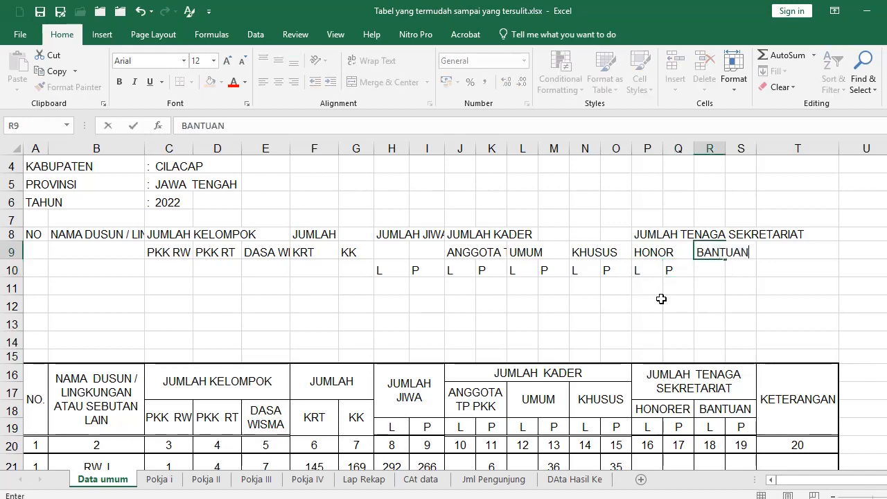
{"action": "key", "text": "Return"}
{"action": "type", "text": "L"}
{"action": "key", "text": "Tab"}
{"action": "type", "text": "P"}
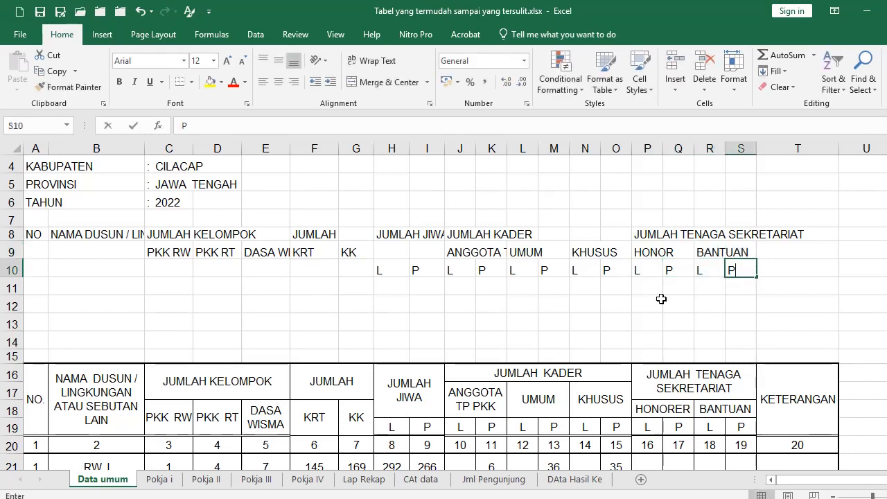
{"action": "key", "text": "Tab"}
{"action": "key", "text": "Up"}
{"action": "key", "text": "Up"}
{"action": "type", "text": "KETERA"}
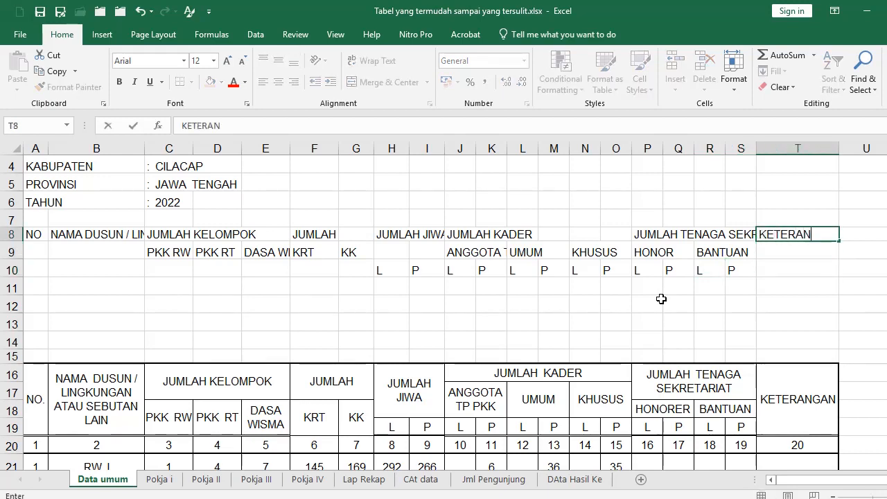
{"action": "type", "text": "NGAN"}
{"action": "key", "text": "Return"}
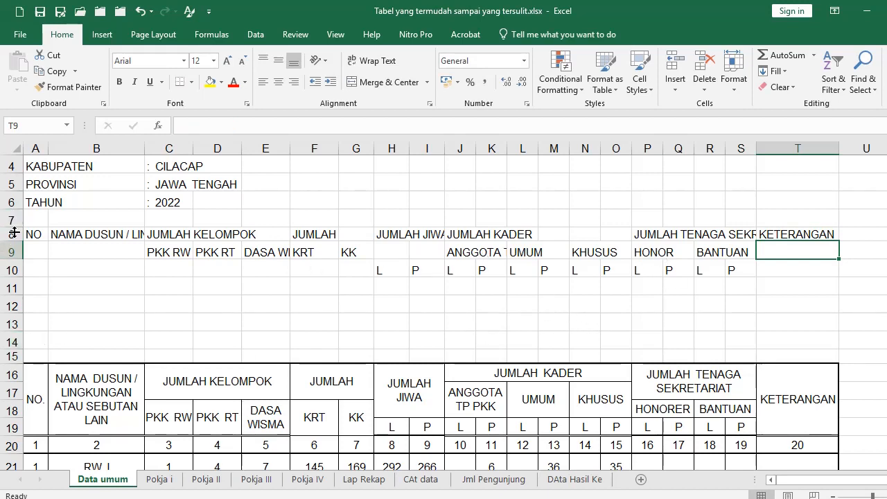
Apply All Borders to the header range A8:T14
{"action": "left_click_drag", "start_coordinate": [14, 235], "coordinate": [13, 270]}
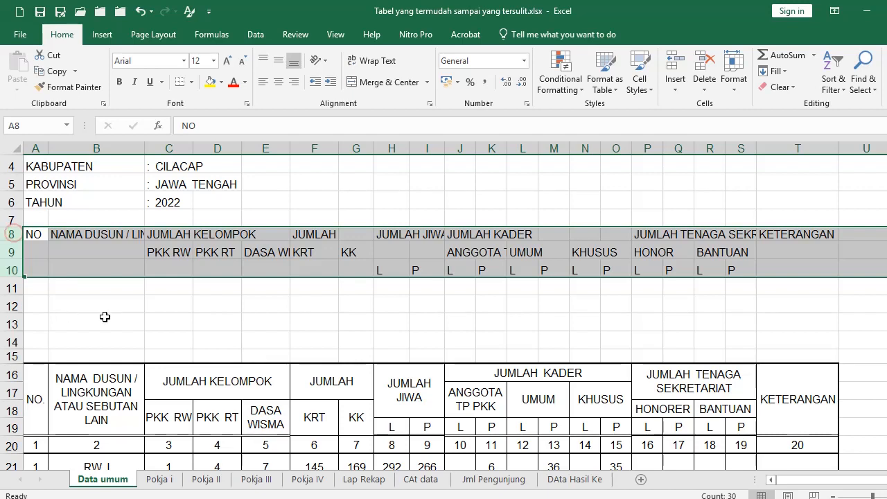
{"action": "left_click", "coordinate": [262, 312]}
{"action": "left_click_drag", "start_coordinate": [38, 234], "coordinate": [795, 338]}
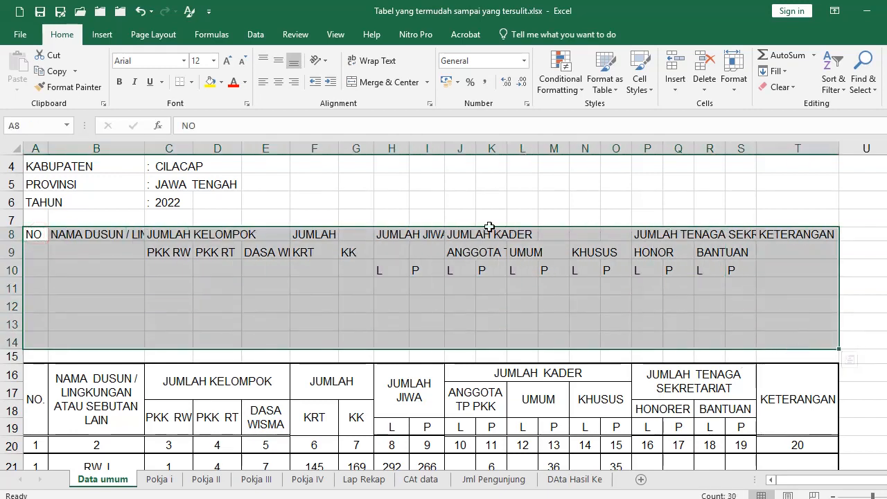
{"action": "left_click", "coordinate": [193, 81]}
{"action": "left_click", "coordinate": [205, 199]}
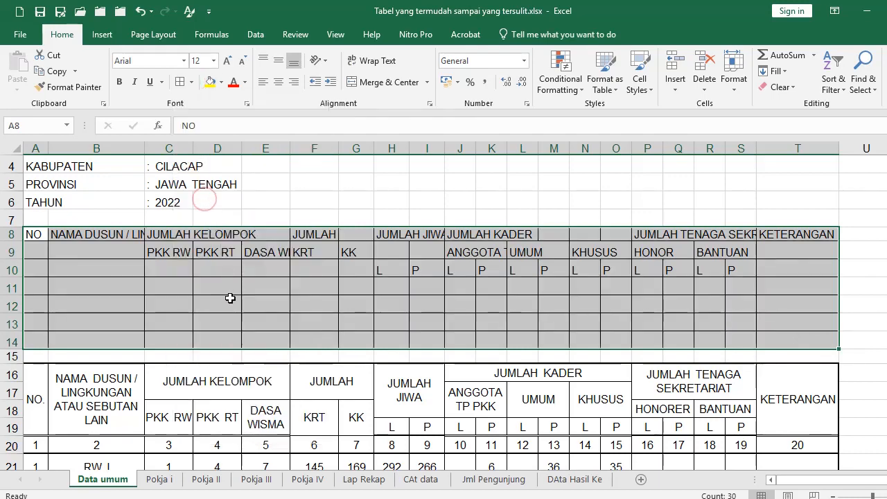
{"action": "left_click", "coordinate": [40, 237]}
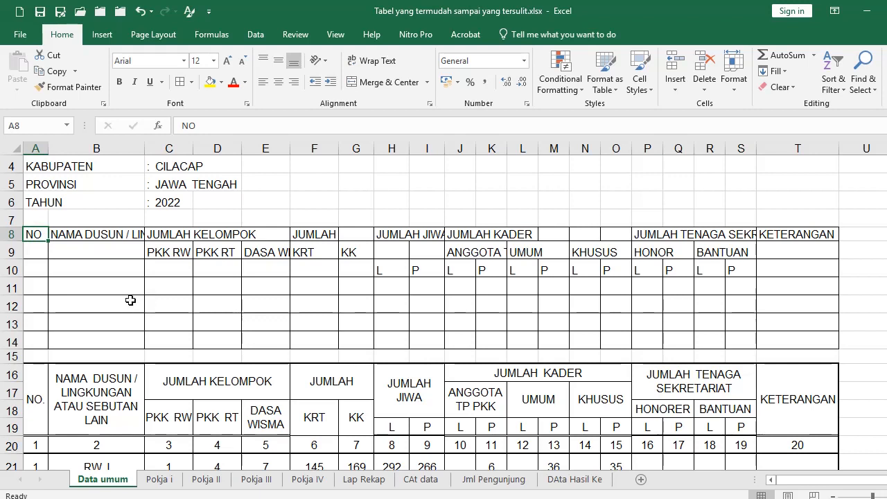
{"action": "left_click", "coordinate": [74, 234]}
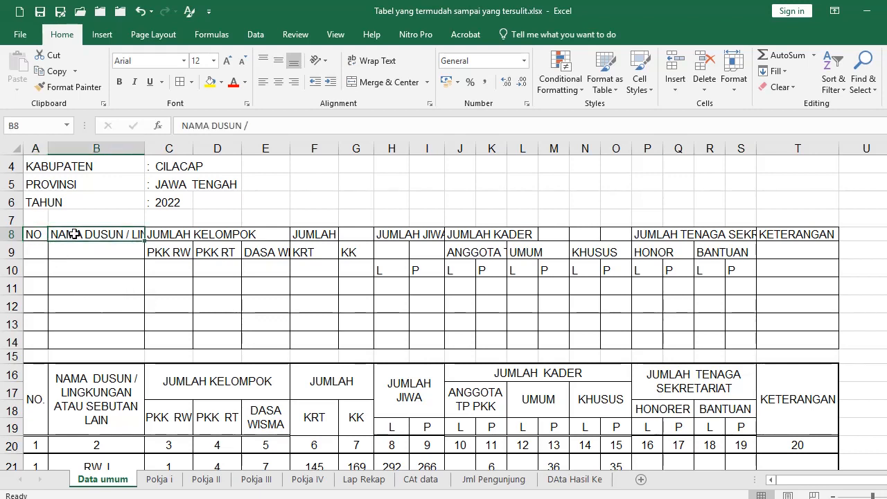
{"action": "left_click", "coordinate": [159, 235]}
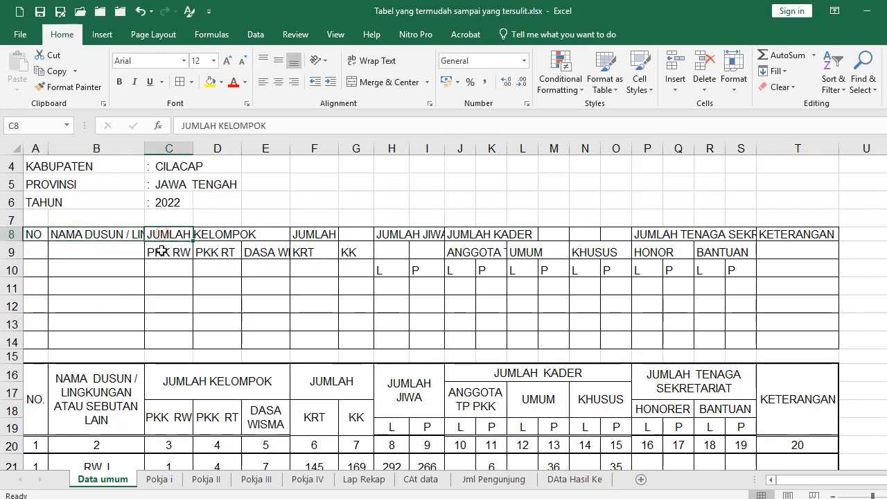
{"action": "left_click", "coordinate": [165, 256]}
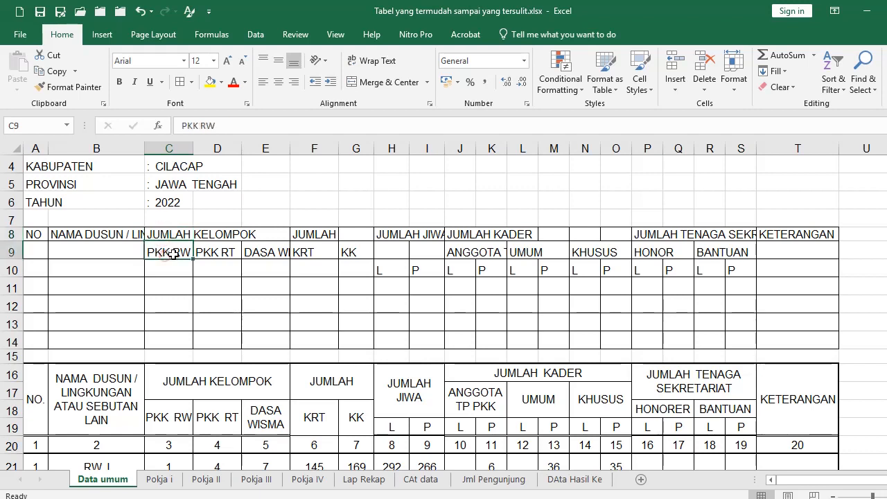
{"action": "left_click", "coordinate": [212, 253]}
{"action": "left_click", "coordinate": [261, 250]}
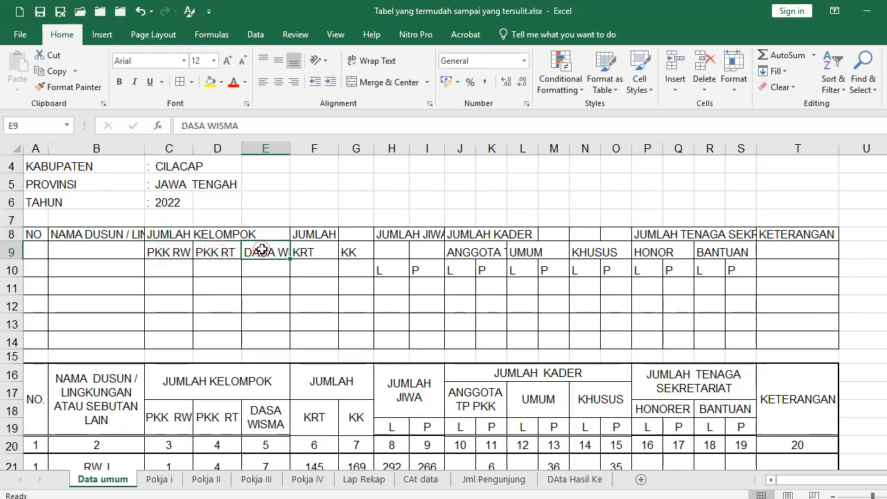
{"action": "left_click", "coordinate": [315, 229]}
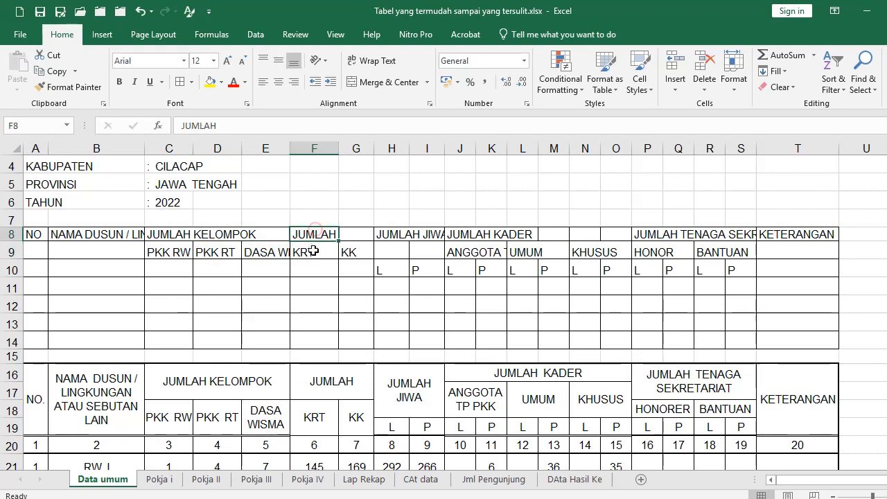
{"action": "left_click", "coordinate": [316, 250]}
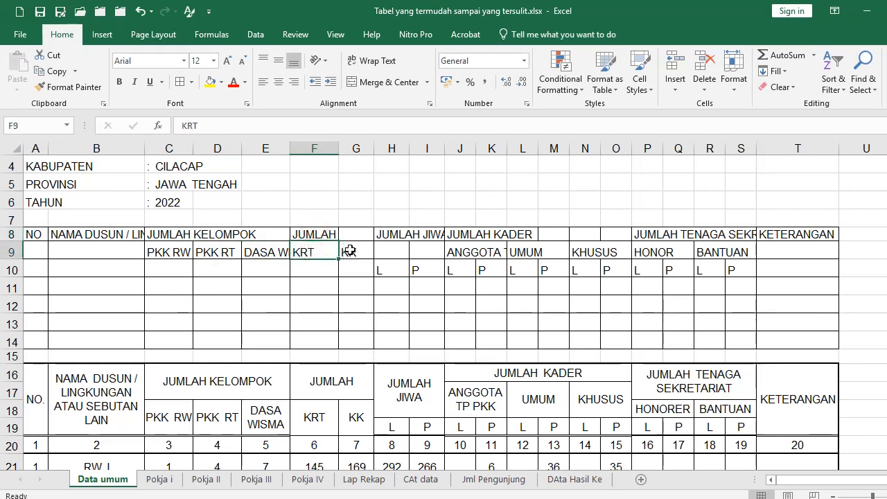
{"action": "left_click", "coordinate": [345, 251]}
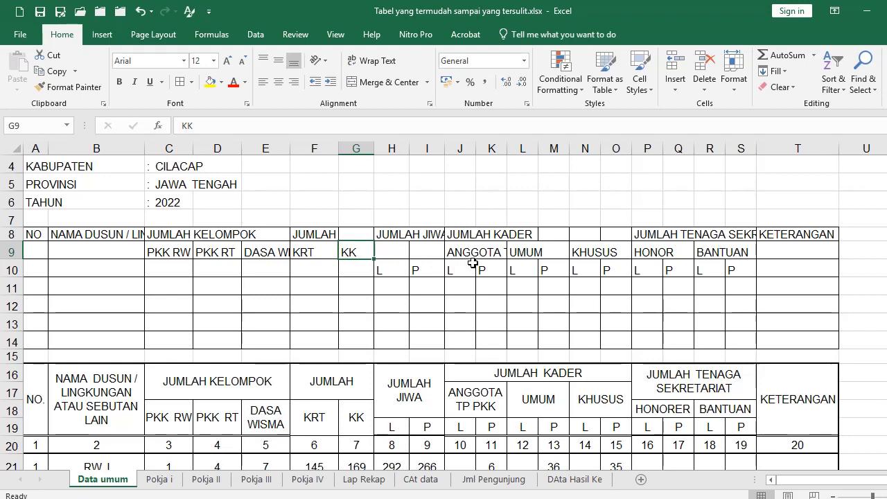
{"action": "left_click", "coordinate": [460, 237]}
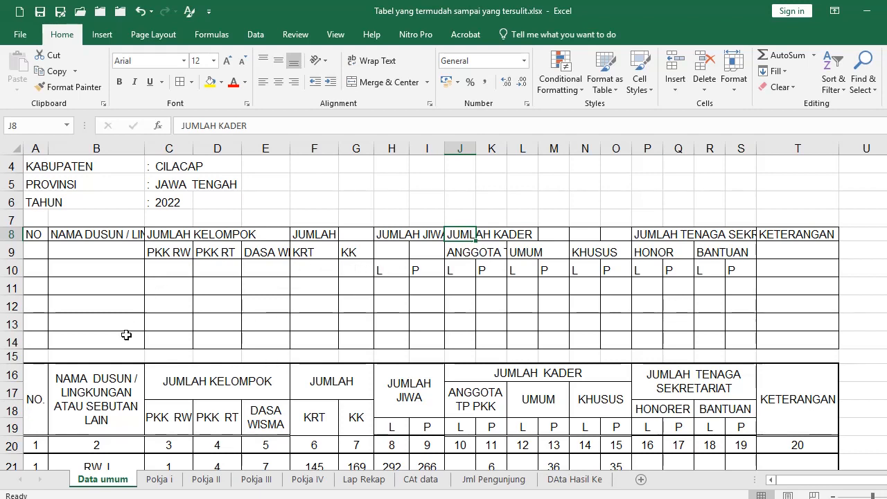
{"action": "scroll", "coordinate": [117, 362], "scroll_direction": "down", "scroll_amount": 1}
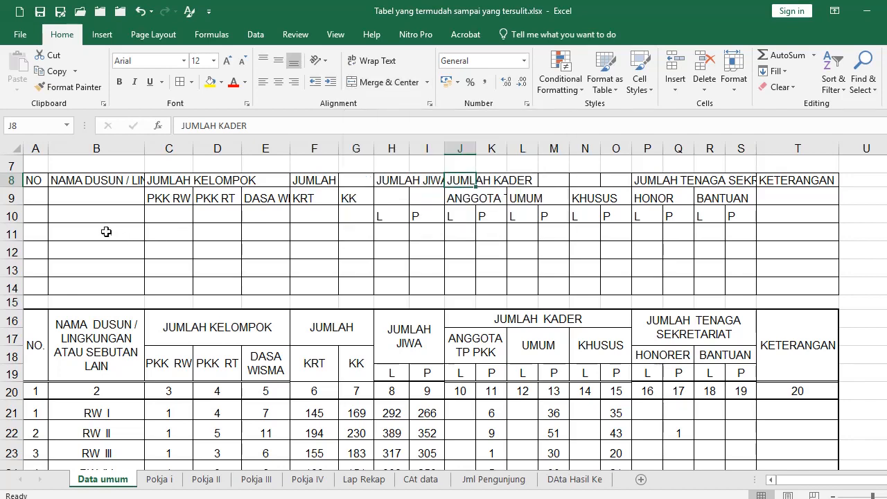
Merge and center A8:A10 for NO and B8:B10 for the village name
{"action": "left_click_drag", "start_coordinate": [39, 180], "coordinate": [37, 215]}
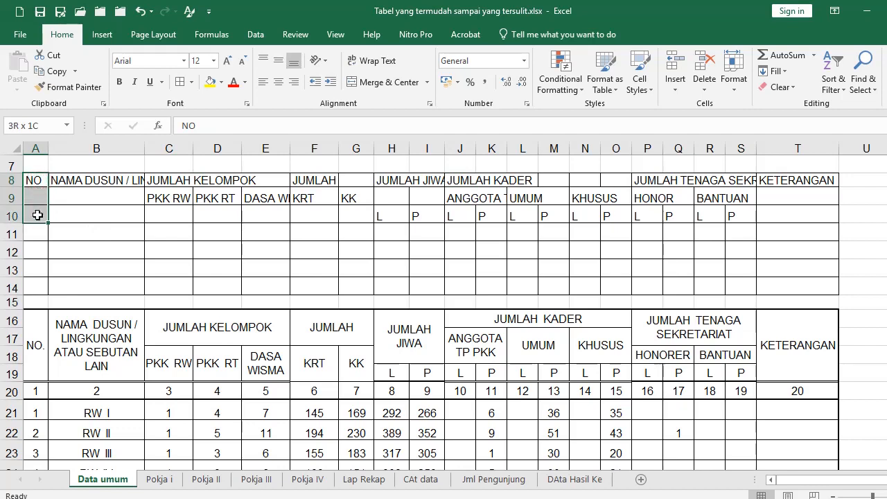
{"action": "left_click", "coordinate": [355, 81]}
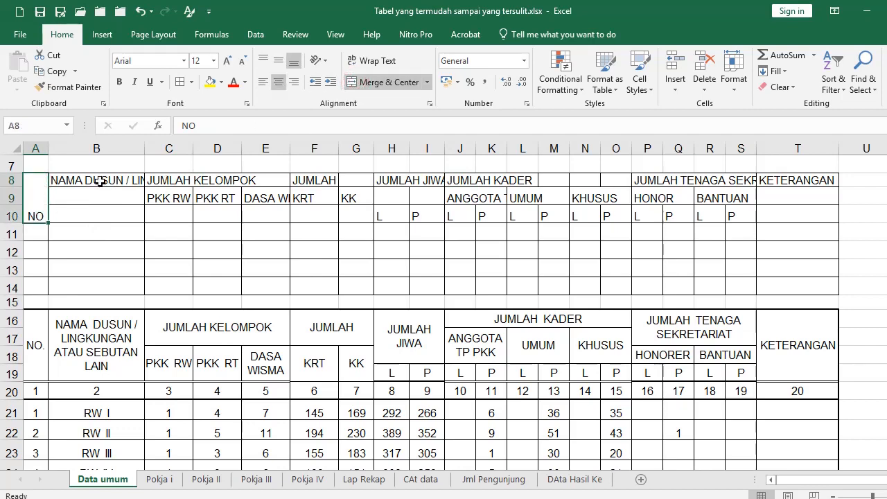
{"action": "left_click_drag", "start_coordinate": [97, 182], "coordinate": [95, 212]}
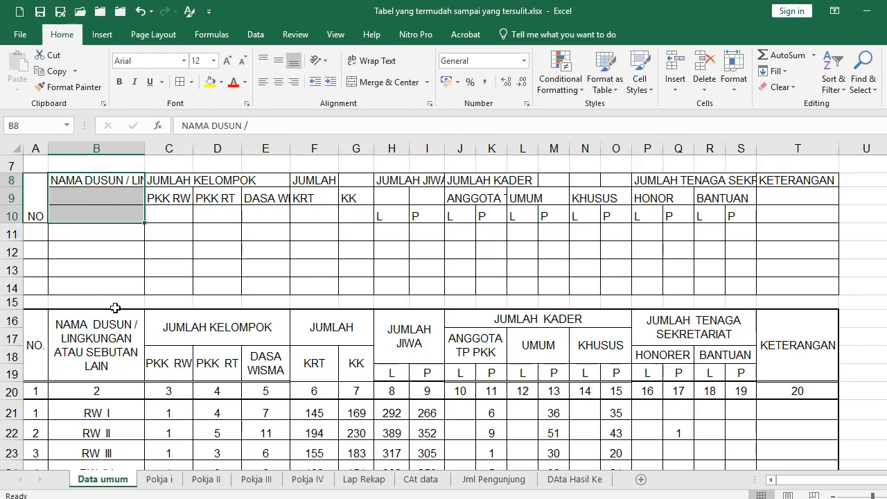
{"action": "left_click", "coordinate": [357, 81]}
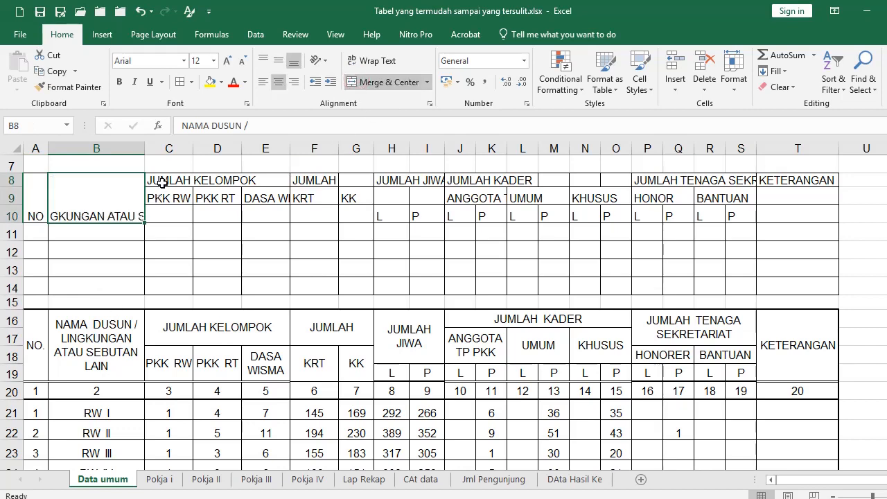
Merge each sub-heading pair C9:C10 through G9:G10 (PKK RW, PKK RT, DASA WISMA, KRT, KK)
{"action": "left_click_drag", "start_coordinate": [179, 200], "coordinate": [214, 216]}
{"action": "left_click", "coordinate": [366, 84]}
{"action": "left_click", "coordinate": [364, 82]}
{"action": "left_click_drag", "start_coordinate": [281, 199], "coordinate": [350, 214]}
{"action": "left_click", "coordinate": [357, 83]}
{"action": "left_click", "coordinate": [361, 85]}
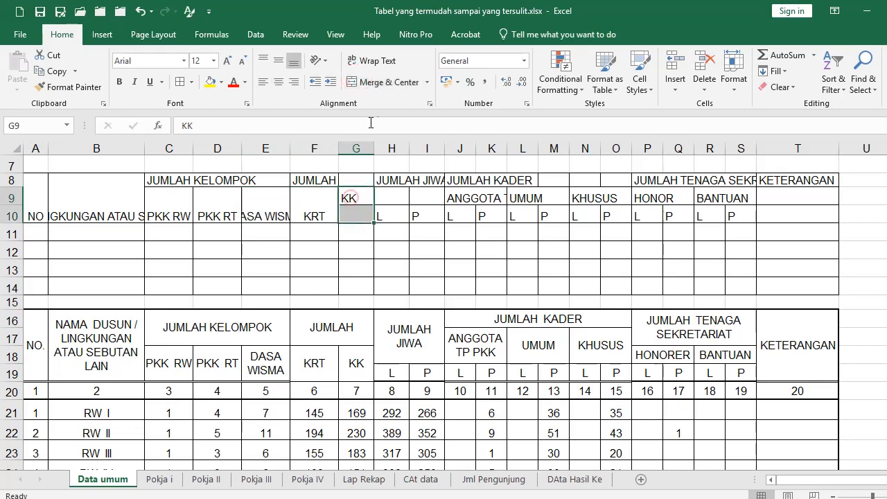
{"action": "left_click", "coordinate": [360, 81]}
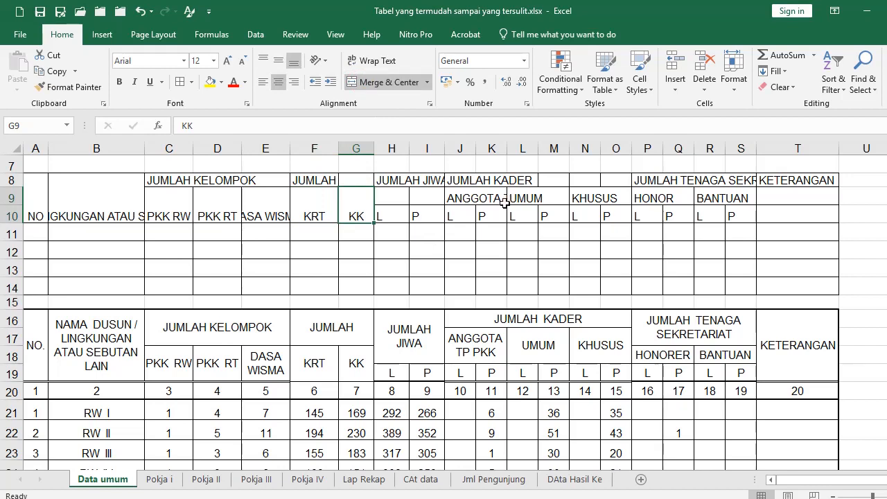
Merge H8:I9 for JUMLAH JIWA and T8:T10 for KETERANGAN, then select A8:T10
{"action": "left_click_drag", "start_coordinate": [392, 184], "coordinate": [417, 196]}
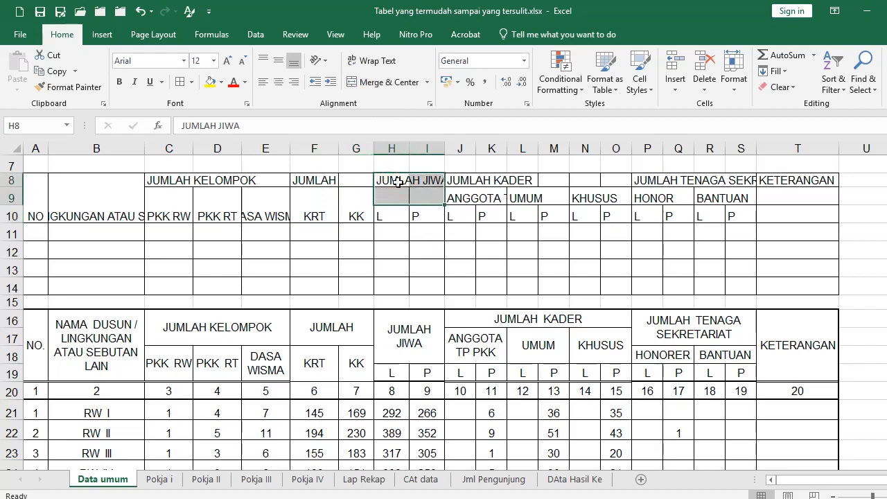
{"action": "left_click", "coordinate": [358, 81]}
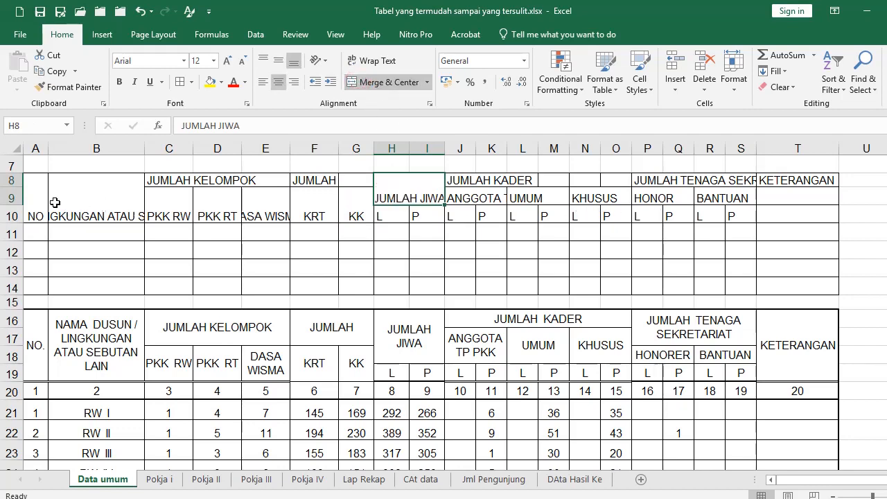
{"action": "left_click_drag", "start_coordinate": [787, 184], "coordinate": [787, 212]}
{"action": "left_click", "coordinate": [355, 81]}
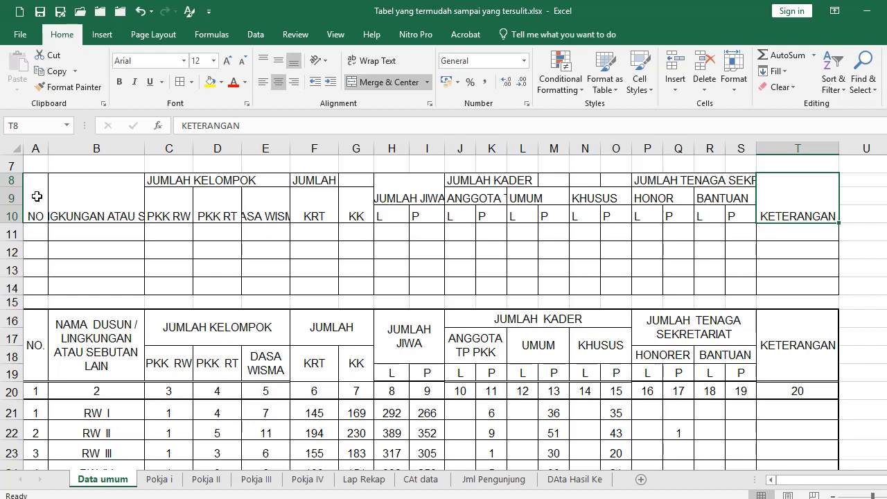
{"action": "left_click_drag", "start_coordinate": [37, 197], "coordinate": [790, 189]}
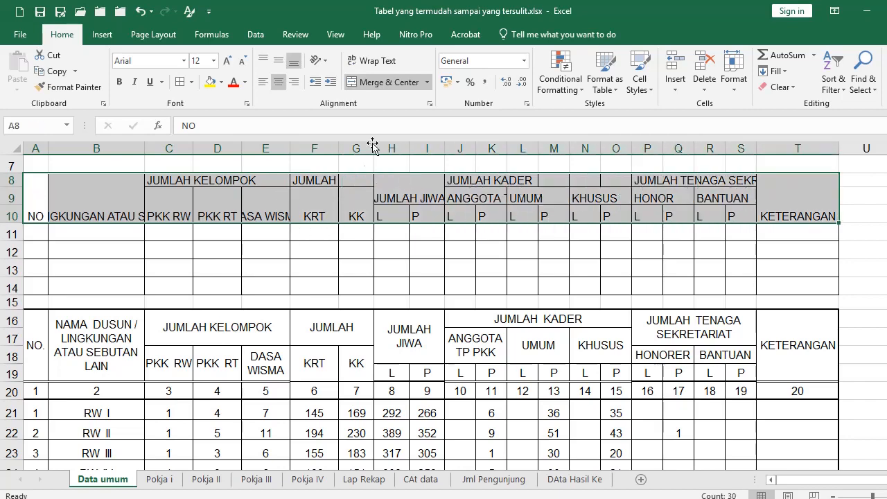
Set A8:T10 to Center Across Selection horizontally and Middle Align vertically
{"action": "left_click", "coordinate": [430, 106]}
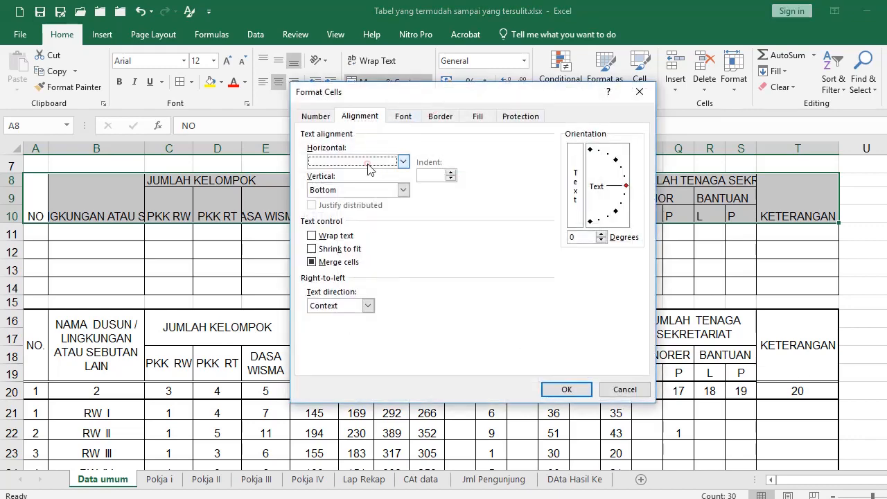
{"action": "left_click", "coordinate": [366, 162]}
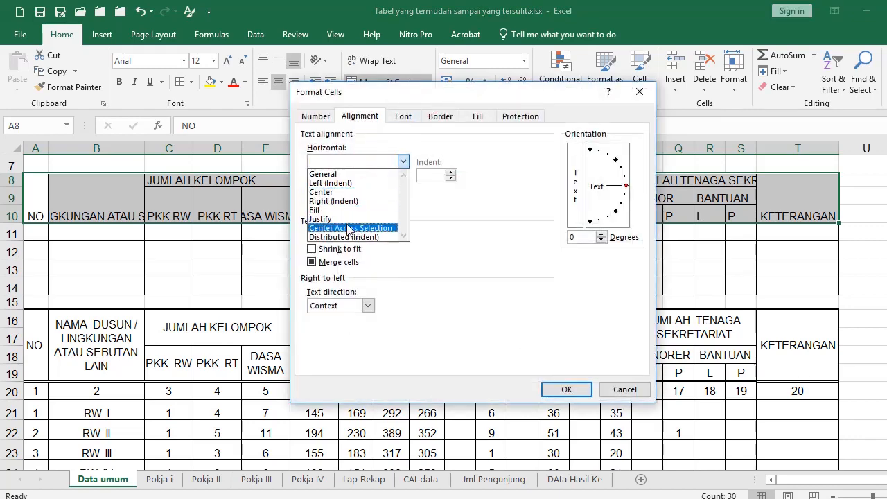
{"action": "left_click", "coordinate": [350, 228]}
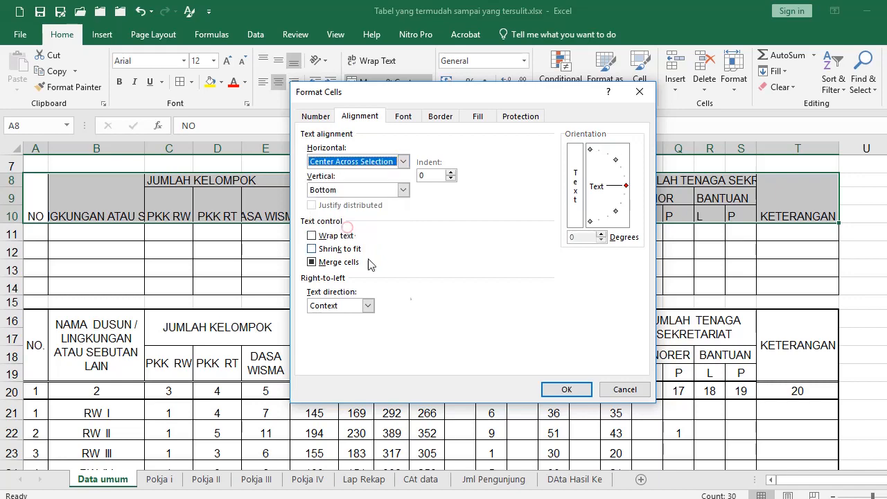
{"action": "left_click", "coordinate": [564, 390]}
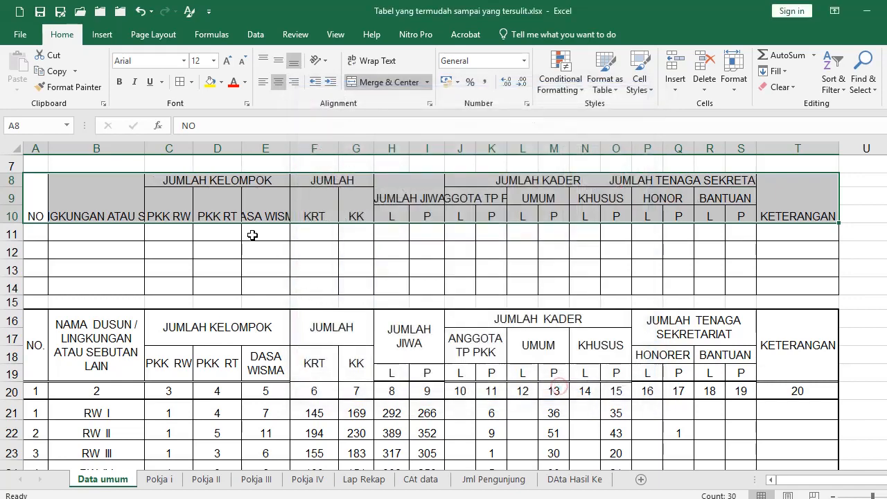
{"action": "left_click", "coordinate": [279, 65]}
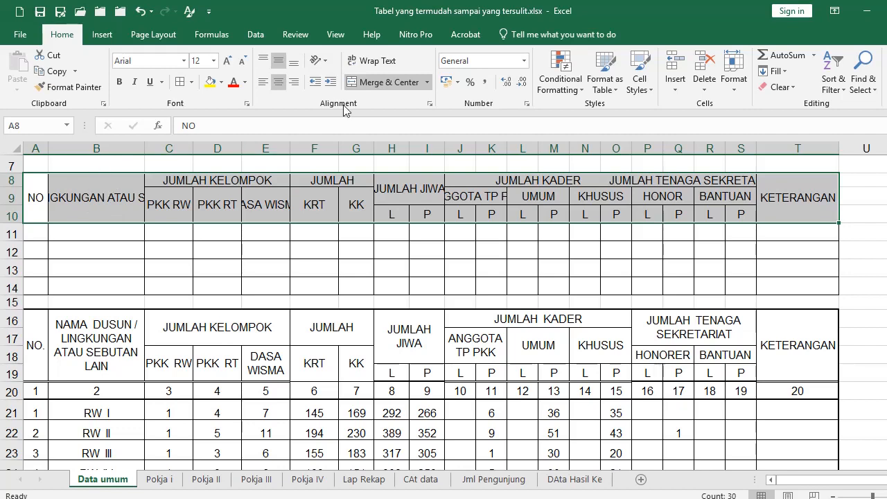
Wrap the text in header cells A8:T10, then select the whole table A8:T14
{"action": "left_click", "coordinate": [369, 61]}
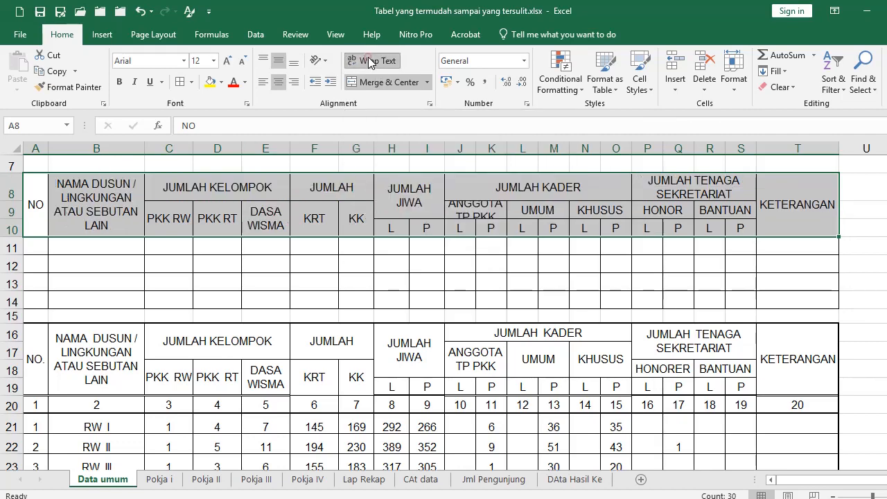
{"action": "left_click", "coordinate": [266, 261]}
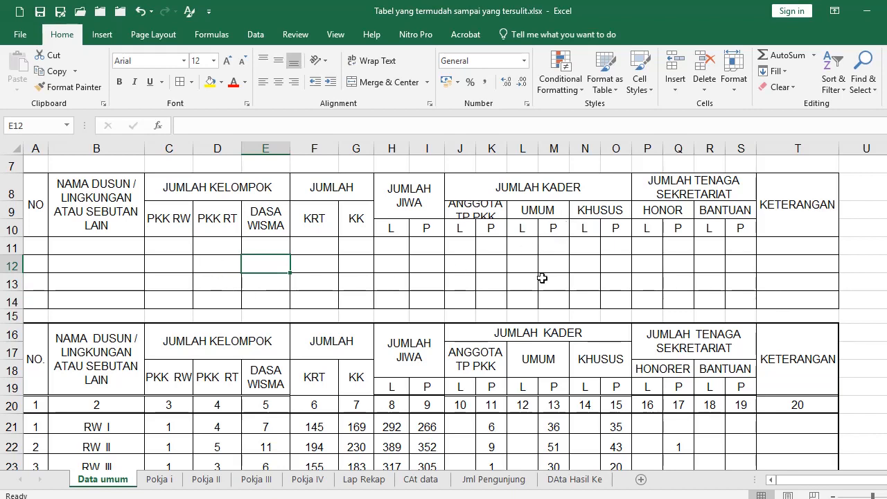
{"action": "left_click_drag", "start_coordinate": [39, 203], "coordinate": [790, 299]}
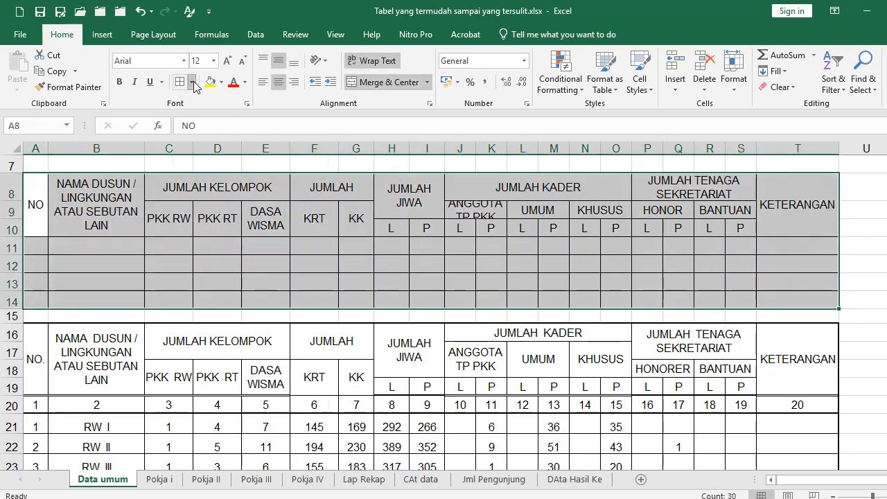
Put a thick outside border around the table A8:T14
{"action": "left_click", "coordinate": [191, 82]}
{"action": "left_click", "coordinate": [228, 232]}
{"action": "left_click", "coordinate": [228, 271]}
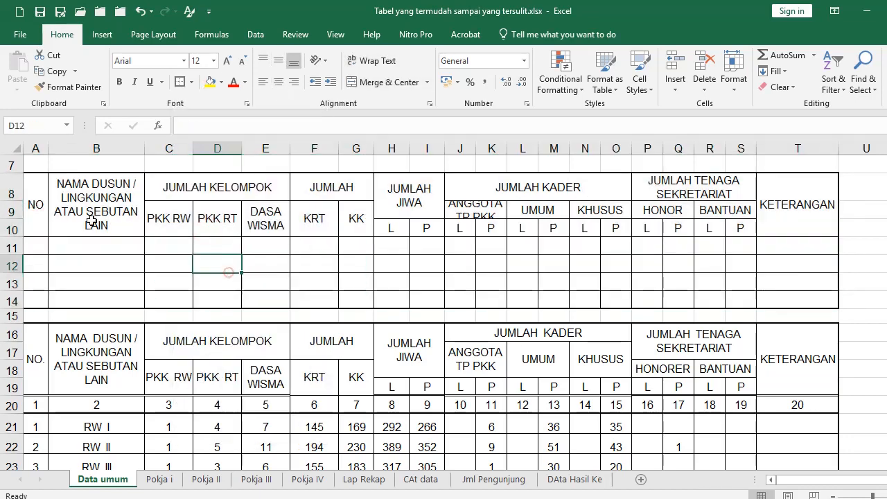
Add a bottom double border under the header rows A8:T10
{"action": "left_click", "coordinate": [54, 211]}
{"action": "left_click_drag", "start_coordinate": [55, 211], "coordinate": [775, 209]}
{"action": "left_click", "coordinate": [192, 82]}
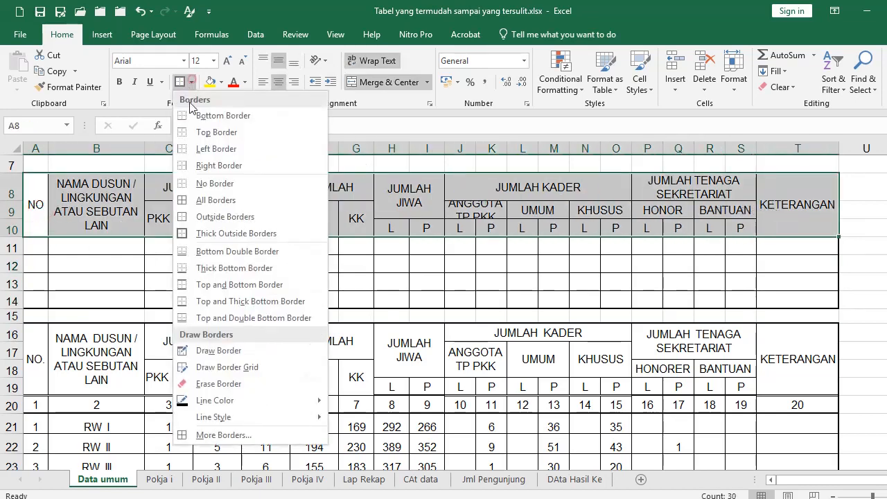
{"action": "left_click", "coordinate": [200, 251]}
{"action": "left_click", "coordinate": [185, 281]}
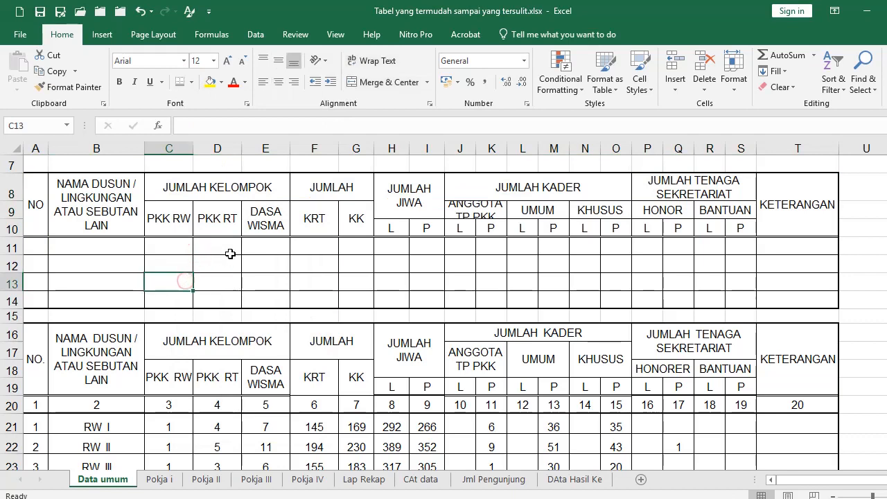
Make row 9 taller so the ANGGOTA TP PKK heading shows fully
{"action": "left_click", "coordinate": [469, 211]}
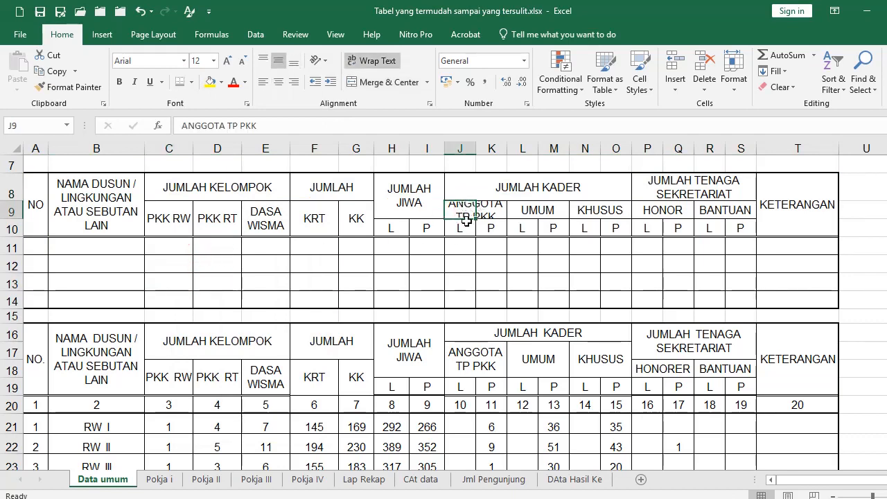
{"action": "left_click_drag", "start_coordinate": [13, 219], "coordinate": [13, 230]}
{"action": "left_click_drag", "start_coordinate": [332, 287], "coordinate": [357, 291]}
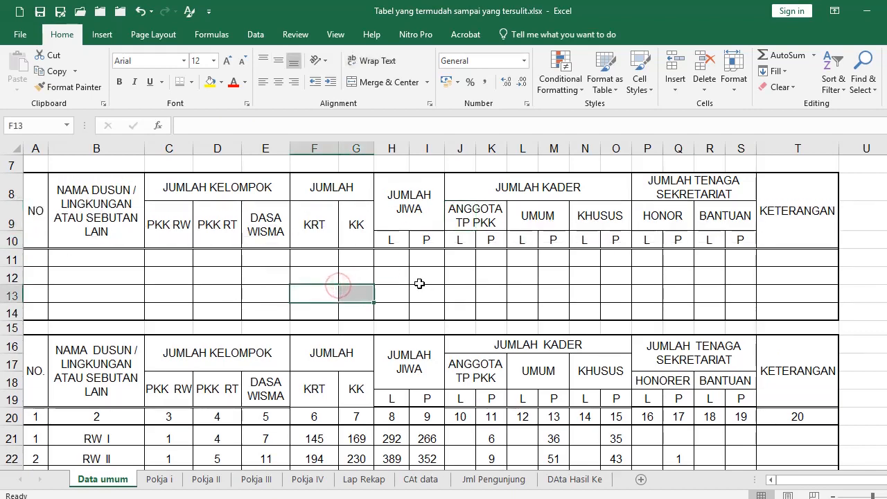
{"action": "left_click", "coordinate": [675, 288]}
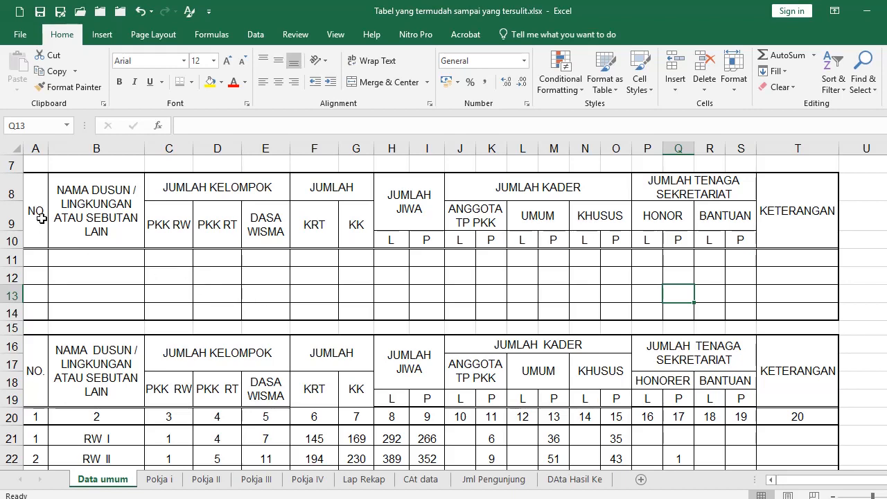
{"action": "left_click", "coordinate": [40, 218]}
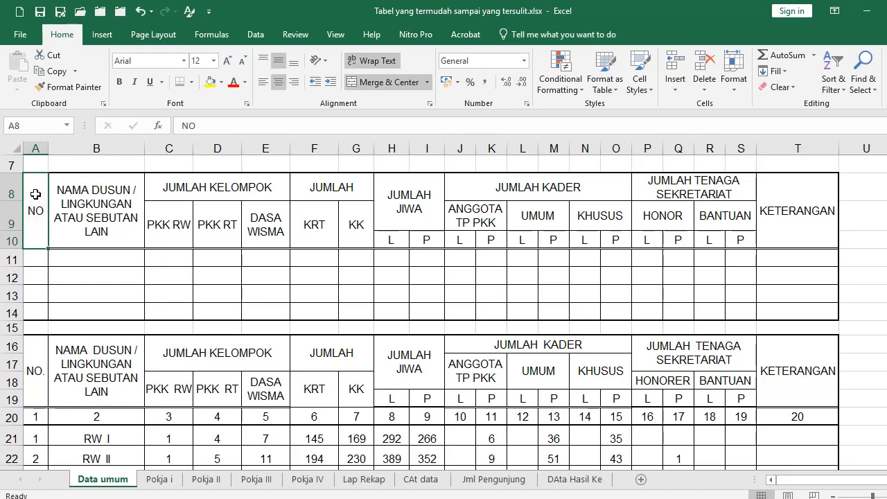
{"action": "left_click", "coordinate": [77, 211]}
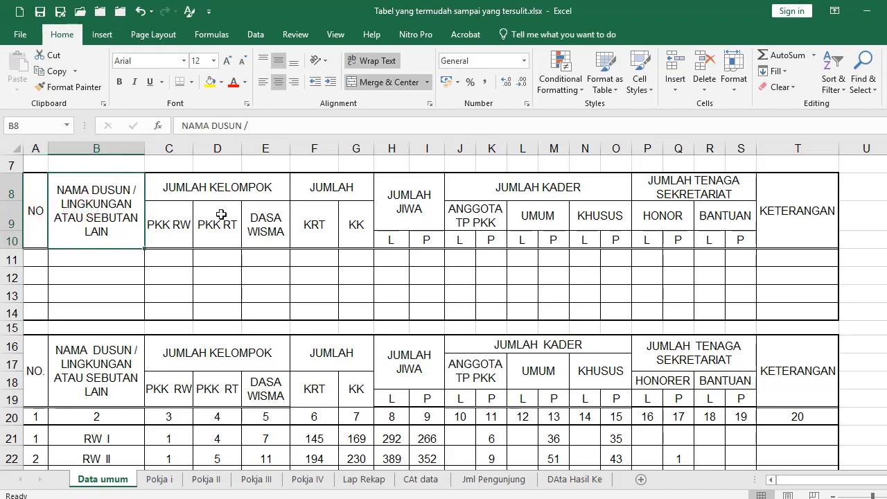
{"action": "left_click_drag", "start_coordinate": [37, 210], "coordinate": [790, 211]}
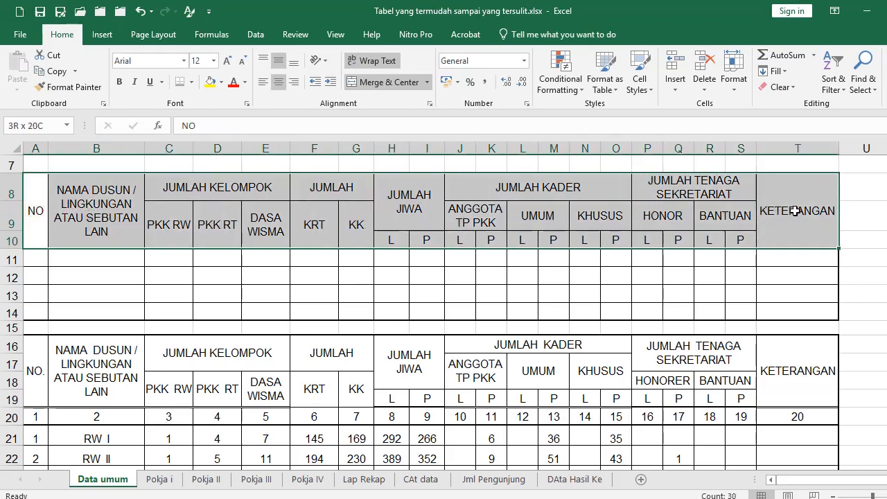
Set A8:T10 horizontal alignment to Center Across Selection in Format Cells
{"action": "left_click", "coordinate": [430, 105]}
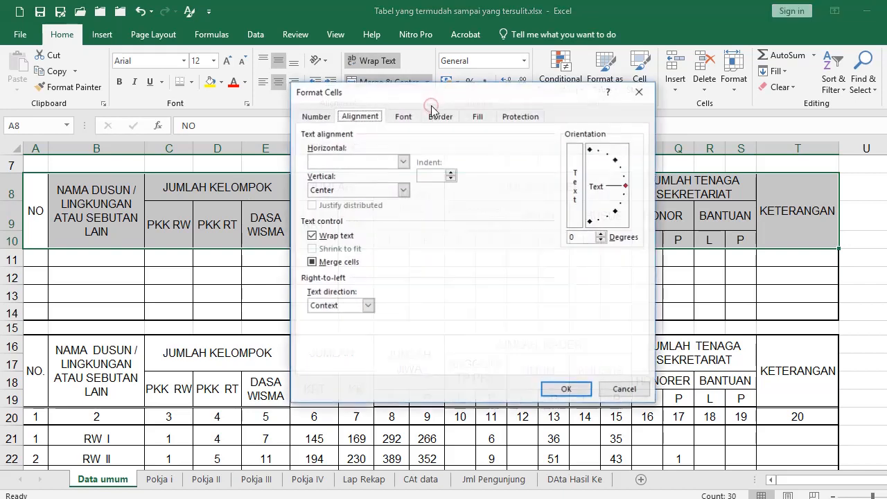
{"action": "left_click", "coordinate": [380, 162]}
{"action": "left_click", "coordinate": [359, 228]}
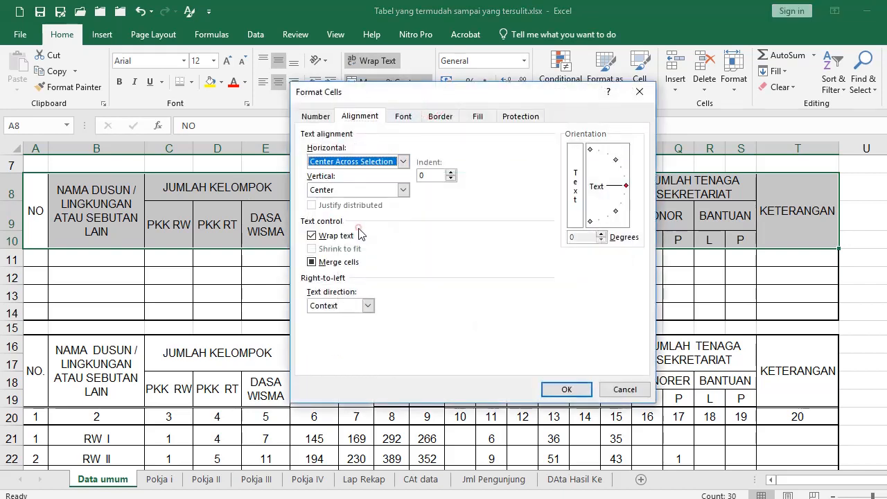
{"action": "left_click", "coordinate": [566, 388]}
{"action": "left_click", "coordinate": [325, 301]}
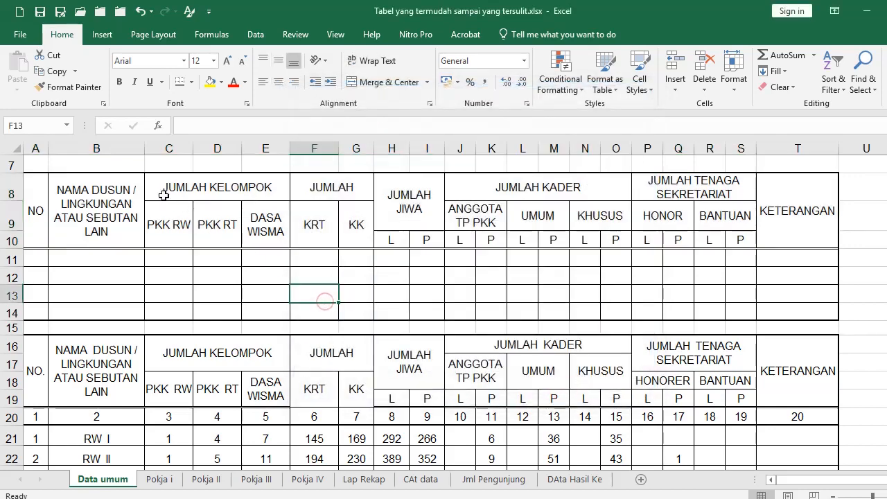
Narrow column H slightly, keeping JUMLAH JIWA wrapped across H–I
{"action": "left_click_drag", "start_coordinate": [161, 193], "coordinate": [253, 190]}
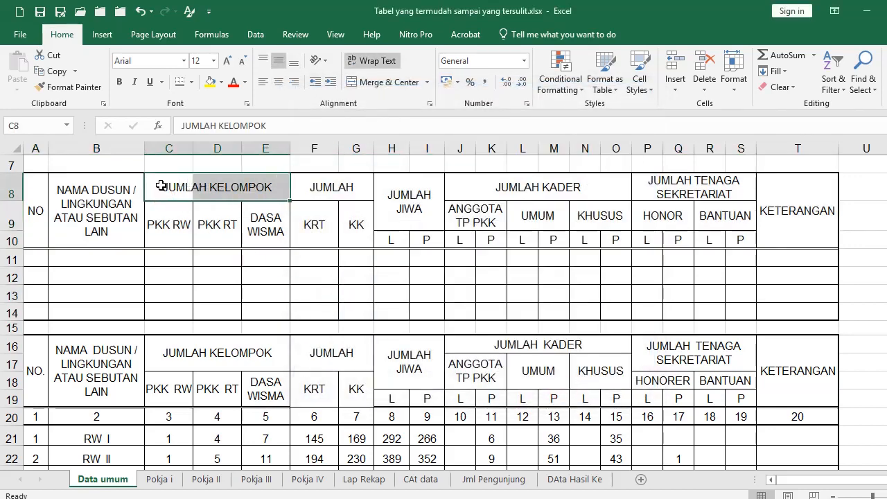
{"action": "left_click_drag", "start_coordinate": [160, 186], "coordinate": [270, 186]}
{"action": "left_click", "coordinate": [154, 313]}
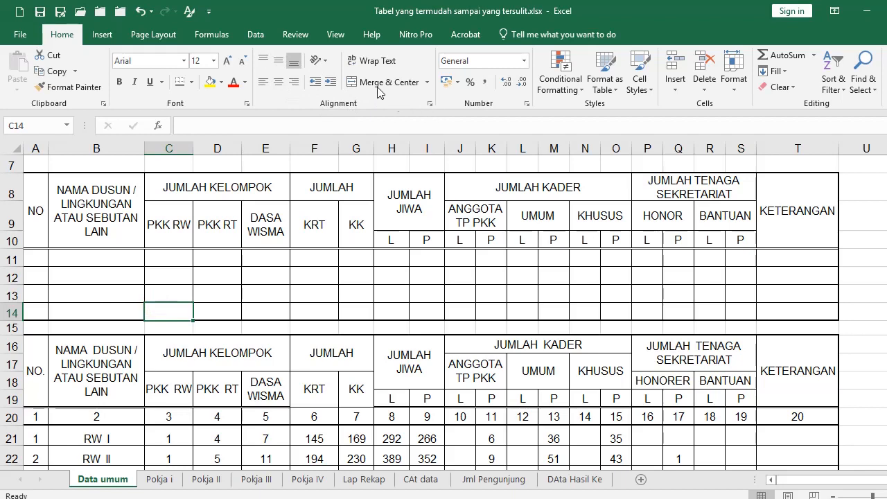
{"action": "left_click", "coordinate": [111, 201]}
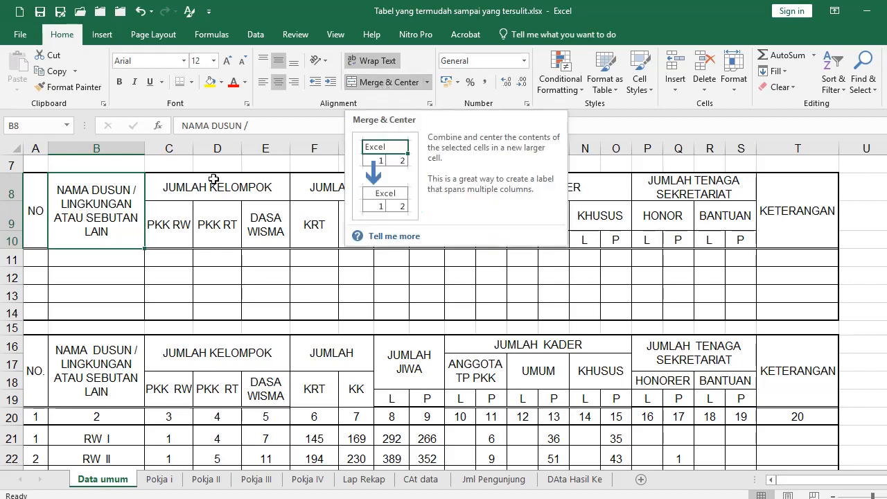
{"action": "left_click_drag", "start_coordinate": [39, 216], "coordinate": [781, 197]}
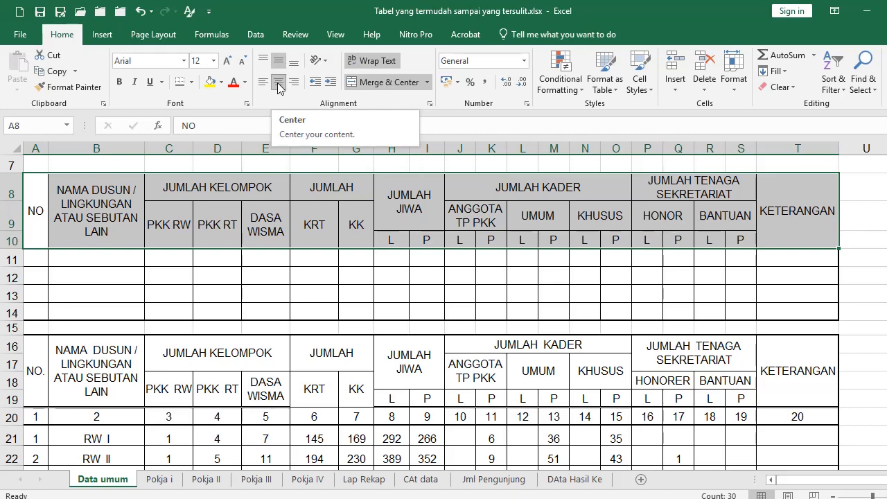
{"action": "left_click", "coordinate": [258, 274]}
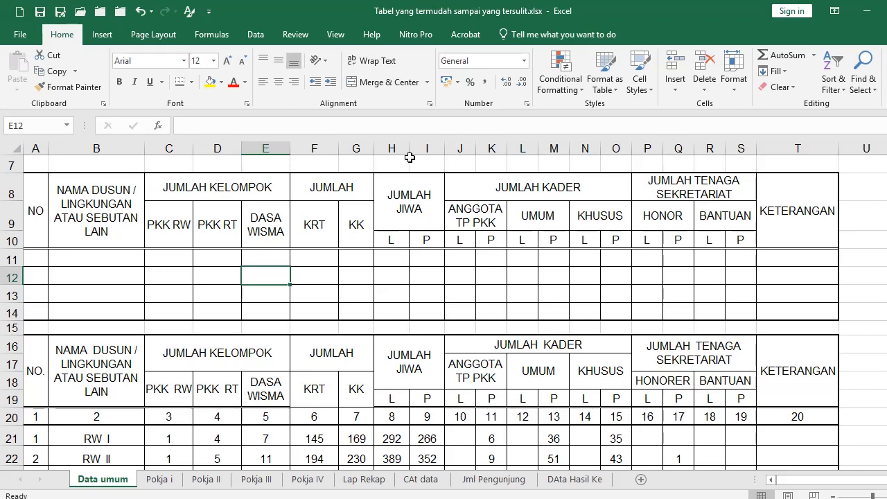
{"action": "mouse_move", "coordinate": [409, 149]}
{"action": "left_mouse_down"}
{"action": "mouse_move", "coordinate": [409, 177]}
{"action": "mouse_move", "coordinate": [422, 175]}
{"action": "mouse_move", "coordinate": [406, 153]}
{"action": "mouse_move", "coordinate": [408, 159]}
{"action": "left_mouse_up"}
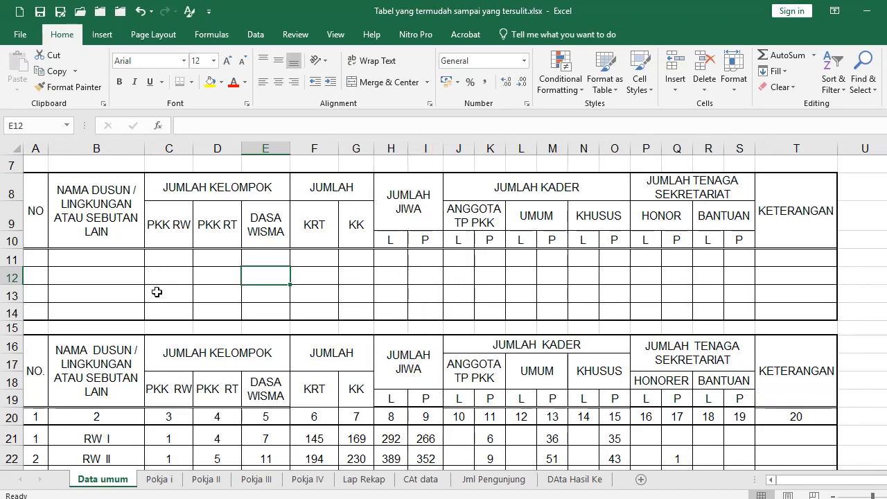
{"action": "left_click", "coordinate": [35, 211]}
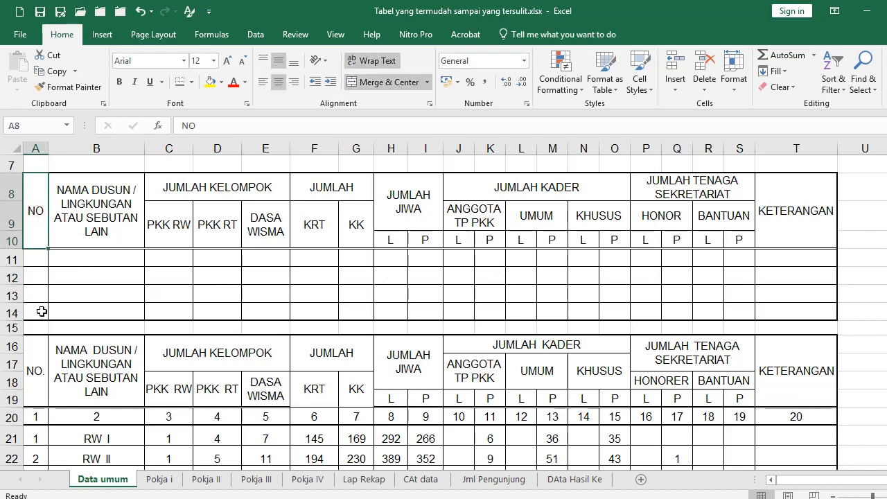
Select A7:A14 and delete entire rows 7–14 with Alt+E, D
{"action": "scroll", "coordinate": [38, 312], "scroll_direction": "up", "scroll_amount": 2}
{"action": "scroll", "coordinate": [38, 277], "scroll_direction": "down", "scroll_amount": 1}
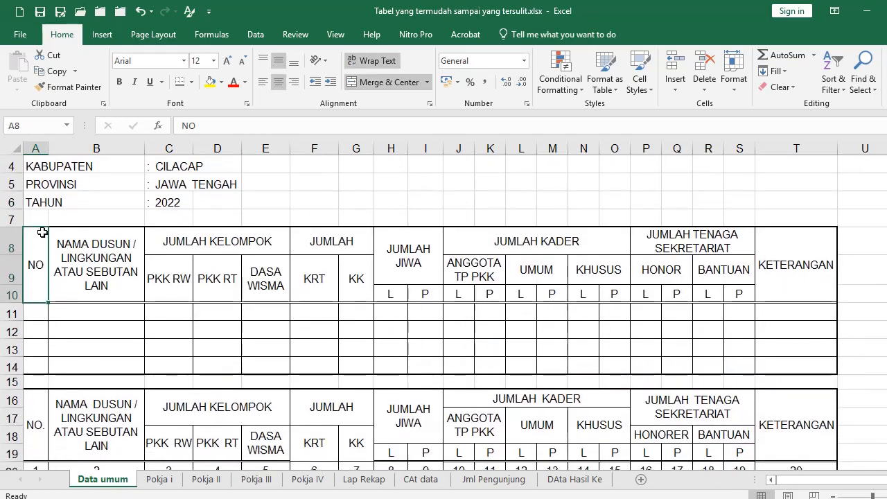
{"action": "left_click", "coordinate": [38, 218]}
{"action": "scroll", "coordinate": [39, 270], "scroll_direction": "down", "scroll_amount": 1}
{"action": "left_click", "coordinate": [39, 306], "text": "shift"}
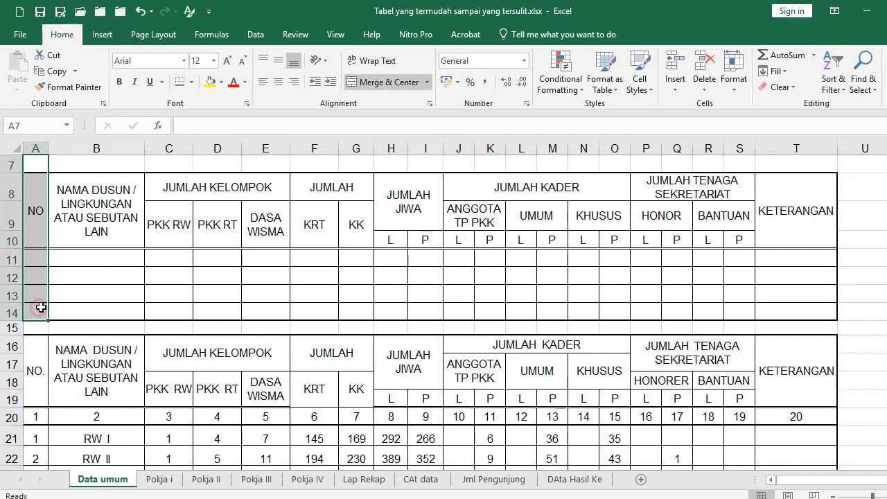
{"action": "key", "text": "alt+e"}
{"action": "key", "text": "d"}
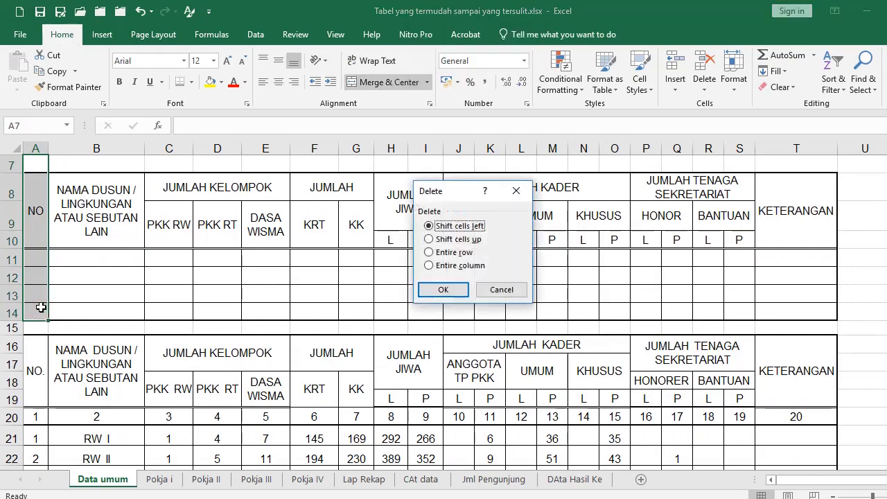
{"action": "key", "text": "r"}
{"action": "key", "text": "Return"}
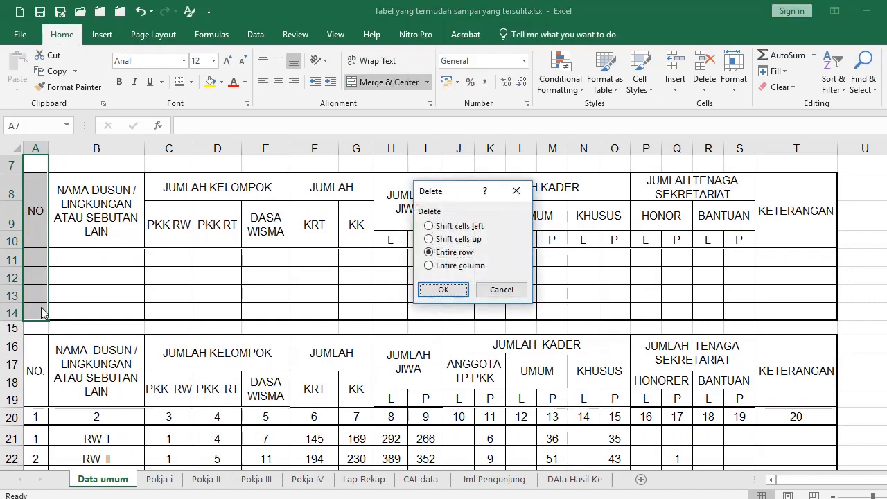
{"action": "left_click", "coordinate": [110, 326]}
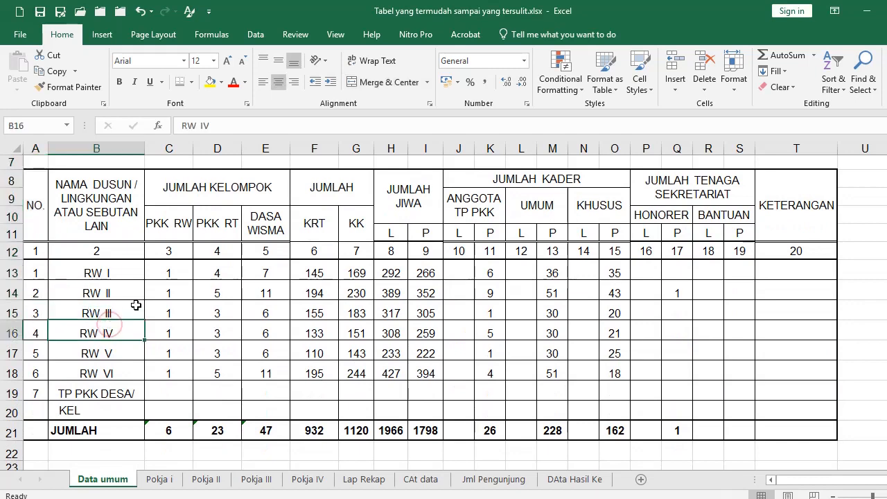
{"action": "scroll", "coordinate": [135, 302], "scroll_direction": "up", "scroll_amount": 2}
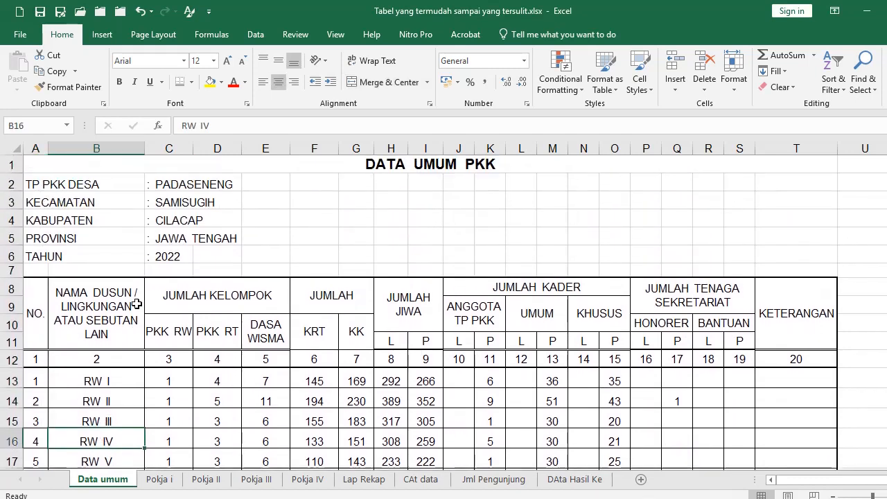
Confirm Page Setup and show the print preview of the DATA UMUM PKK table
{"action": "left_click", "coordinate": [153, 34]}
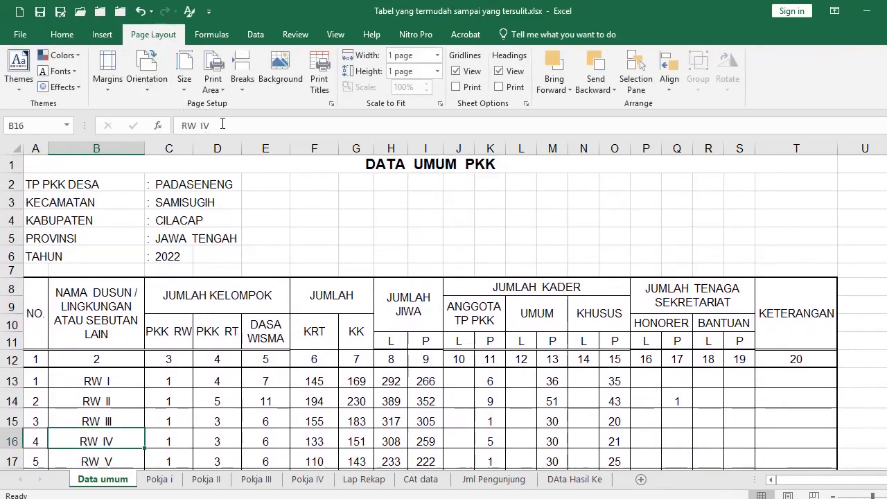
{"action": "left_click", "coordinate": [331, 104]}
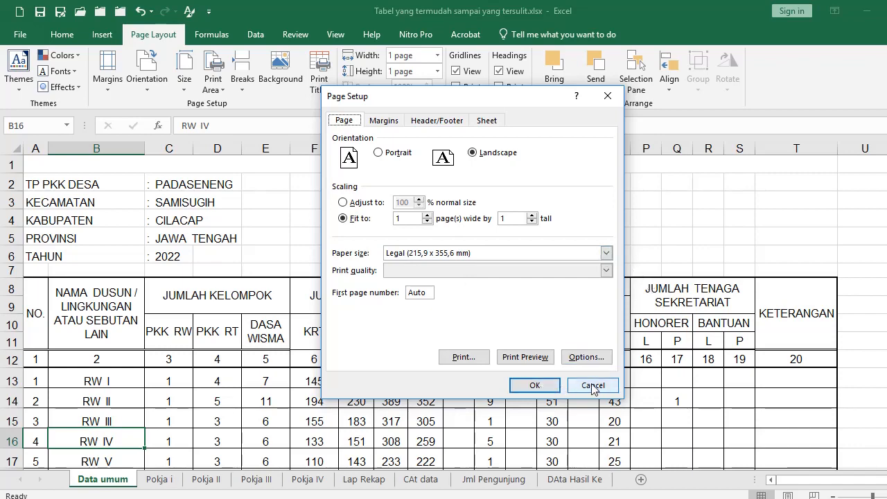
{"action": "left_click", "coordinate": [544, 392]}
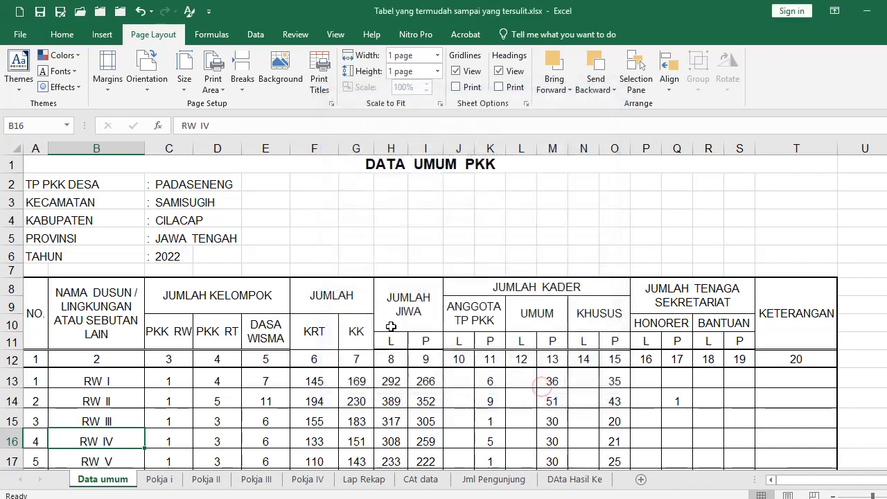
{"action": "key", "text": "ctrl+p"}
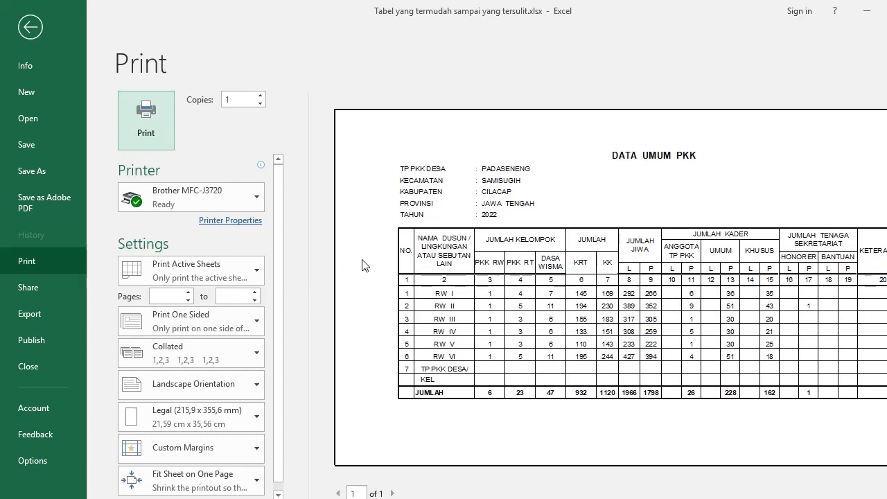
Open Page Setup's Margins settings from the Print preview
{"action": "left_click_drag", "start_coordinate": [280, 422], "coordinate": [267, 491]}
{"action": "left_click", "coordinate": [257, 496]}
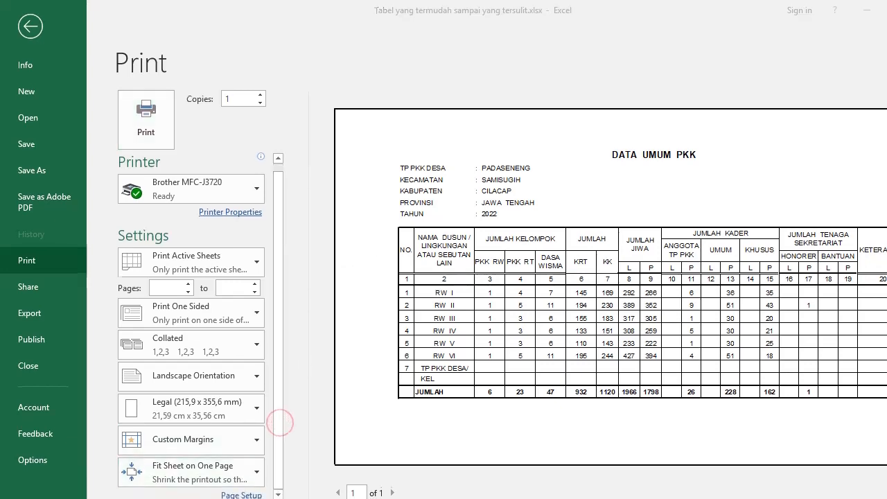
{"action": "left_click", "coordinate": [249, 495]}
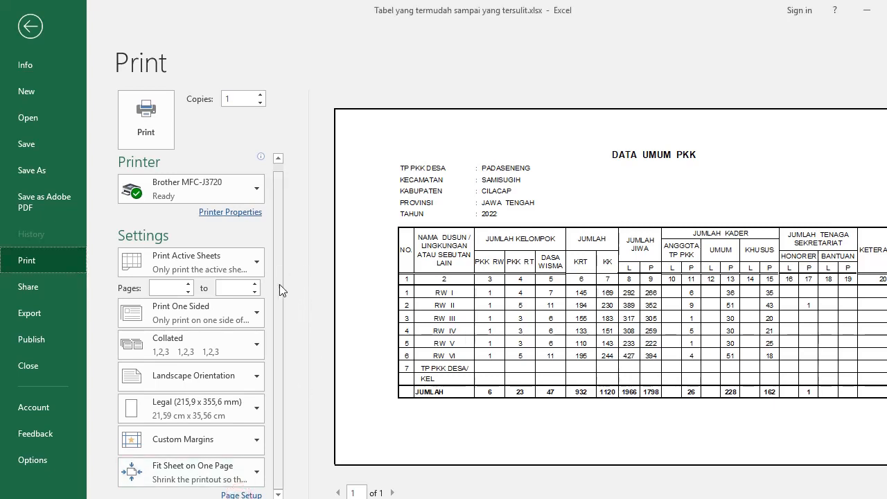
{"action": "left_click", "coordinate": [280, 303]}
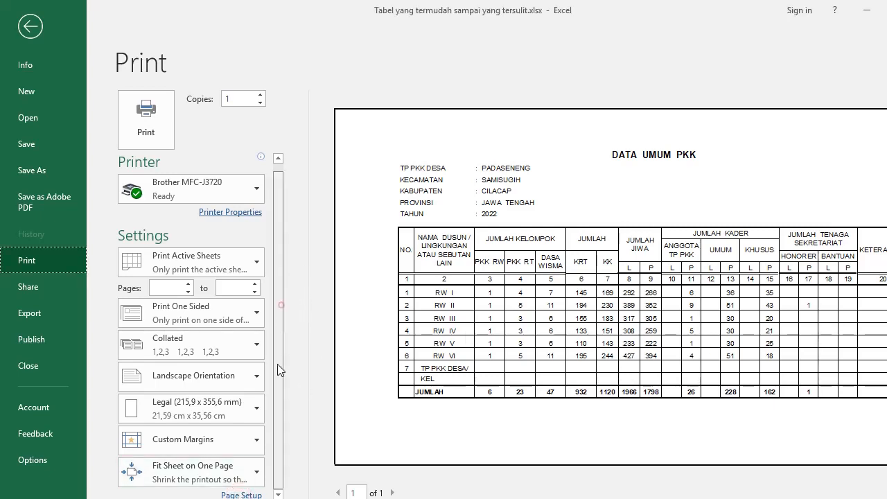
{"action": "left_click", "coordinate": [246, 494]}
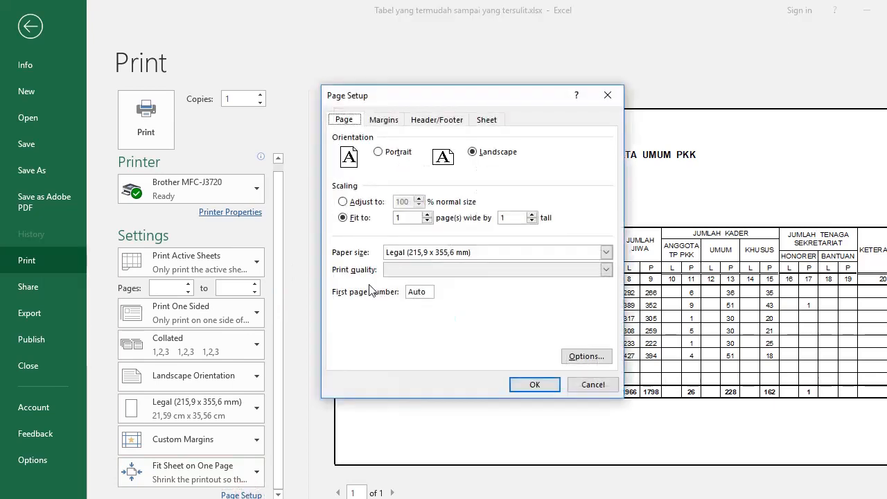
{"action": "left_click", "coordinate": [395, 121]}
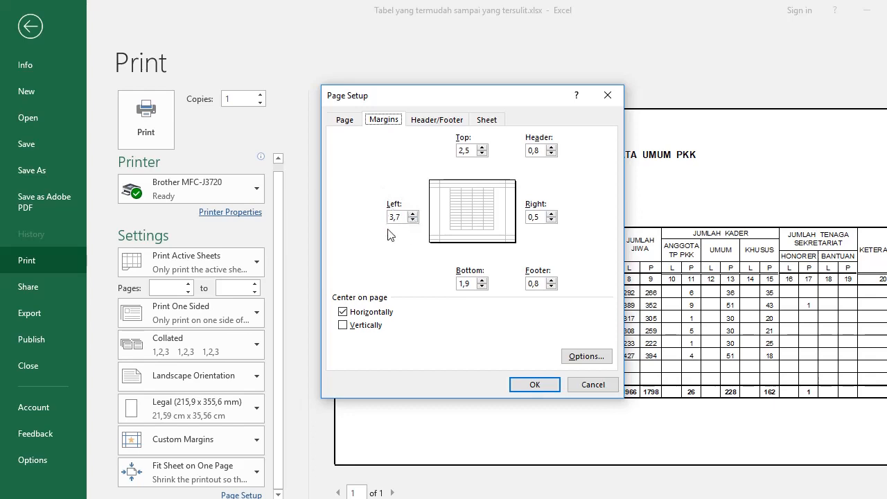
{"action": "left_click_drag", "start_coordinate": [423, 98], "coordinate": [629, 48]}
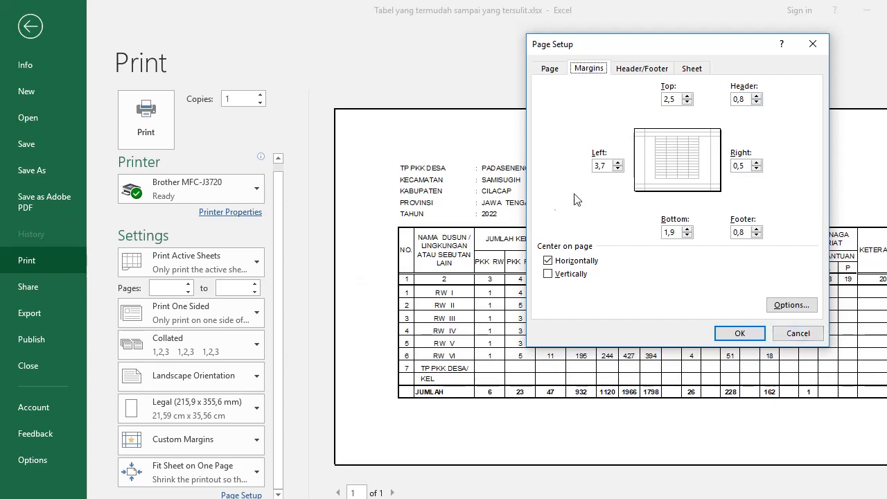
Set the left margin to 1,4 cm and the right margin to 3,5 cm
{"action": "double_click", "coordinate": [610, 166]}
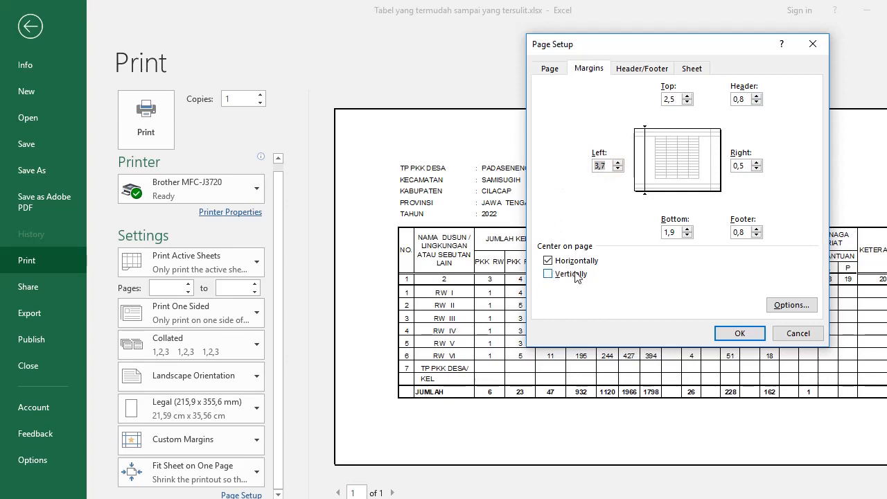
{"action": "type", "text": "1,45"}
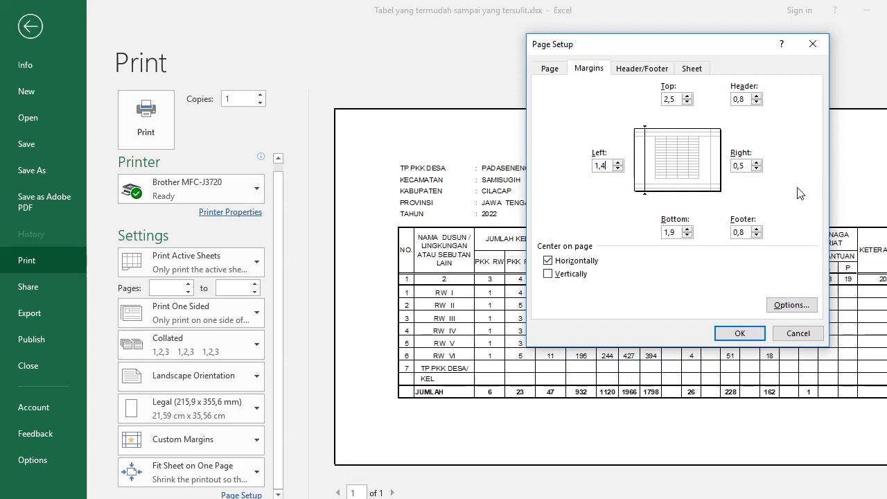
{"action": "double_click", "coordinate": [738, 165]}
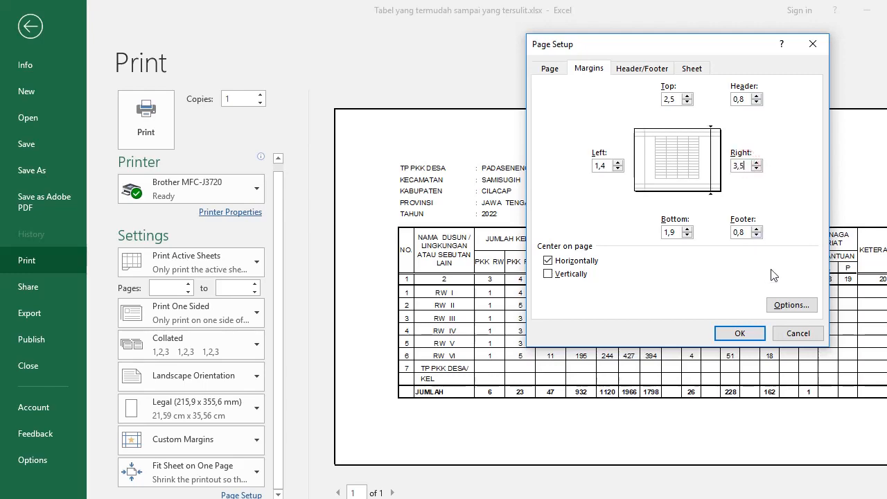
{"action": "left_click", "coordinate": [739, 333]}
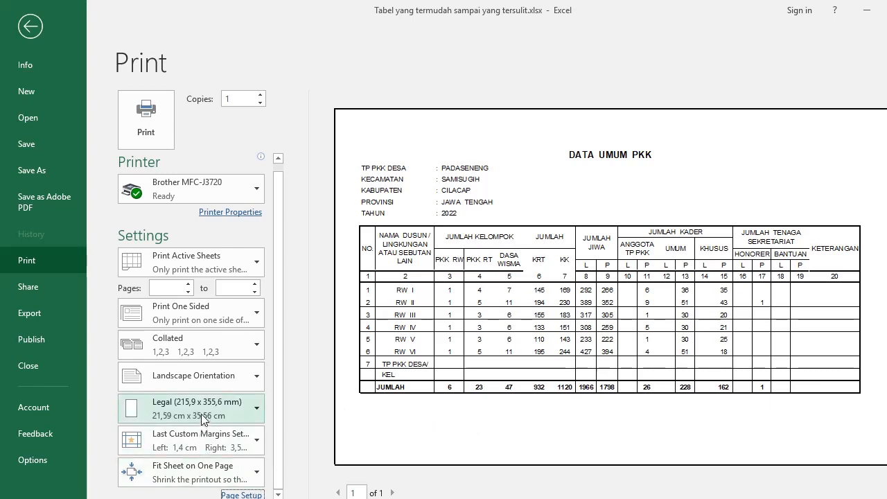
{"action": "left_click", "coordinate": [237, 494]}
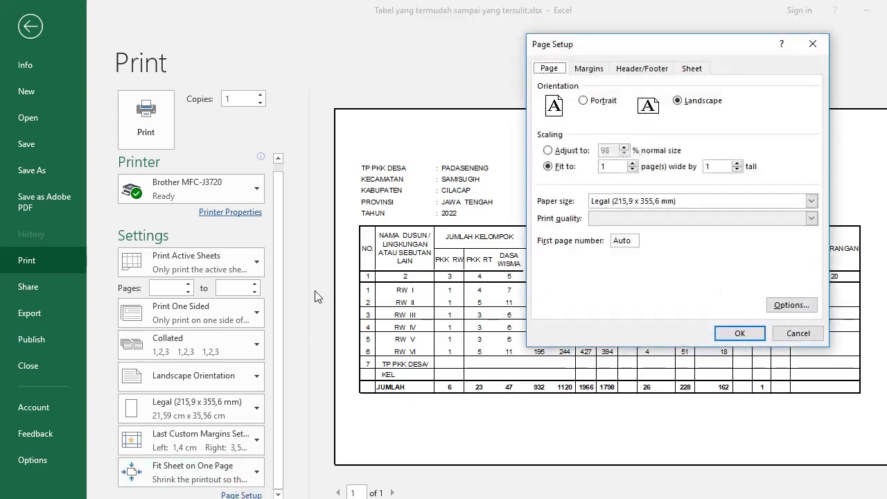
Set the printer paper to a user-defined (Ditetapkan Pengguna) 215 × 330 mm size
{"action": "left_click", "coordinate": [787, 305]}
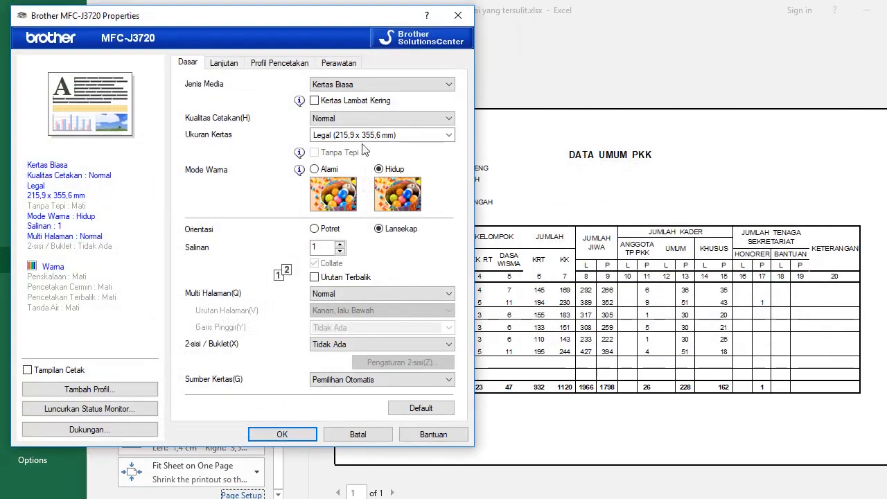
{"action": "left_click", "coordinate": [361, 136]}
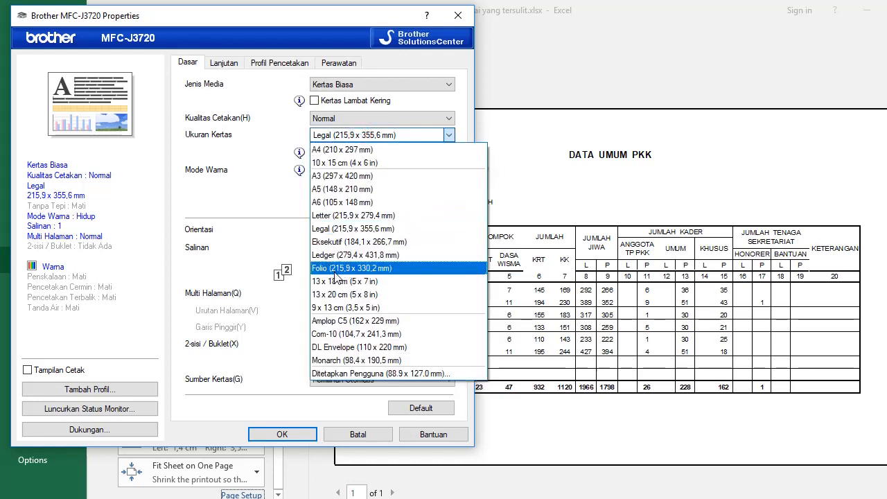
{"action": "left_click", "coordinate": [363, 138]}
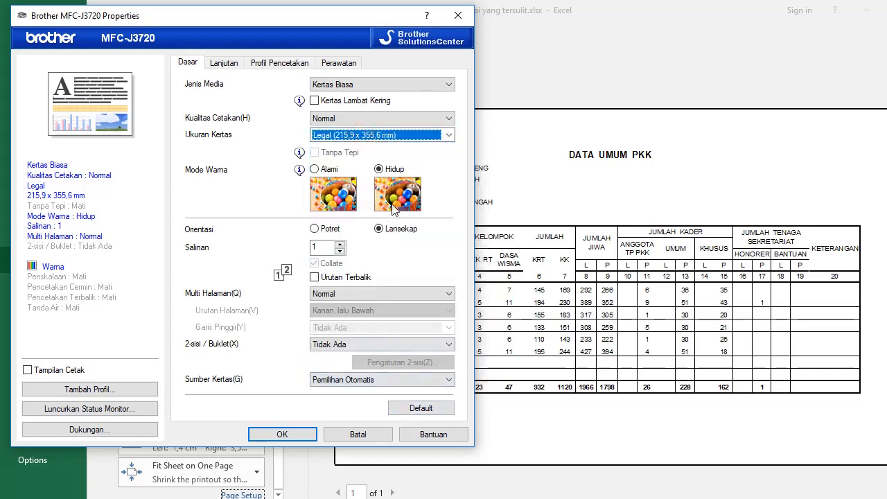
{"action": "left_click", "coordinate": [449, 137]}
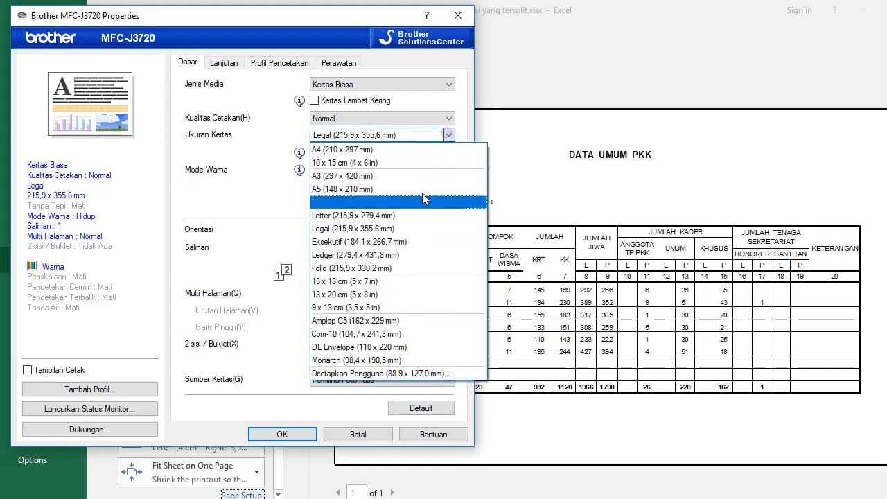
{"action": "left_click", "coordinate": [341, 374]}
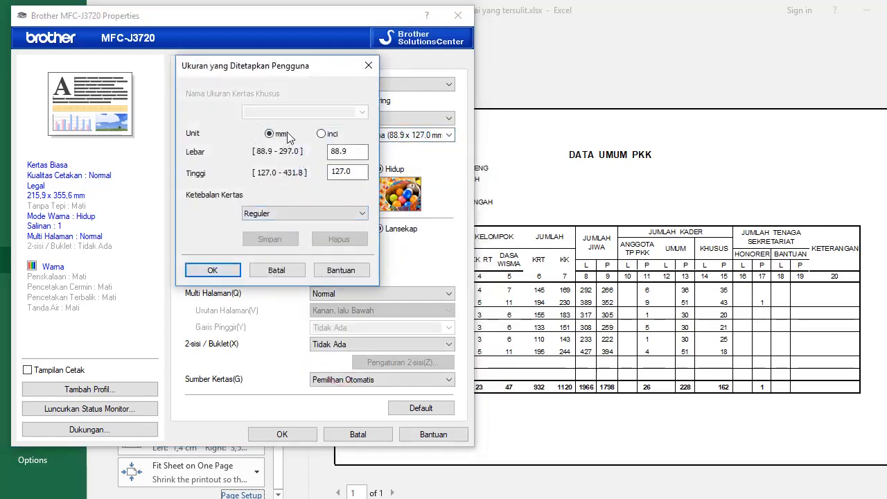
{"action": "key", "text": "shift+Tab"}
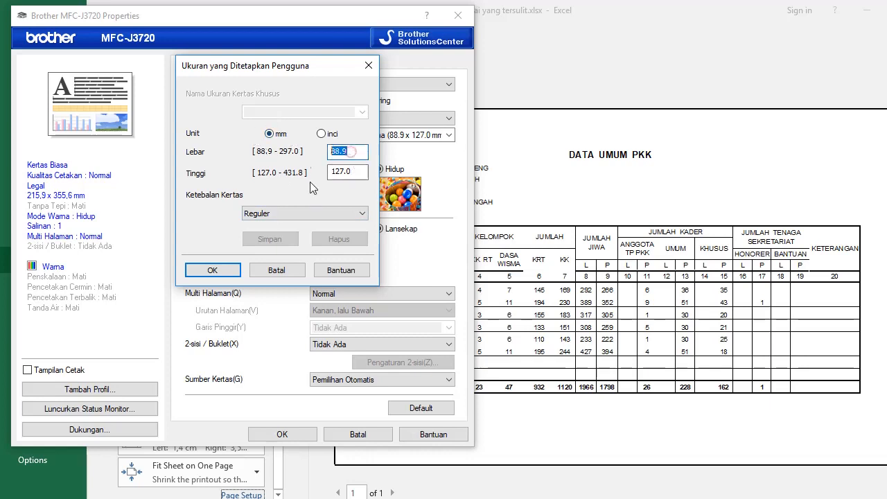
{"action": "type", "text": "215"}
{"action": "double_click", "coordinate": [347, 172]}
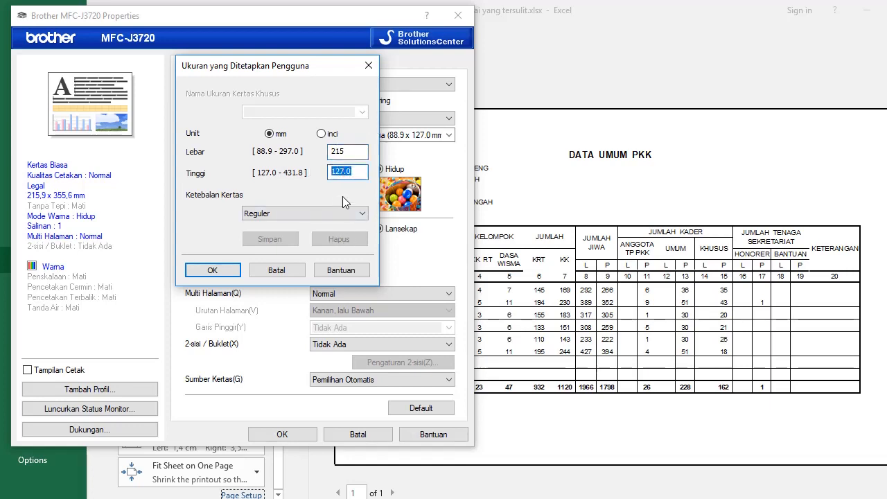
{"action": "type", "text": "330"}
{"action": "left_click", "coordinate": [212, 270]}
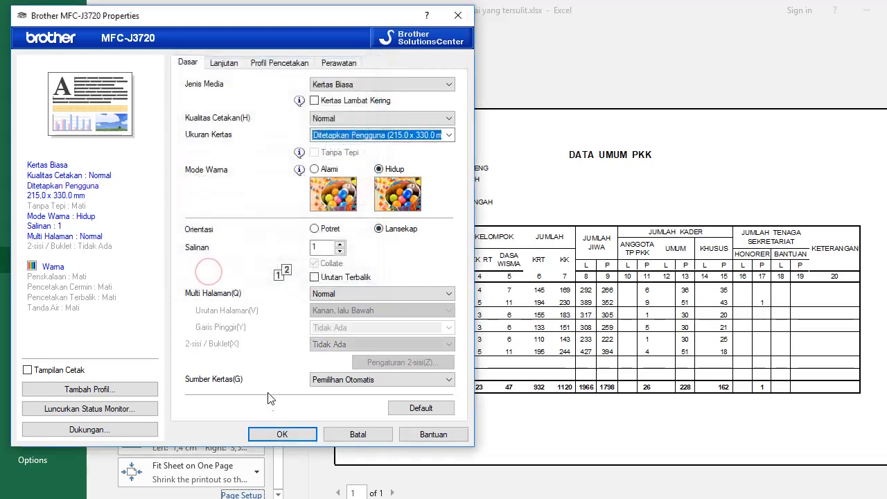
{"action": "left_click", "coordinate": [270, 434]}
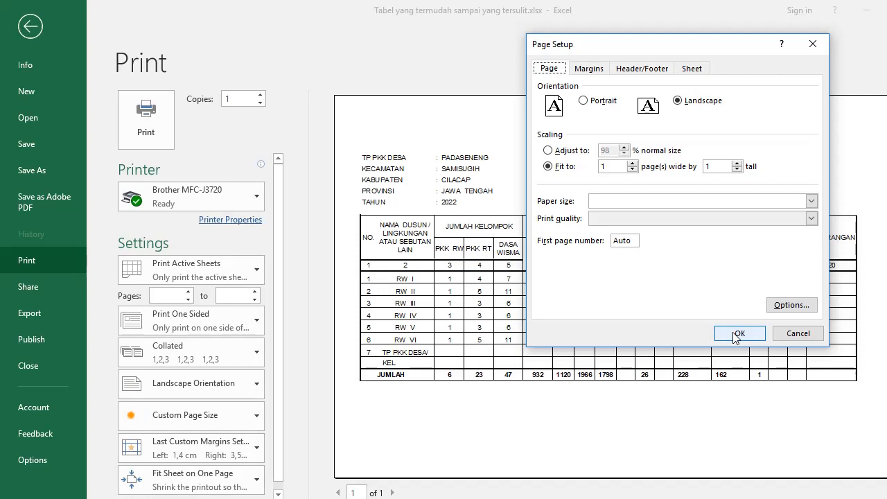
Change the right page margin from 3,5 cm to 1,5 cm, leaving left at 1,4 cm
{"action": "left_click", "coordinate": [737, 335]}
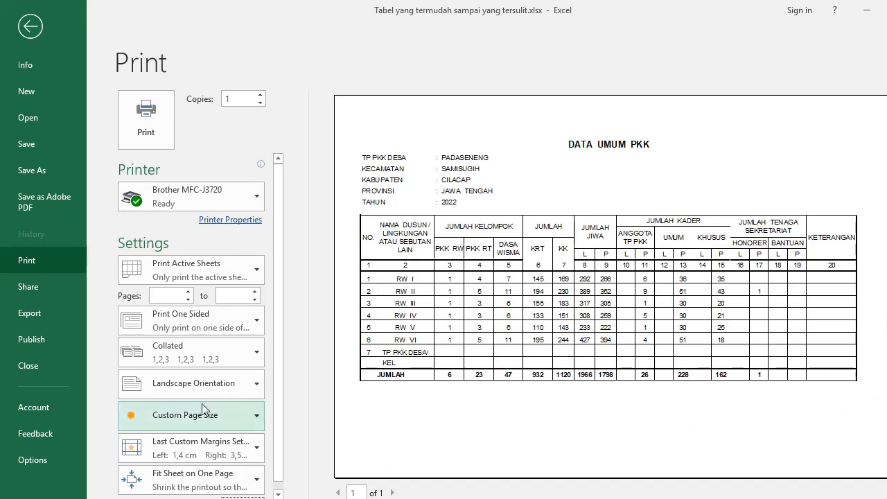
{"action": "scroll", "coordinate": [272, 452], "scroll_direction": "down", "scroll_amount": 1}
{"action": "left_click", "coordinate": [241, 494]}
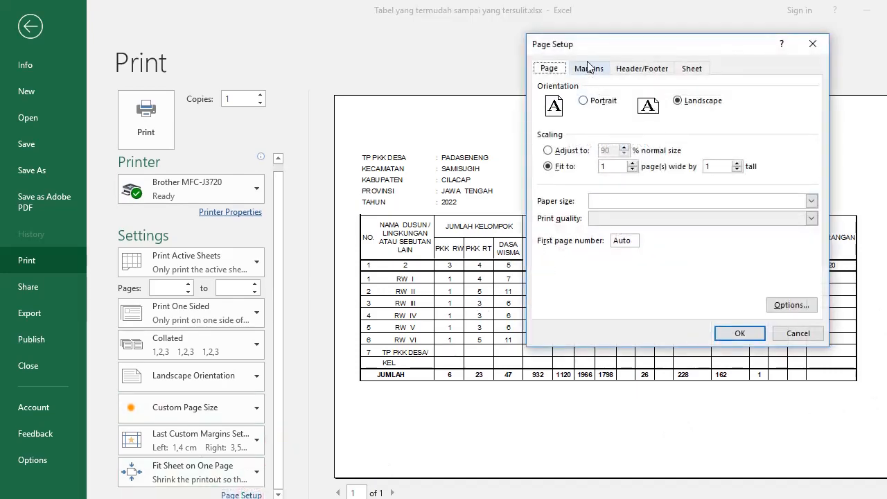
{"action": "left_click", "coordinate": [587, 69]}
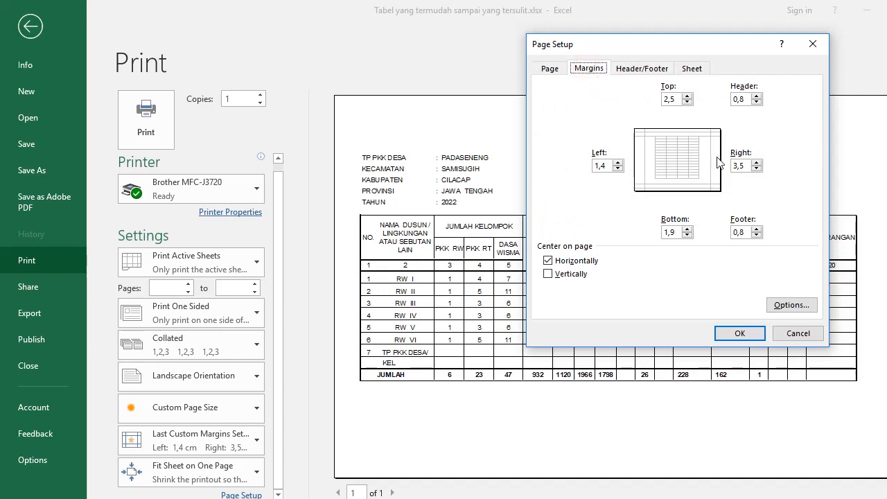
{"action": "double_click", "coordinate": [752, 164]}
{"action": "type", "text": "1"}
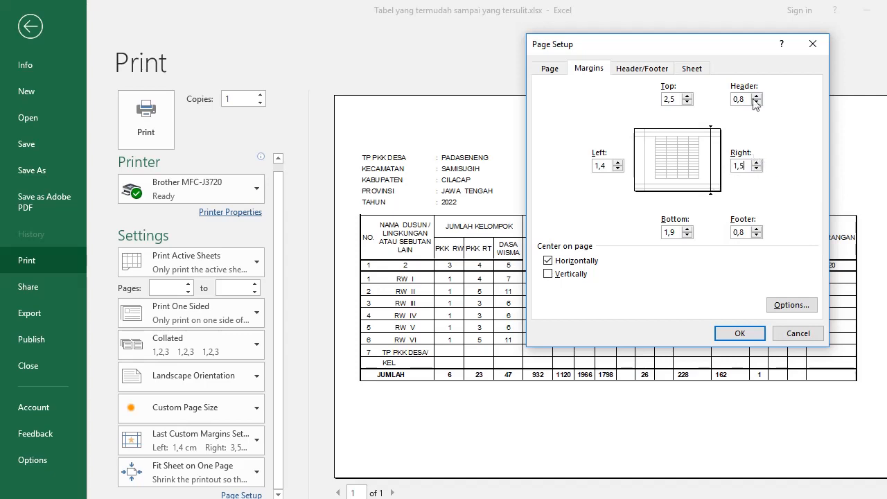
{"action": "left_click", "coordinate": [737, 334]}
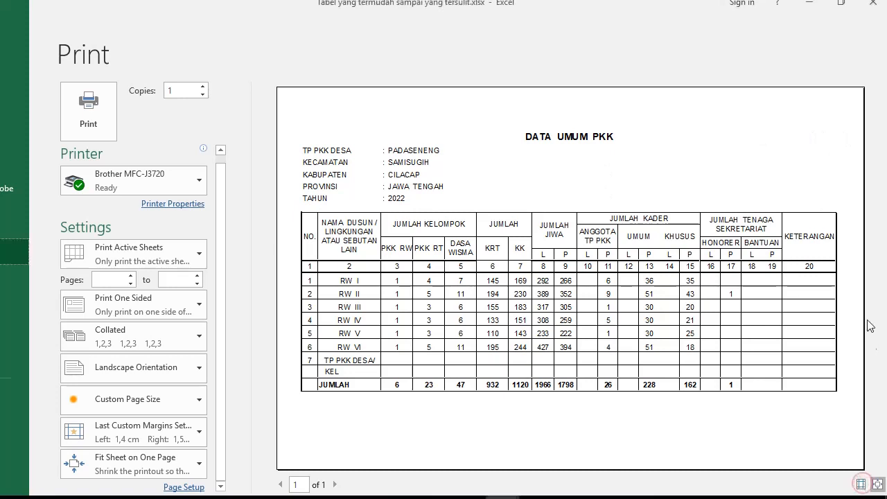
In the preview, drag the right margin to about 0,2 cm and the left to 0,58 cm
{"action": "left_click", "coordinate": [860, 485]}
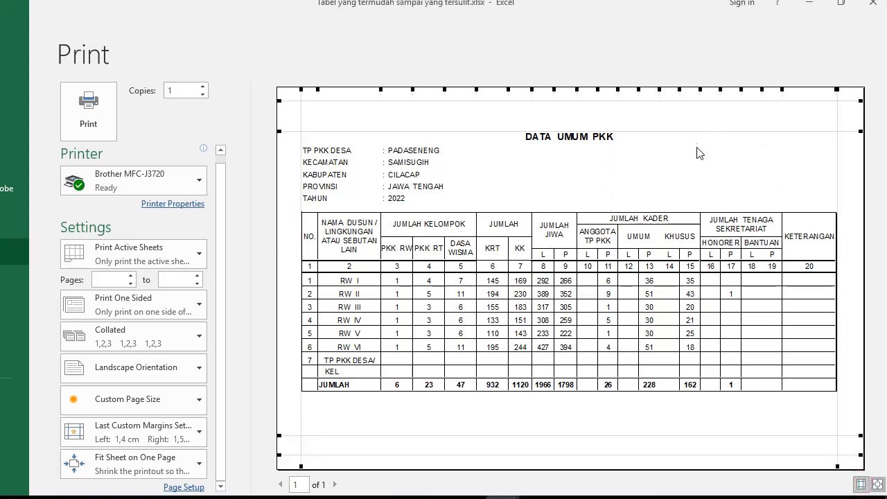
{"action": "left_click", "coordinate": [838, 168]}
{"action": "left_click_drag", "start_coordinate": [839, 169], "coordinate": [859, 170]}
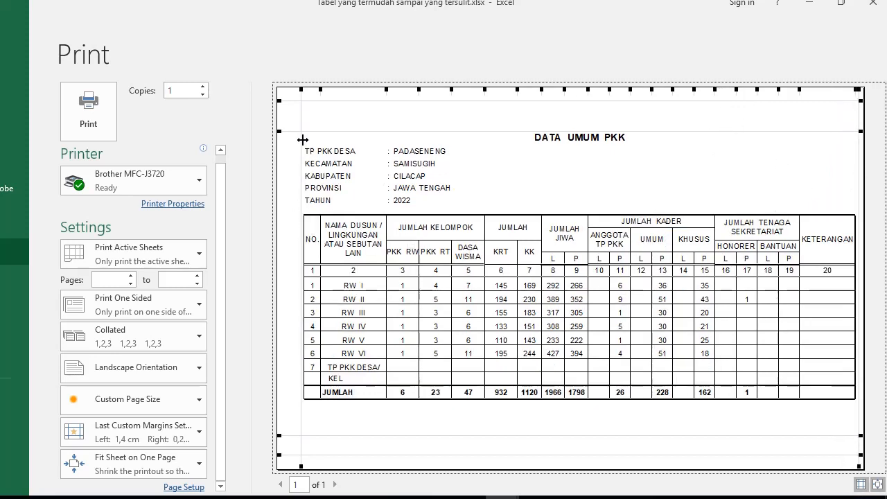
{"action": "left_click_drag", "start_coordinate": [300, 139], "coordinate": [285, 153]}
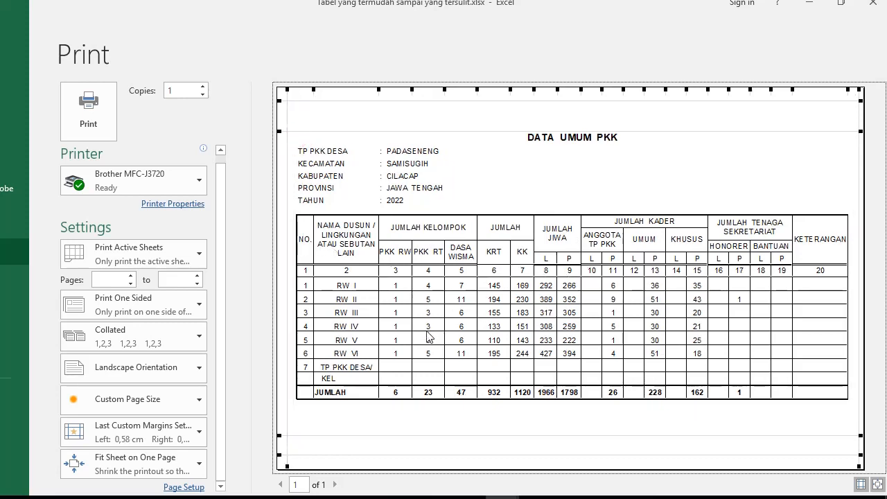
Switch Page Setup scaling from fit to one page to Adjust to 100% normal size
{"action": "left_click", "coordinate": [183, 487]}
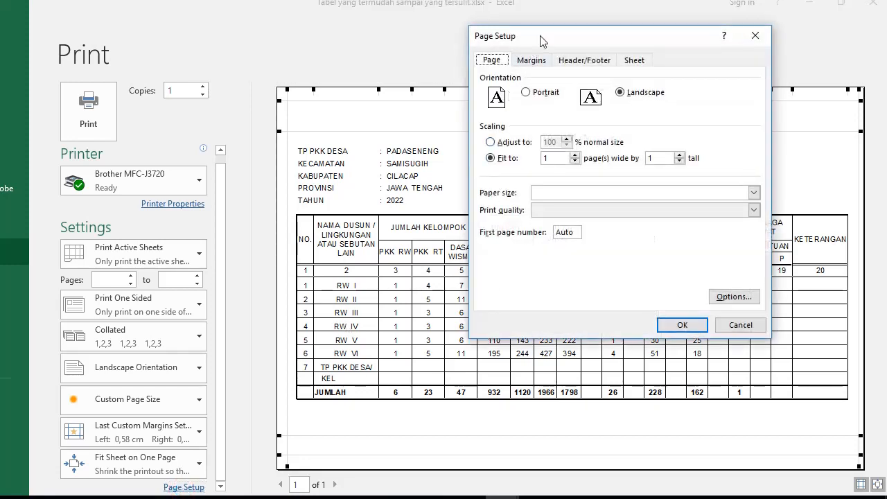
{"action": "left_click_drag", "start_coordinate": [540, 40], "coordinate": [342, 60]}
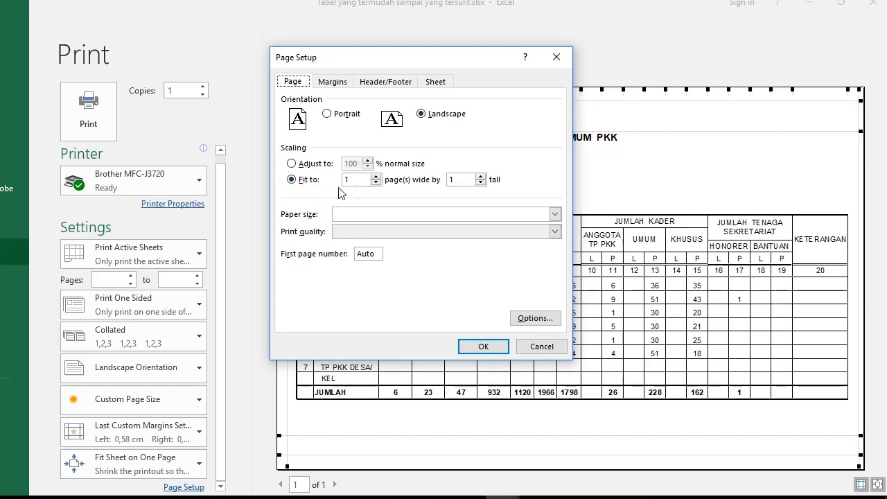
{"action": "type", "text": "1"}
{"action": "left_click", "coordinate": [291, 164]}
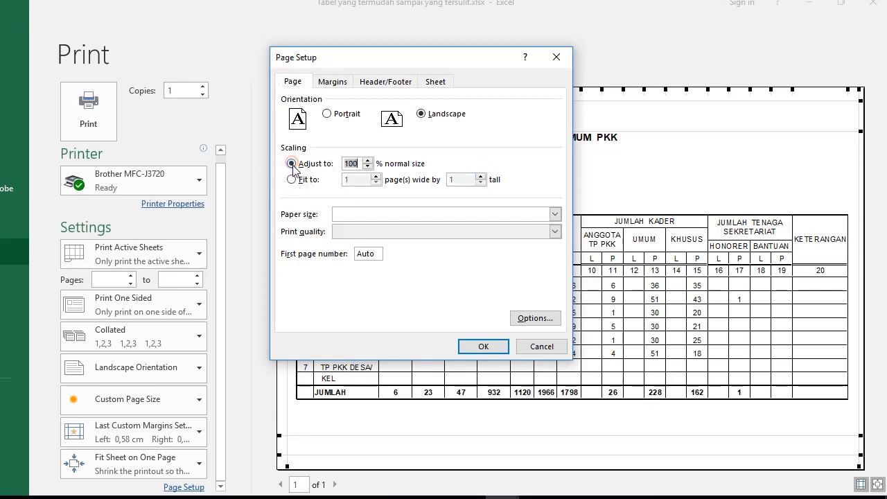
{"action": "left_click", "coordinate": [483, 347]}
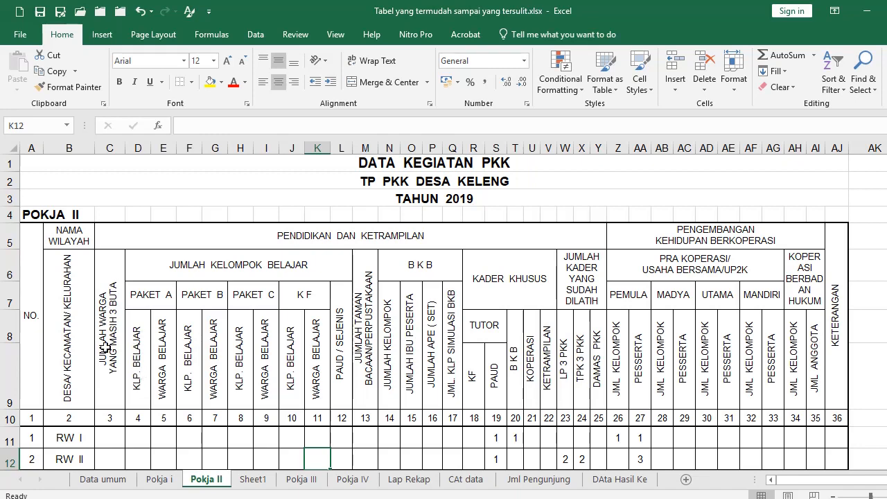
Inspect the JUMLAH KELOMPOK BELAJAR, B K B, KADER KHUSUS and DESA headings in the finished Pokja II table
{"action": "left_click_drag", "start_coordinate": [106, 346], "coordinate": [287, 354]}
{"action": "left_click_drag", "start_coordinate": [392, 358], "coordinate": [538, 347]}
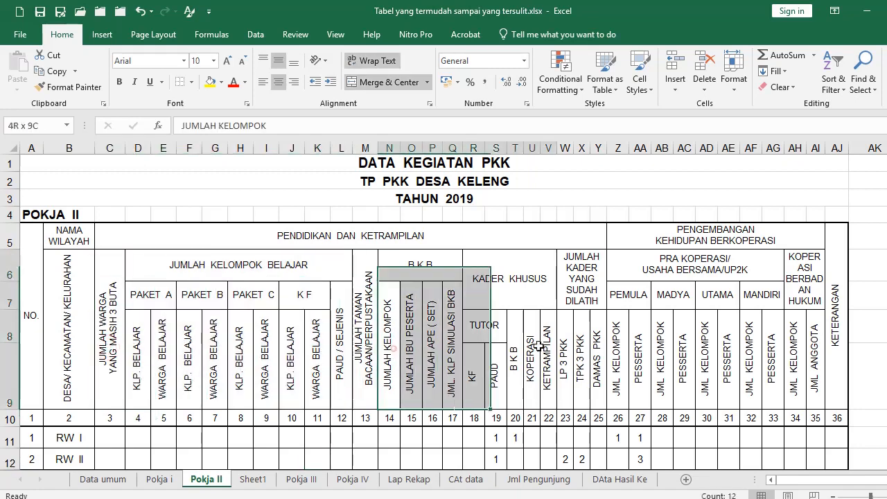
{"action": "left_click", "coordinate": [59, 277]}
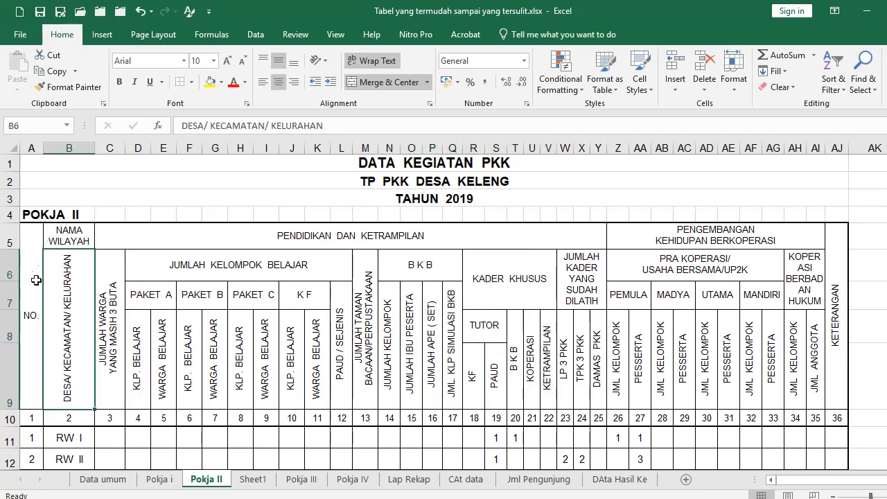
Show Sheet1's plain header copy, zoomed out and starting from the NO. cell A5
{"action": "left_click", "coordinate": [251, 479]}
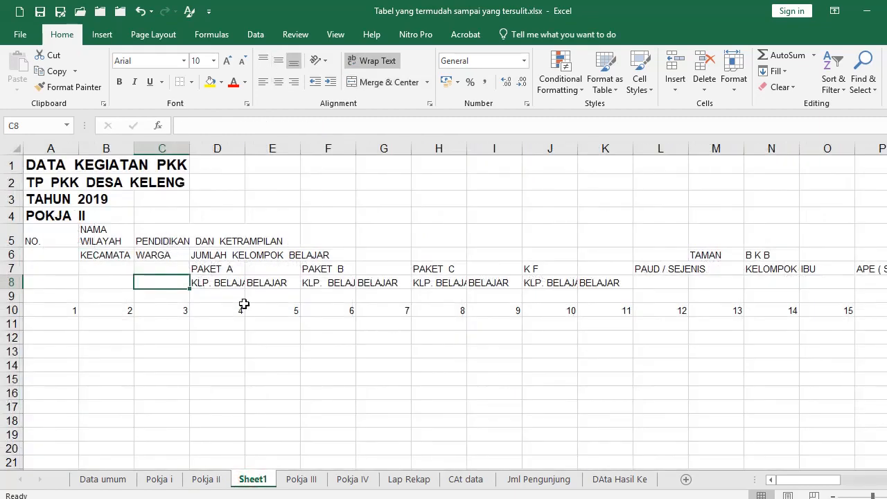
{"action": "scroll", "coordinate": [234, 311], "scroll_direction": "down", "scroll_amount": 2, "text": "ctrl"}
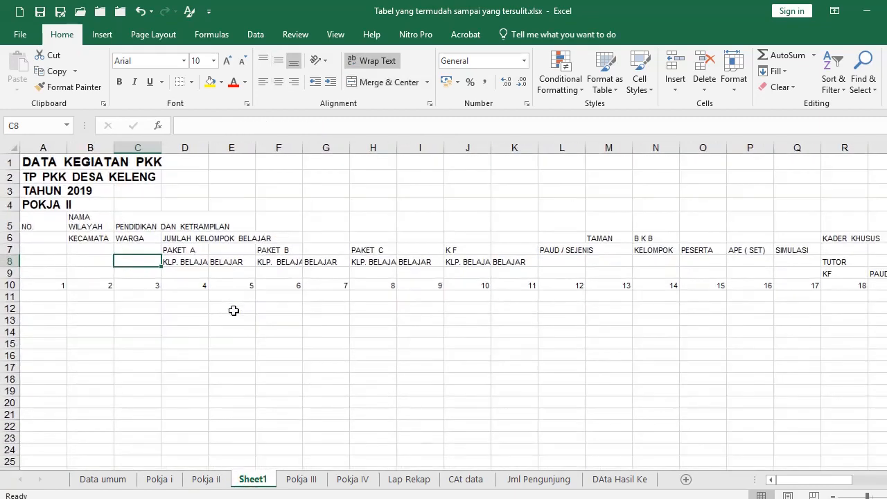
{"action": "scroll", "coordinate": [70, 303], "scroll_direction": "down", "scroll_amount": 2, "text": "ctrl"}
{"action": "scroll", "coordinate": [69, 303], "scroll_direction": "down", "scroll_amount": 1, "text": "ctrl"}
{"action": "left_click", "coordinate": [31, 199]}
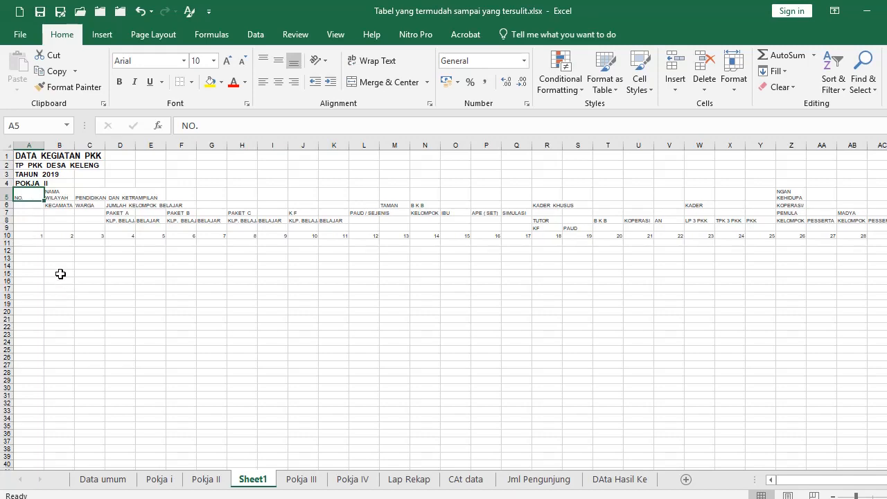
{"action": "scroll", "coordinate": [62, 277], "scroll_direction": "down", "scroll_amount": 3, "text": "ctrl"}
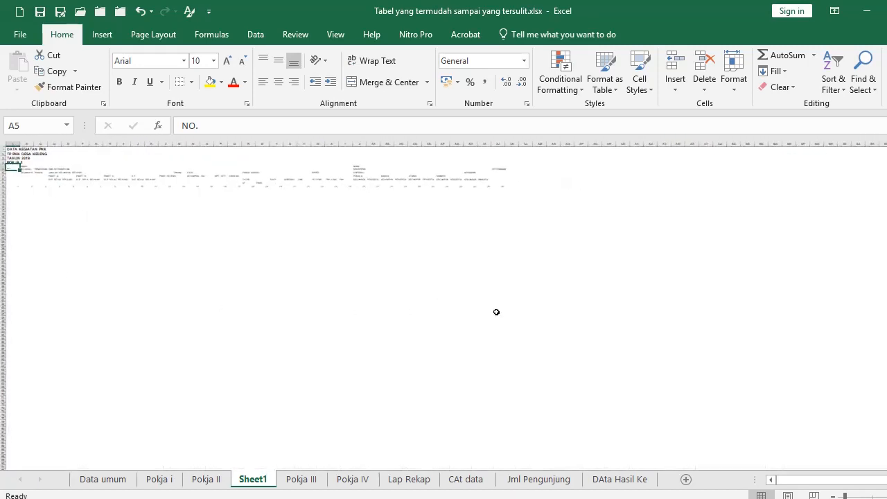
Apply All Borders to the table range from A5 through column AJ
{"action": "left_click", "coordinate": [516, 310], "text": "shift"}
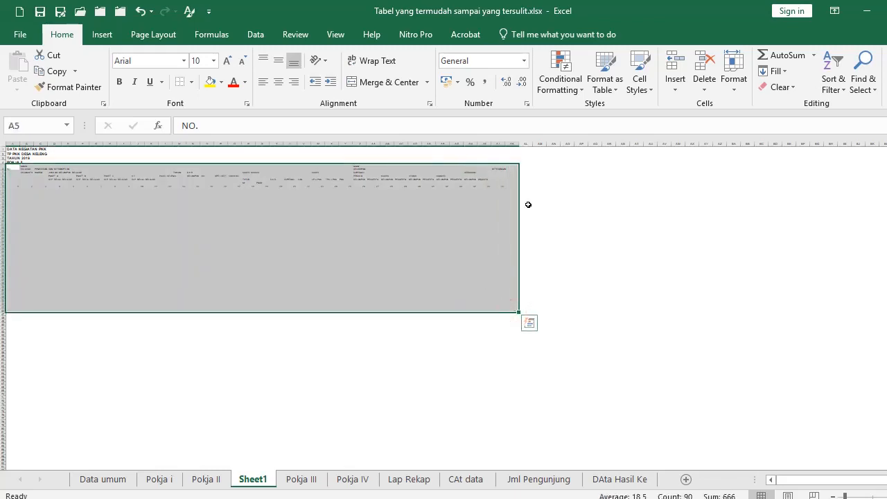
{"action": "scroll", "coordinate": [529, 206], "scroll_direction": "up", "scroll_amount": 1, "text": "ctrl"}
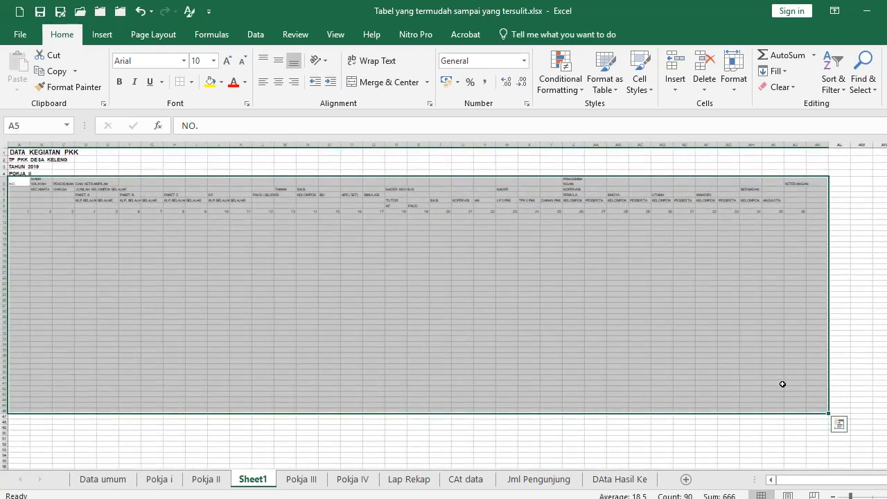
{"action": "key", "text": "shift+Left"}
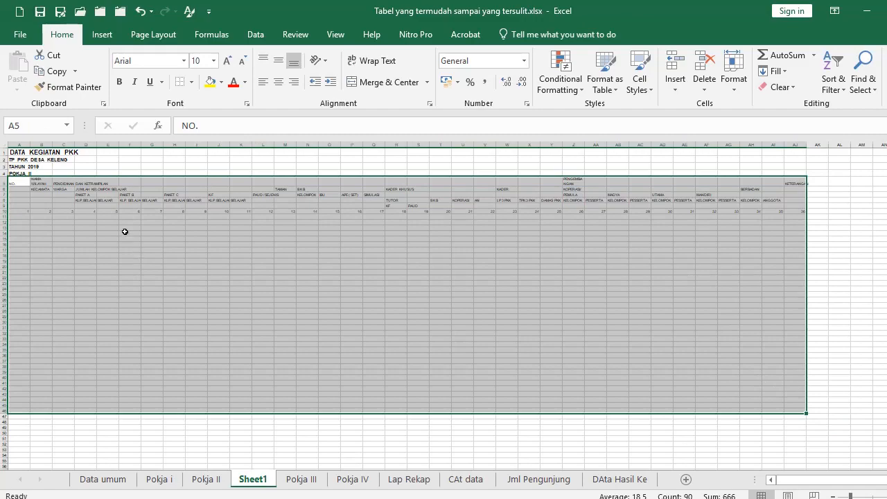
{"action": "left_click", "coordinate": [191, 82]}
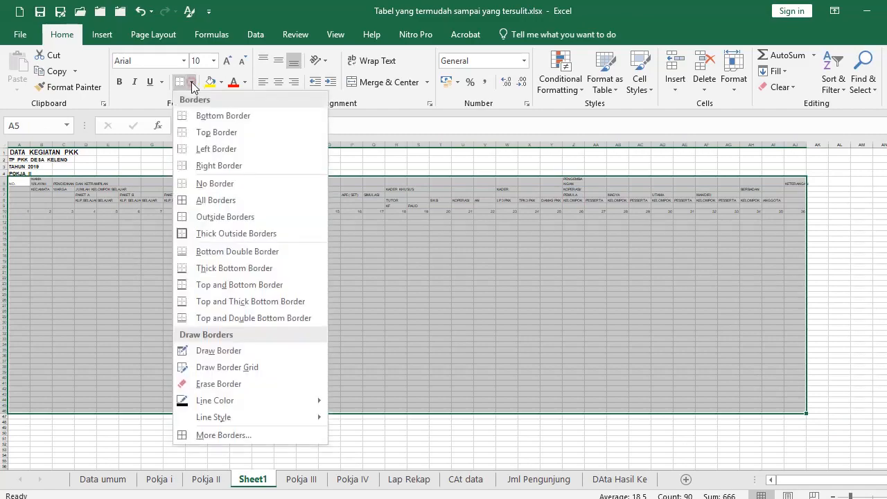
{"action": "left_click", "coordinate": [204, 200]}
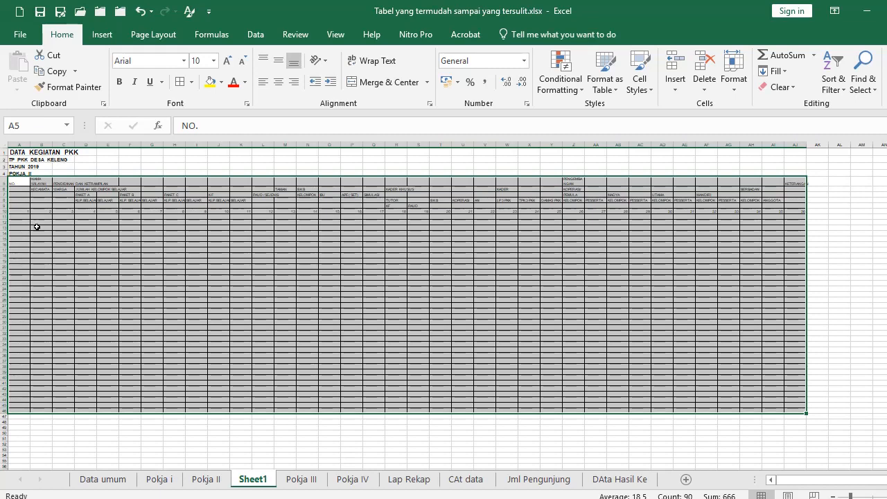
Narrow column A to about 2.56, checking against the finished Pokja II table
{"action": "scroll", "coordinate": [31, 207], "scroll_direction": "up", "scroll_amount": 3}
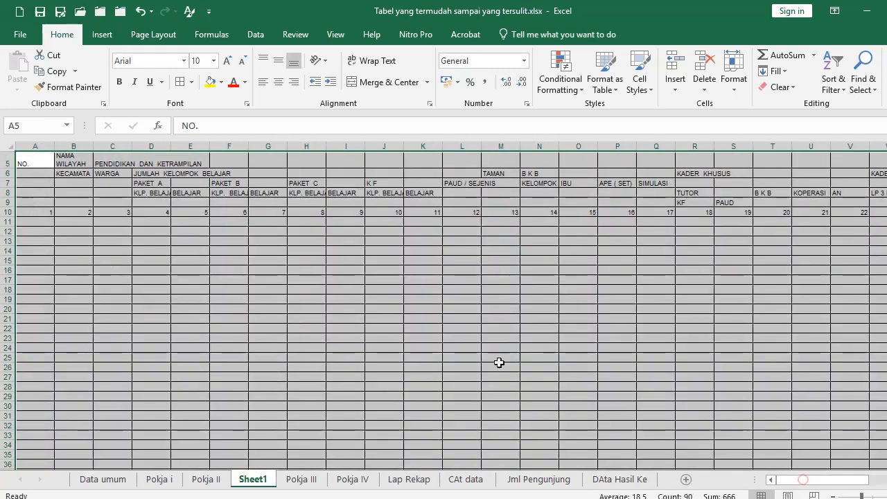
{"action": "scroll", "coordinate": [56, 211], "scroll_direction": "up", "scroll_amount": 3}
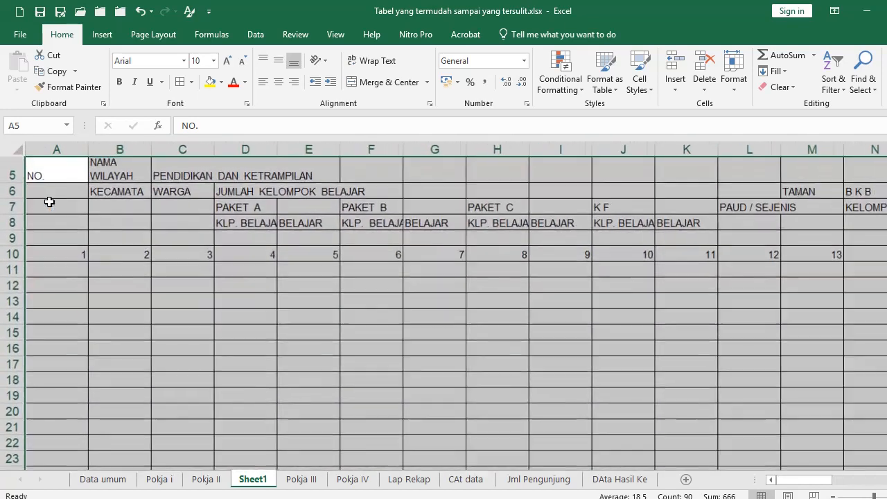
{"action": "scroll", "coordinate": [58, 205], "scroll_direction": "up", "scroll_amount": 1}
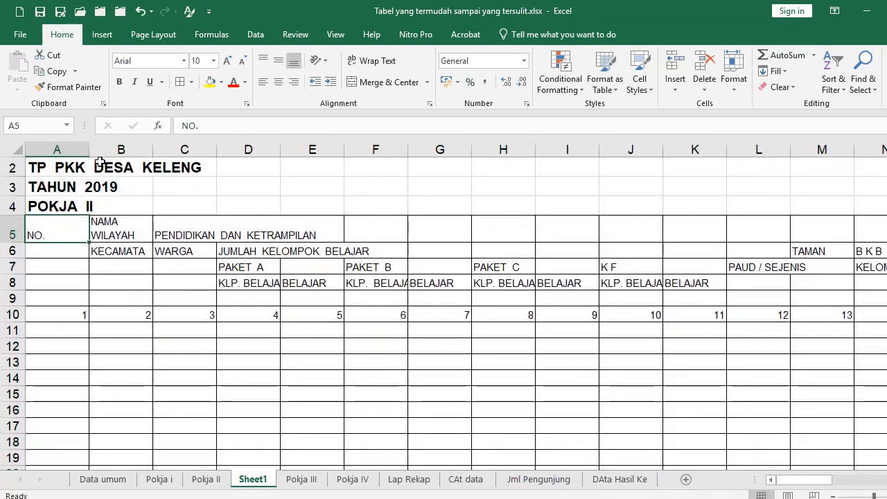
{"action": "left_click_drag", "start_coordinate": [88, 149], "coordinate": [47, 159]}
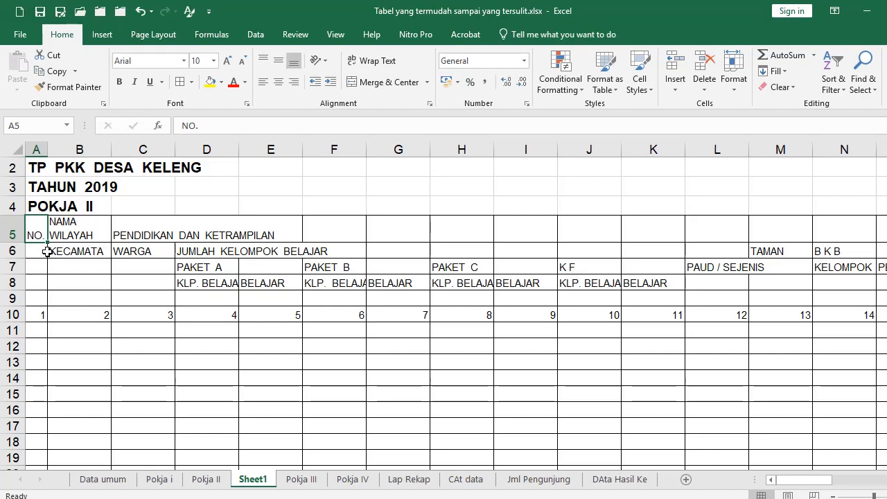
{"action": "key", "text": "ctrl+Page_Up"}
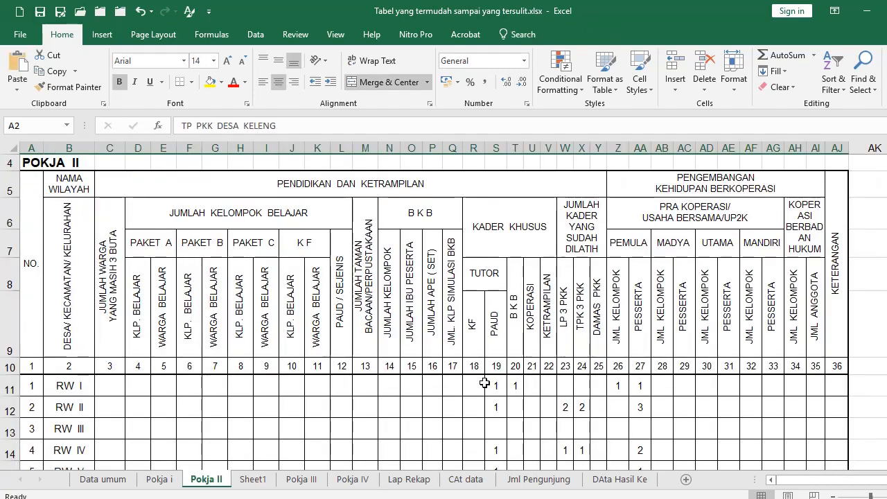
{"action": "left_click", "coordinate": [252, 478]}
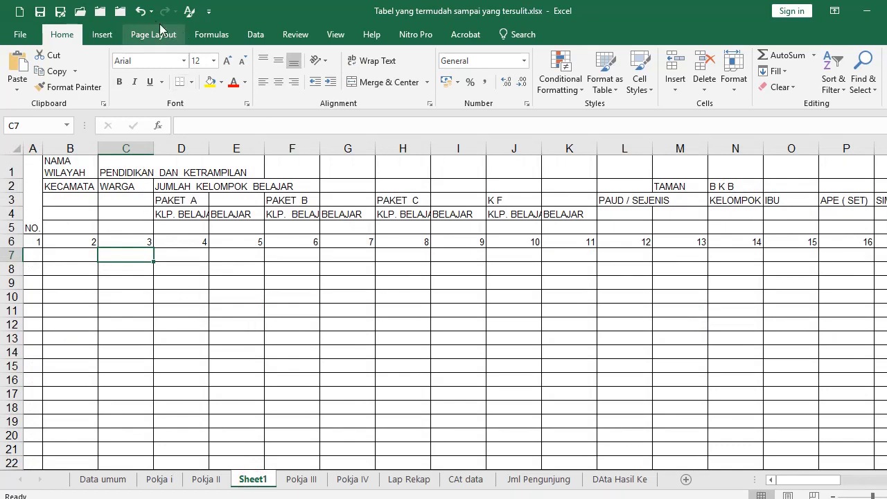
Restore the reference picture and merge B2:B5 and C2:C5 into the DESA and JUMLAH WARGA headings
{"action": "left_click", "coordinate": [140, 11]}
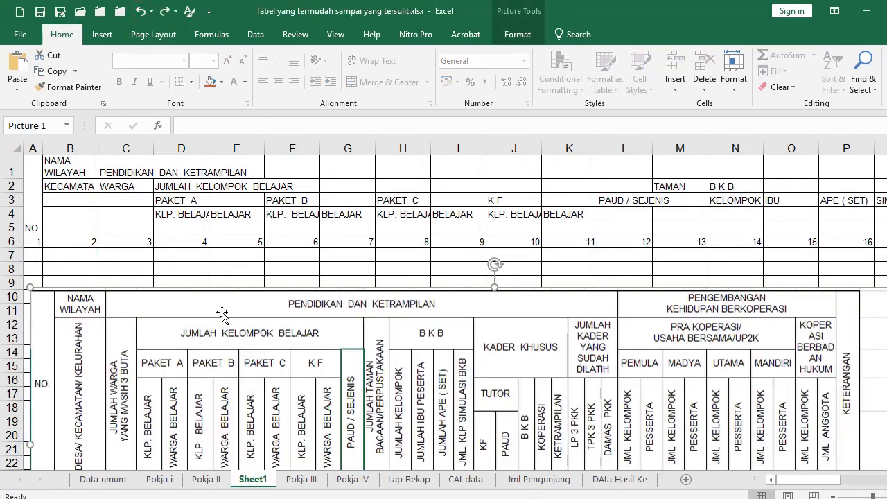
{"action": "key", "text": "ctrl+y"}
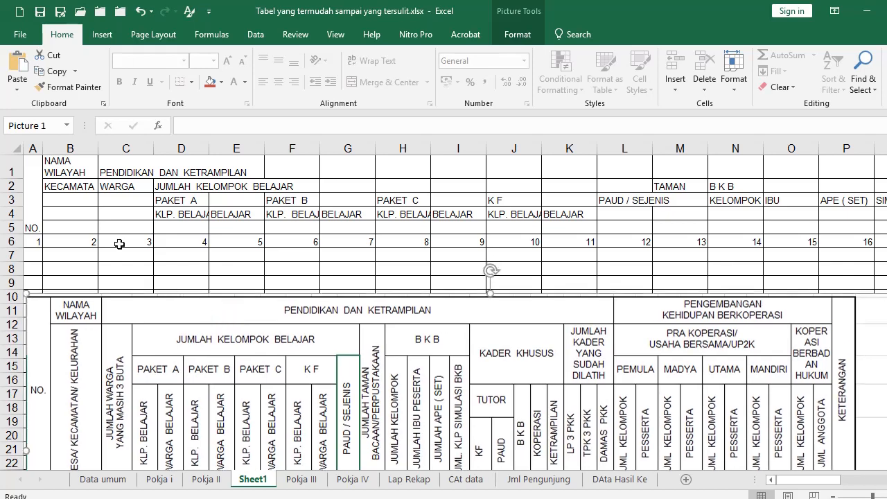
{"action": "left_click", "coordinate": [33, 214]}
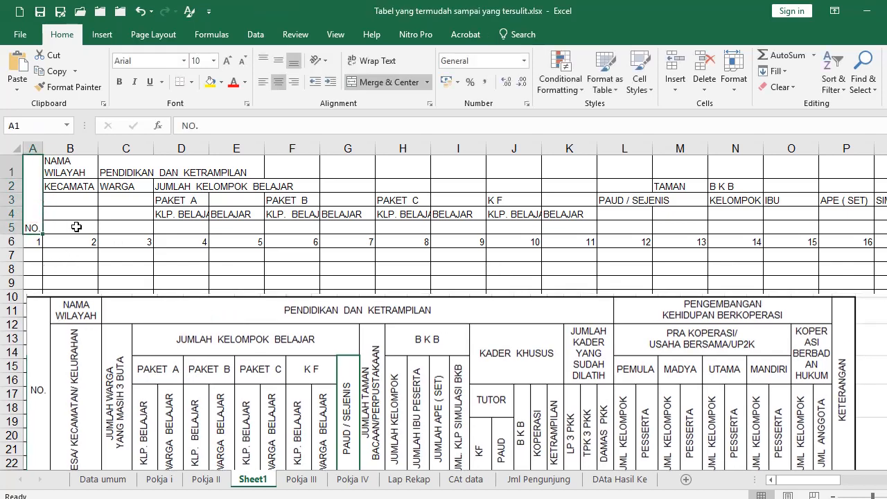
{"action": "left_click_drag", "start_coordinate": [93, 200], "coordinate": [91, 255]}
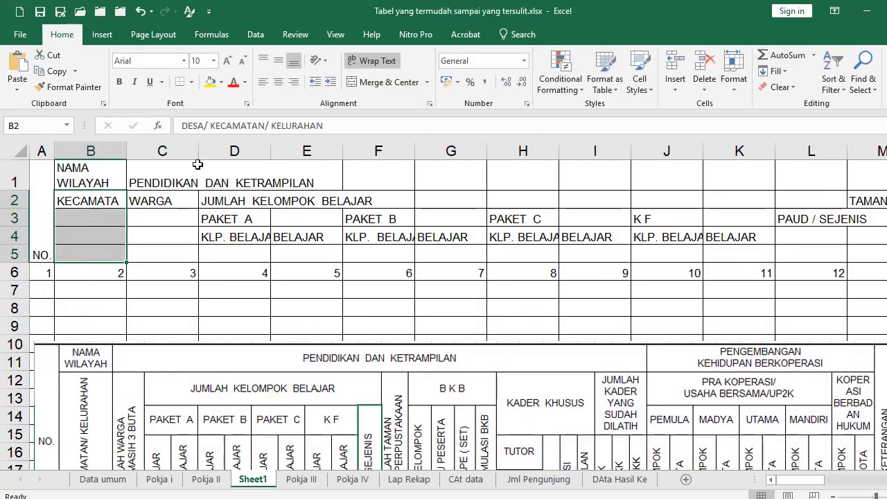
{"action": "left_click", "coordinate": [353, 82]}
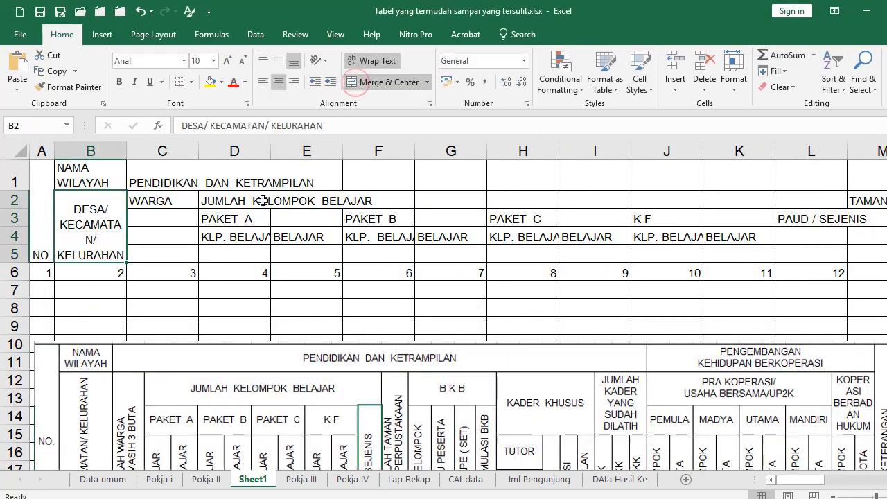
{"action": "left_click", "coordinate": [163, 201]}
{"action": "left_click_drag", "start_coordinate": [163, 201], "coordinate": [162, 255]}
{"action": "left_click", "coordinate": [353, 83]}
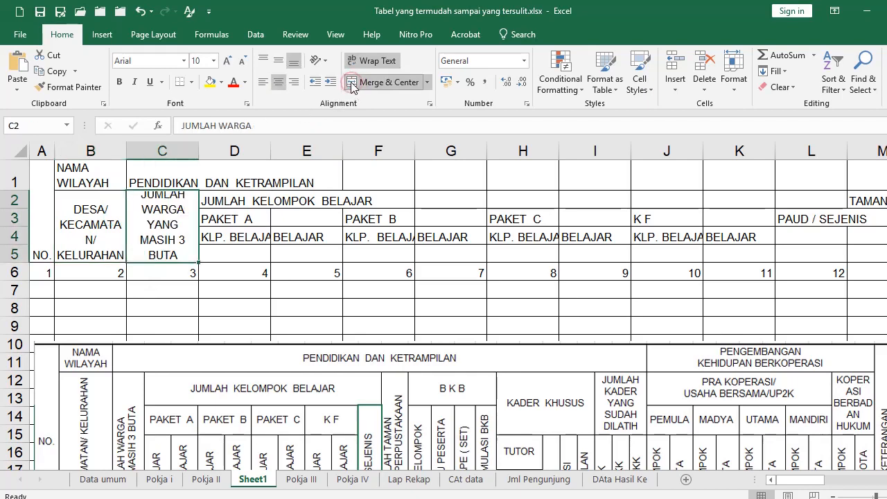
Merge D4:D5 for KLP. BELAJAR and Format Paint that merged format onto E4:K5
{"action": "left_click_drag", "start_coordinate": [220, 237], "coordinate": [223, 251]}
{"action": "left_click", "coordinate": [358, 82]}
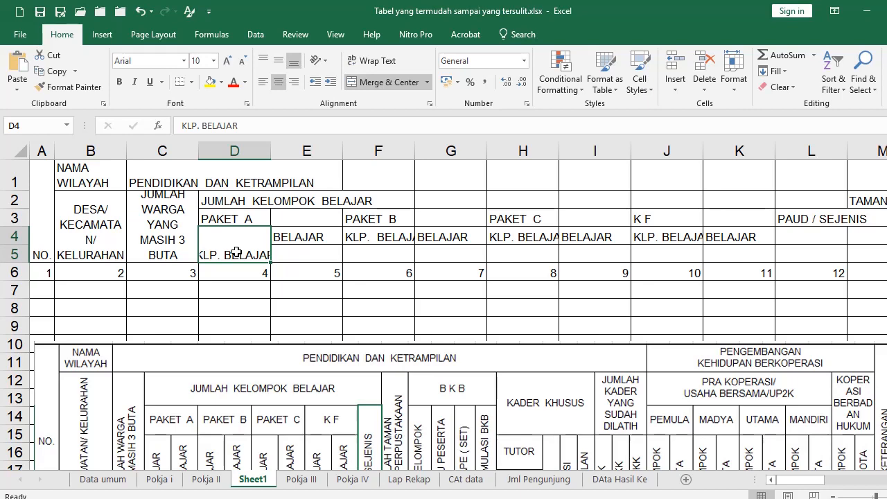
{"action": "left_click", "coordinate": [63, 92]}
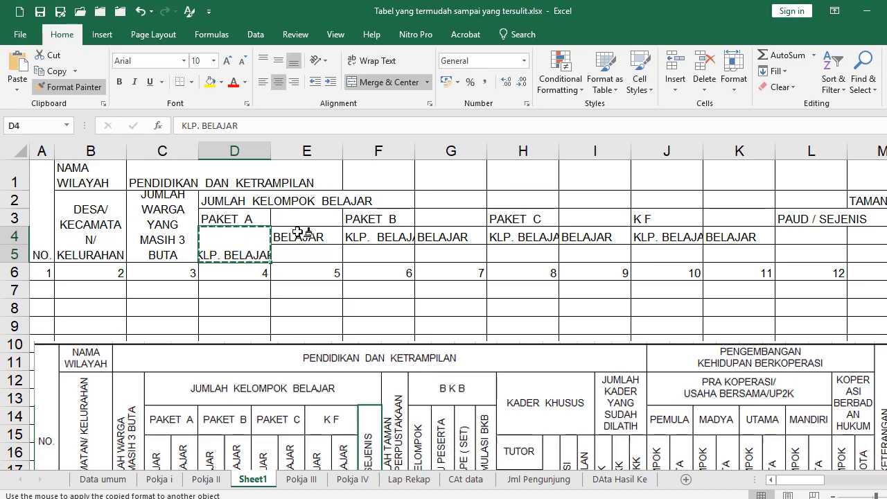
{"action": "left_click_drag", "start_coordinate": [293, 237], "coordinate": [721, 247]}
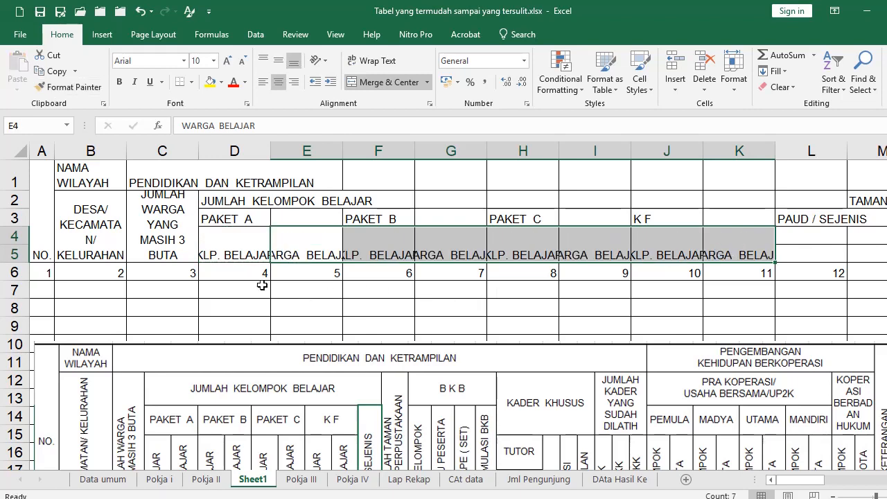
{"action": "left_click", "coordinate": [46, 201]}
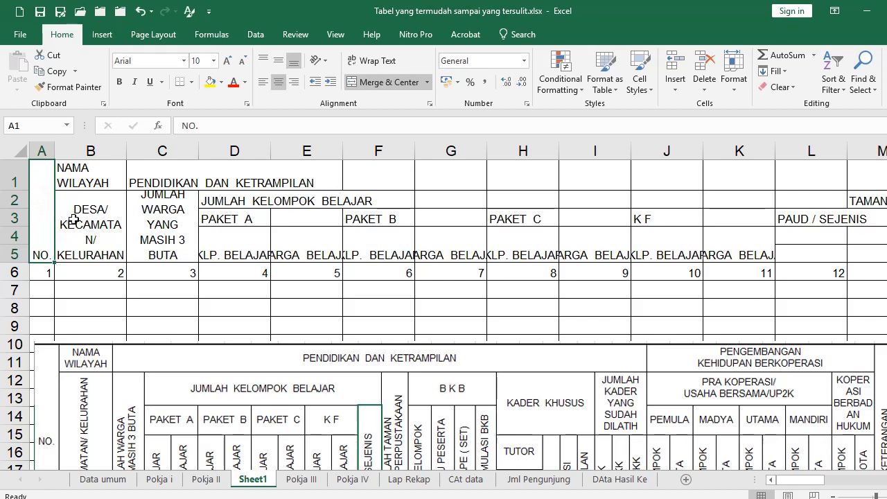
Apply Middle Align to the header block A1:AJ5, then select the DESA heading in B2
{"action": "left_click_drag", "start_coordinate": [43, 204], "coordinate": [883, 262]}
{"action": "left_click_drag", "start_coordinate": [822, 218], "coordinate": [807, 222]}
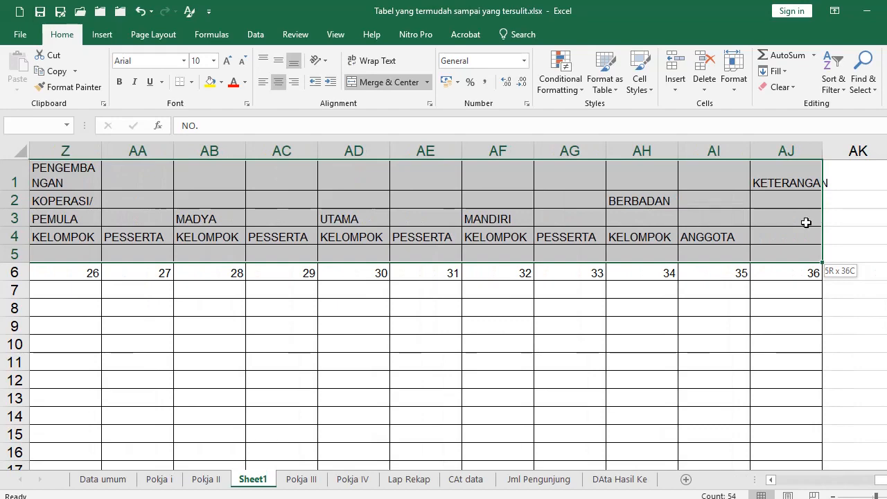
{"action": "left_click", "coordinate": [278, 64]}
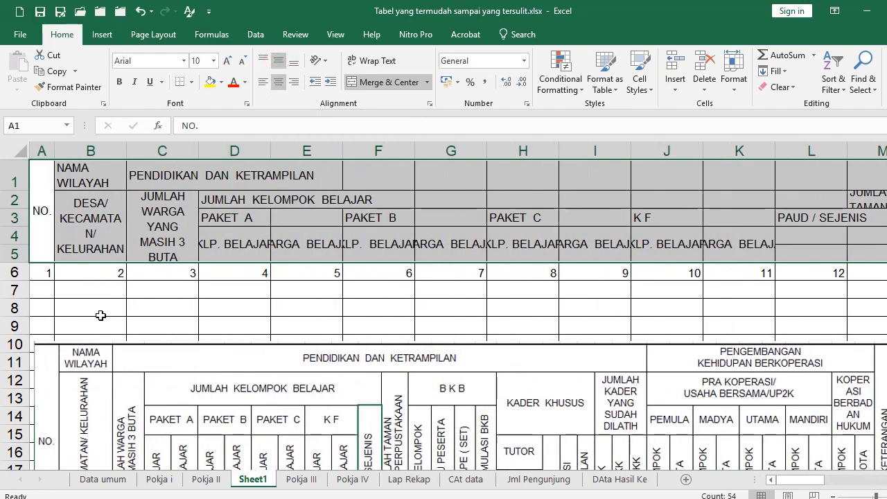
{"action": "left_click", "coordinate": [111, 296]}
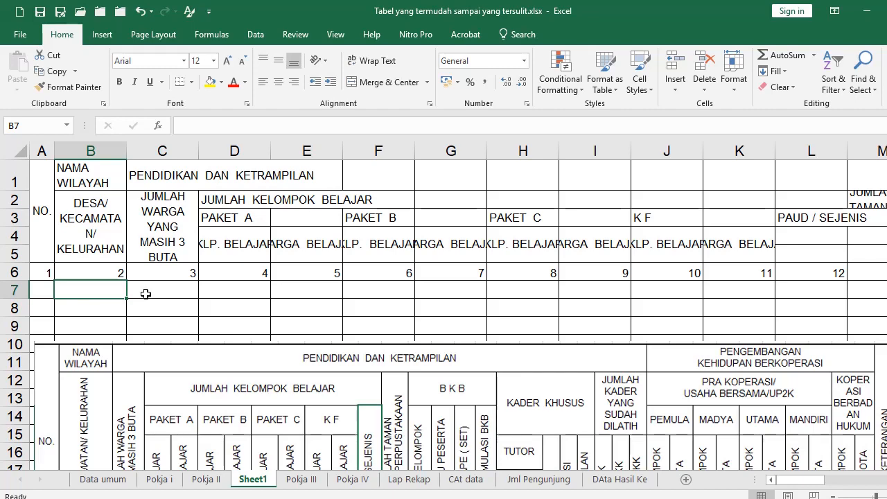
{"action": "left_click", "coordinate": [105, 230]}
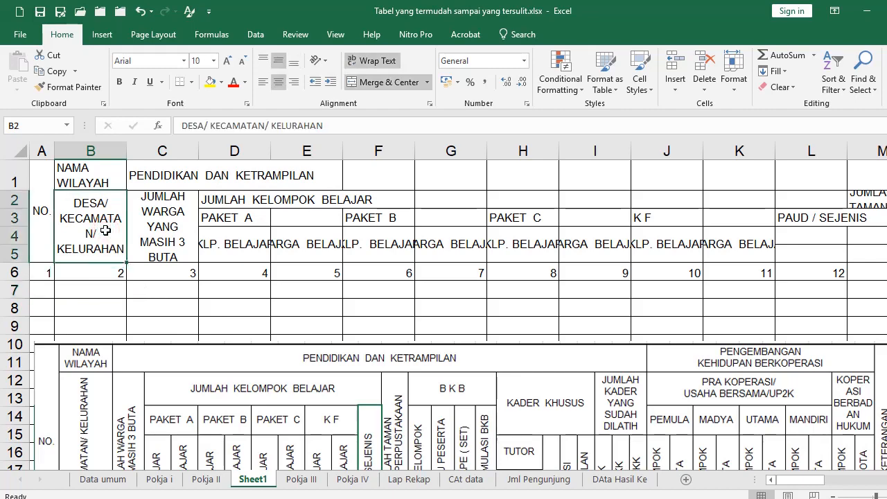
{"action": "scroll", "coordinate": [95, 419], "scroll_direction": "down", "scroll_amount": 2}
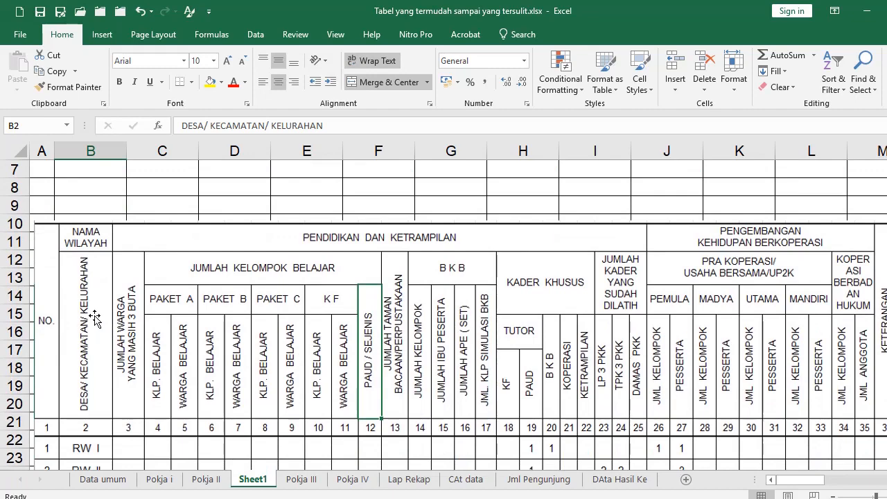
{"action": "scroll", "coordinate": [94, 319], "scroll_direction": "up", "scroll_amount": 2}
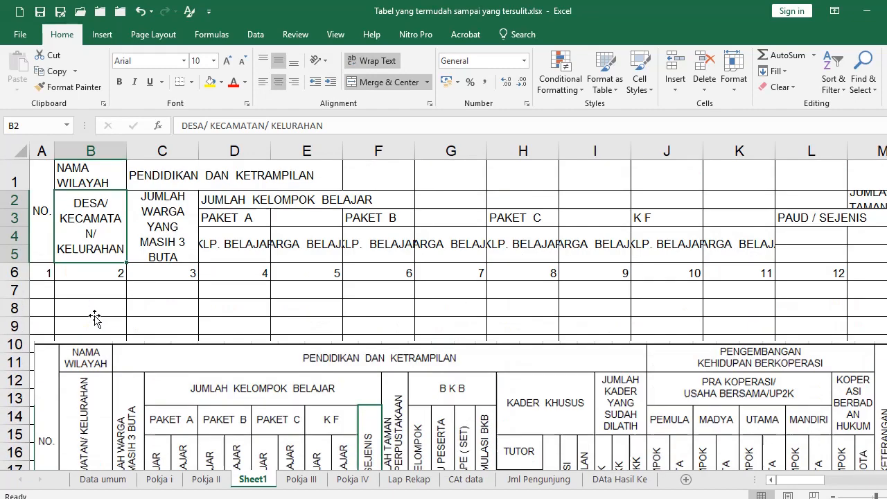
Rotate the B2 heading to 90° and Format Paint it onto the JUMLAH WARGA heading
{"action": "left_click", "coordinate": [430, 103]}
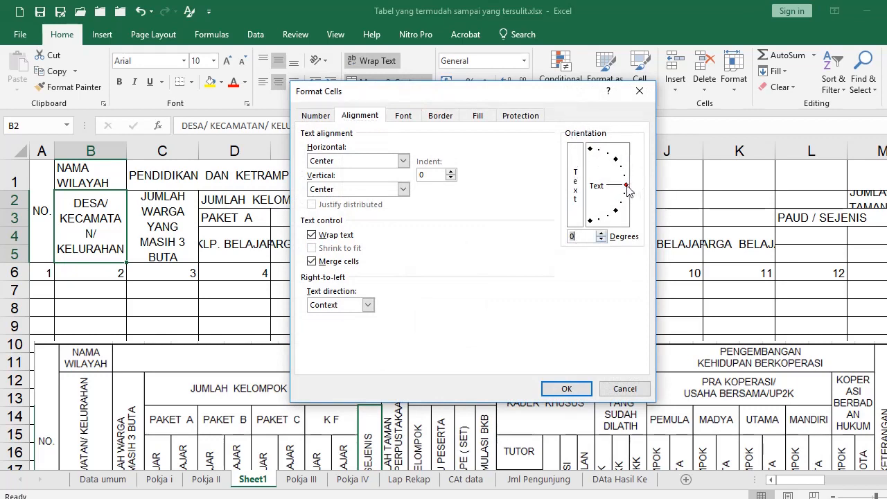
{"action": "left_click_drag", "start_coordinate": [630, 190], "coordinate": [586, 158]}
{"action": "left_click", "coordinate": [566, 388]}
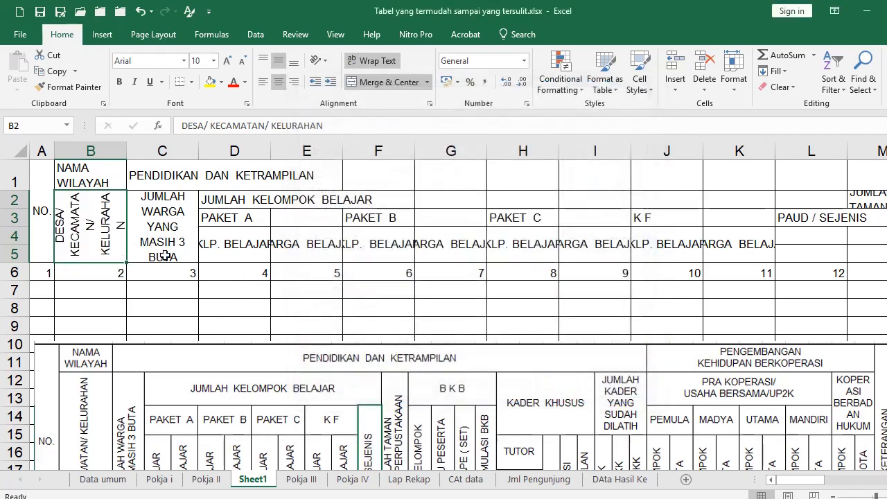
{"action": "scroll", "coordinate": [170, 416], "scroll_direction": "down", "scroll_amount": 1}
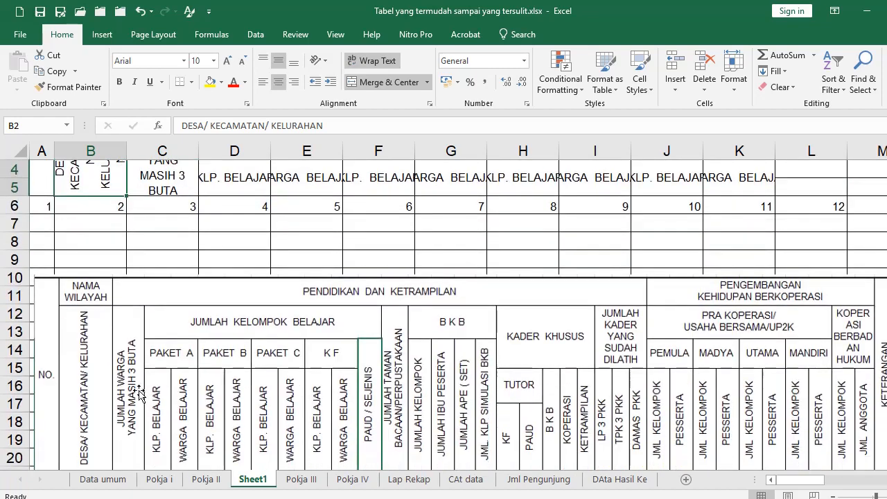
{"action": "scroll", "coordinate": [122, 377], "scroll_direction": "up", "scroll_amount": 1}
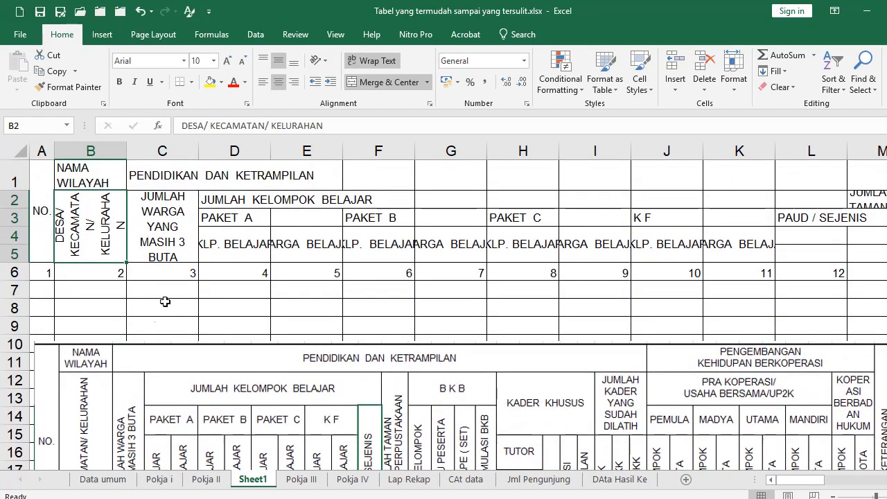
{"action": "left_click", "coordinate": [55, 88]}
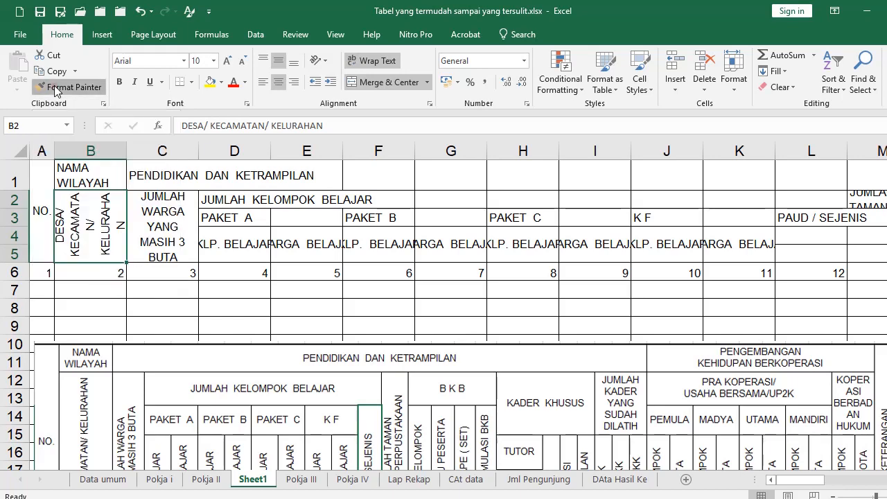
{"action": "left_click", "coordinate": [161, 217]}
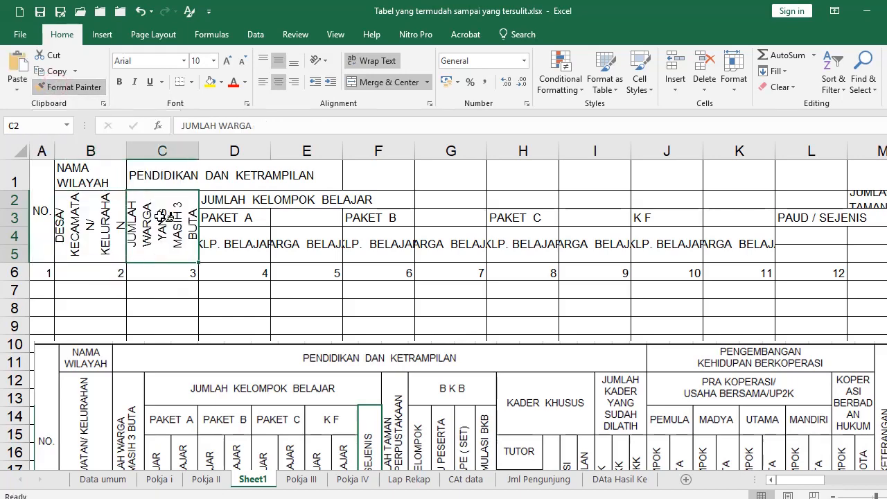
Rotate the D4:K5 KLP./WARGA BELAJAR headings to 90° and make row 5 much taller
{"action": "left_click", "coordinate": [236, 248]}
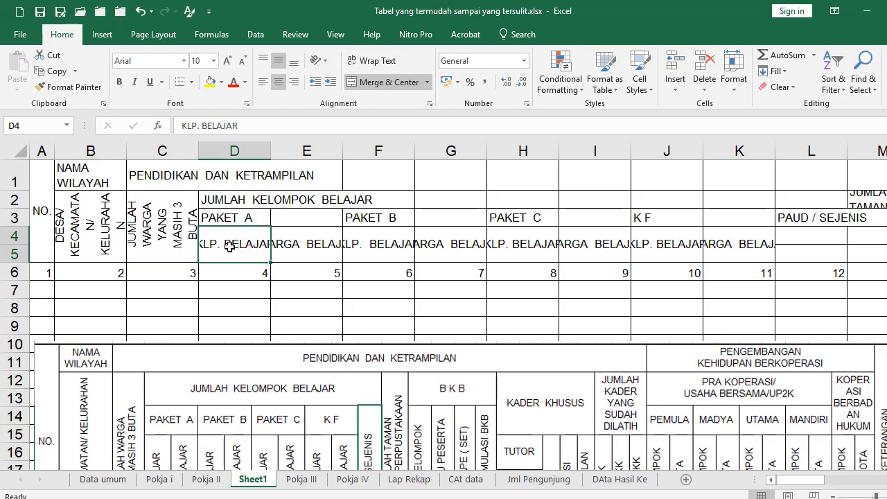
{"action": "left_click_drag", "start_coordinate": [228, 245], "coordinate": [703, 238]}
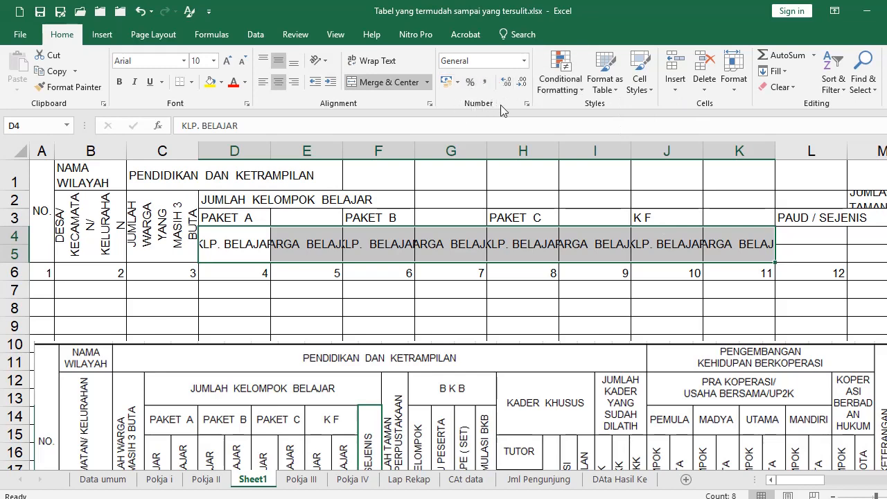
{"action": "left_click", "coordinate": [430, 103]}
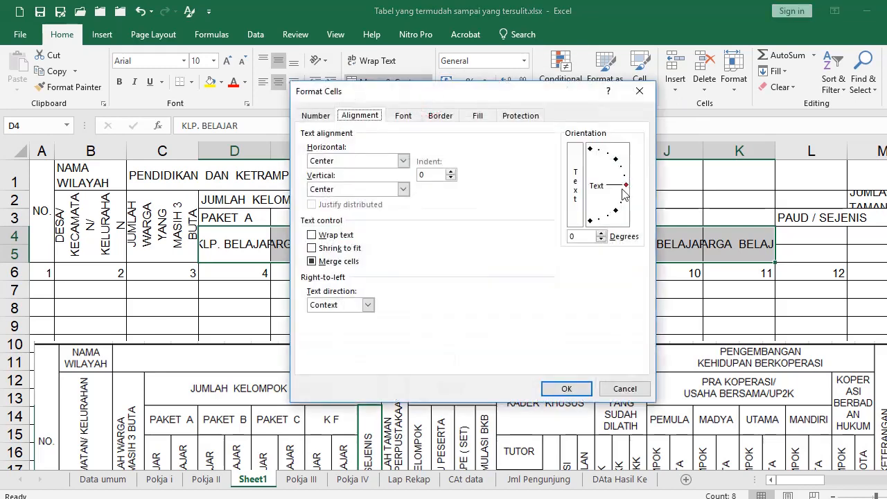
{"action": "left_click_drag", "start_coordinate": [626, 187], "coordinate": [590, 152]}
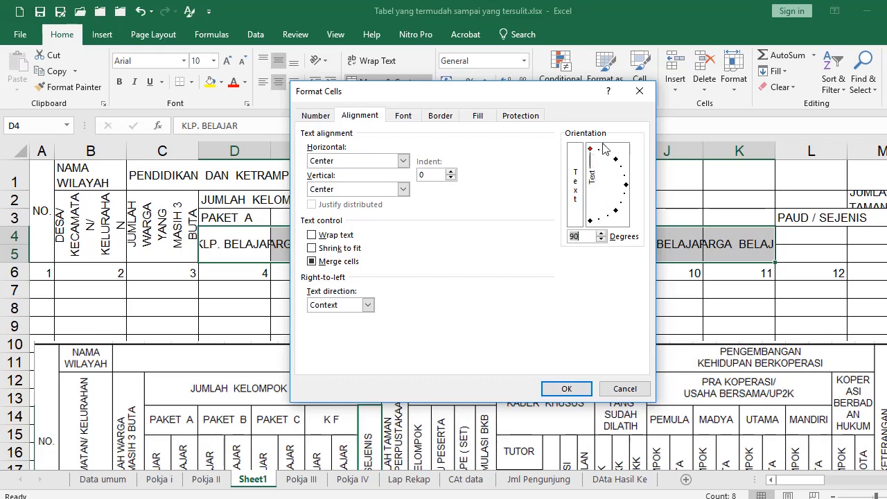
{"action": "left_click", "coordinate": [563, 390]}
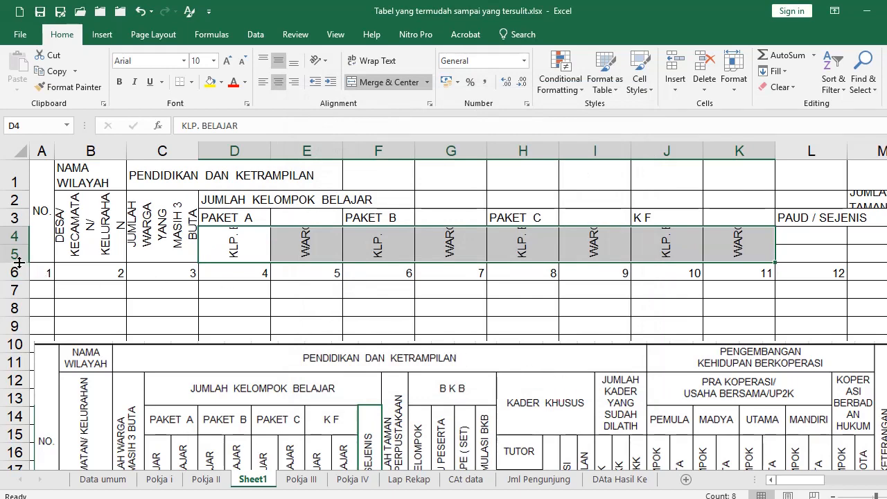
{"action": "left_click_drag", "start_coordinate": [19, 262], "coordinate": [16, 337]}
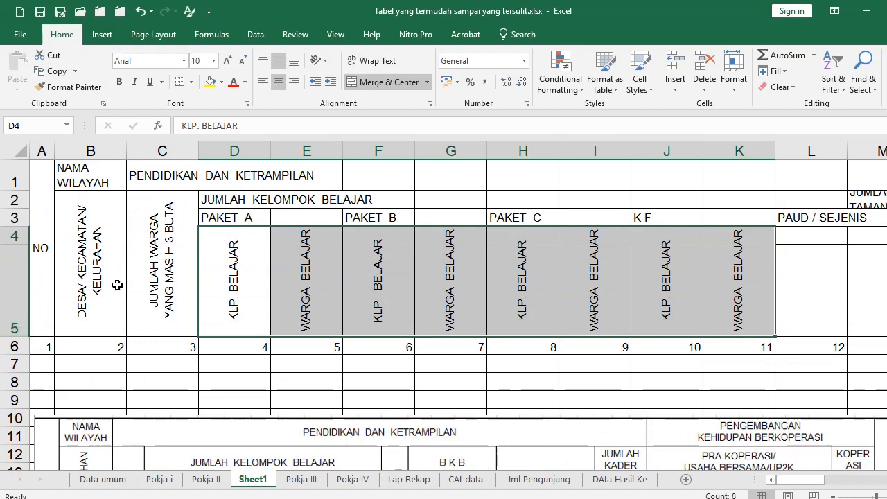
Try a row height of 5 on the D4:K5 headings, then undo it
{"action": "left_click_drag", "start_coordinate": [236, 284], "coordinate": [725, 287]}
{"action": "key", "text": "alt+o"}
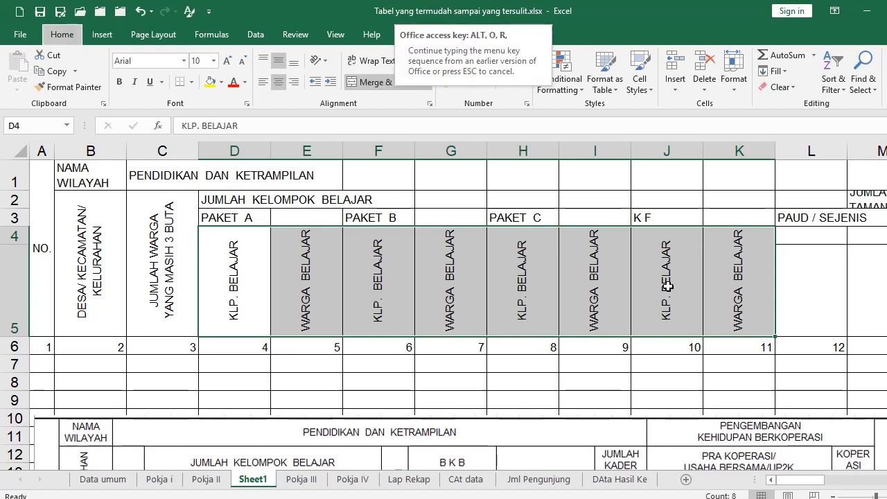
{"action": "key", "text": "e"}
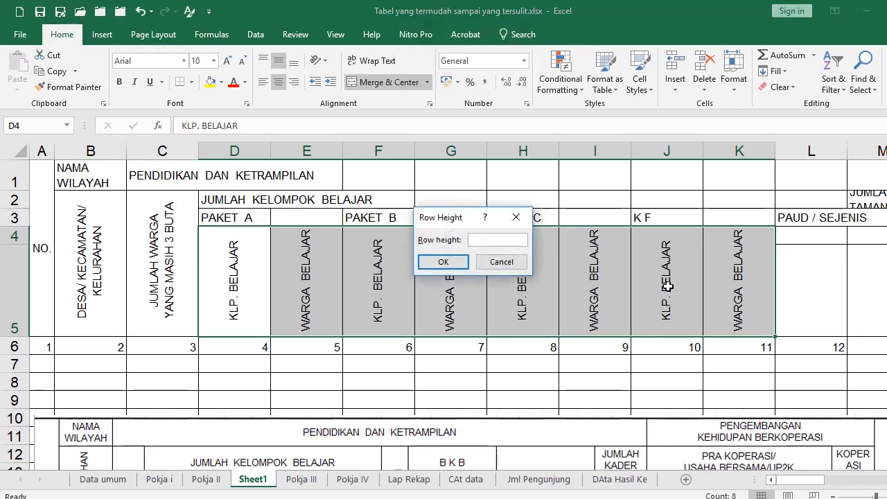
{"action": "type", "text": "5"}
{"action": "key", "text": "Return"}
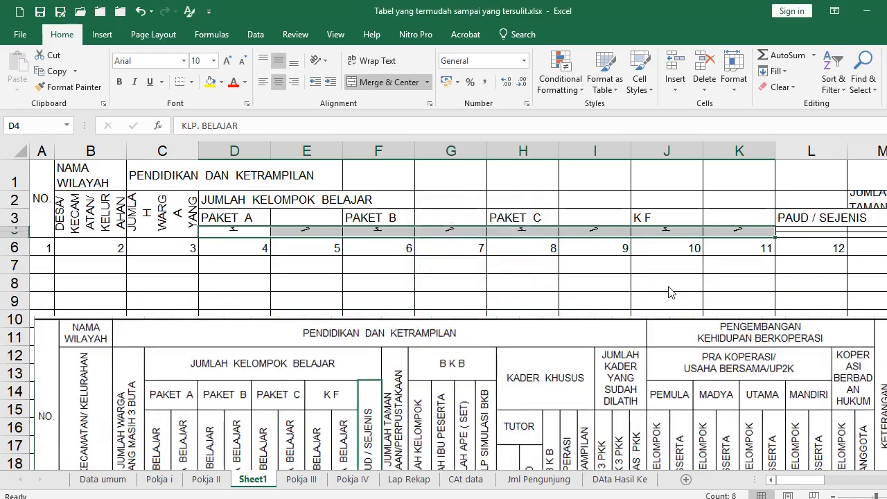
{"action": "left_click", "coordinate": [140, 11]}
Set the width of columns D–K to 5, then narrow them further
{"action": "key", "text": "alt+o"}
{"action": "key", "text": "c"}
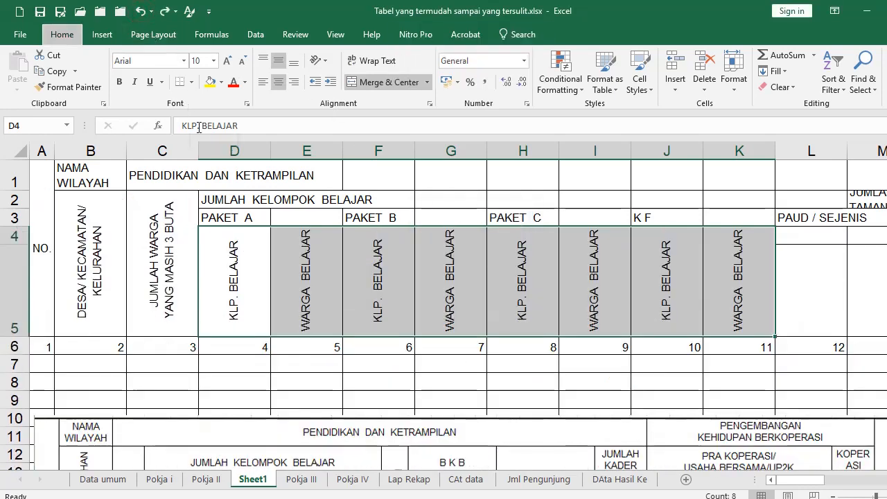
{"action": "type", "text": "w"}
{"action": "type", "text": "5"}
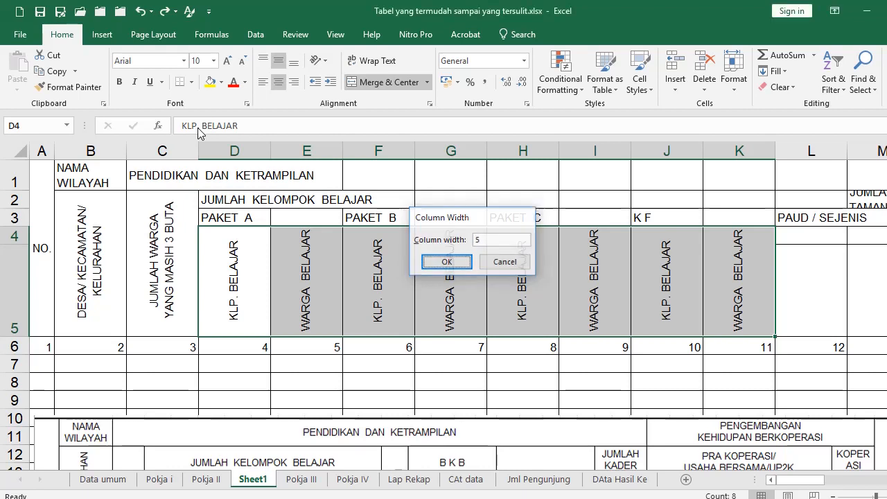
{"action": "key", "text": "Return"}
{"action": "key", "text": "alt+o"}
{"action": "key", "text": "c"}
{"action": "key", "text": "w"}
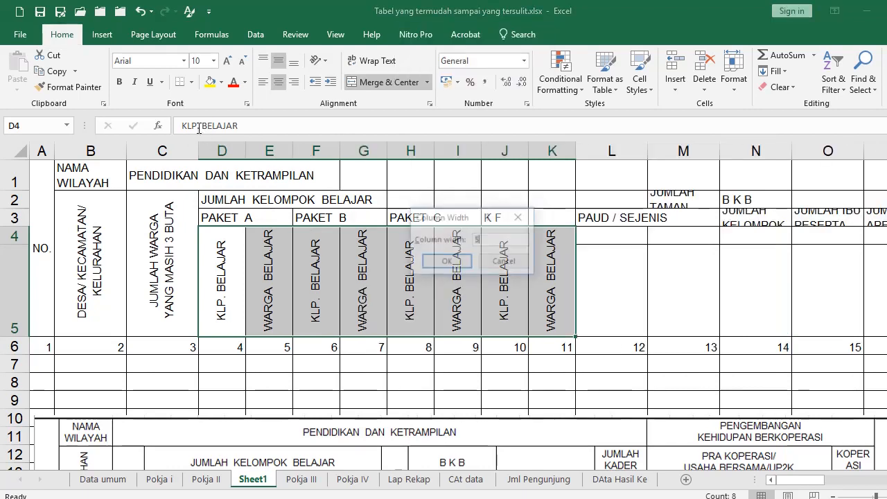
{"action": "key", "text": "Return"}
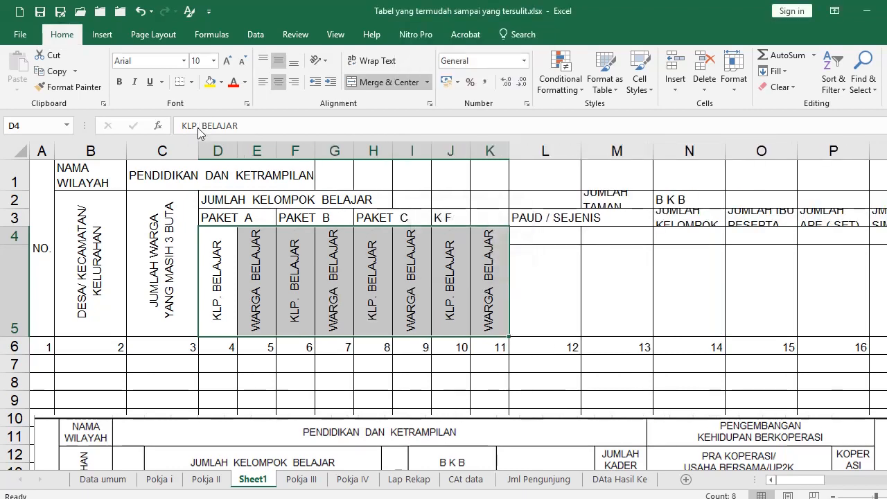
Select the KLP. BELAJAR heading in D4 and open its Format Cells alignment settings
{"action": "left_click", "coordinate": [339, 280]}
{"action": "scroll", "coordinate": [326, 279], "scroll_direction": "down", "scroll_amount": 1}
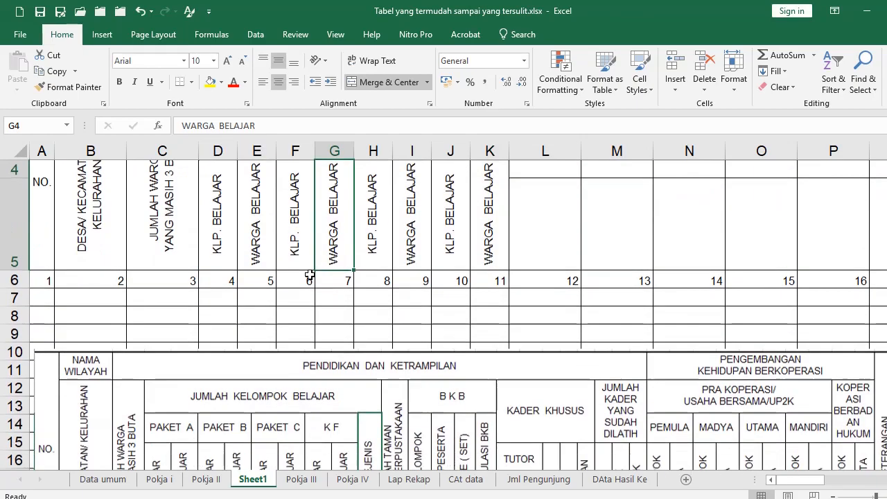
{"action": "scroll", "coordinate": [294, 365], "scroll_direction": "down", "scroll_amount": 1}
{"action": "scroll", "coordinate": [293, 365], "scroll_direction": "up", "scroll_amount": 2}
{"action": "scroll", "coordinate": [305, 394], "scroll_direction": "down", "scroll_amount": 1}
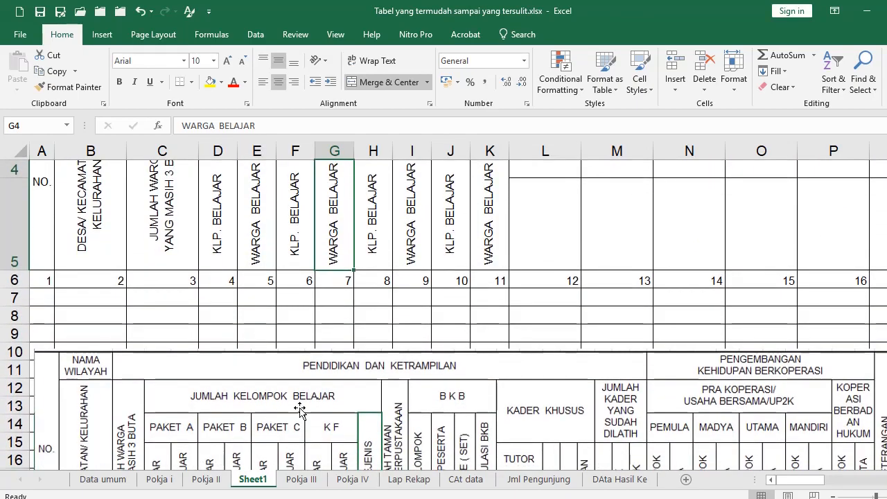
{"action": "left_click_drag", "start_coordinate": [294, 410], "coordinate": [285, 357]}
{"action": "scroll", "coordinate": [284, 357], "scroll_direction": "up", "scroll_amount": 1}
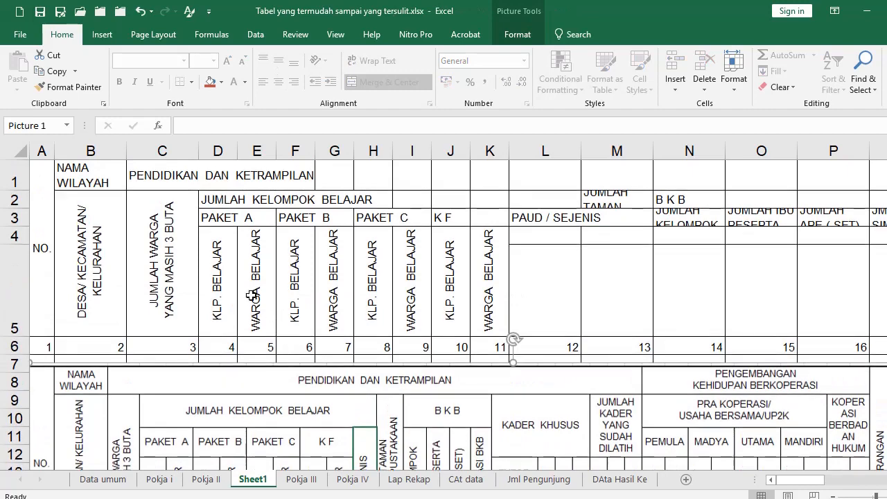
{"action": "left_click", "coordinate": [222, 284]}
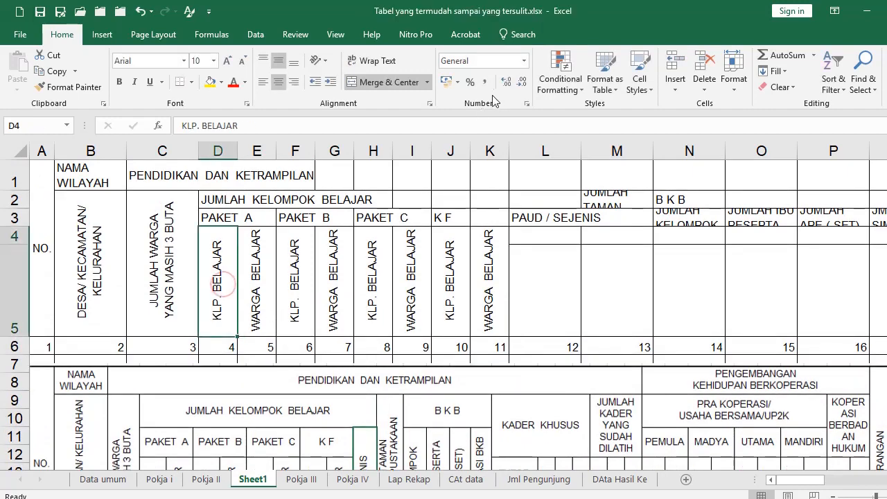
{"action": "left_click", "coordinate": [430, 103]}
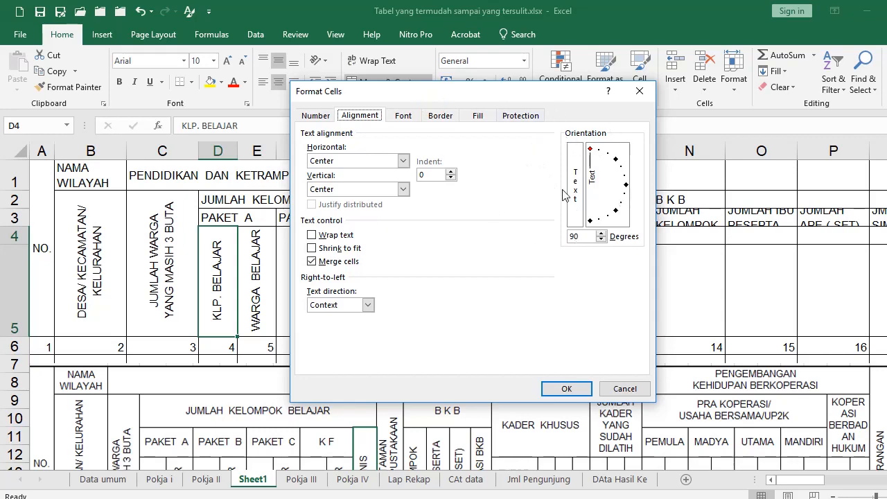
Try a -90° rotation on D4, undo it back to 90°, and select header rows 1–5
{"action": "left_click_drag", "start_coordinate": [594, 154], "coordinate": [590, 220]}
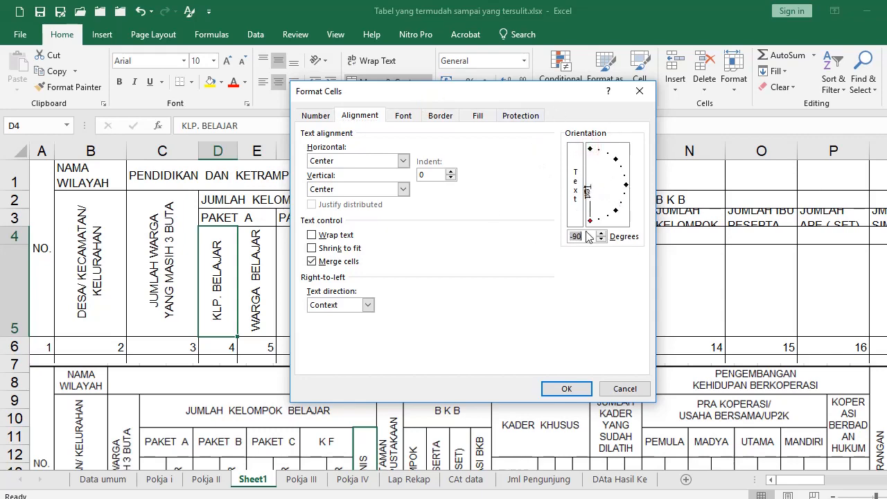
{"action": "left_click", "coordinate": [566, 388]}
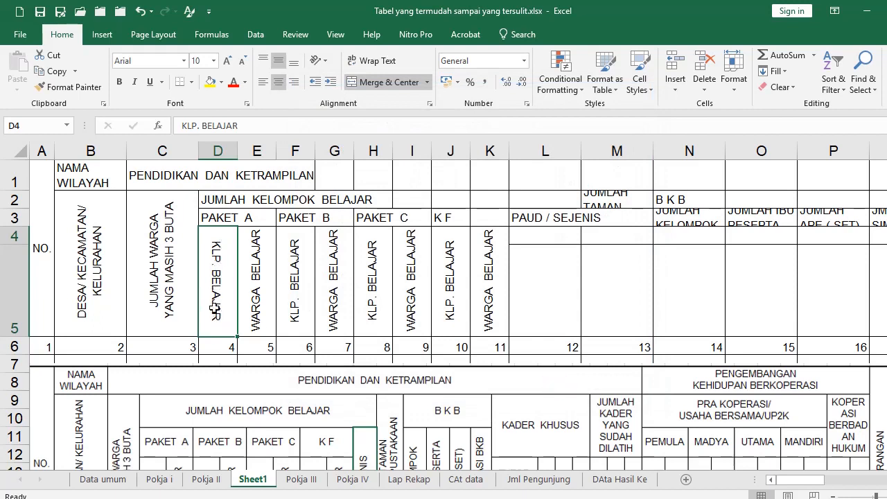
{"action": "left_click", "coordinate": [140, 12]}
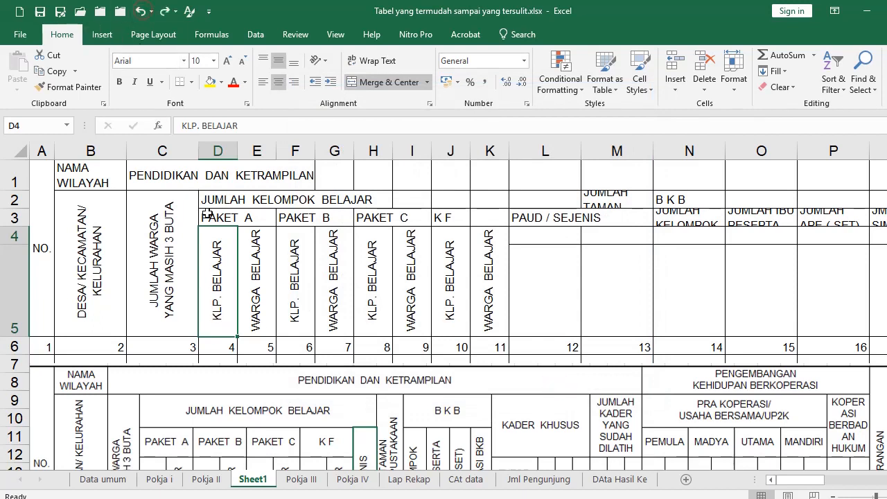
{"action": "left_click_drag", "start_coordinate": [42, 183], "coordinate": [719, 236]}
{"action": "left_click_drag", "start_coordinate": [885, 479], "coordinate": [779, 479]}
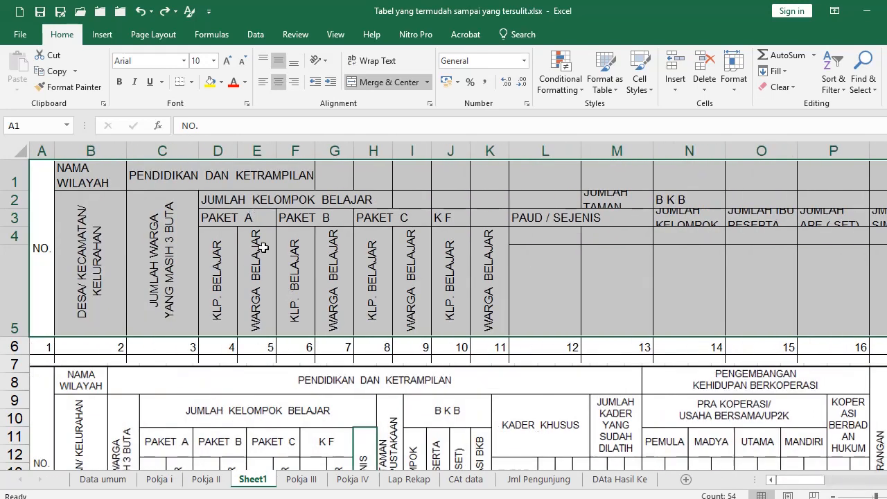
Set the header block's horizontal alignment to Center Across Selection
{"action": "left_click", "coordinate": [430, 104]}
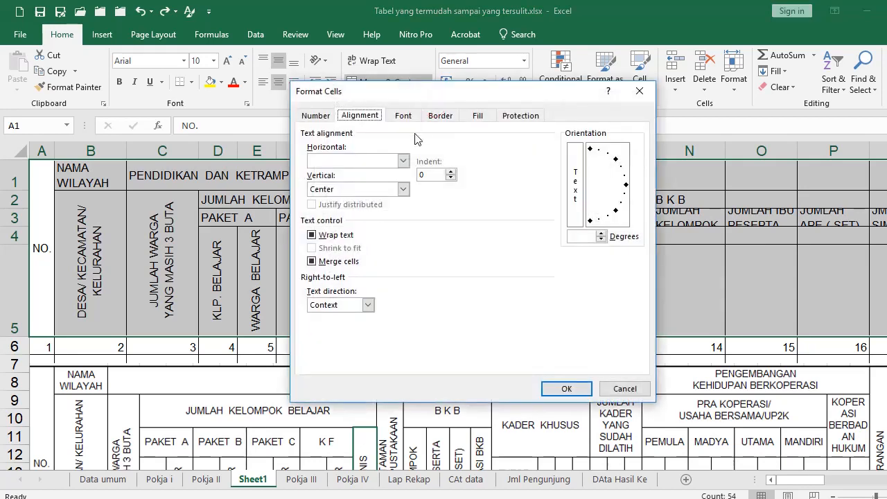
{"action": "left_click", "coordinate": [402, 160]}
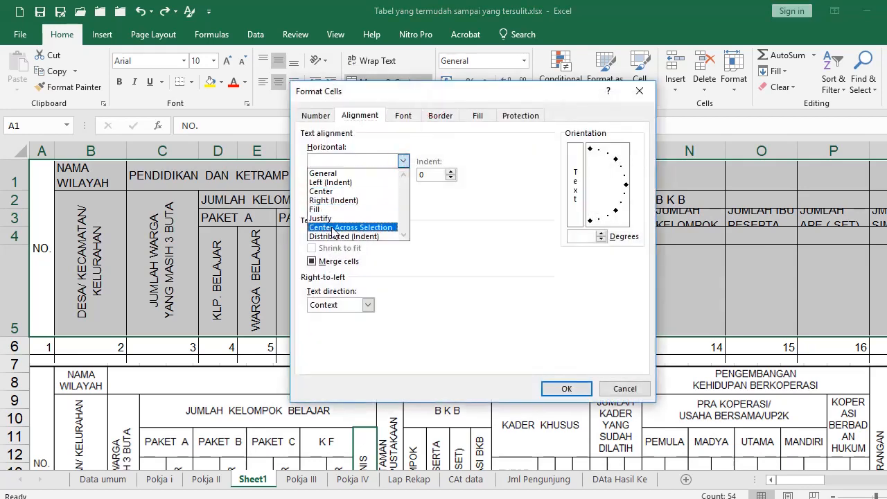
{"action": "left_click", "coordinate": [333, 229]}
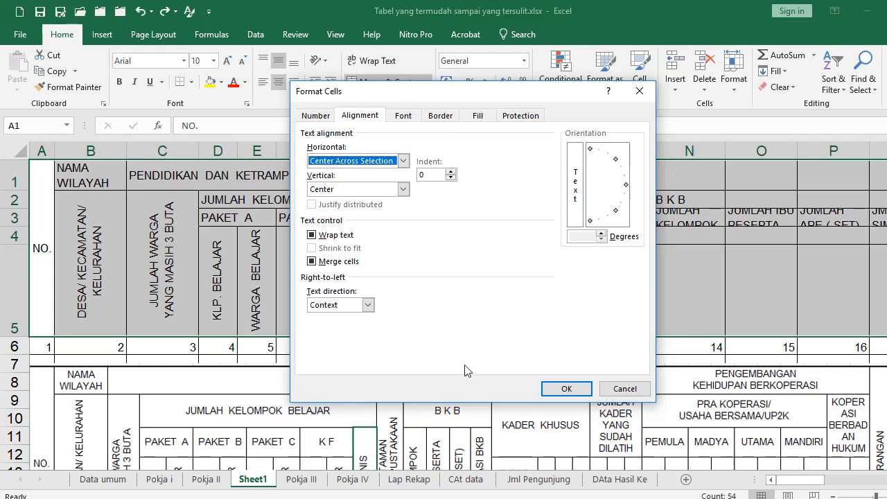
{"action": "left_click", "coordinate": [566, 388]}
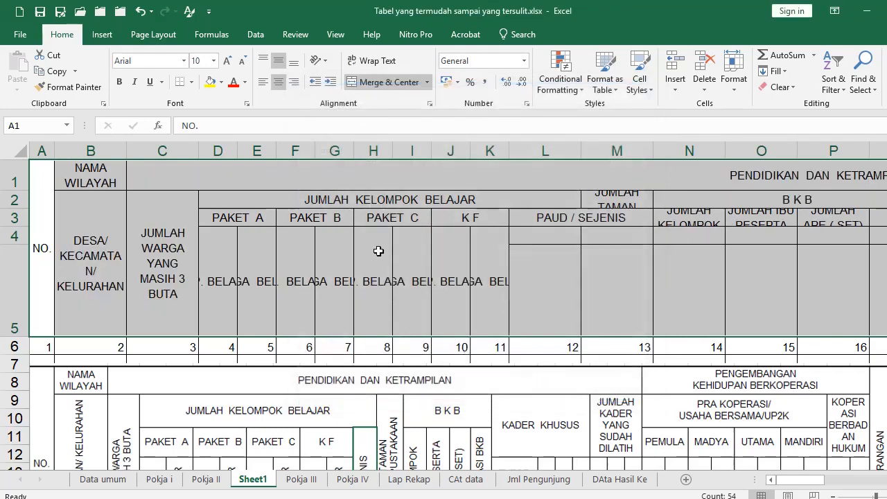
Select the PAUD / SEJENIS cells L3:L5 so they can be merged
{"action": "left_click", "coordinate": [228, 202]}
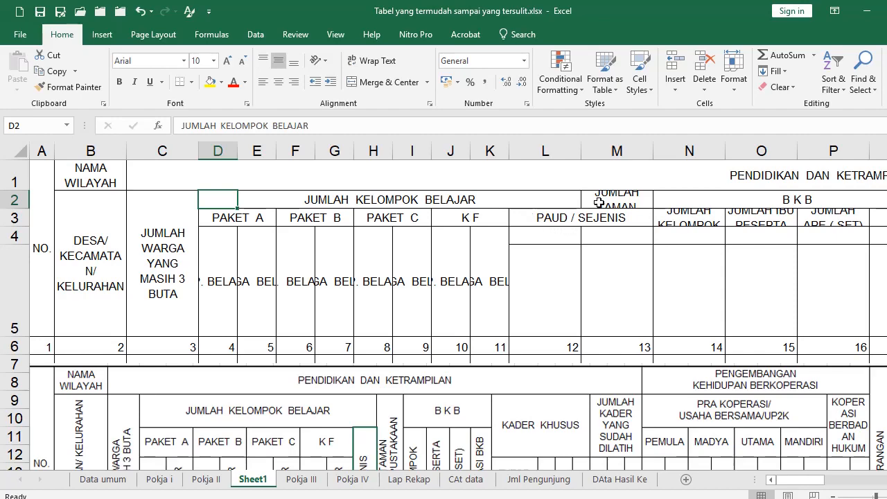
{"action": "left_click_drag", "start_coordinate": [545, 221], "coordinate": [540, 332]}
{"action": "scroll", "coordinate": [540, 355], "scroll_direction": "down", "scroll_amount": 2}
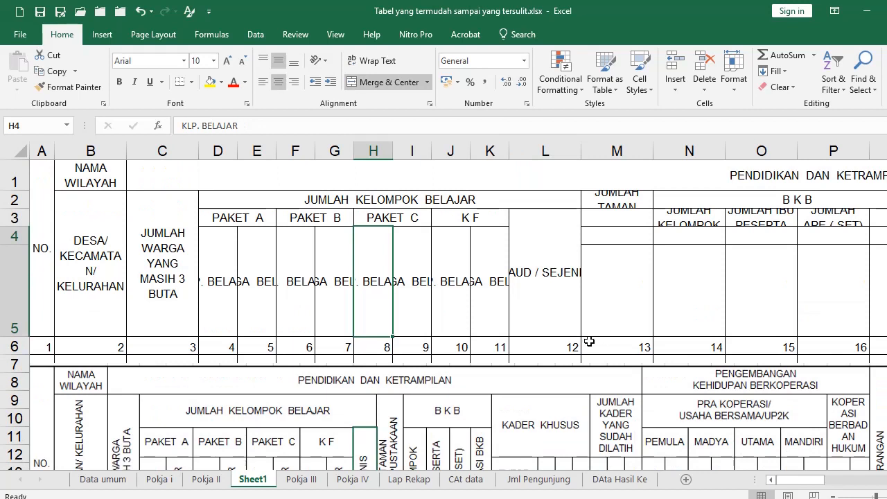
Rotate the DESA and JUMLAH WARGA headings in B2:C5 to 90°
{"action": "left_click", "coordinate": [100, 284]}
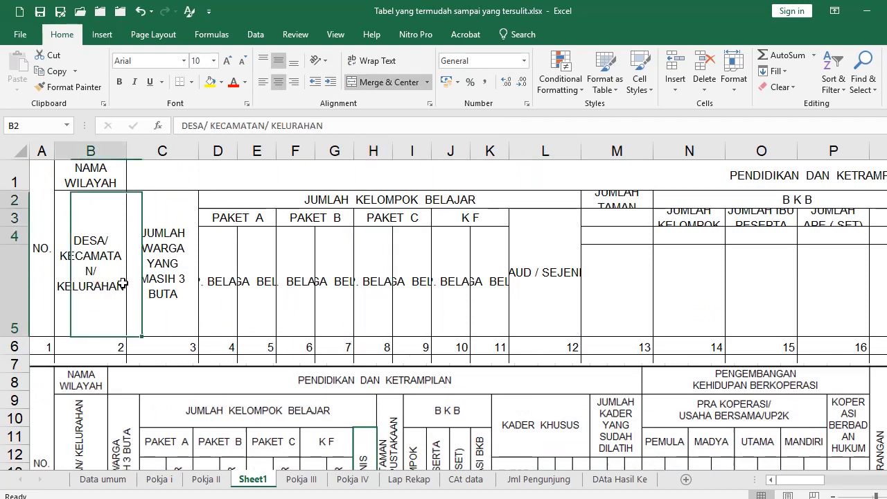
{"action": "key", "text": "shift+Right"}
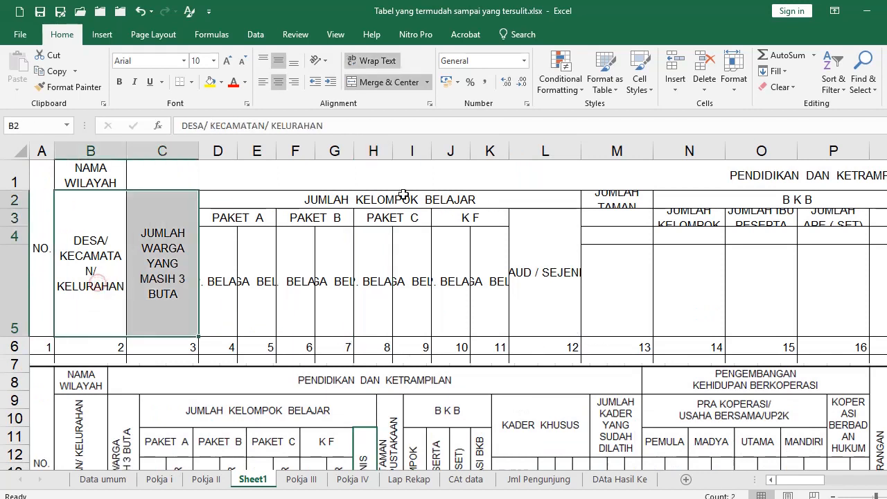
{"action": "left_click", "coordinate": [430, 104]}
{"action": "left_click_drag", "start_coordinate": [626, 184], "coordinate": [584, 156]}
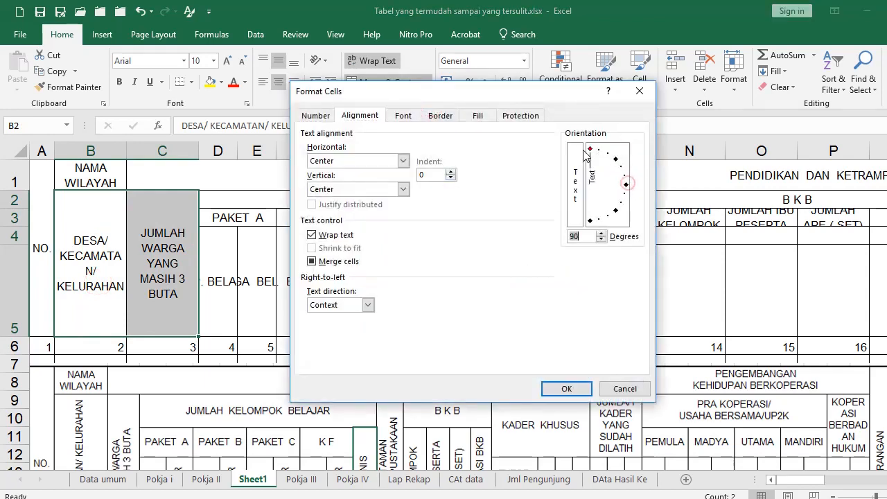
{"action": "left_click", "coordinate": [566, 388]}
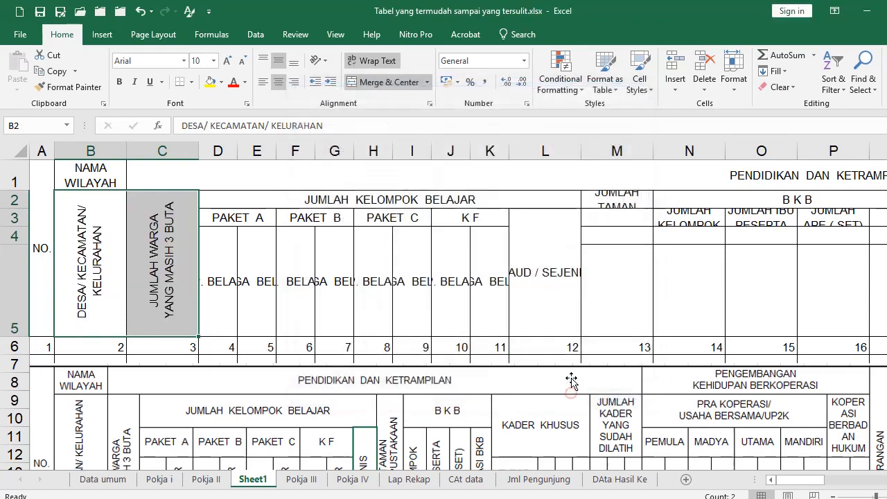
Rotate the D4:K5 KLP. and WARGA BELAJAR headings to 90°, keeping them horizontally centred
{"action": "left_click_drag", "start_coordinate": [218, 285], "coordinate": [485, 284]}
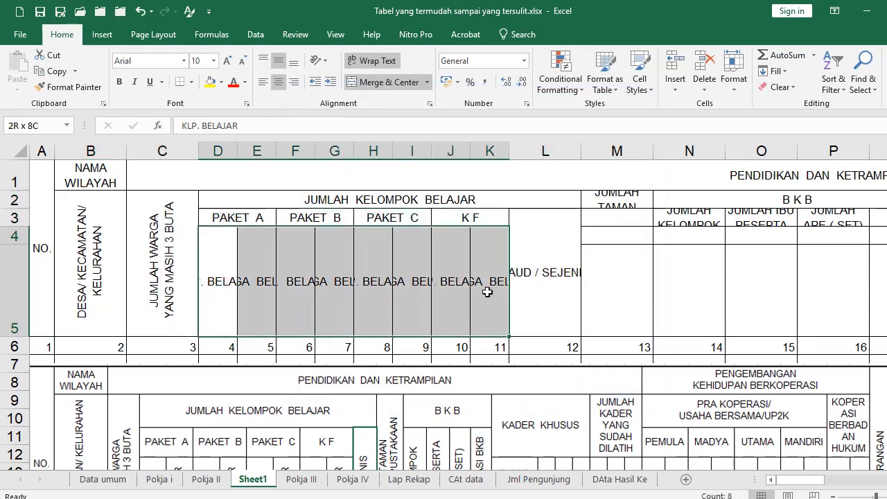
{"action": "left_click", "coordinate": [430, 104]}
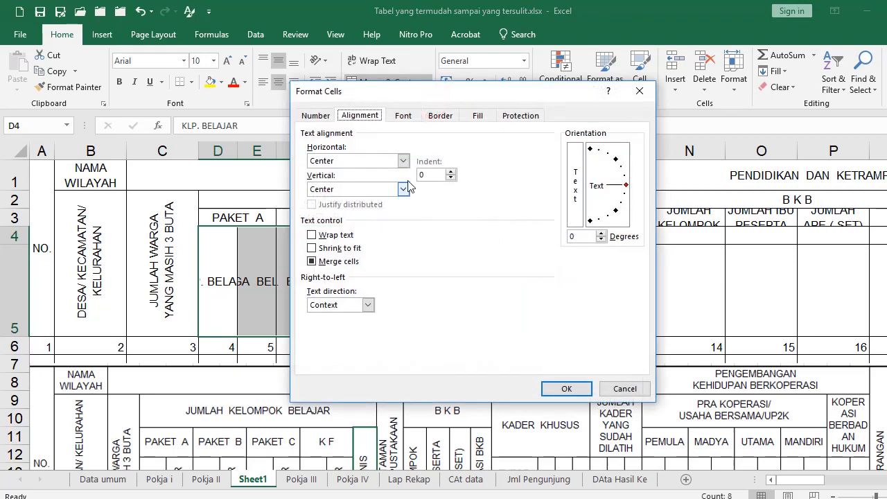
{"action": "left_click", "coordinate": [403, 161]}
{"action": "left_click", "coordinate": [404, 162]}
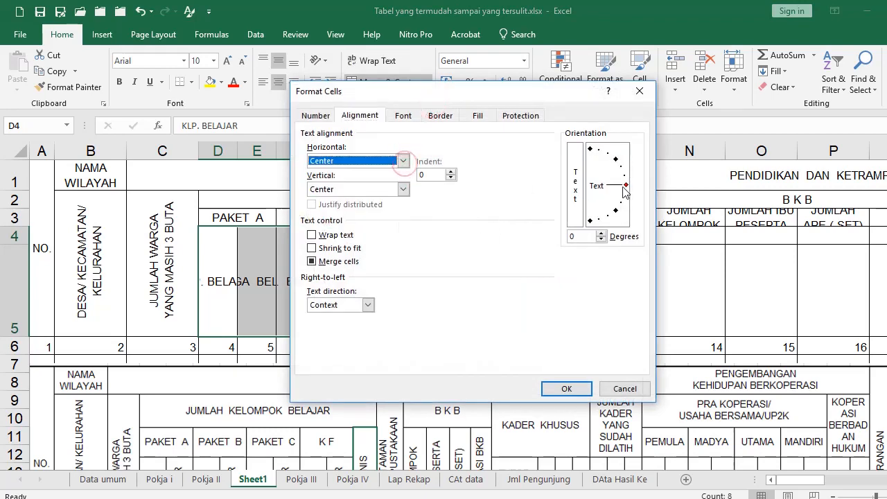
{"action": "left_click_drag", "start_coordinate": [626, 185], "coordinate": [590, 148]}
{"action": "left_click", "coordinate": [566, 388]}
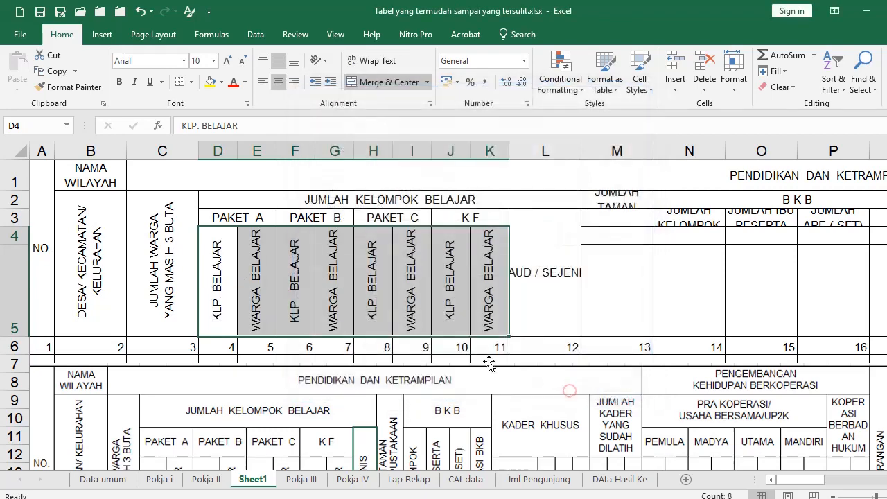
{"action": "left_click", "coordinate": [414, 293]}
Rotate PAUD / SEJENIS to 90° and narrow column L to about 4.56
{"action": "left_click", "coordinate": [532, 284]}
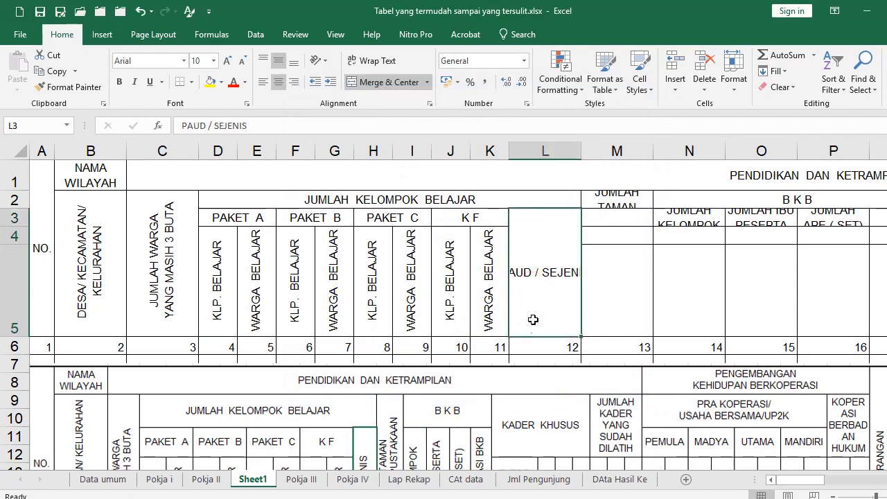
{"action": "scroll", "coordinate": [532, 319], "scroll_direction": "down", "scroll_amount": 1}
{"action": "left_click", "coordinate": [429, 104]}
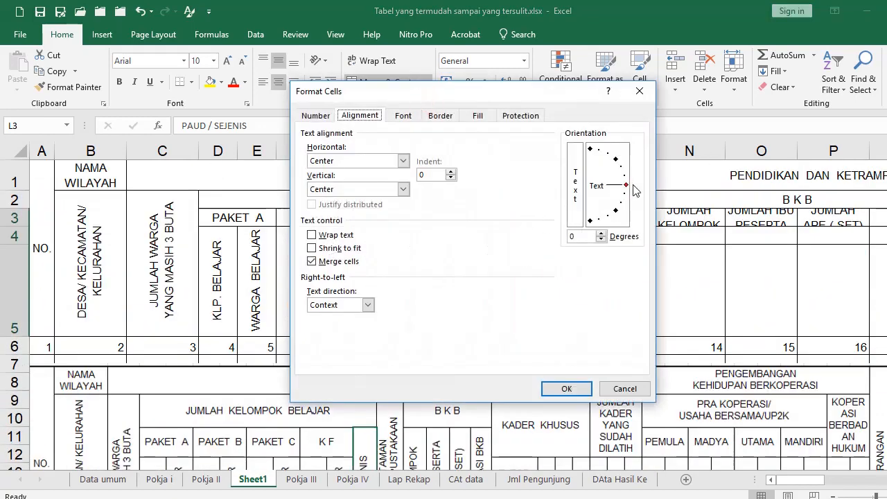
{"action": "left_click", "coordinate": [566, 388]}
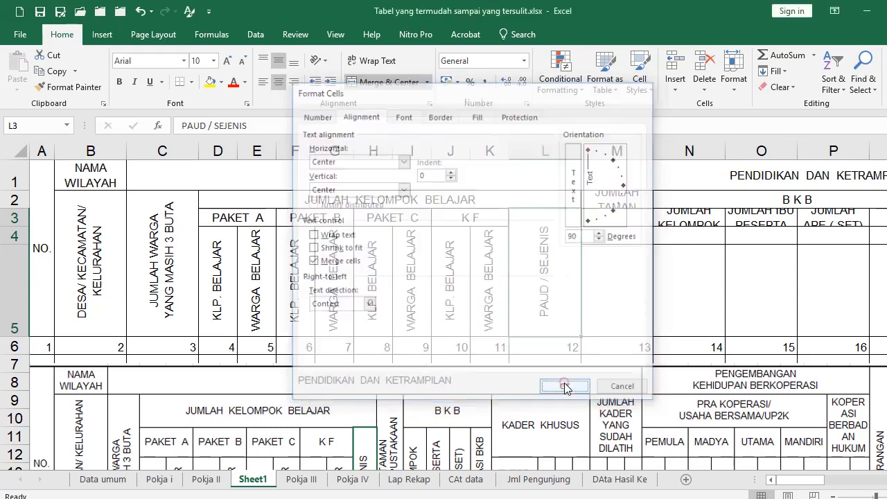
{"action": "left_click_drag", "start_coordinate": [580, 156], "coordinate": [535, 159]}
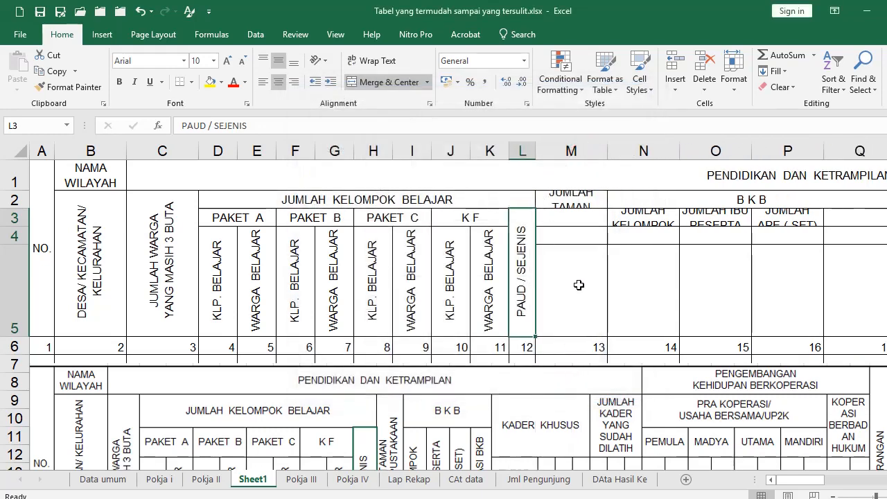
Merge M2:M5 and N3:N5, then Format Paint the merged format onto O3:Q5
{"action": "left_click", "coordinate": [572, 207]}
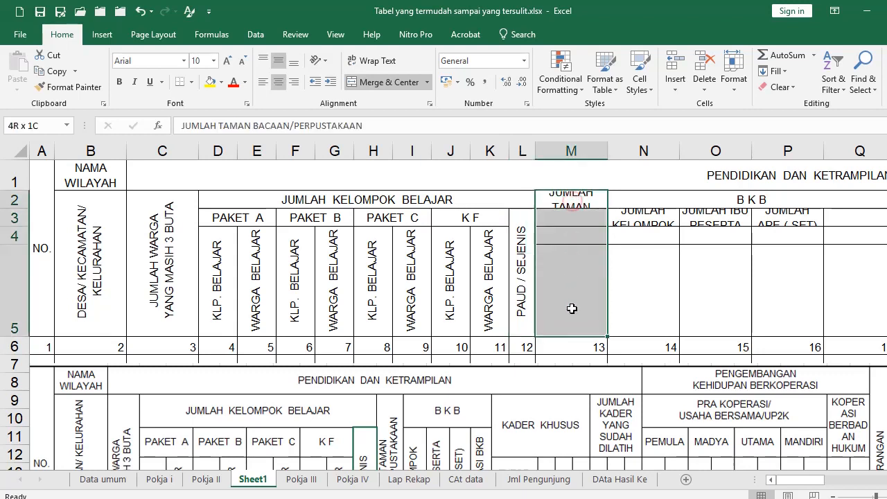
{"action": "left_click", "coordinate": [355, 82]}
{"action": "left_click_drag", "start_coordinate": [633, 227], "coordinate": [633, 291]}
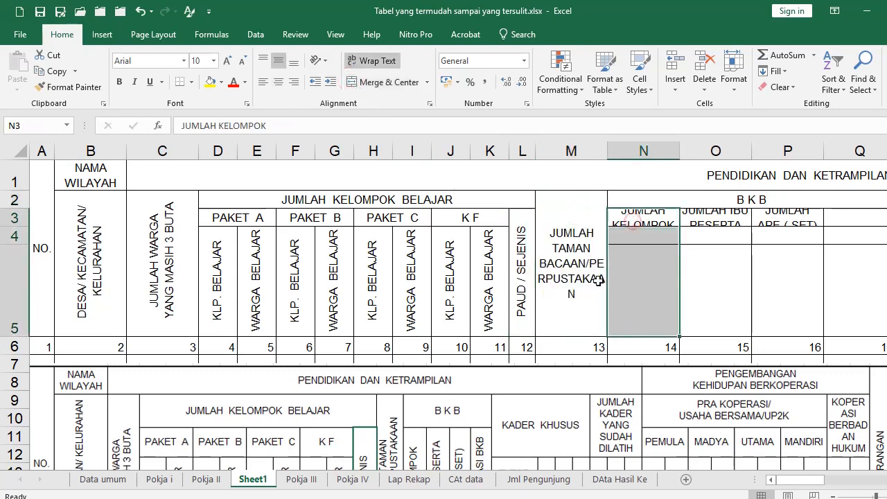
{"action": "left_click", "coordinate": [365, 81]}
{"action": "left_click_drag", "start_coordinate": [706, 218], "coordinate": [706, 311]}
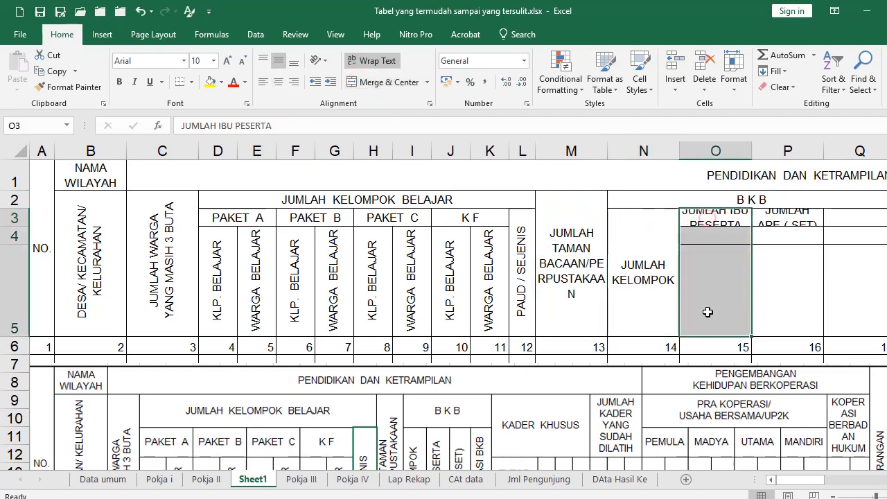
{"action": "left_click_drag", "start_coordinate": [785, 479], "coordinate": [832, 482]}
{"action": "left_click", "coordinate": [170, 263]}
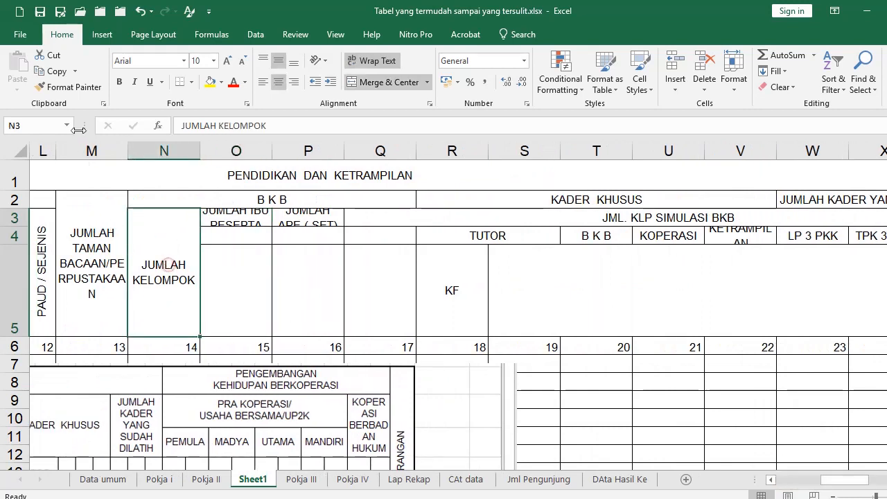
{"action": "left_click", "coordinate": [66, 94]}
{"action": "mouse_move", "coordinate": [233, 222]}
{"action": "left_mouse_down"}
{"action": "mouse_move", "coordinate": [311, 298]}
{"action": "mouse_move", "coordinate": [371, 306]}
{"action": "left_mouse_up"}
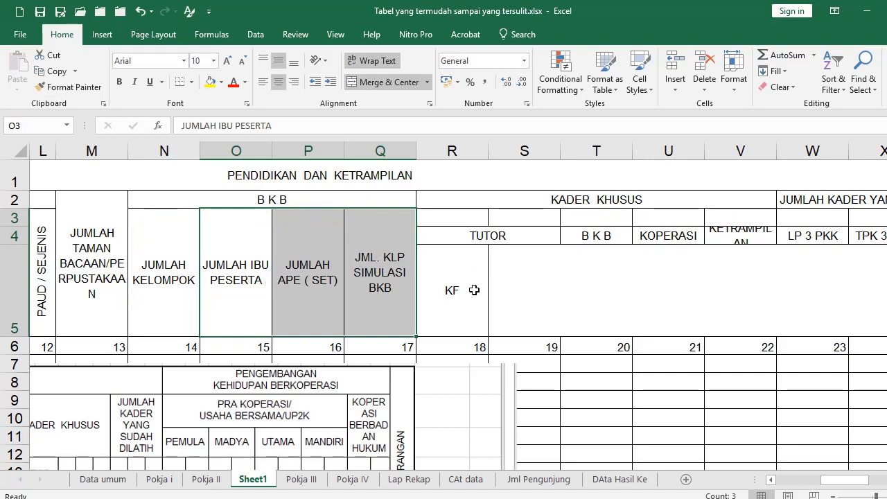
Merge R3:S4 into the TUTOR heading and T4:T5 into a centred B K B cell
{"action": "left_click_drag", "start_coordinate": [466, 224], "coordinate": [506, 235]}
{"action": "left_click", "coordinate": [363, 82]}
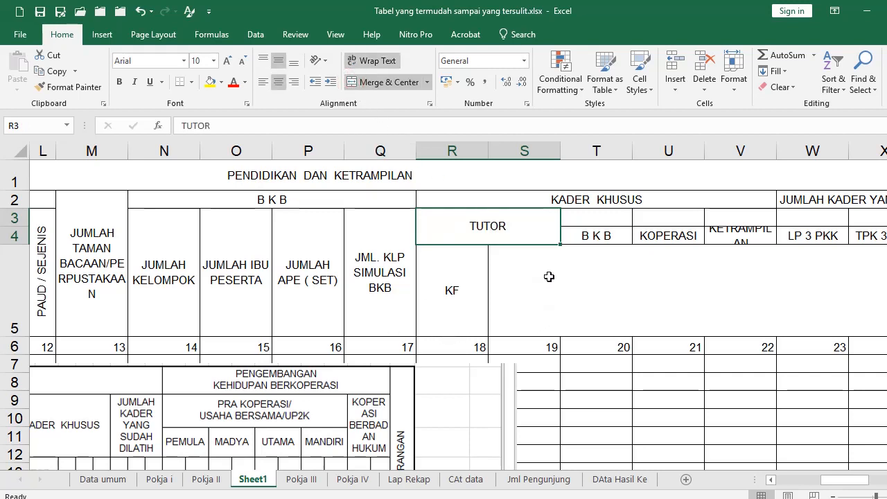
{"action": "left_click_drag", "start_coordinate": [586, 235], "coordinate": [582, 280]}
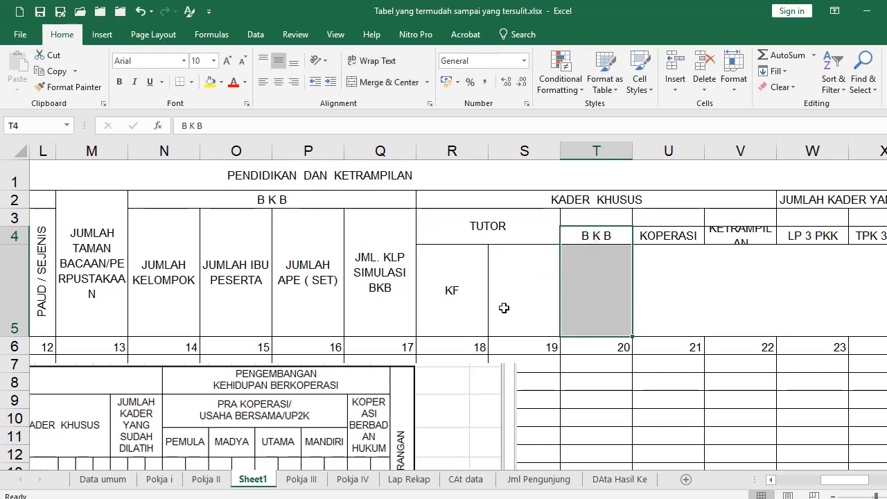
{"action": "left_click", "coordinate": [374, 83]}
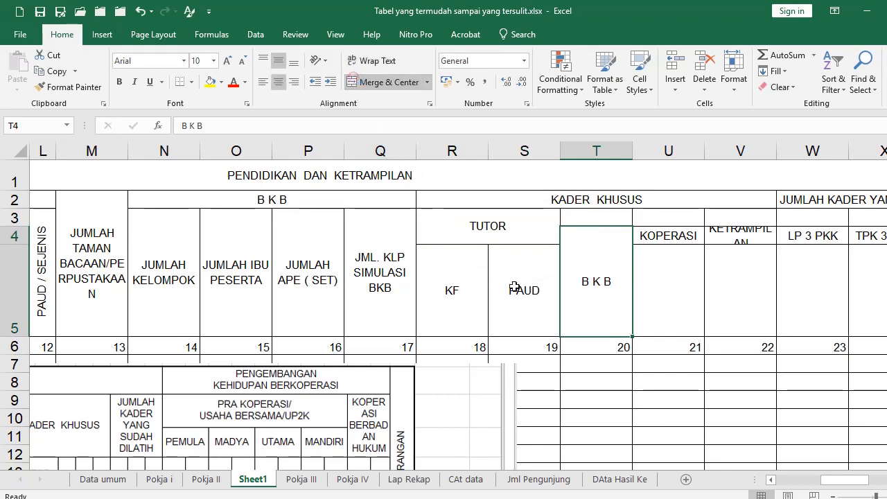
{"action": "left_click_drag", "start_coordinate": [827, 480], "coordinate": [853, 482]}
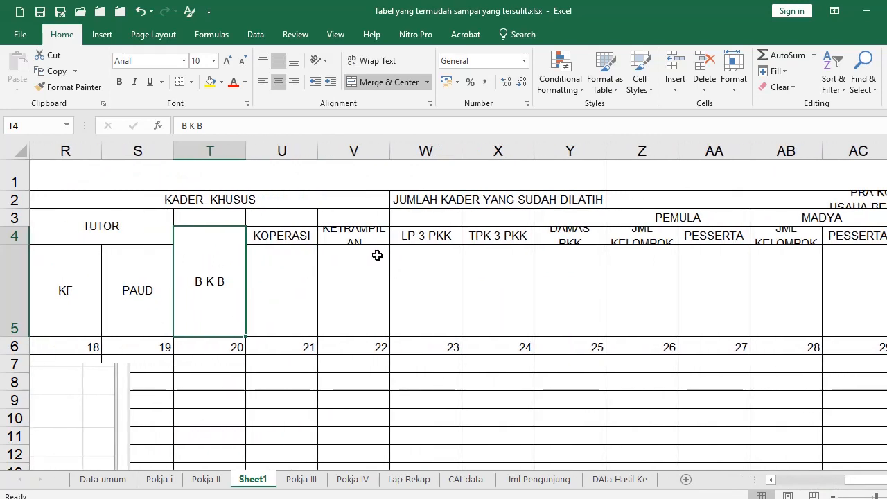
Copy the B K B cell's merged two-row formatting onto the KOPERASI through JML ANGGOTA headings in U4:AI5
{"action": "left_click", "coordinate": [68, 90]}
{"action": "mouse_move", "coordinate": [269, 234]}
{"action": "left_mouse_down"}
{"action": "mouse_move", "coordinate": [464, 301]}
{"action": "mouse_move", "coordinate": [885, 308]}
{"action": "mouse_move", "coordinate": [885, 298]}
{"action": "mouse_move", "coordinate": [795, 293]}
{"action": "left_mouse_up"}
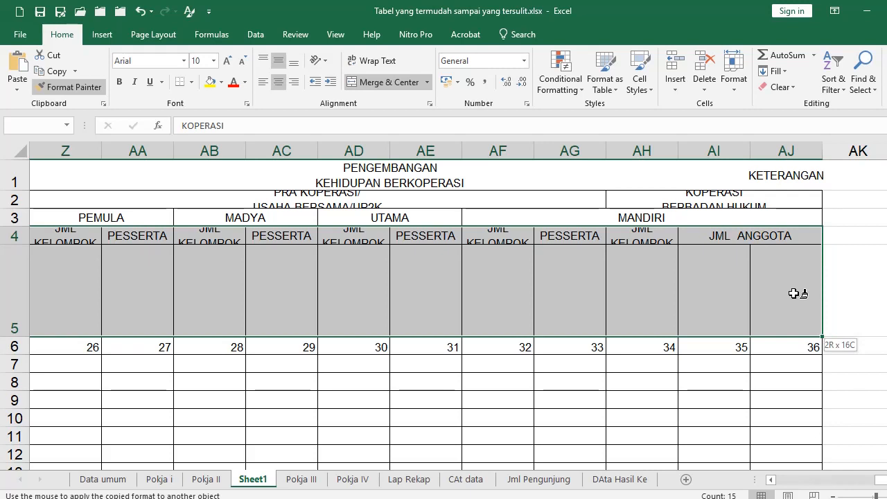
{"action": "mouse_move", "coordinate": [795, 294]}
{"action": "left_mouse_down"}
{"action": "mouse_move", "coordinate": [768, 285]}
{"action": "mouse_move", "coordinate": [734, 294]}
{"action": "left_mouse_up"}
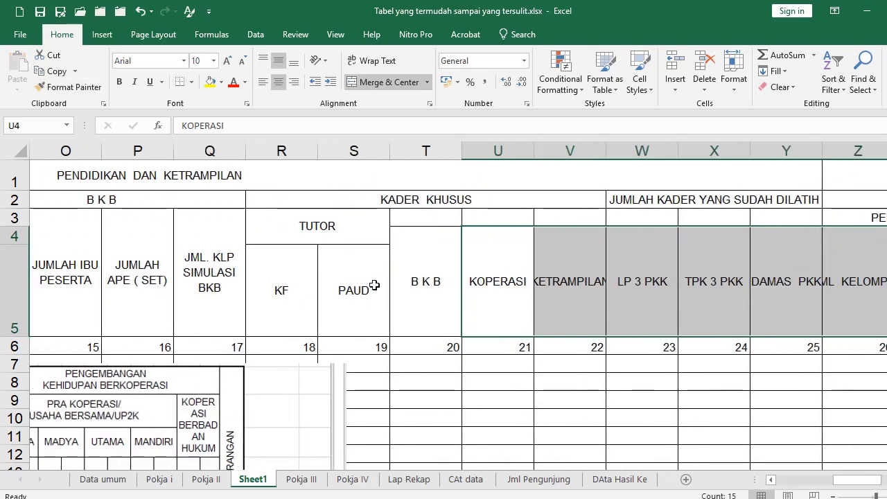
{"action": "left_click_drag", "start_coordinate": [291, 273], "coordinate": [353, 272]}
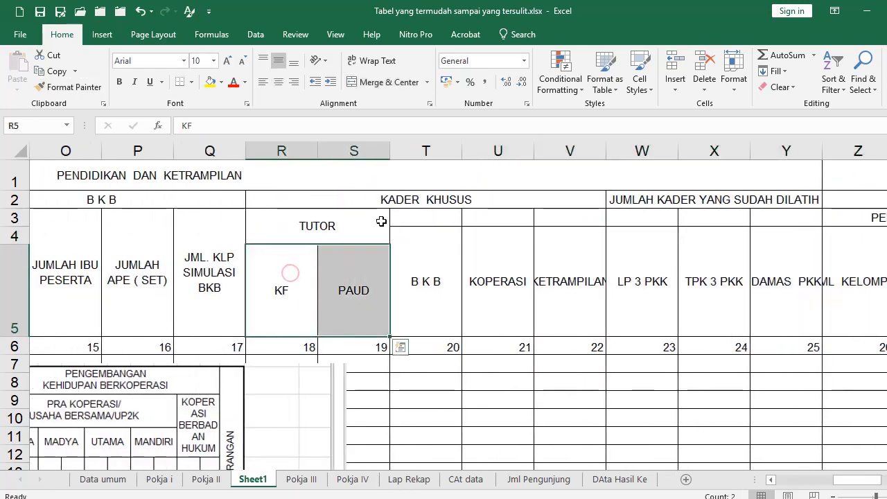
{"action": "scroll", "coordinate": [335, 329], "scroll_direction": "down", "scroll_amount": 2}
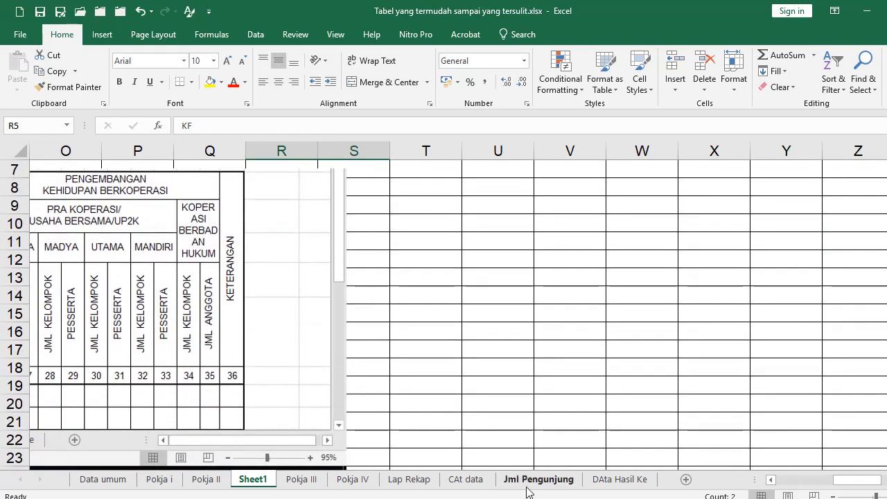
{"action": "left_click_drag", "start_coordinate": [863, 481], "coordinate": [829, 482]}
{"action": "scroll", "coordinate": [685, 354], "scroll_direction": "up", "scroll_amount": 2}
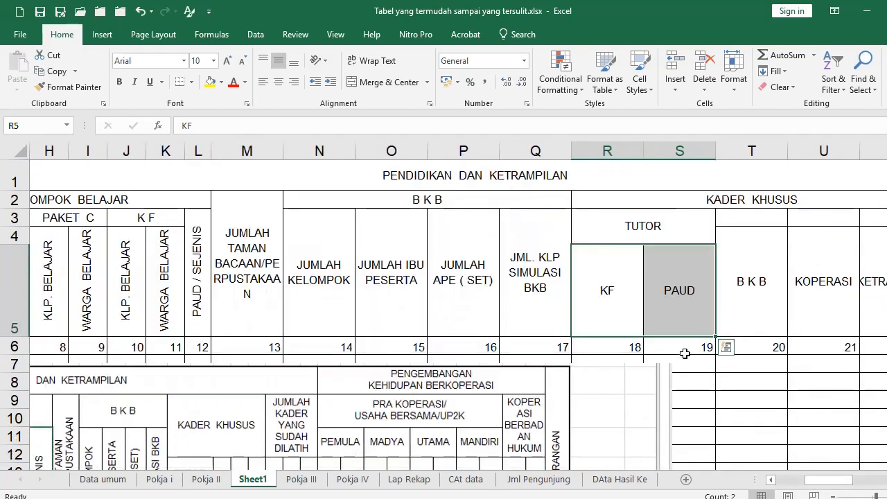
Set the horizontal alignment of the KF and PAUD cells R5:S5 to General
{"action": "scroll", "coordinate": [674, 339], "scroll_direction": "down", "scroll_amount": 2}
{"action": "scroll", "coordinate": [675, 340], "scroll_direction": "up", "scroll_amount": 2}
{"action": "left_click", "coordinate": [429, 104]}
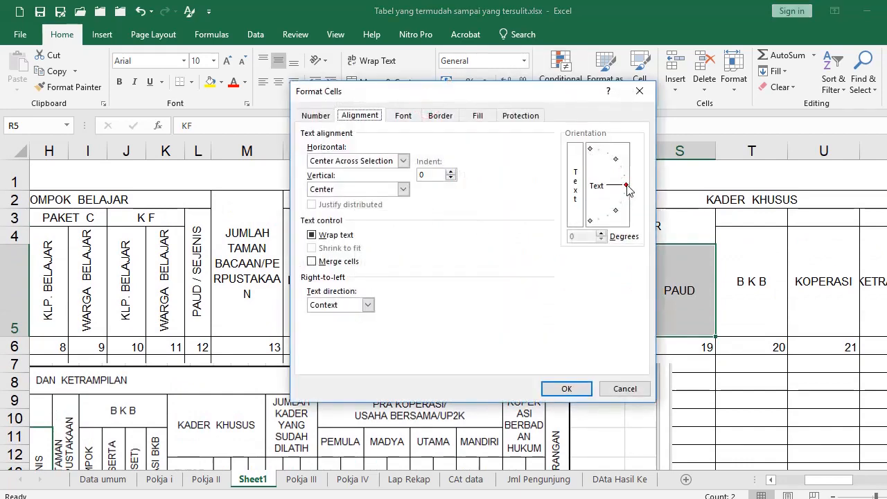
{"action": "left_click", "coordinate": [580, 385]}
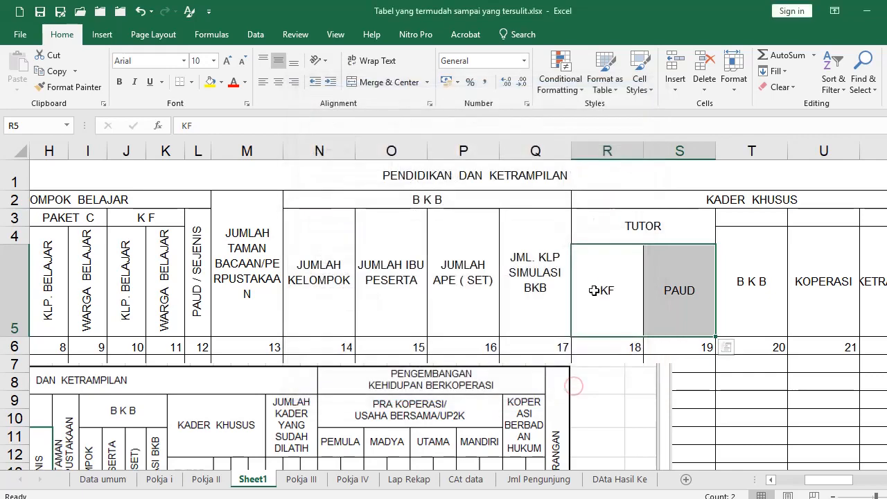
{"action": "left_click", "coordinate": [597, 282]}
{"action": "key", "text": "shift+Right"}
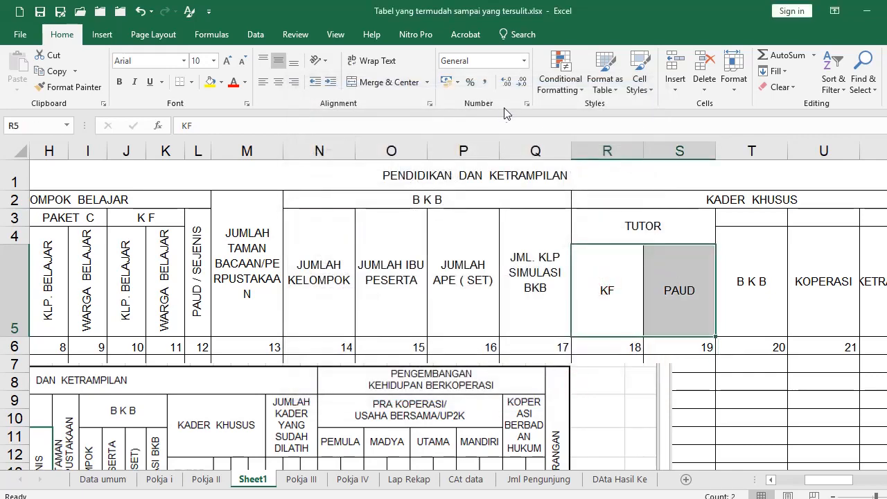
{"action": "left_click", "coordinate": [430, 105]}
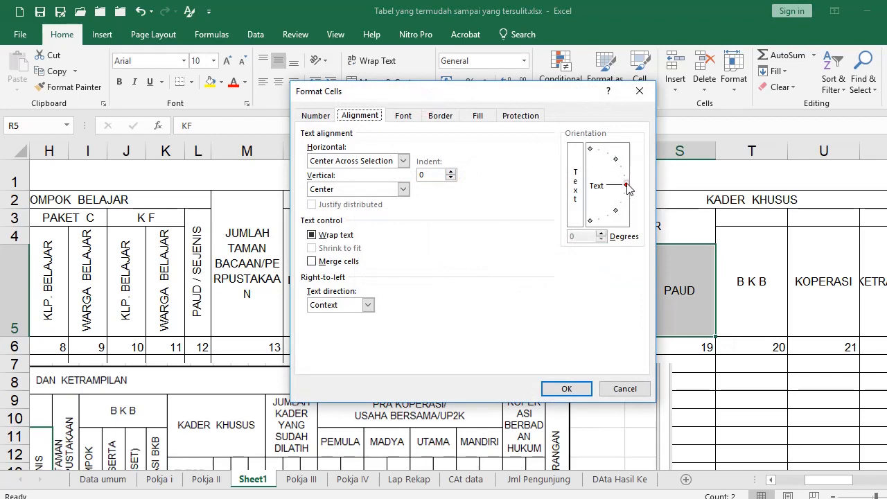
{"action": "left_click", "coordinate": [403, 161]}
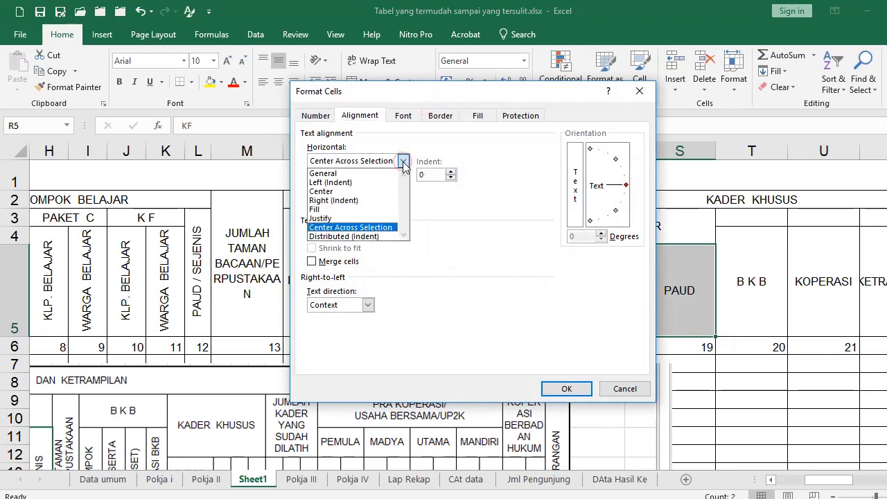
{"action": "left_click", "coordinate": [338, 173]}
Rotate the KF and PAUD headings to 90° vertical and centre them
{"action": "left_click", "coordinate": [623, 184]}
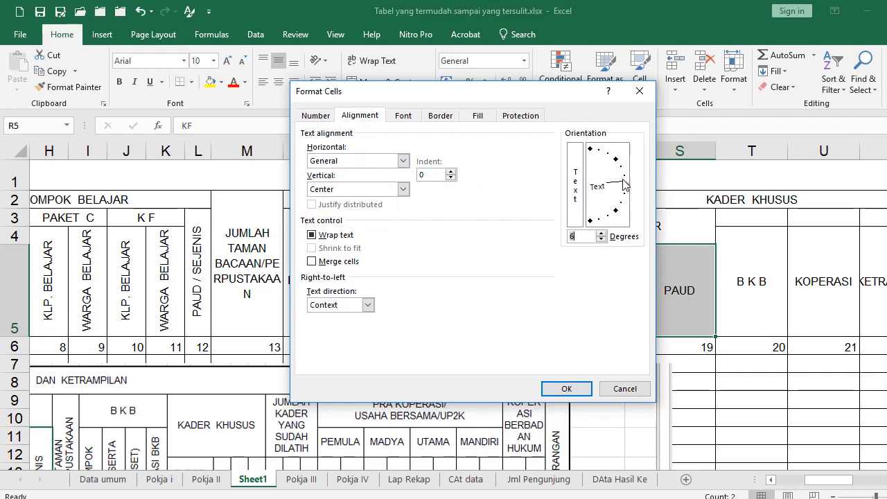
{"action": "left_click", "coordinate": [589, 157]}
{"action": "left_click", "coordinate": [564, 388]}
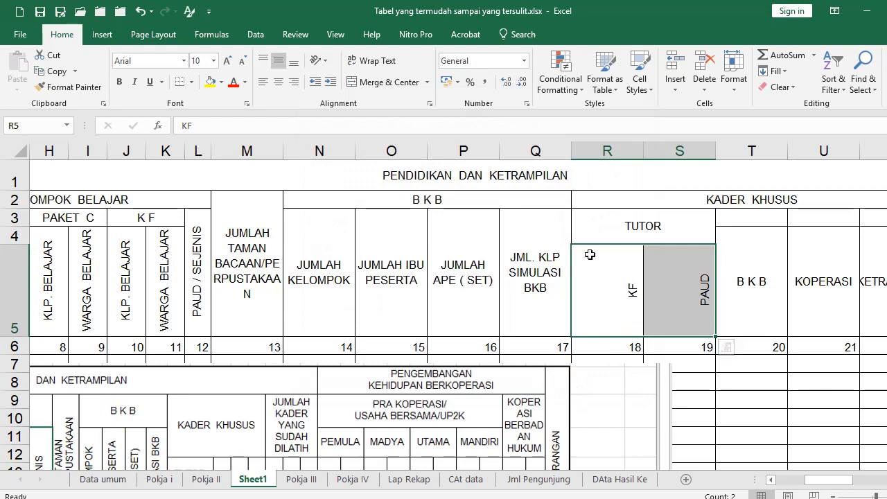
{"action": "left_click", "coordinate": [278, 82]}
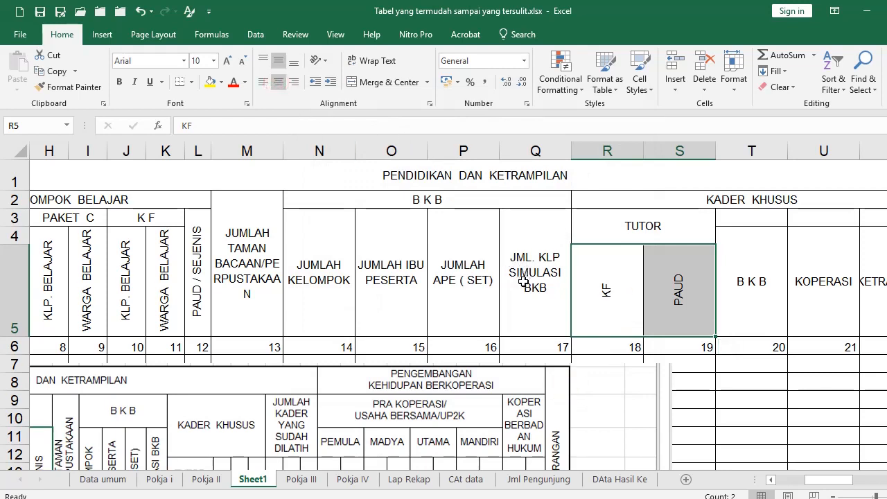
{"action": "left_click", "coordinate": [246, 258]}
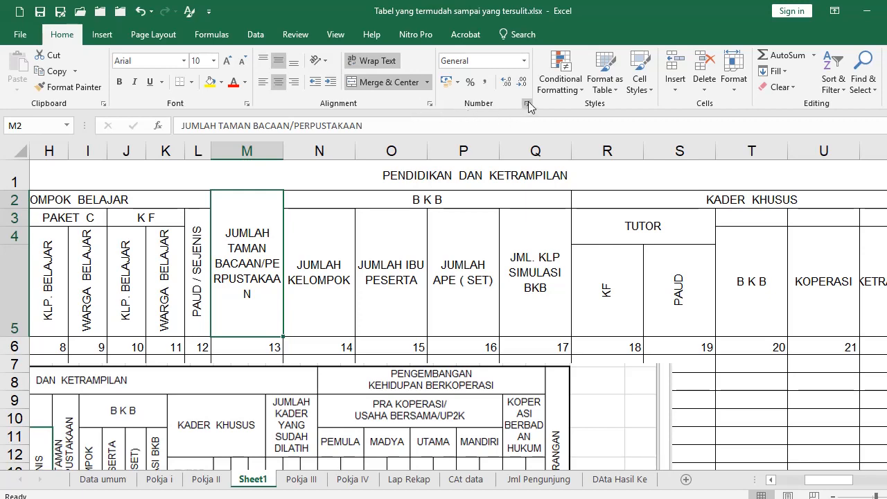
Rotate the JUMLAH TAMAN BACAAN/PERPUSTAKAAN heading in M2 to 90°
{"action": "left_click", "coordinate": [430, 104]}
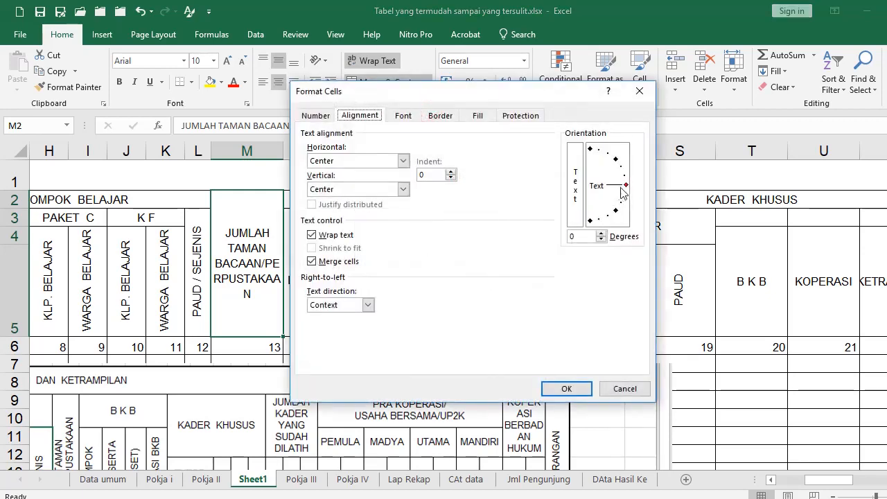
{"action": "left_click_drag", "start_coordinate": [626, 184], "coordinate": [581, 153]}
{"action": "left_click", "coordinate": [566, 388]}
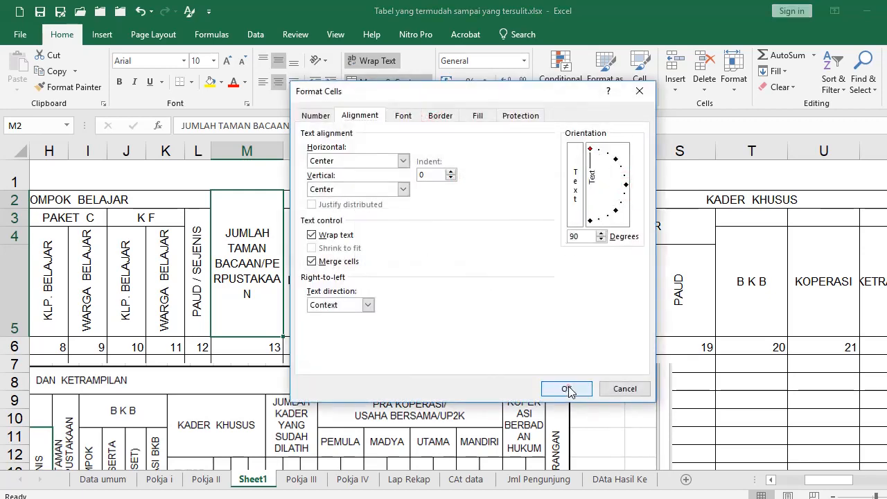
Rotate the four B K B sub-headings in N3:Q5 to 90° vertical
{"action": "left_click_drag", "start_coordinate": [325, 274], "coordinate": [513, 275]}
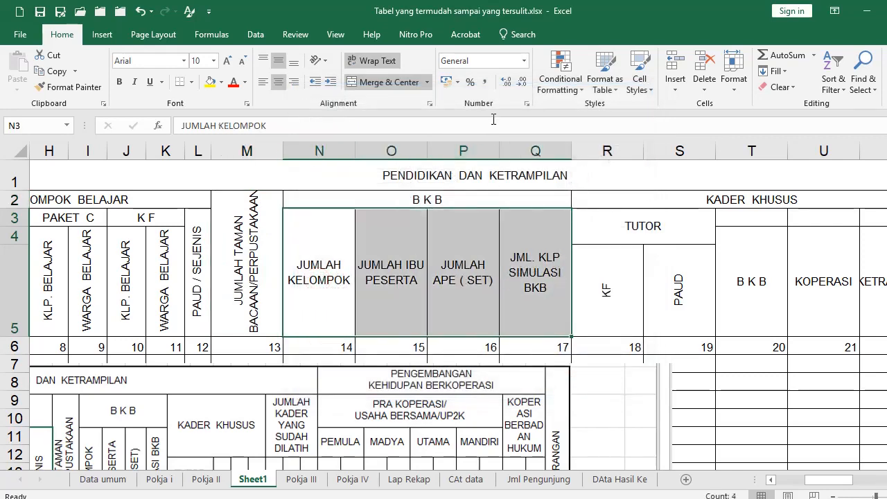
{"action": "left_click", "coordinate": [431, 104]}
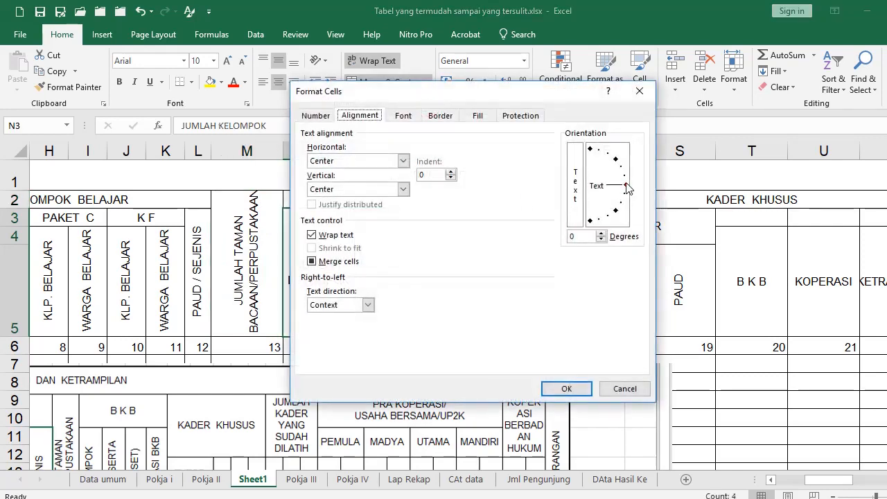
{"action": "left_click", "coordinate": [590, 149]}
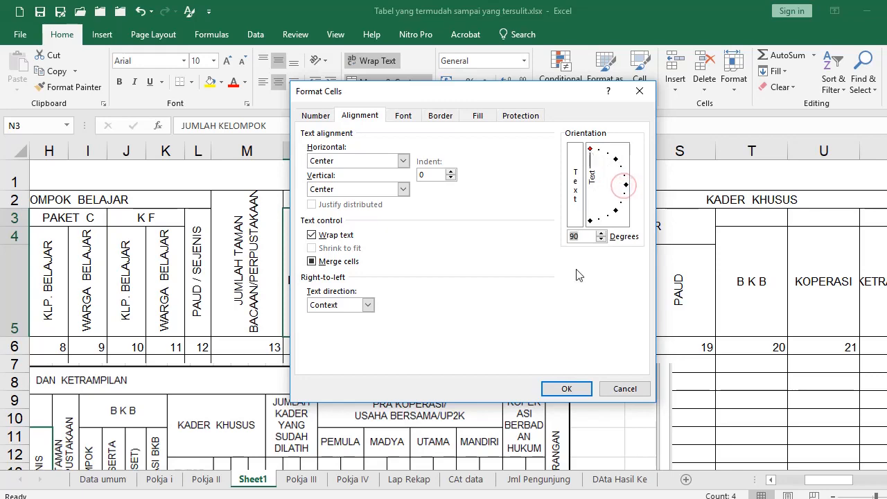
{"action": "left_click", "coordinate": [566, 388]}
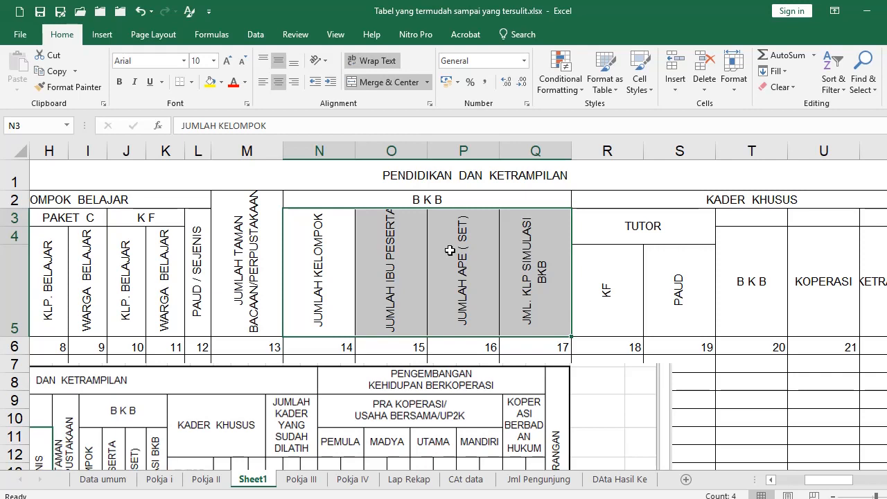
{"action": "key", "text": "alt+o"}
{"action": "key", "text": "w"}
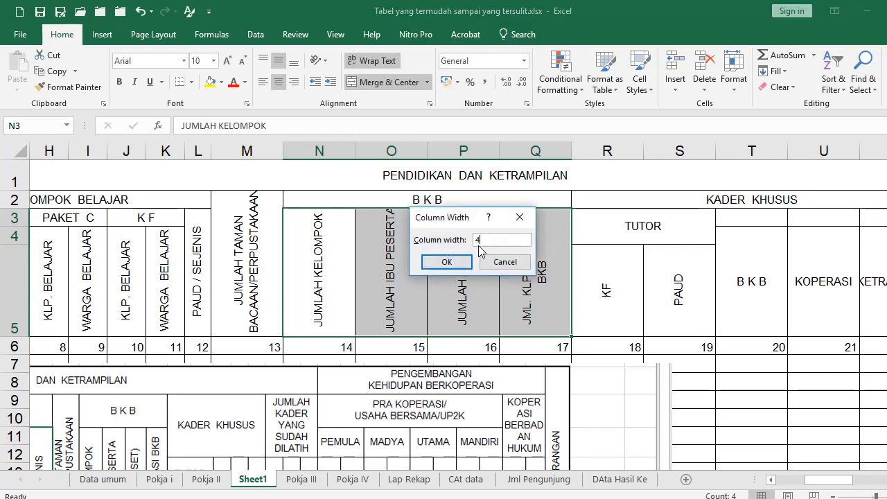
Set columns N–Q, R–S and T–AI to a width of 4
{"action": "key", "text": "Return"}
{"action": "left_click_drag", "start_coordinate": [502, 283], "coordinate": [541, 270]}
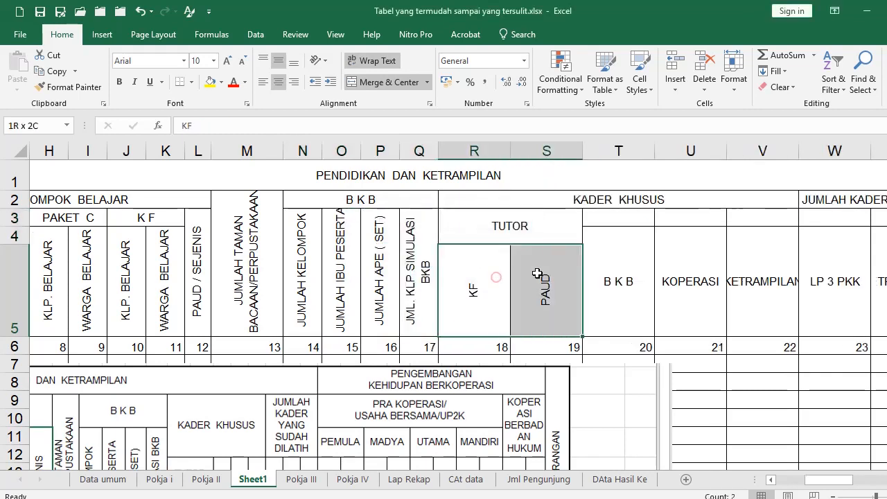
{"action": "key", "text": "alt+o"}
{"action": "type", "text": "cw"}
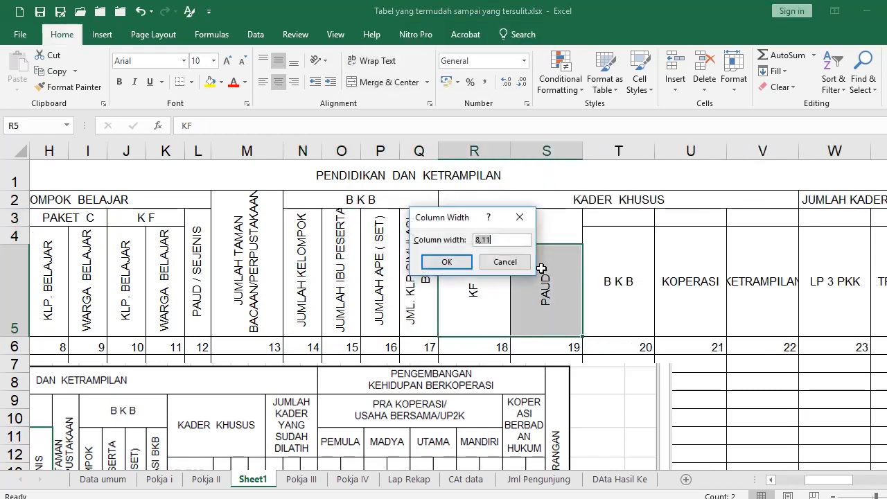
{"action": "type", "text": "4"}
{"action": "key", "text": "Return"}
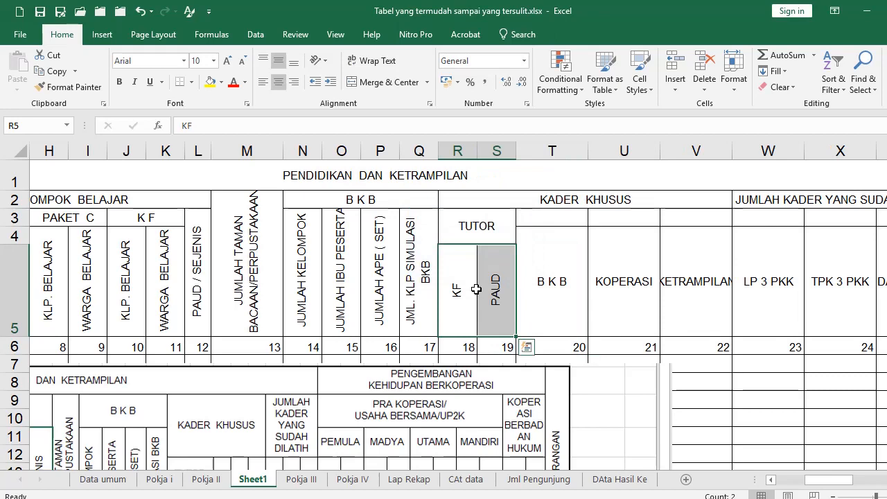
{"action": "left_click", "coordinate": [547, 282]}
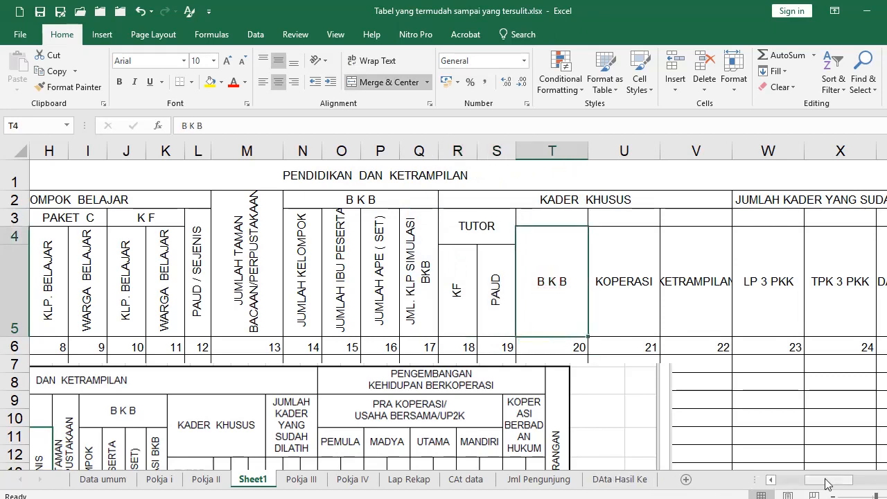
{"action": "left_click_drag", "start_coordinate": [829, 480], "coordinate": [838, 480]}
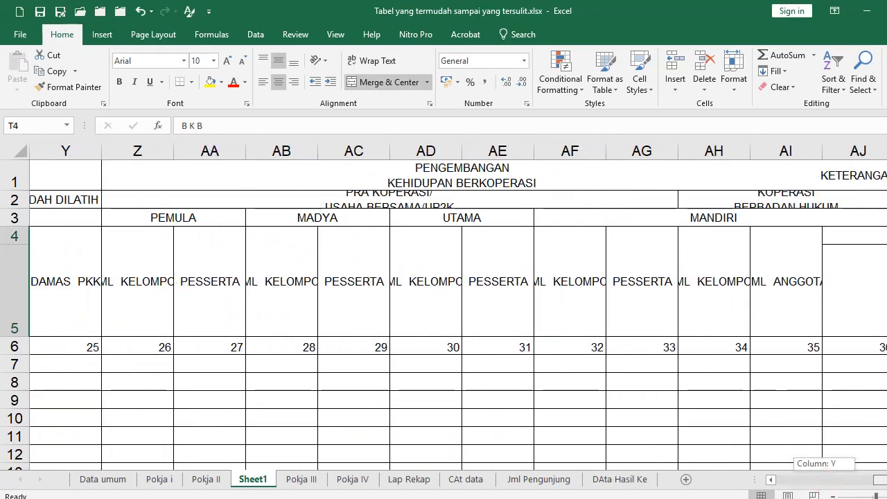
{"action": "left_click", "coordinate": [798, 286], "text": "shift"}
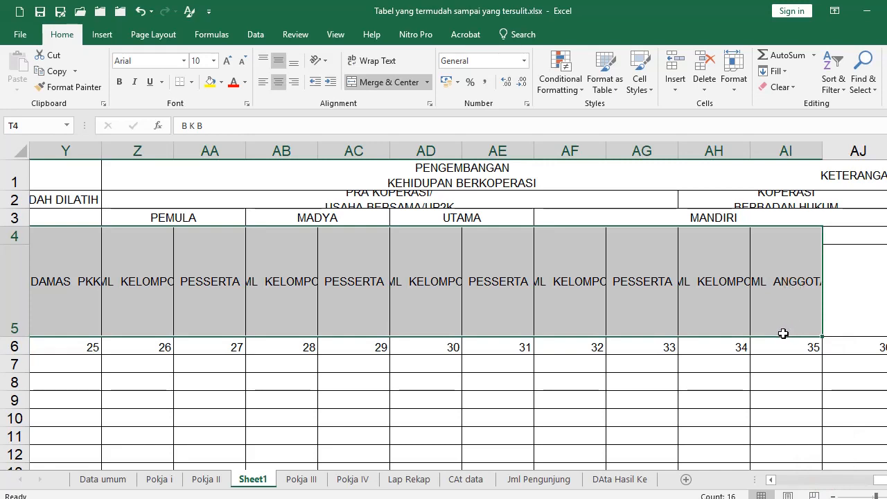
{"action": "key", "text": "alt+o"}
{"action": "type", "text": "cw4"}
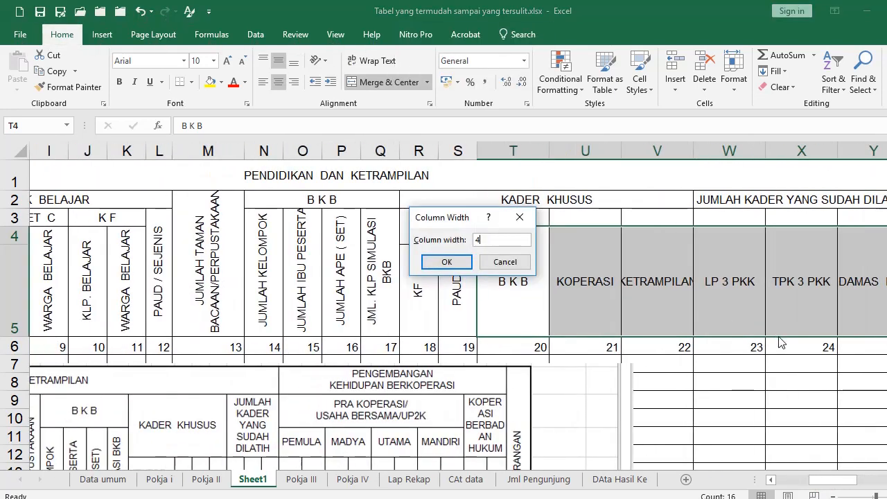
{"action": "key", "text": "Return"}
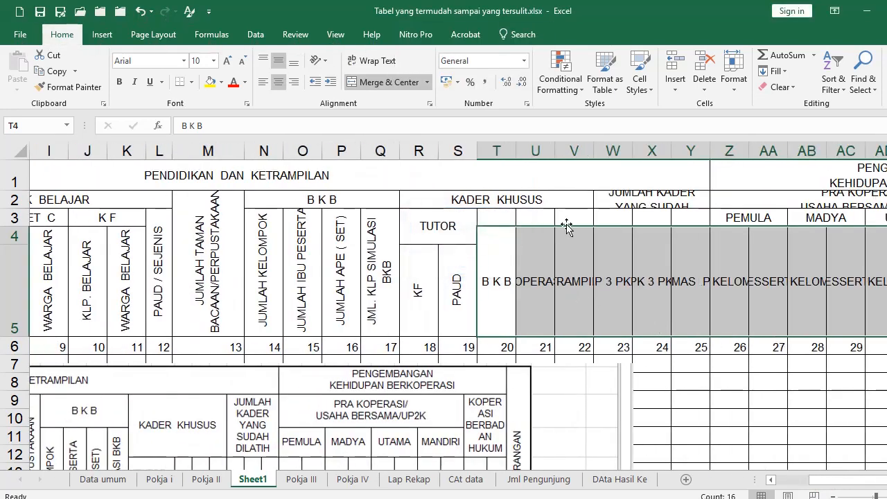
Rotate the T4:AI5 headings to 90° and narrow those columns to width 3
{"action": "left_click", "coordinate": [430, 103]}
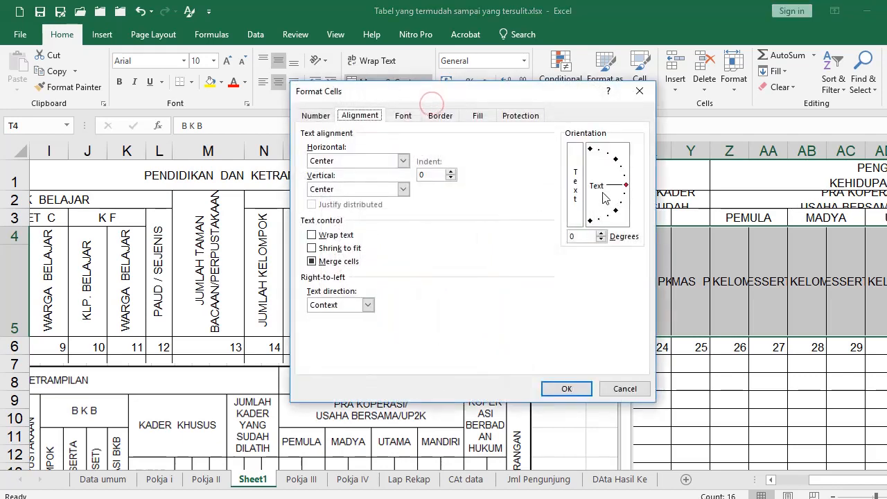
{"action": "left_click", "coordinate": [590, 148]}
{"action": "left_click", "coordinate": [571, 391]}
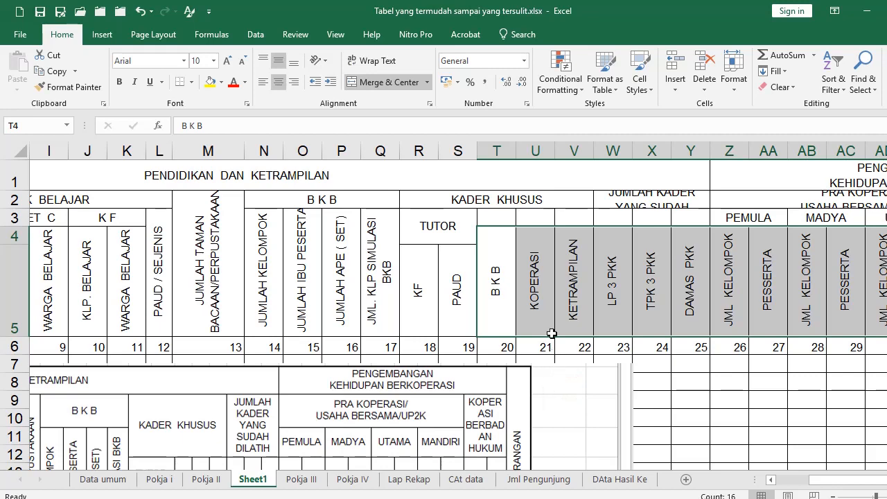
{"action": "key", "text": "alt+o"}
{"action": "type", "text": "cw6"}
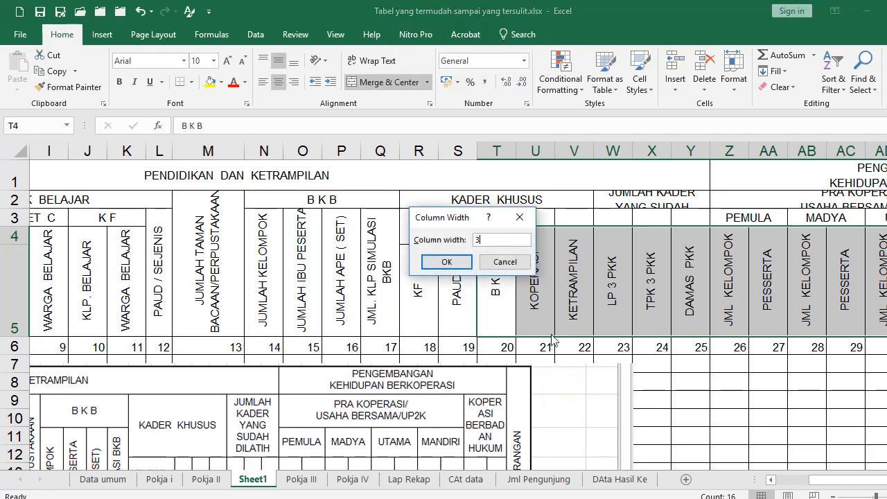
{"action": "key", "text": "Return"}
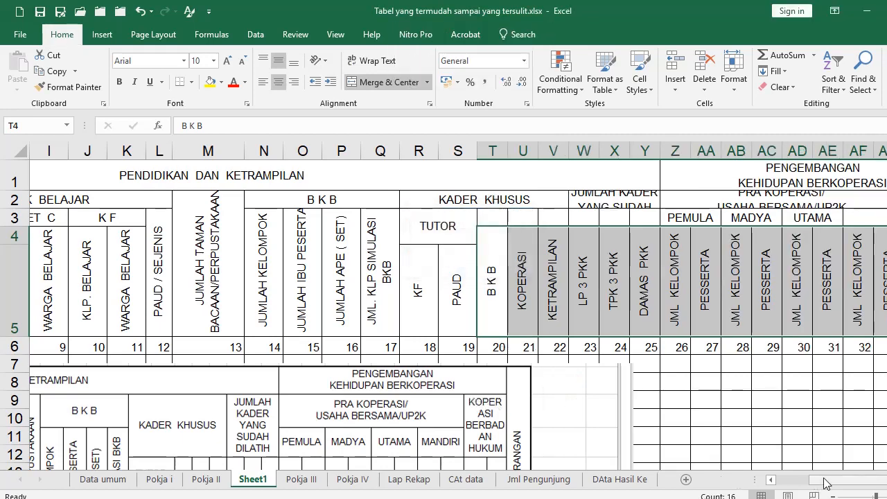
{"action": "left_click_drag", "start_coordinate": [825, 480], "coordinate": [713, 490]}
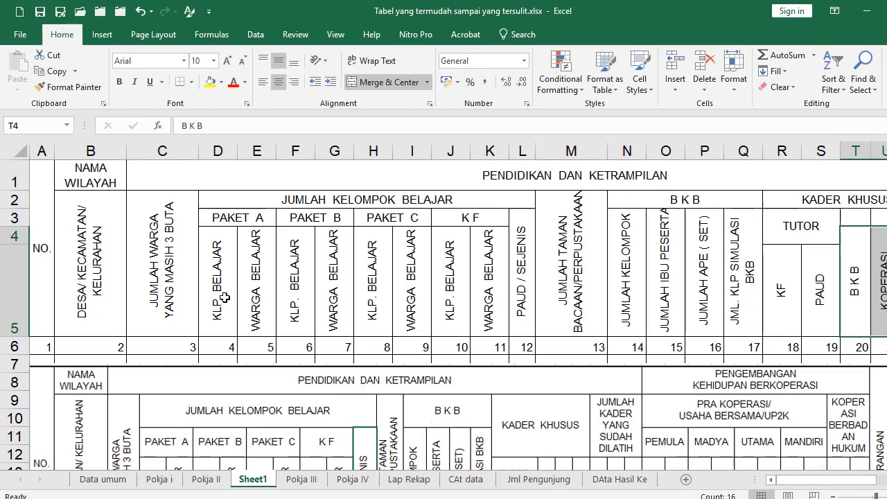
Set columns D through K (KLP. BELAJAR to WARGA BELAJAR) to width 3, then return to A1
{"action": "left_click_drag", "start_coordinate": [224, 297], "coordinate": [490, 295]}
{"action": "key", "text": "alt+o"}
{"action": "type", "text": "w3"}
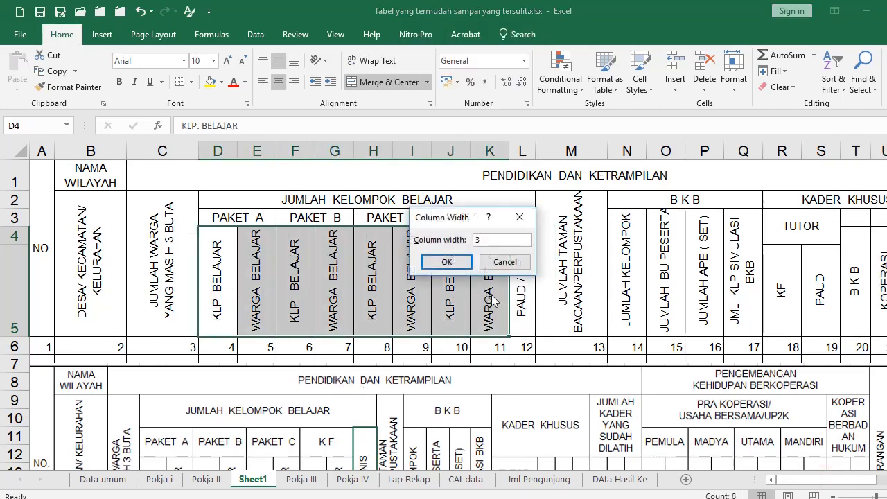
{"action": "key", "text": "Return"}
{"action": "left_click", "coordinate": [336, 288]}
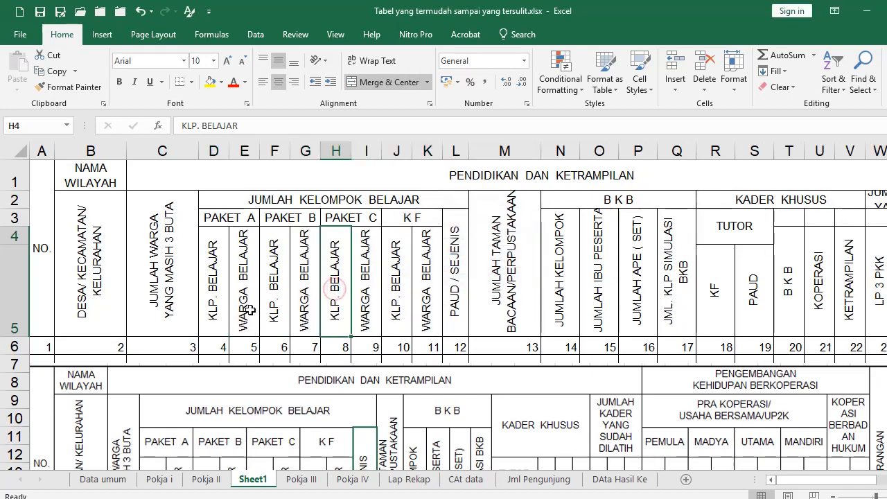
{"action": "scroll", "coordinate": [251, 309], "scroll_direction": "down", "scroll_amount": 1, "text": "ctrl"}
{"action": "scroll", "coordinate": [258, 387], "scroll_direction": "down", "scroll_amount": 2}
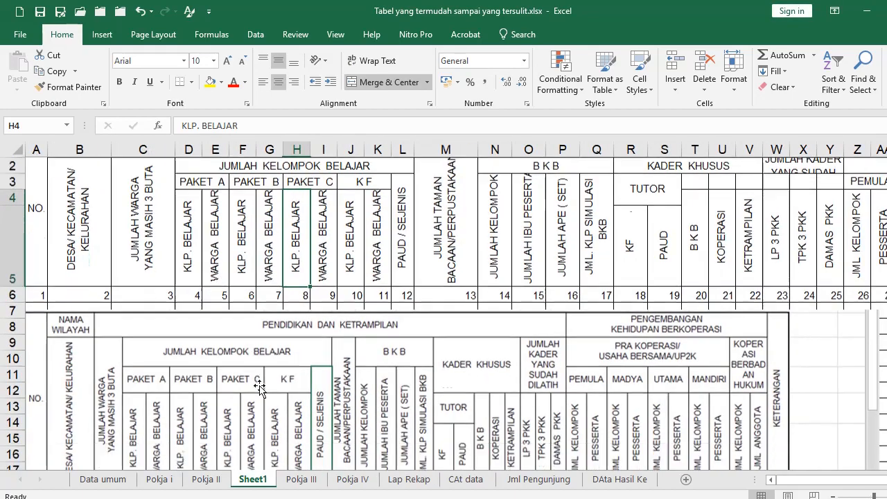
{"action": "scroll", "coordinate": [160, 325], "scroll_direction": "up", "scroll_amount": 1}
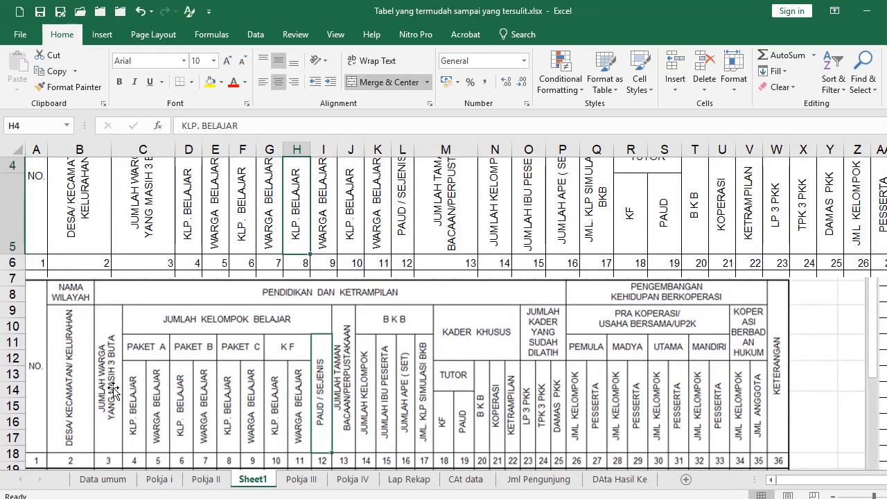
{"action": "key", "text": "ctrl+Home"}
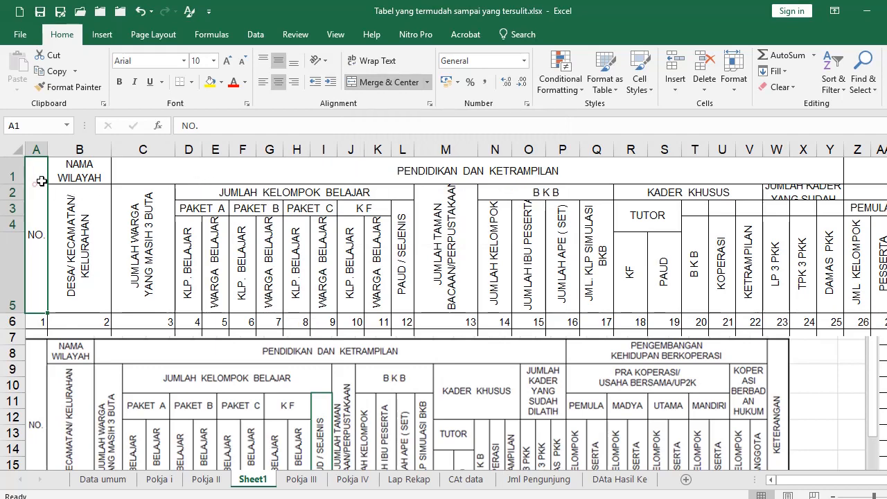
Review the alignment settings of the header block and KLP. BELAJAR–WARGA BELAJAR headings without changing them
{"action": "left_click_drag", "start_coordinate": [41, 181], "coordinate": [586, 181]}
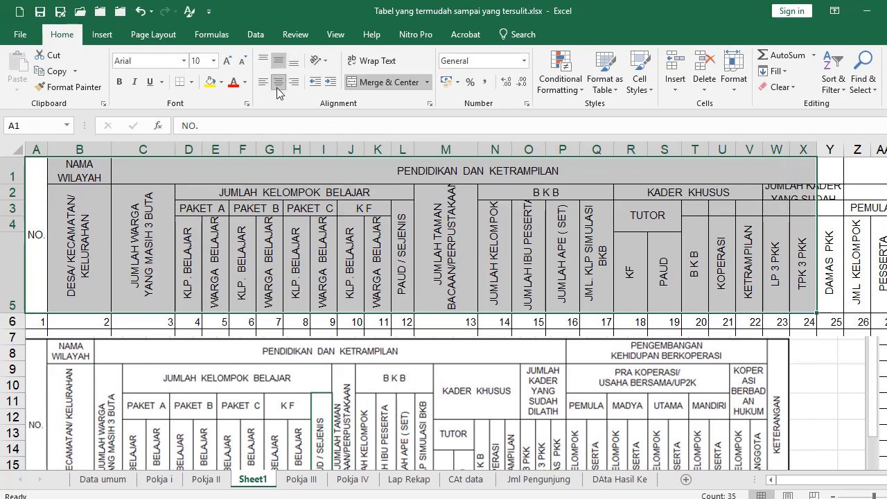
{"action": "left_click", "coordinate": [430, 104]}
{"action": "left_click", "coordinate": [402, 160]}
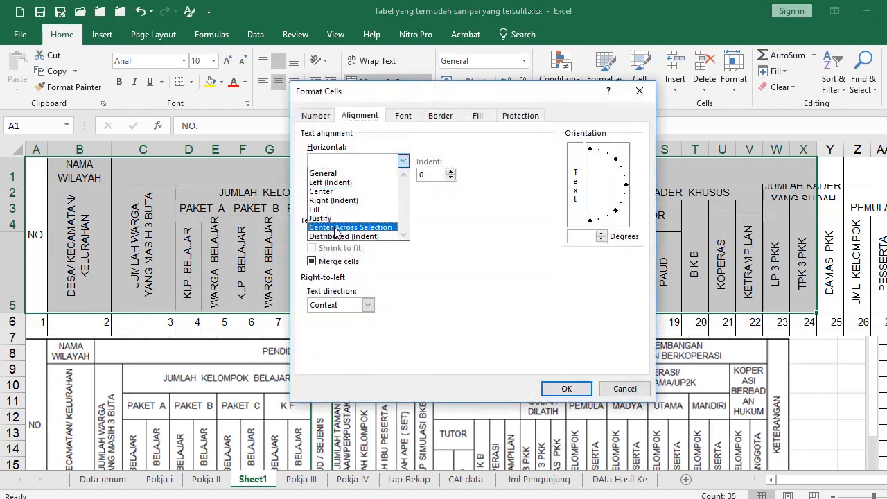
{"action": "left_click", "coordinate": [623, 389]}
{"action": "left_click", "coordinate": [274, 267]}
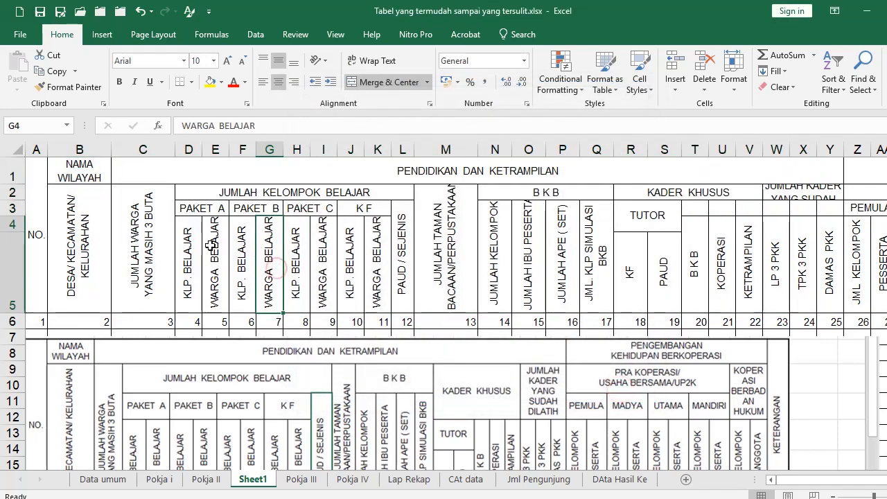
{"action": "left_click_drag", "start_coordinate": [186, 248], "coordinate": [381, 255]}
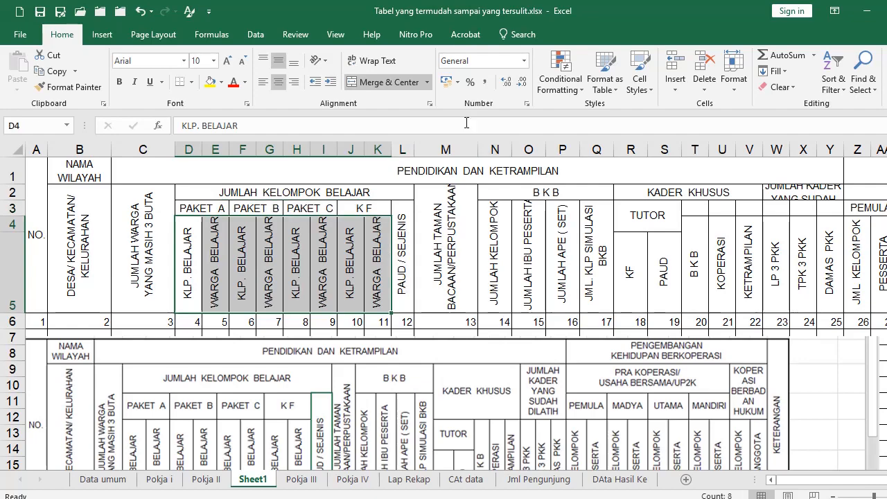
{"action": "left_click", "coordinate": [431, 105]}
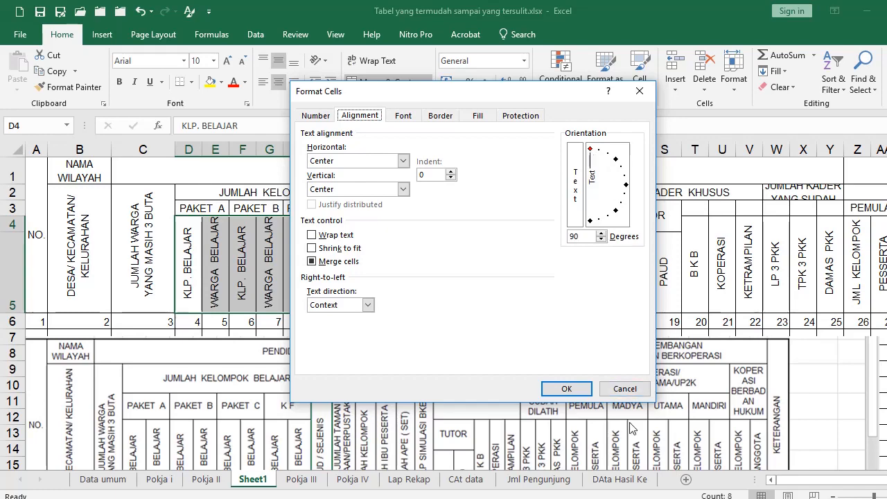
{"action": "left_click", "coordinate": [624, 388]}
{"action": "left_click", "coordinate": [372, 292]}
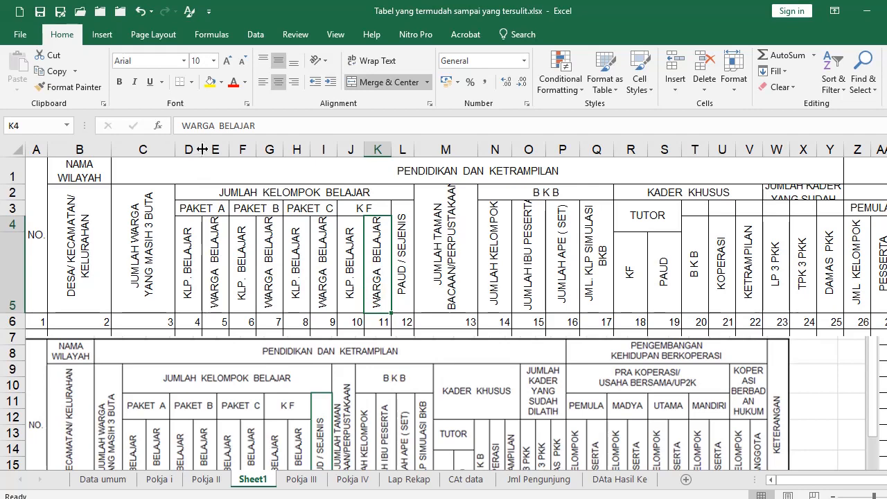
Widen column D to 4,78 and switch to the Pokja II sheet for comparison
{"action": "left_click_drag", "start_coordinate": [202, 149], "coordinate": [155, 145]}
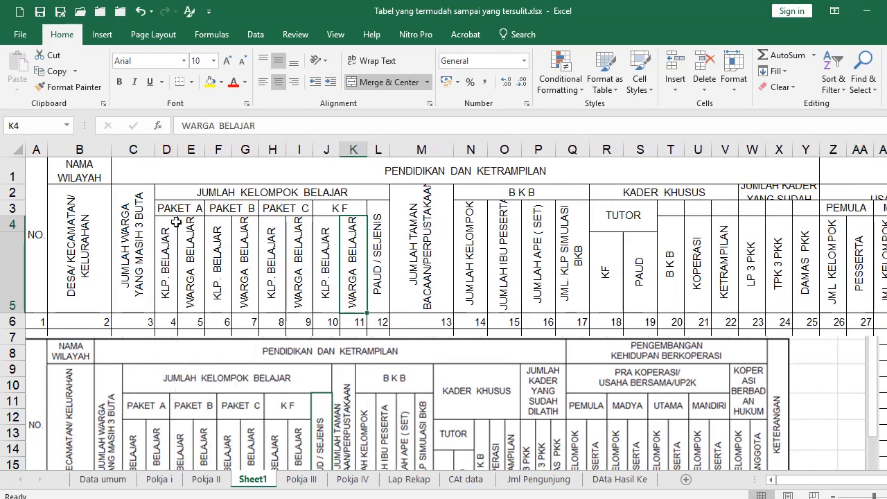
{"action": "left_click_drag", "start_coordinate": [168, 269], "coordinate": [371, 267]}
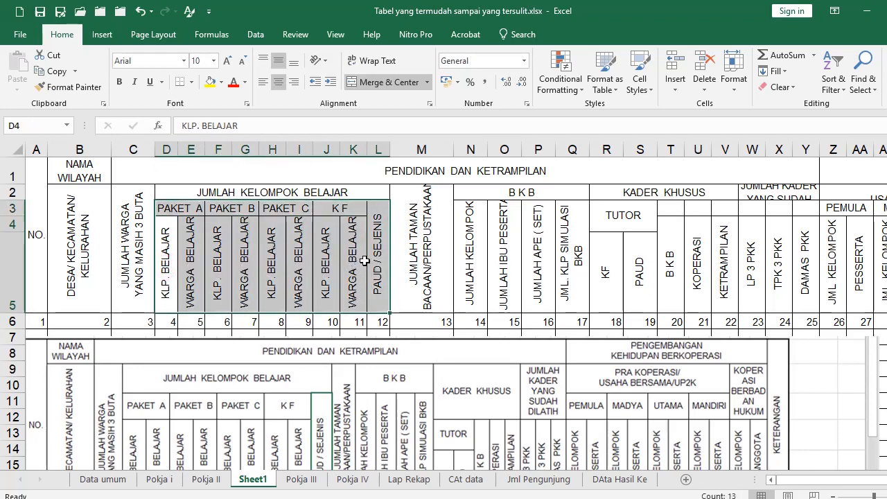
{"action": "key", "text": "alt+o"}
{"action": "key", "text": "w"}
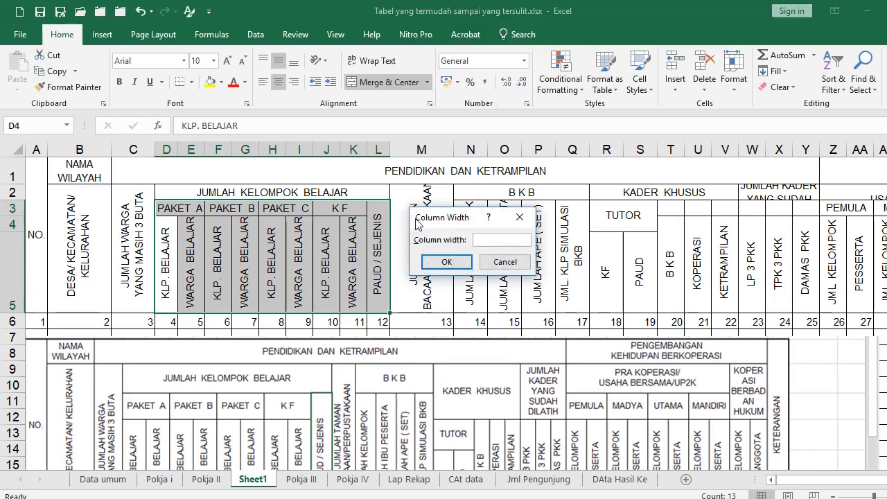
{"action": "left_click", "coordinate": [500, 261]}
{"action": "left_click", "coordinate": [419, 362]}
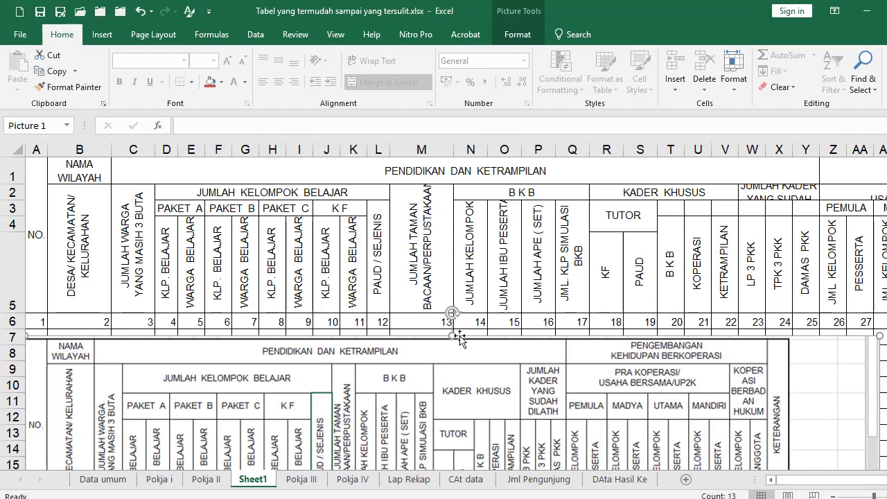
{"action": "key", "text": "ctrl+Page_Up"}
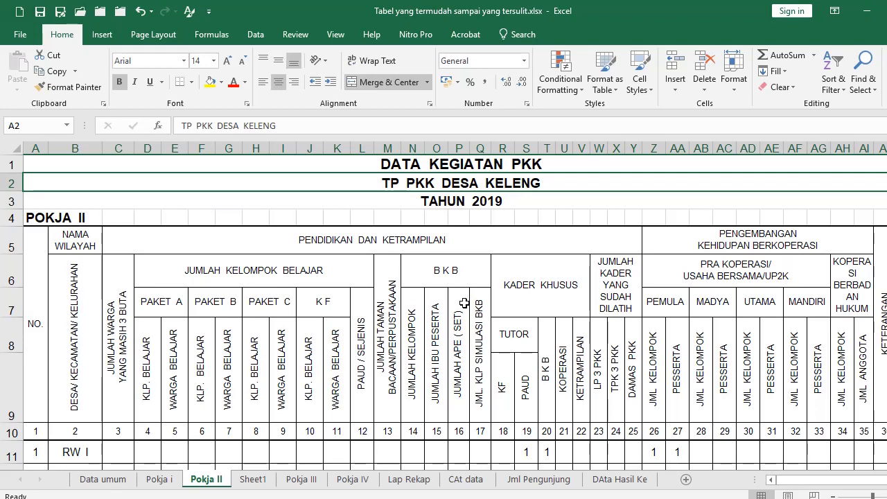